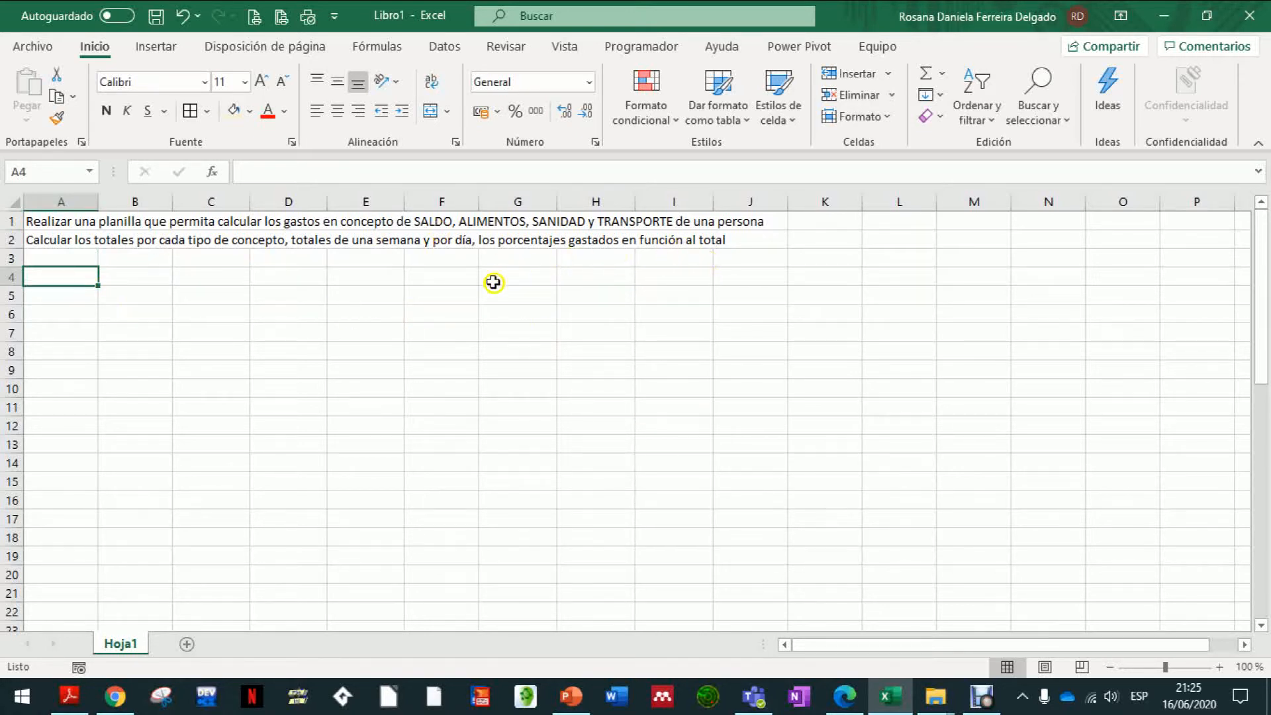
Enter the column headers "Dias", "Concepto" and "Monto" in cells A4, B4 and C4.
left_click(128, 276)
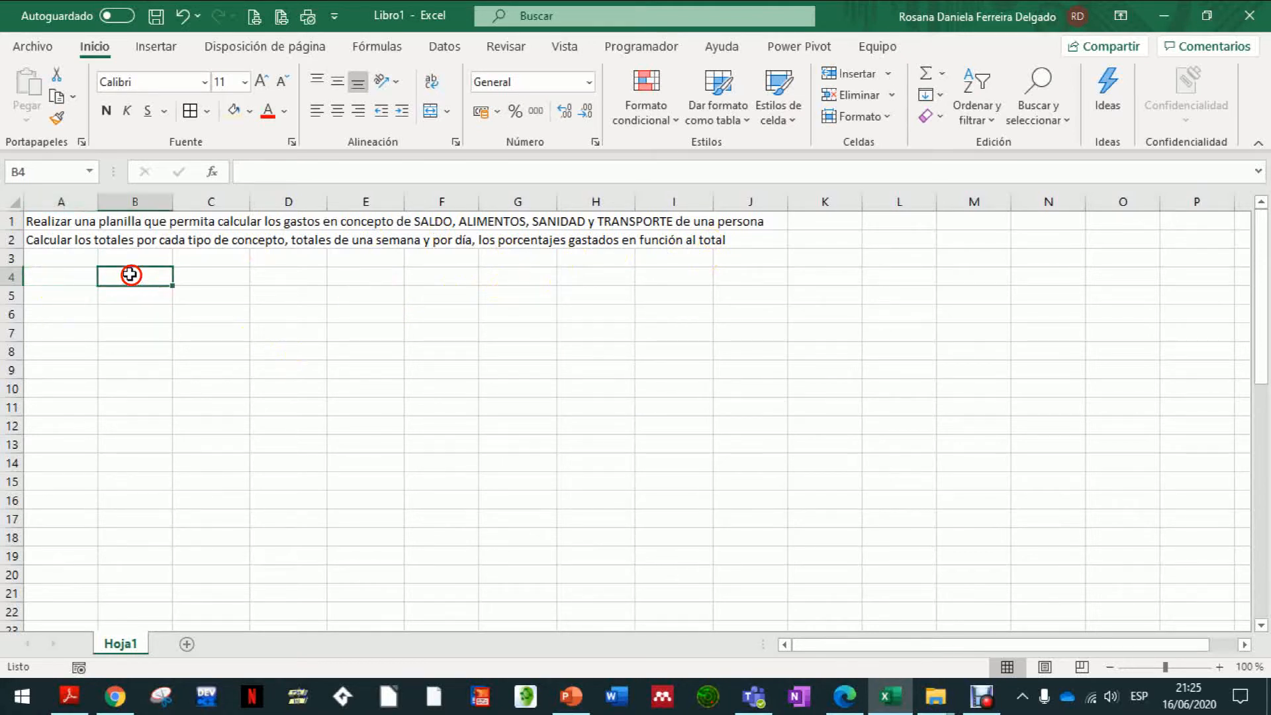
left_click(193, 276)
left_click(65, 277)
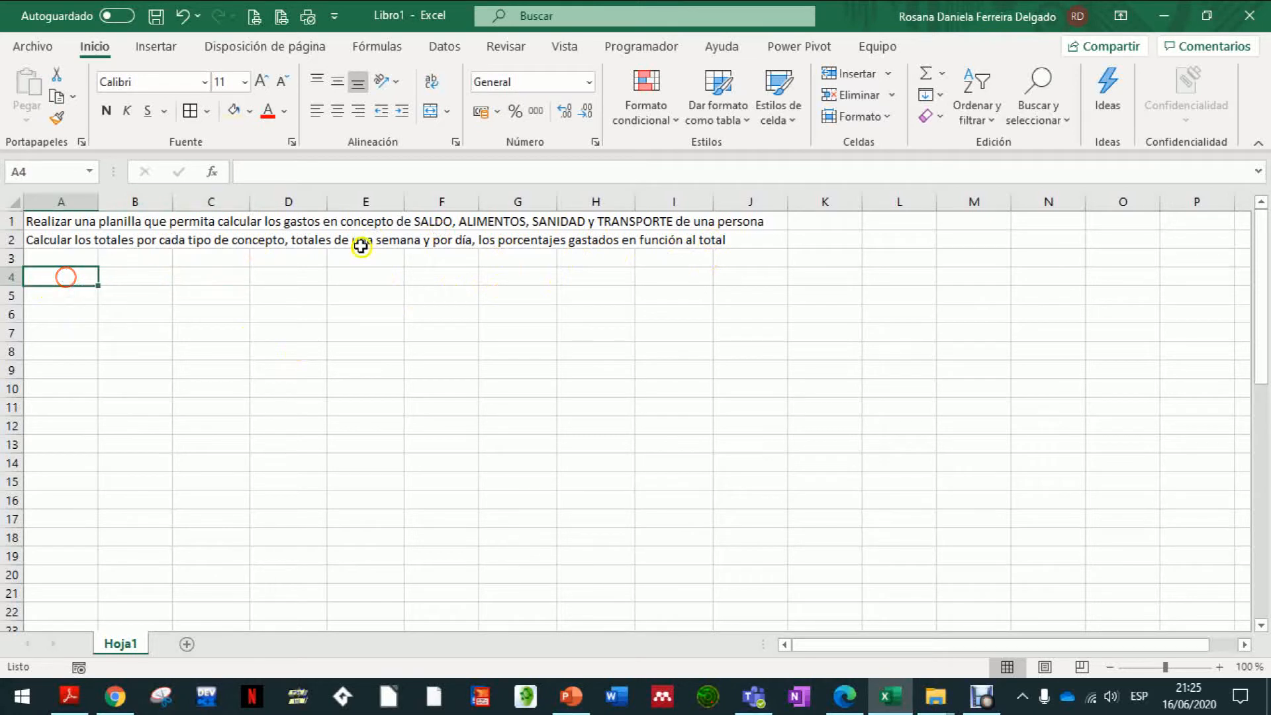
type("Dias")
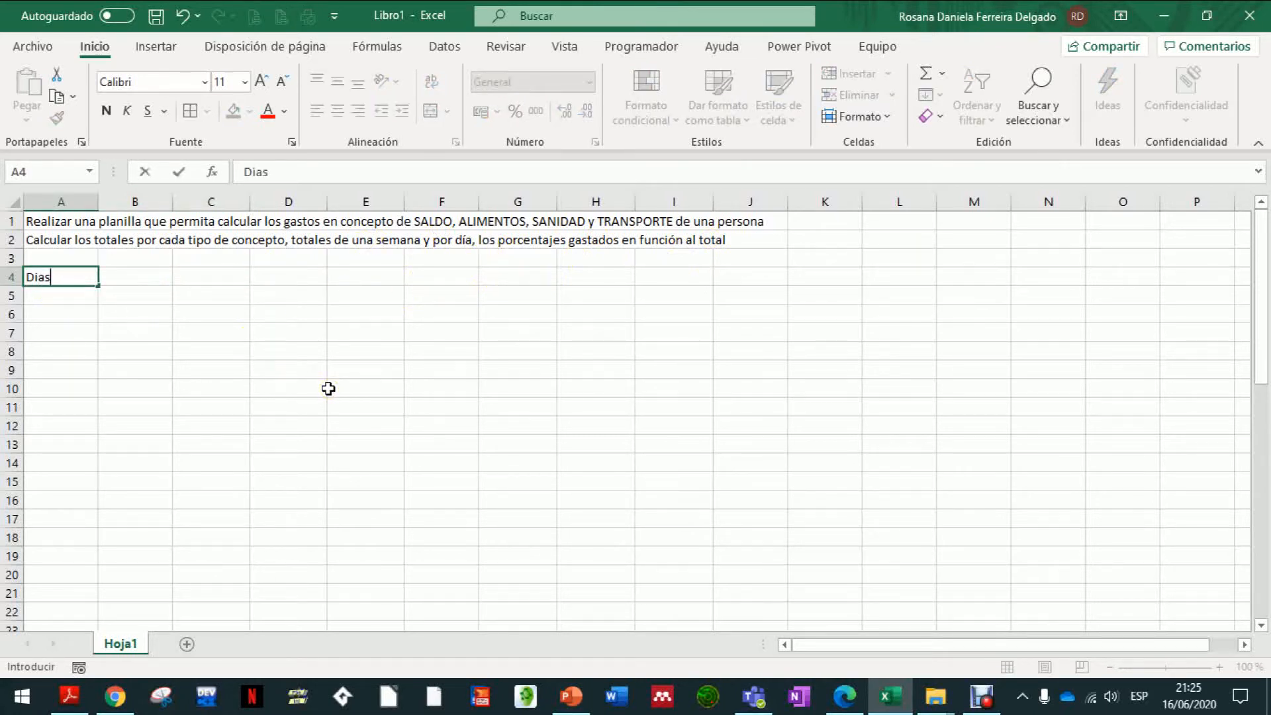
key("Tab")
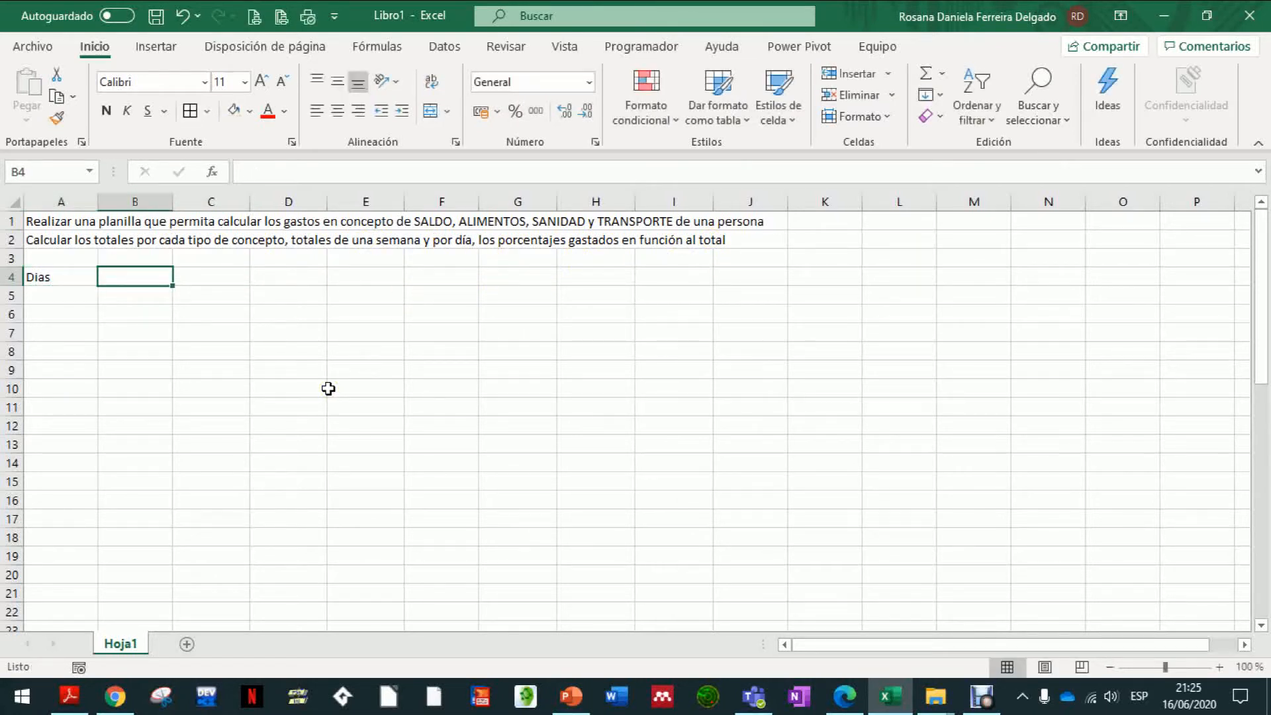
type("Concepto")
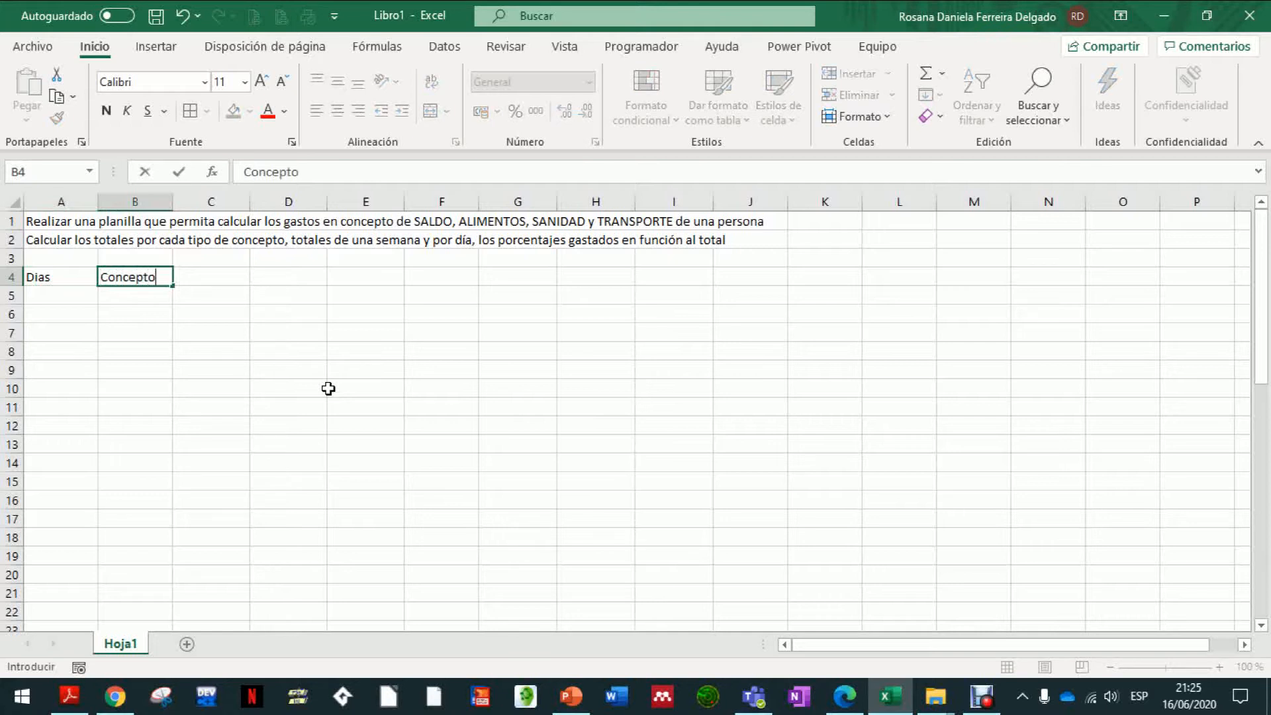
key("Tab")
type("Mon")
key("Left")
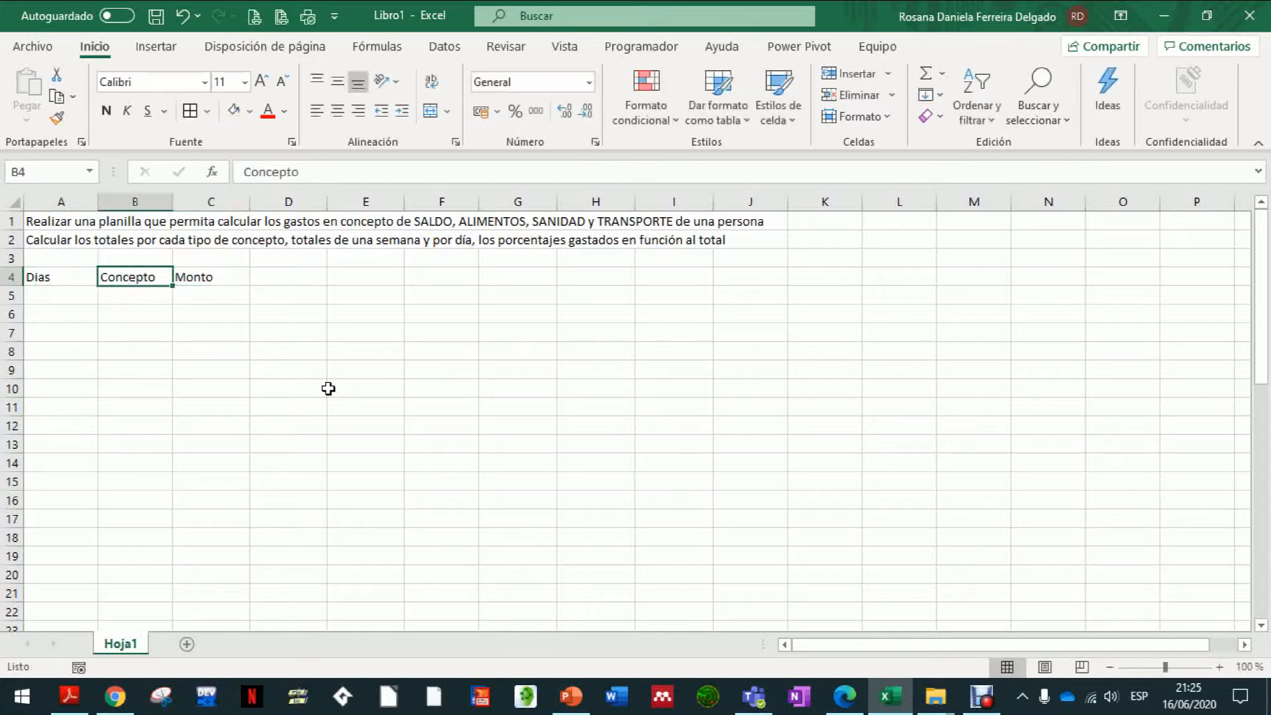
Apply all borders to the expense table range A4:C46.
key("Left")
key("shift+Right")
key("shift+Right")
key("shift+Down")
key("shift+Down")
key("shift+Down")
key("shift+Down")
key("shift+Down")
key("shift+Down")
key("shift+Down")
key("shift+Down")
key("shift+Down")
key("shift+Down")
key("shift+Down")
key("shift+Down")
key("shift+Down")
key("shift+Down")
key("shift+Down")
key("shift+Down")
key("shift+Down")
key("shift+Down")
key("shift+Down")
key("shift+Down")
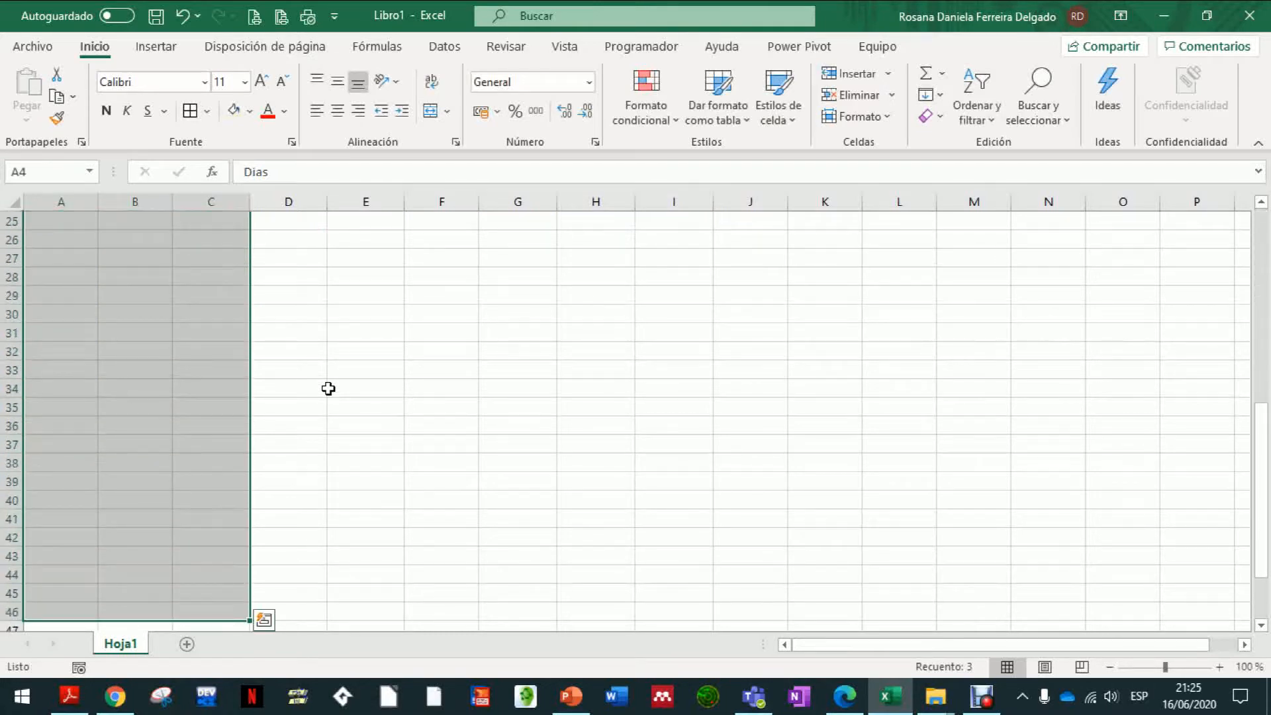
left_click(207, 112)
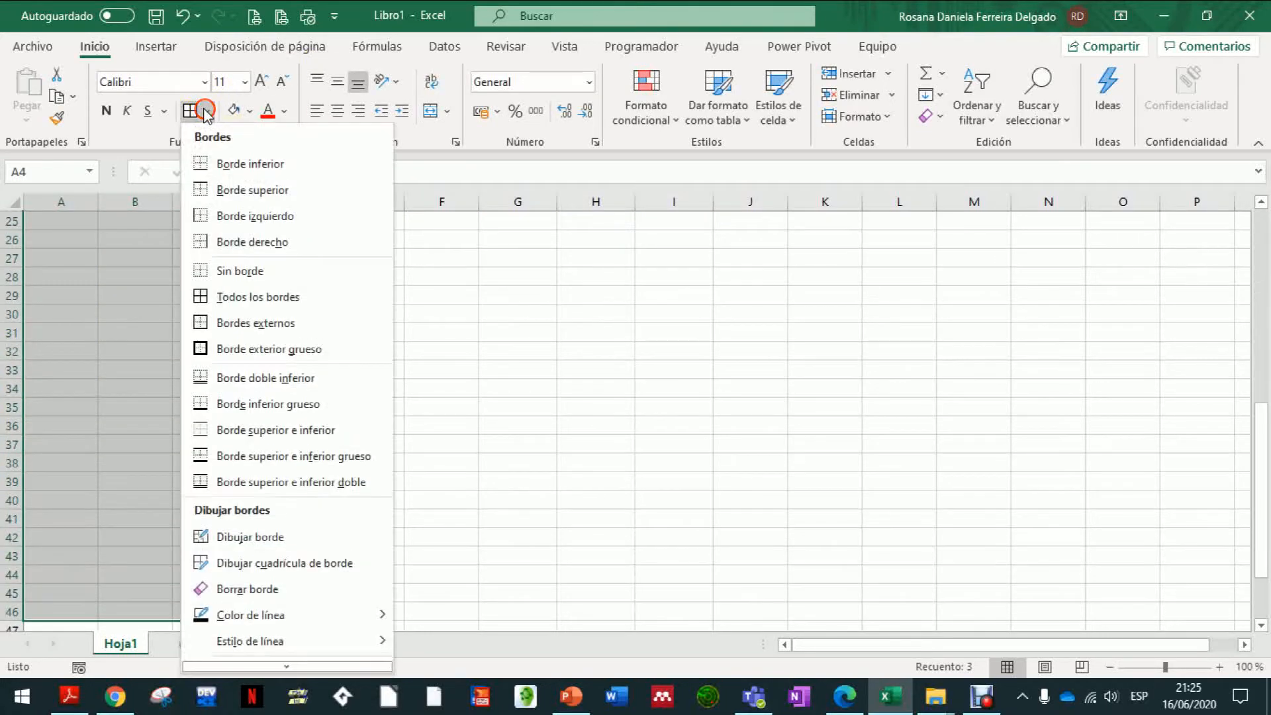
left_click(215, 295)
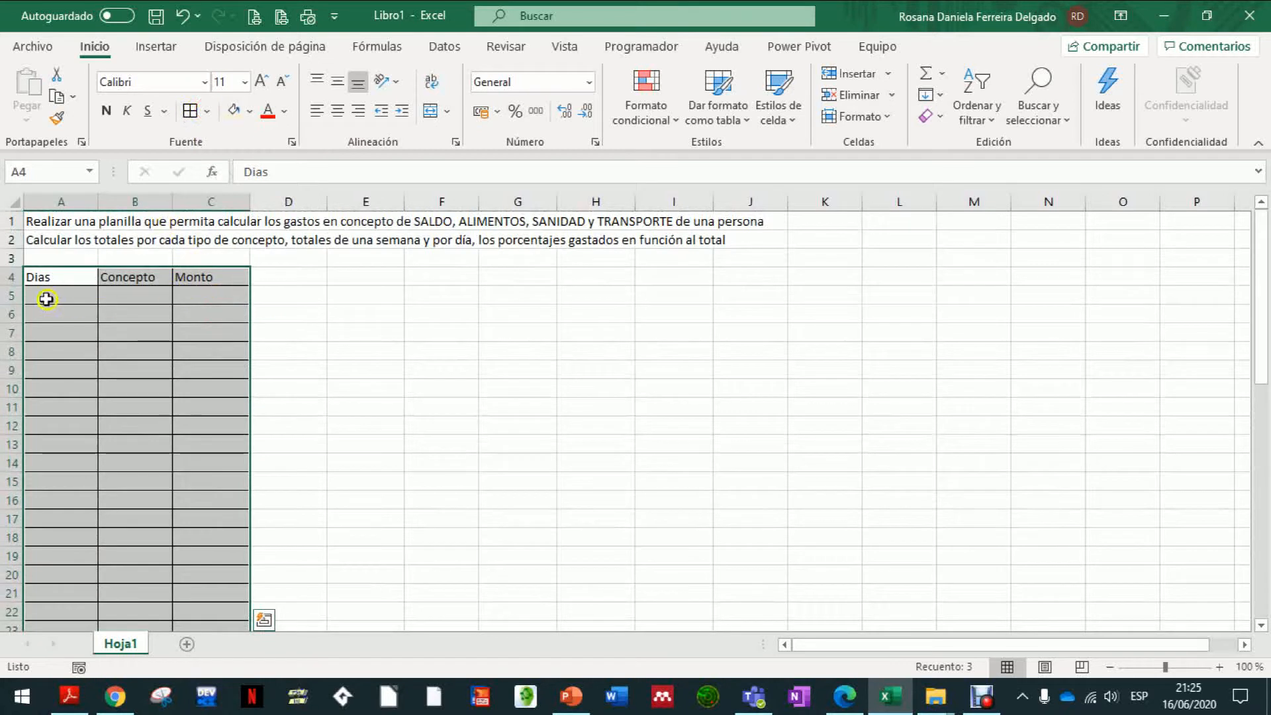
Format the header cells A4:C4 with a light yellow fill, bold text, and horizontal and vertical centring.
left_click_drag(46, 269, 225, 276)
left_click(235, 111)
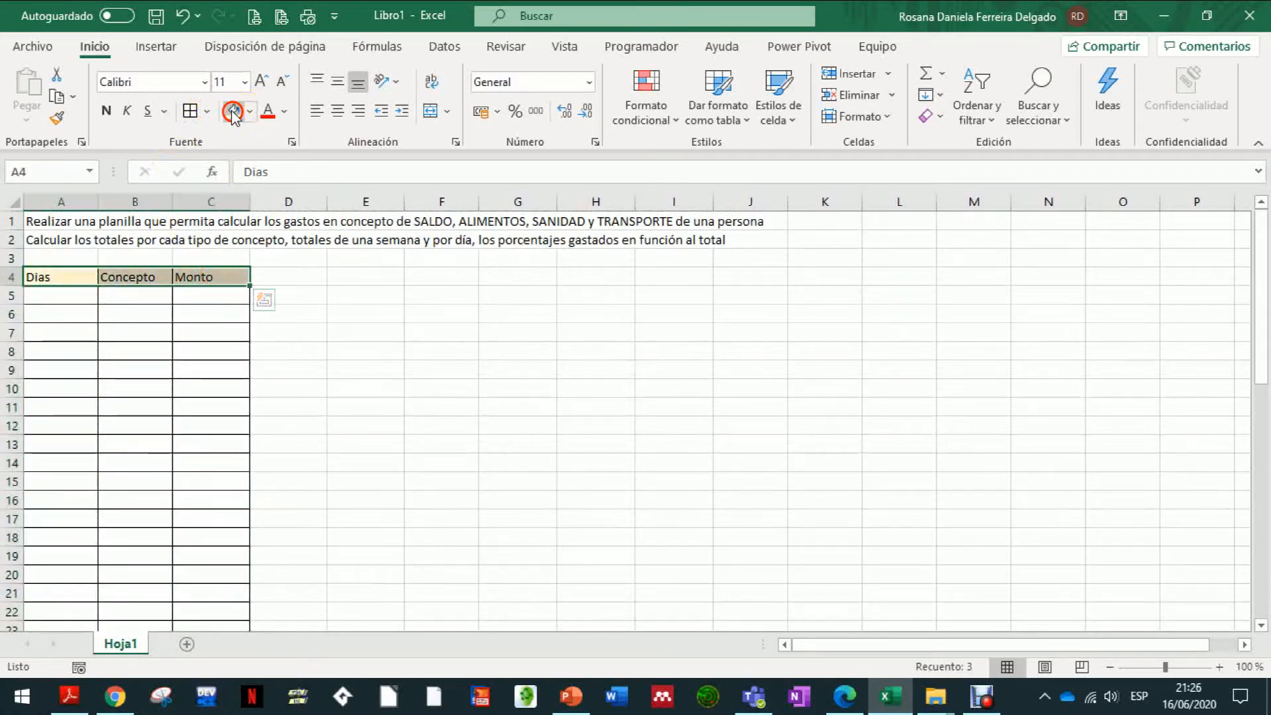
left_click(107, 110)
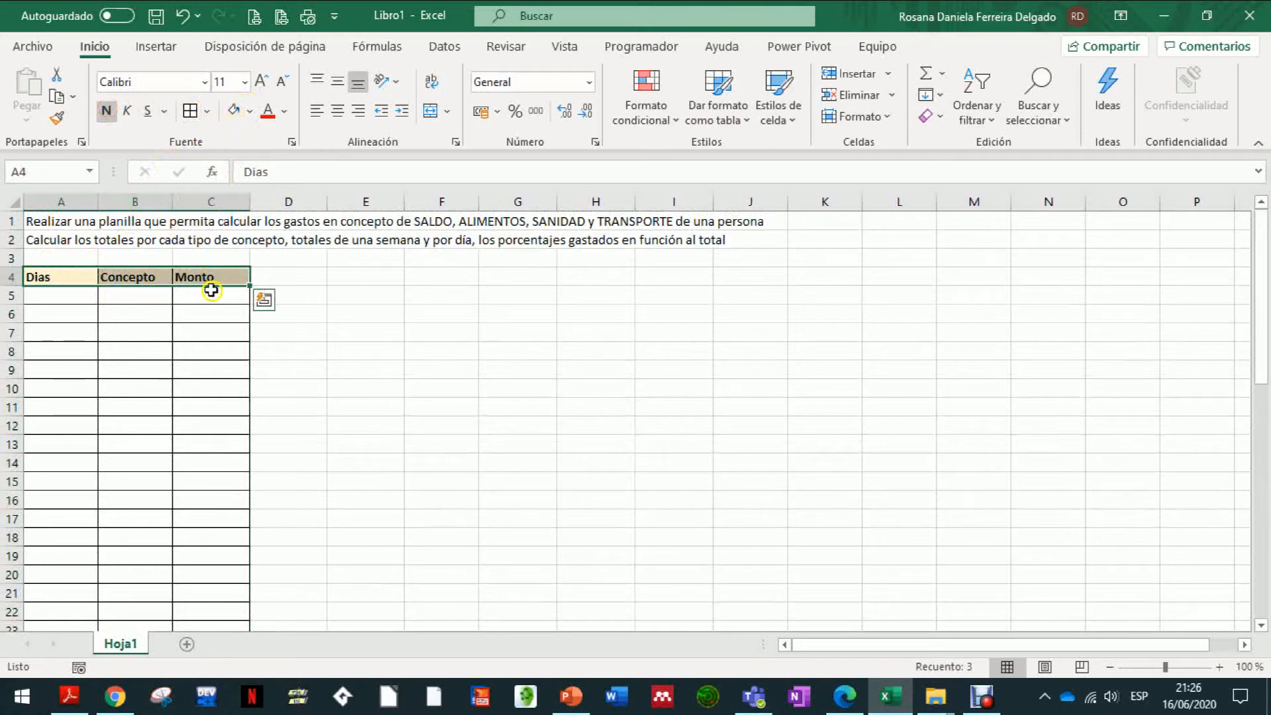
left_click(340, 117)
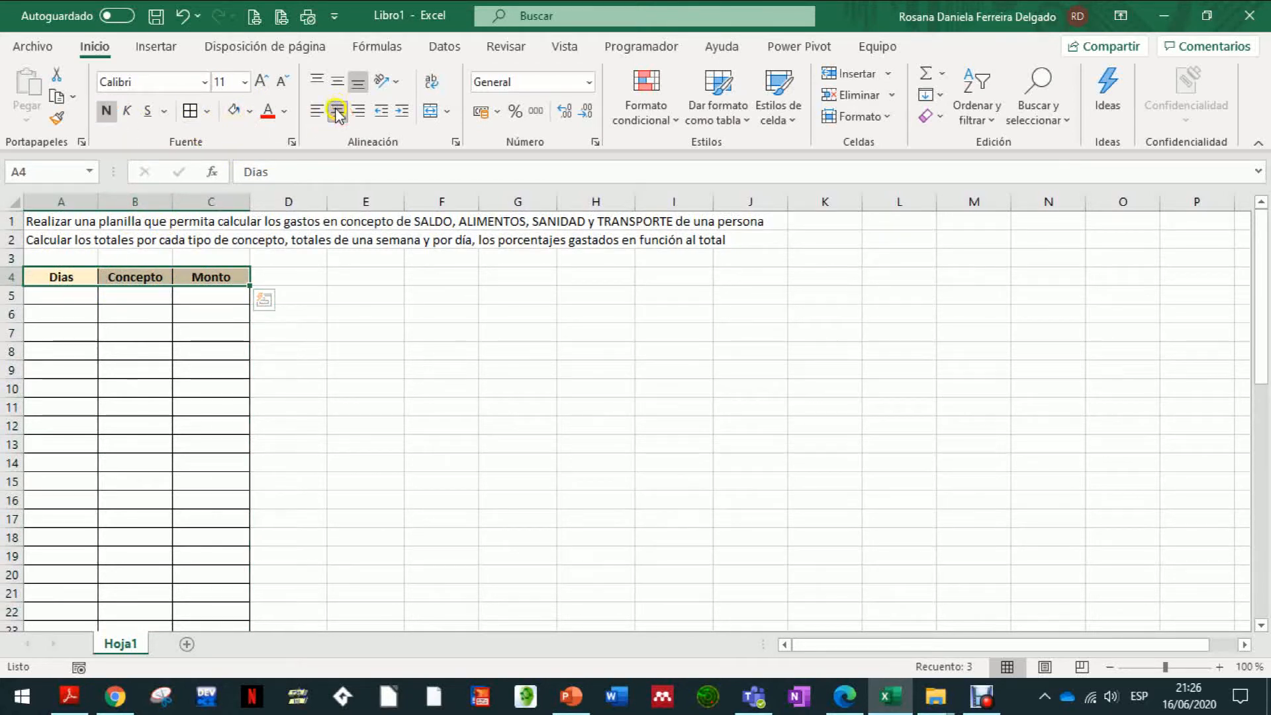
left_click(337, 81)
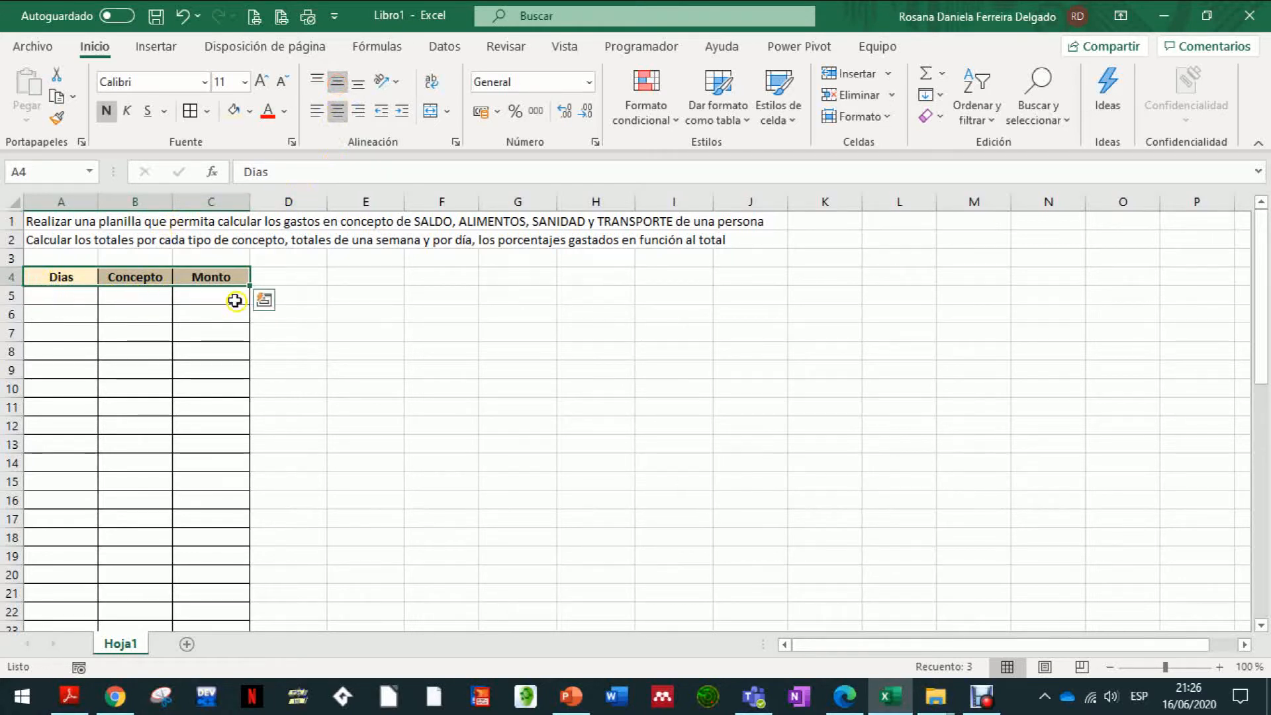
left_click(43, 257)
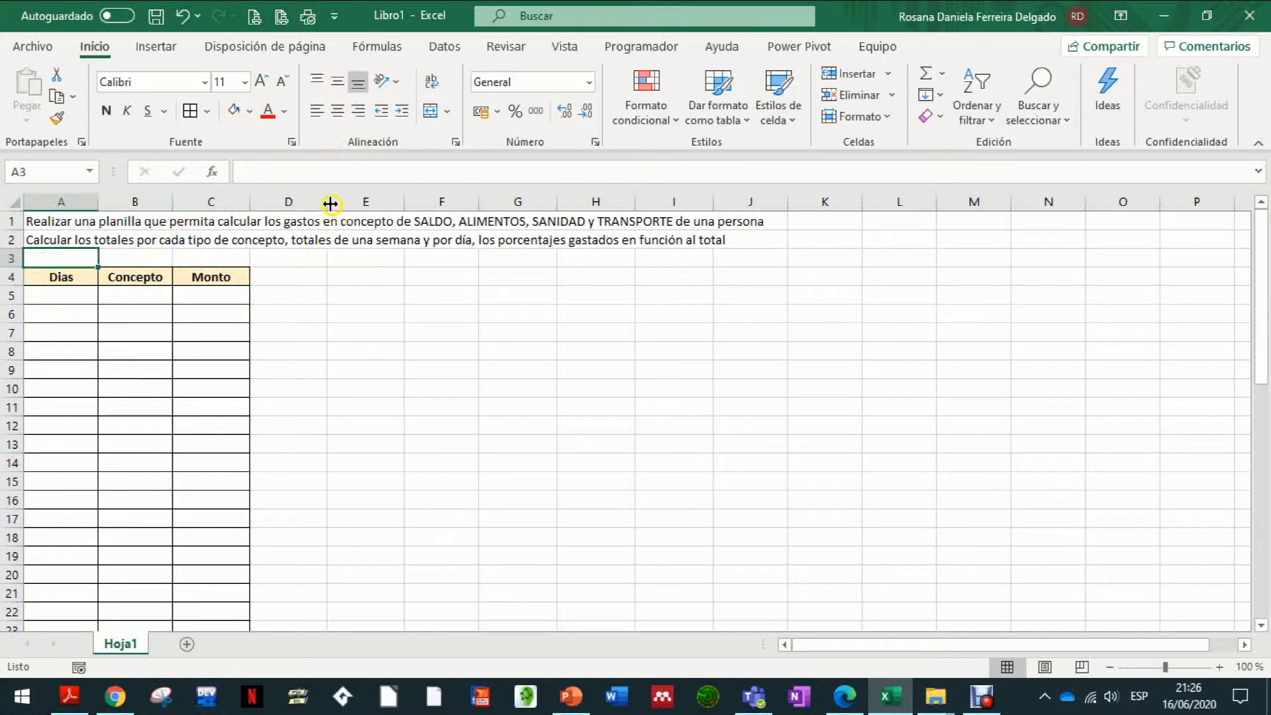
Narrow column D to a slim spacer and enter the title "Resumen por concepto" in E4.
left_click_drag(330, 203, 271, 203)
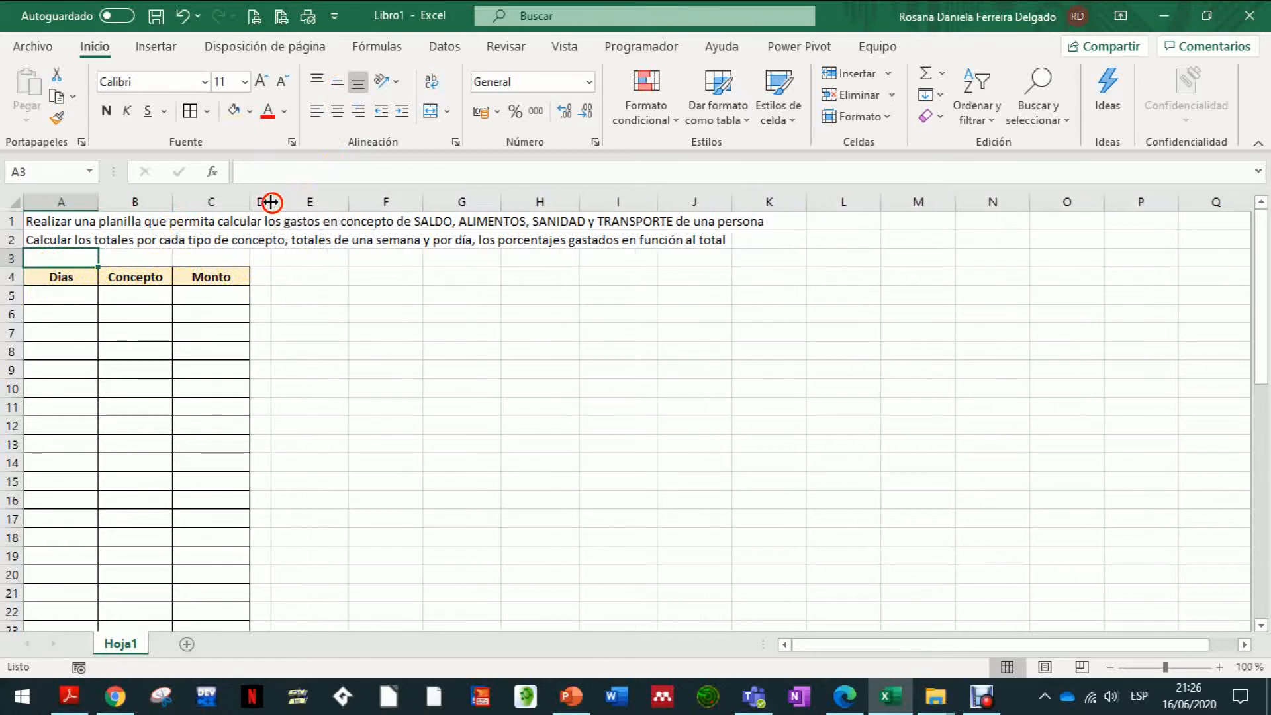
left_click(320, 269)
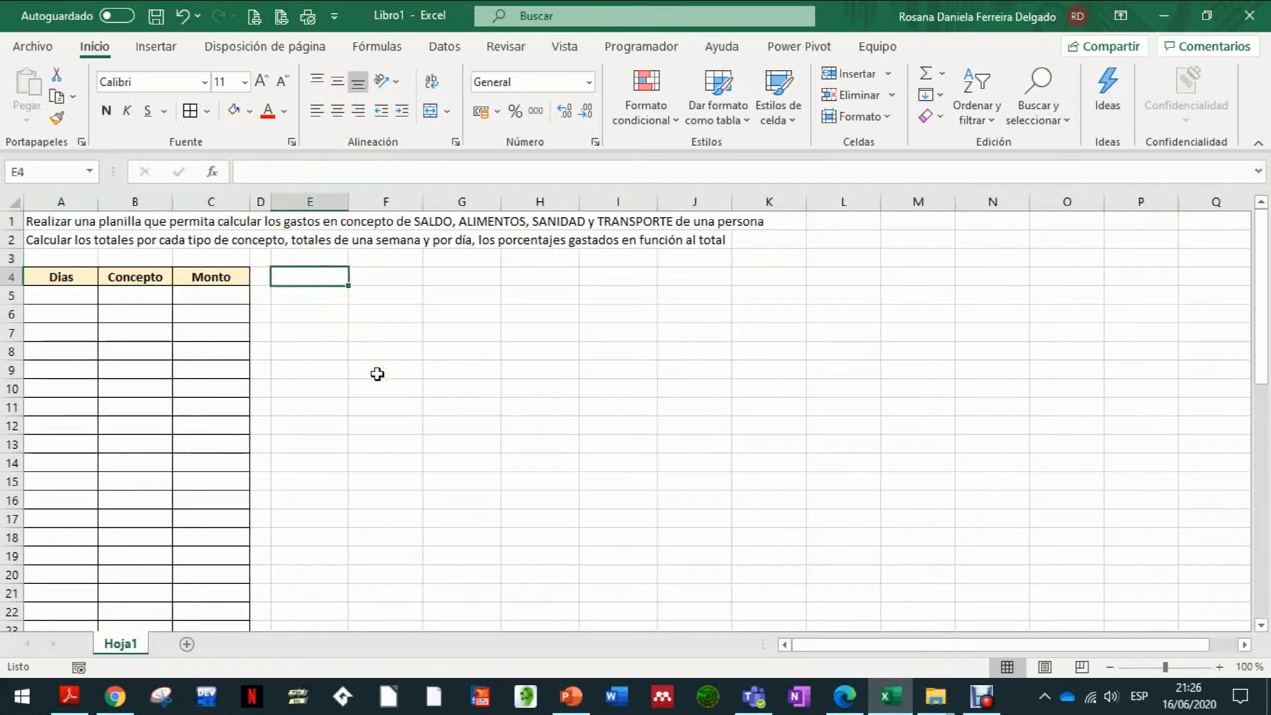
type("Resumen")
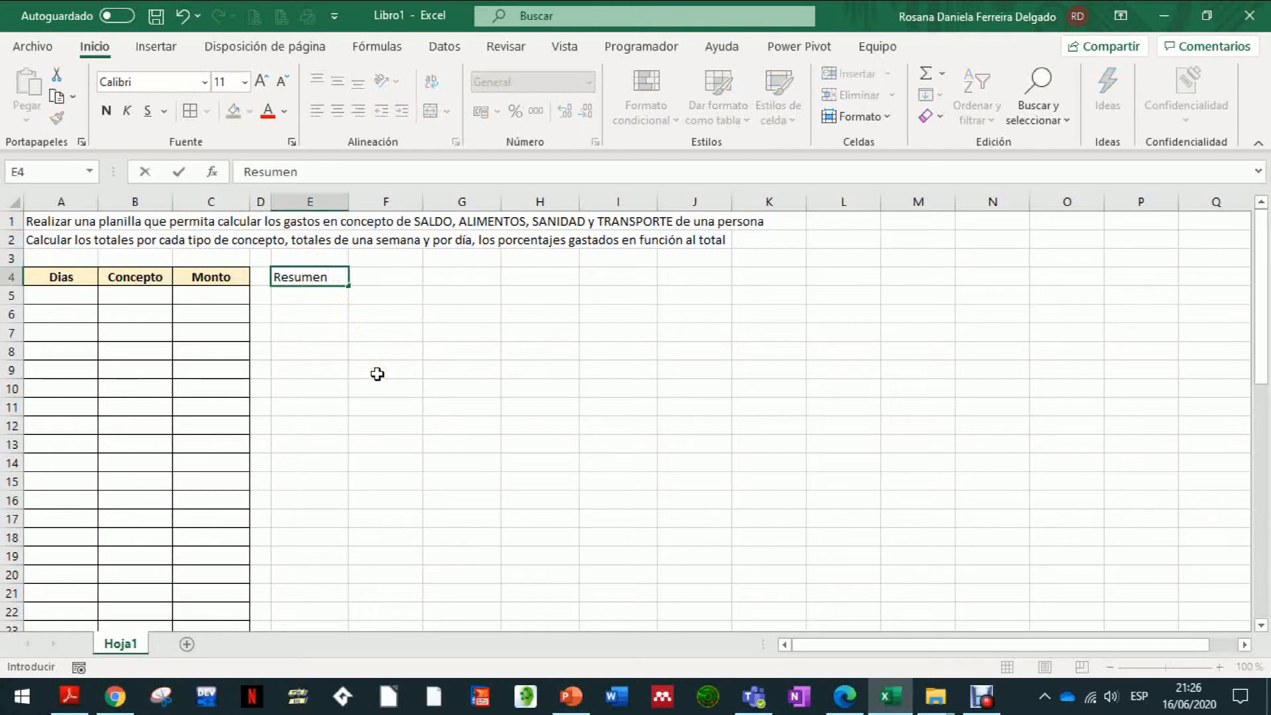
type(" por concept")
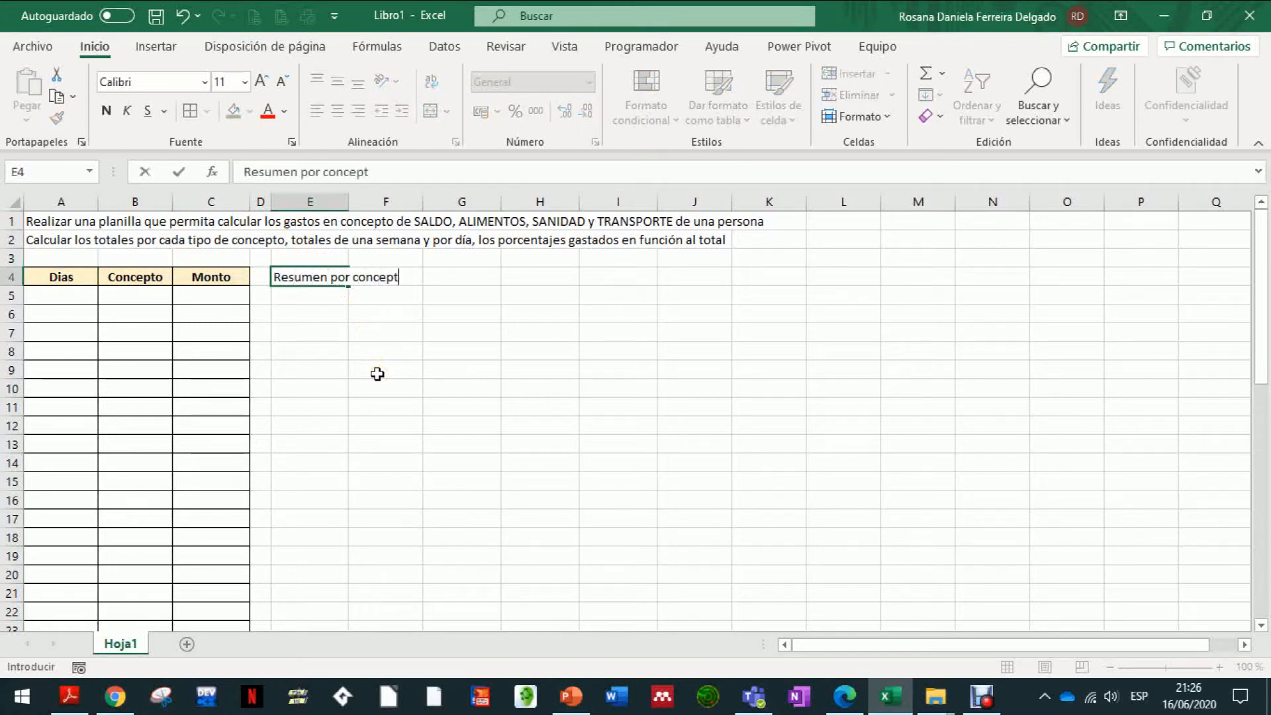
type("o")
key("Return")
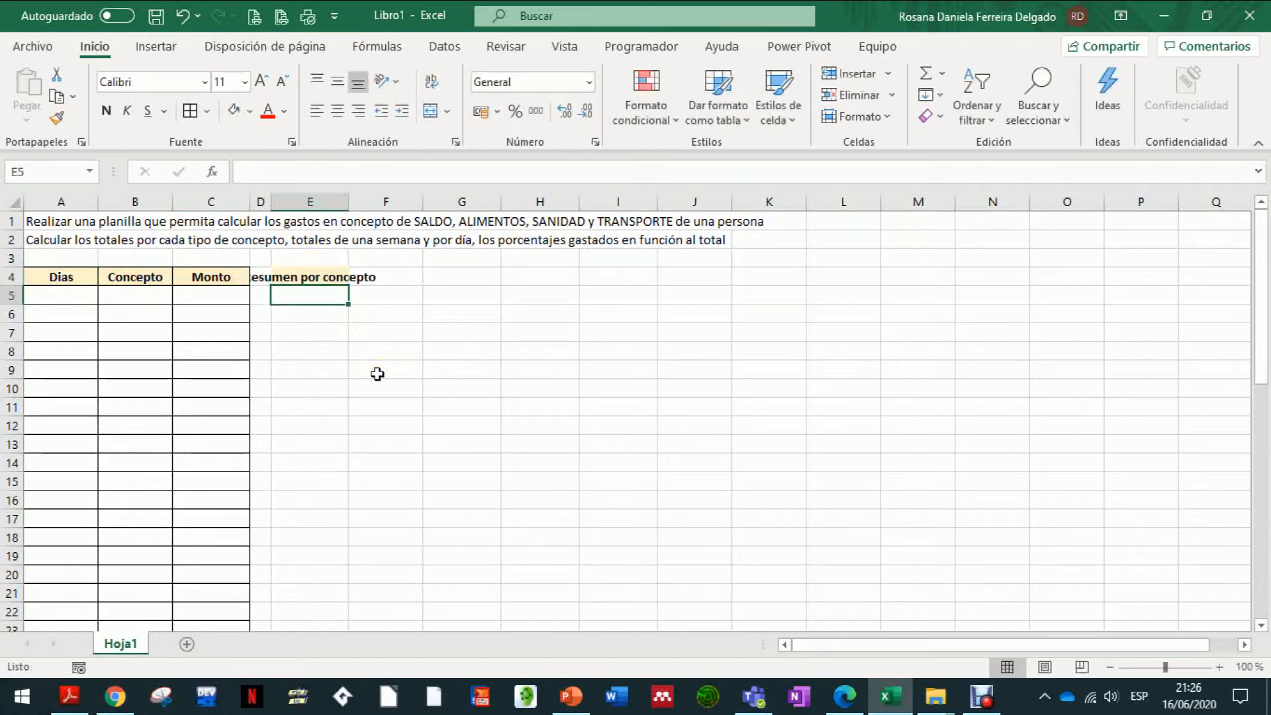
Enter the summary headers "Concepto", "Monto" and "%" in cells E5, F5 and G5.
type("Concepto")
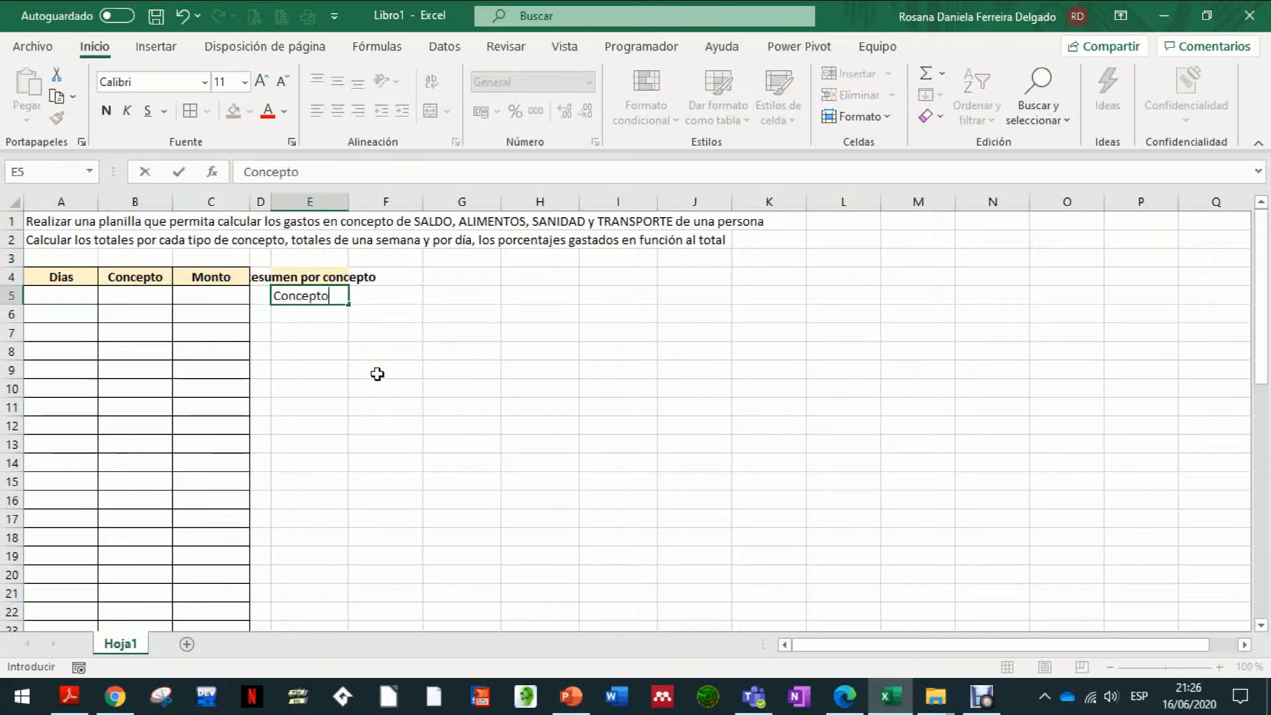
key("Tab")
type("M")
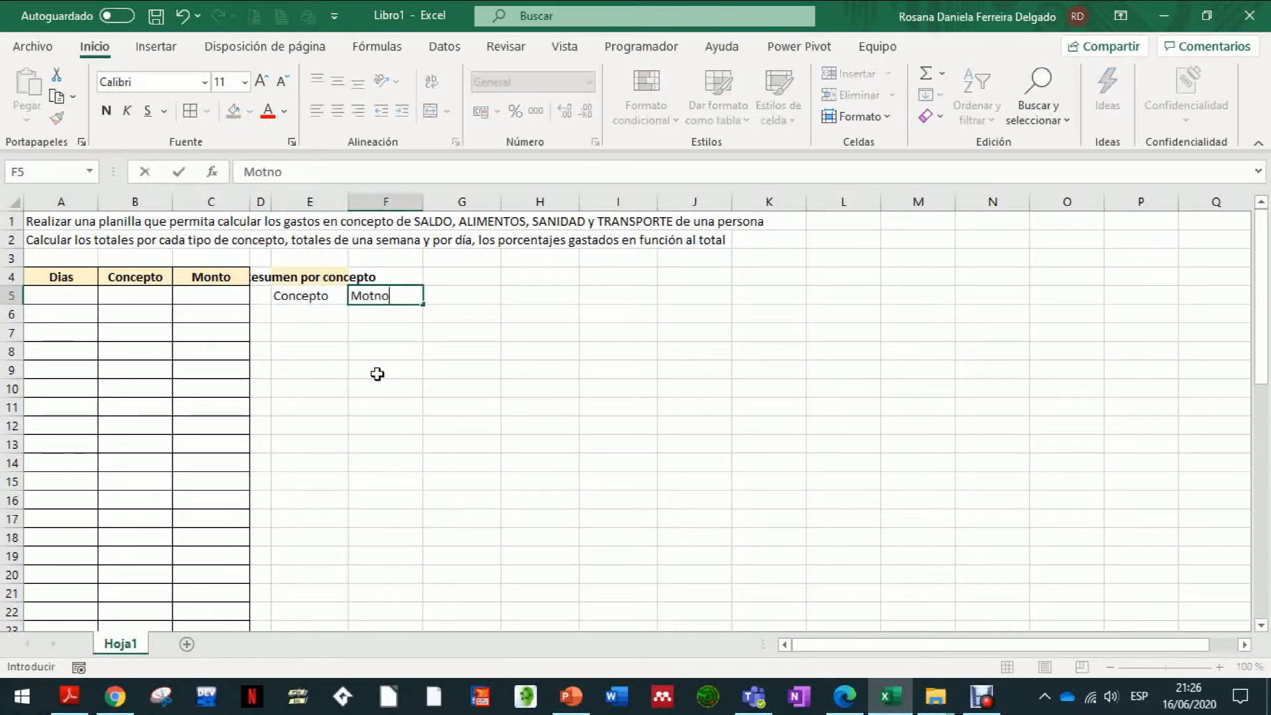
type("onto")
key("Tab")
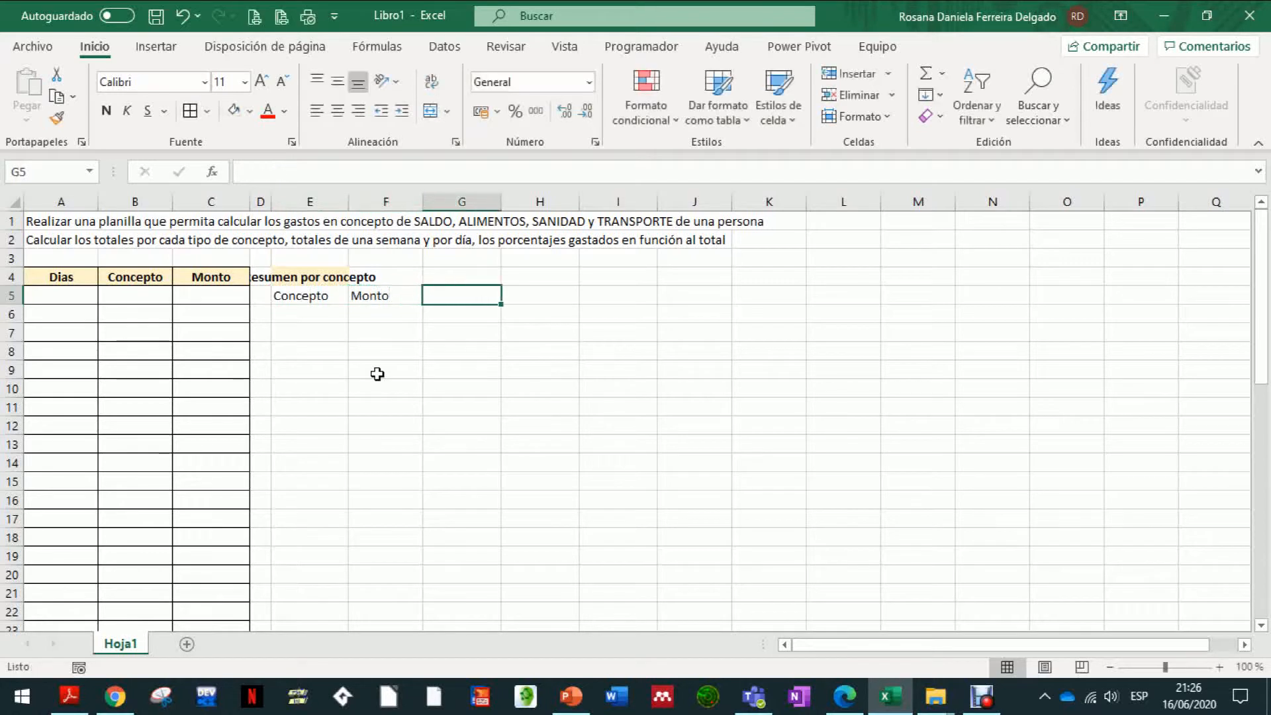
type("%")
key("Left")
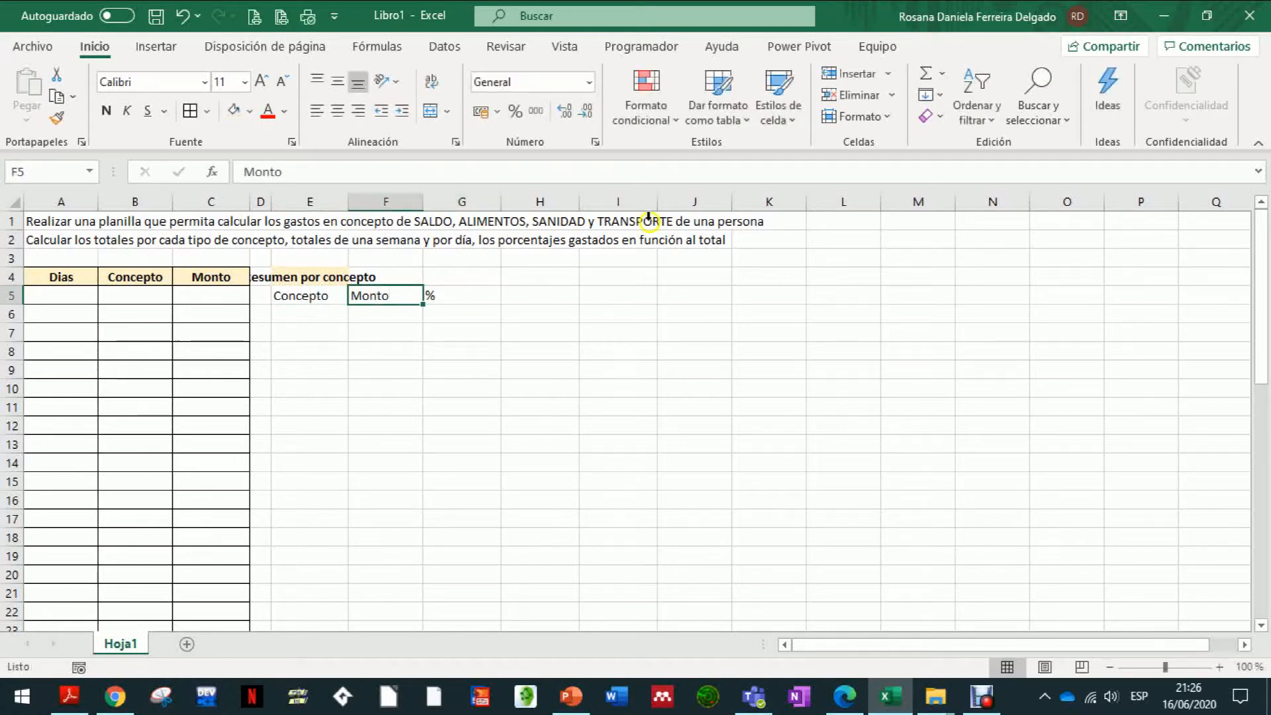
Merge and centre the title "Resumen por concepto" across E4:G4.
left_click(296, 274)
left_click_drag(296, 273, 429, 272)
left_click(337, 81)
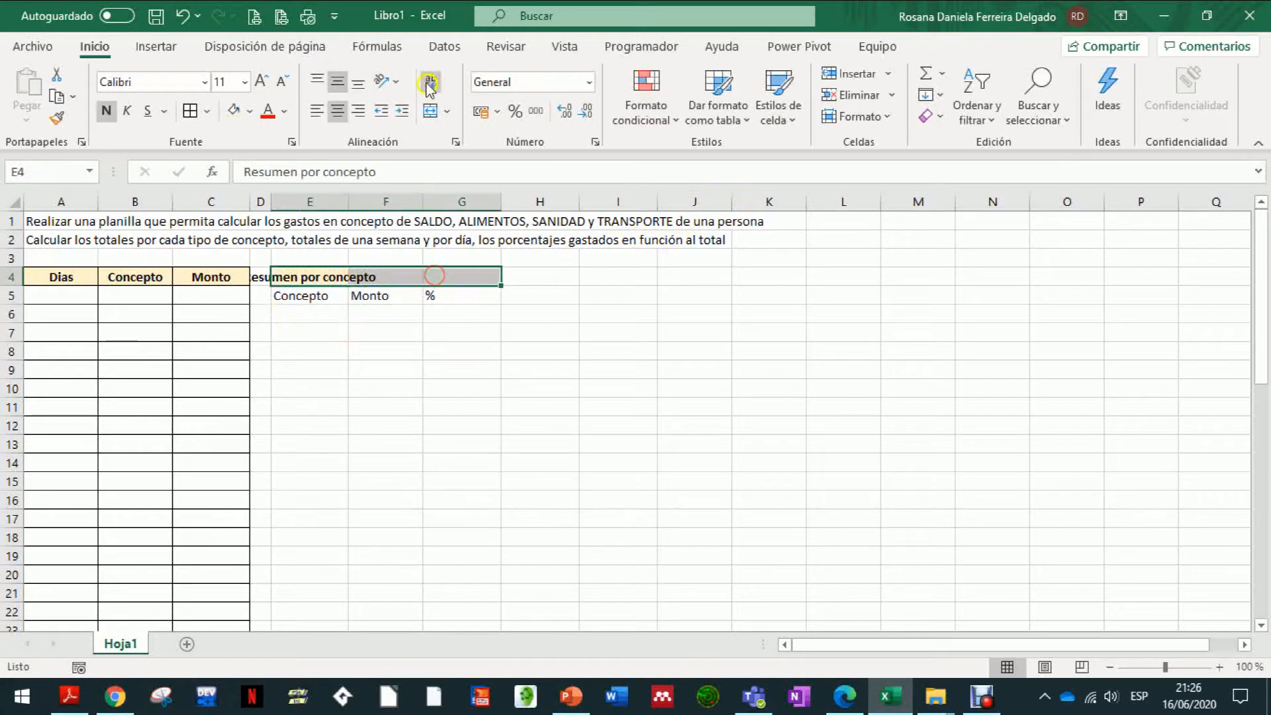
left_click(430, 110)
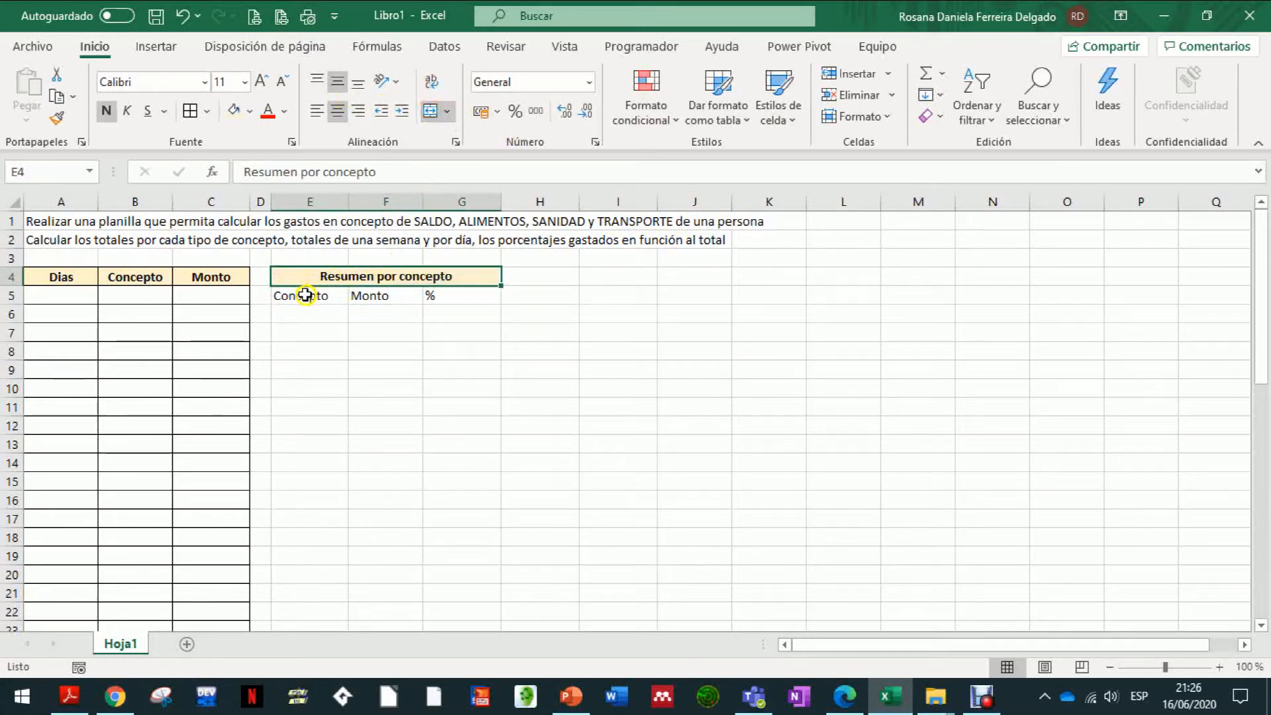
List the concepts "Saldo", "Alimentos", "Sanidad" and "Transporte" in cells E6 to E9.
left_click_drag(306, 295, 455, 408)
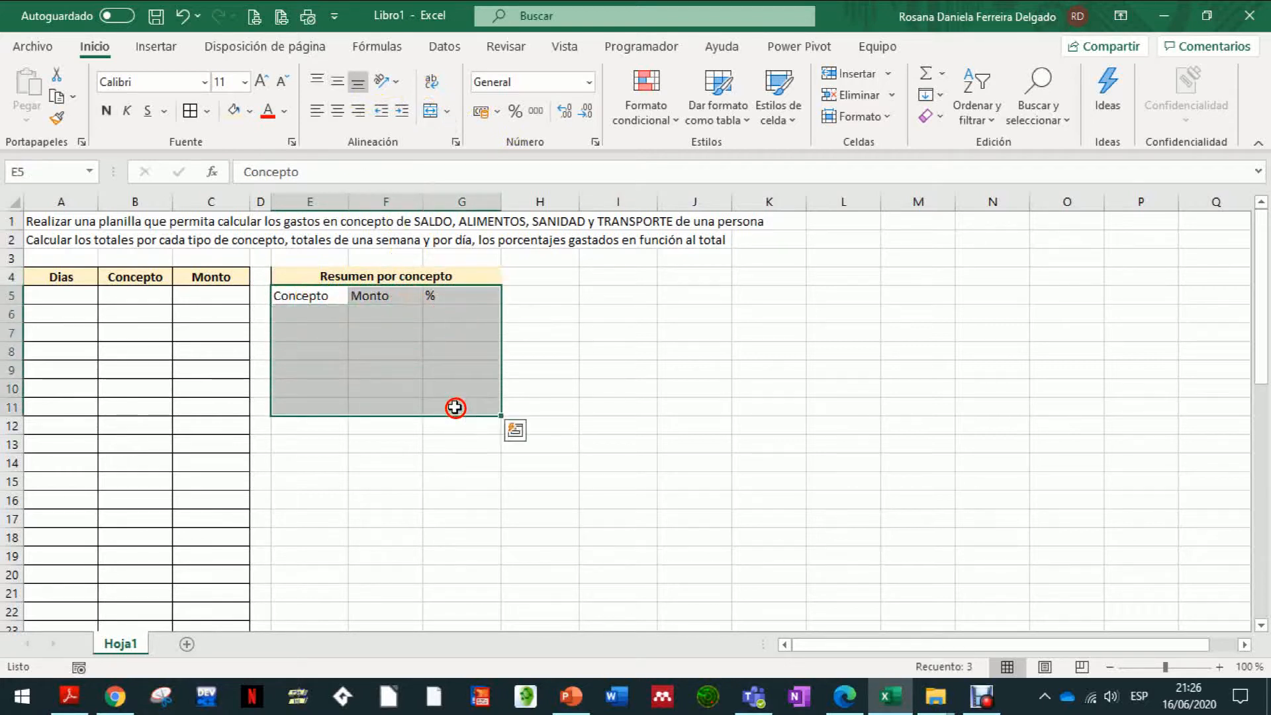
left_click(292, 312)
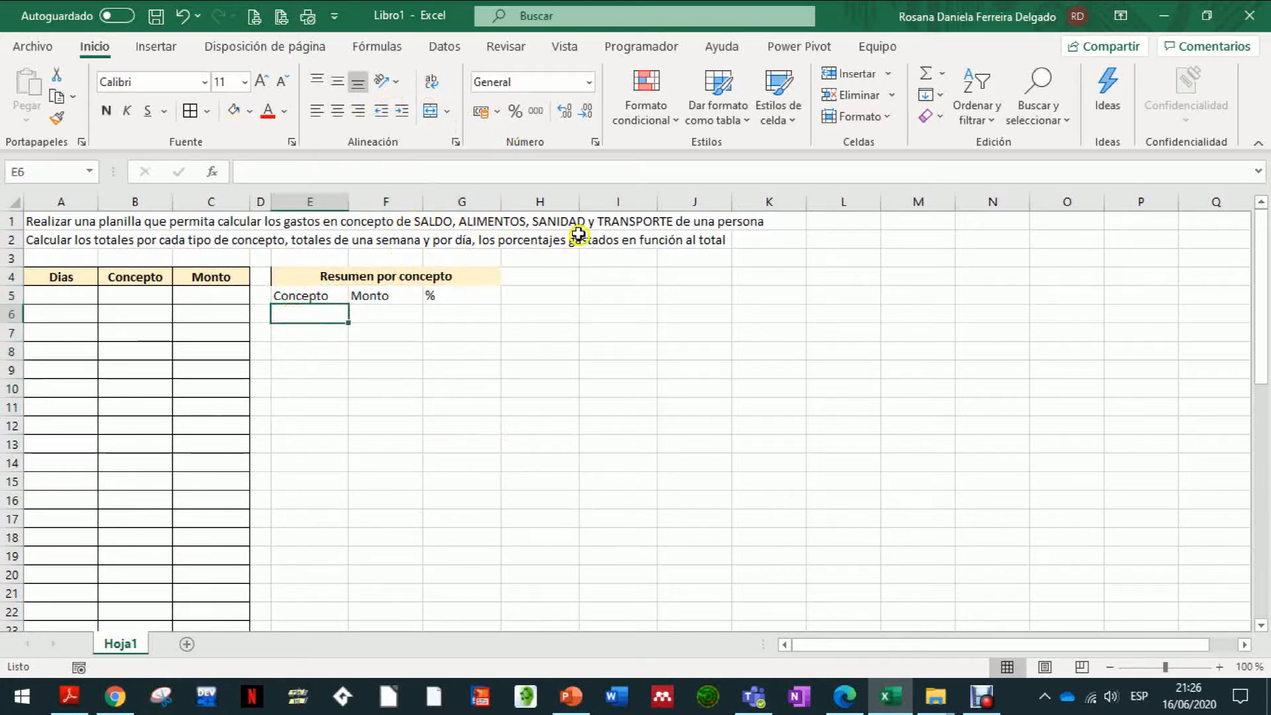
type("Sal")
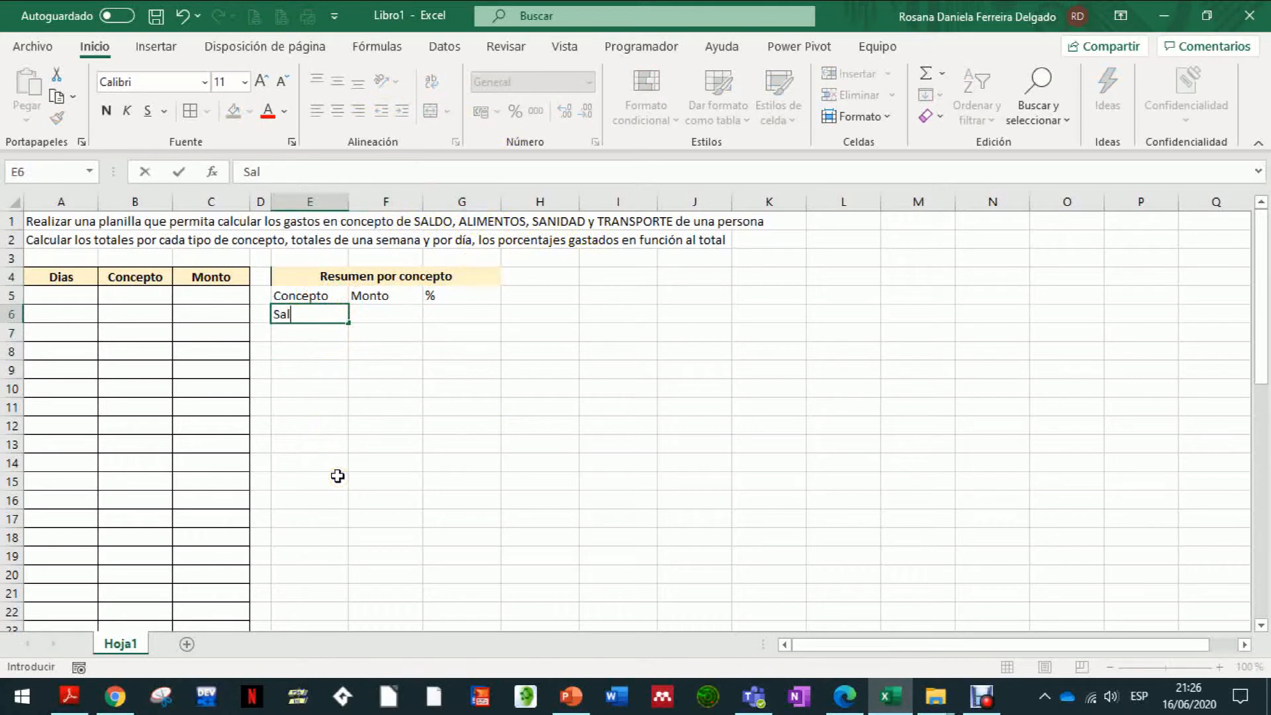
type("do")
key("Return")
type("A")
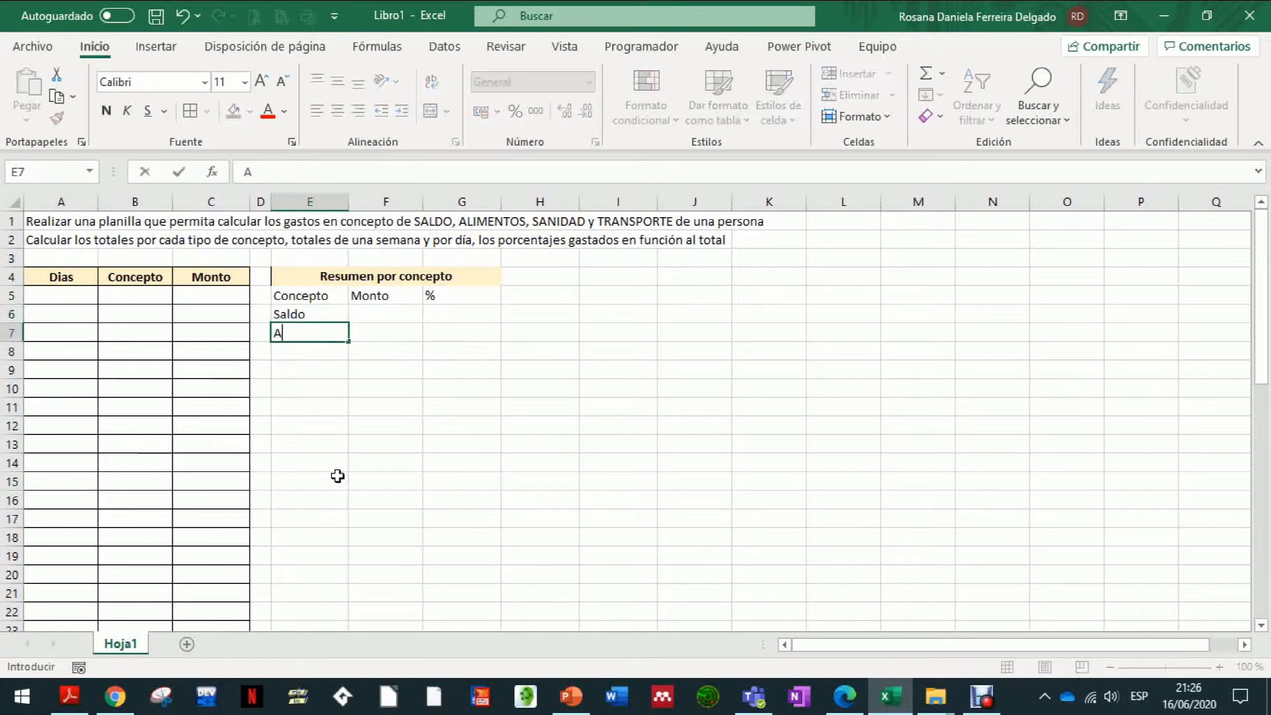
type("limentos")
key("Return")
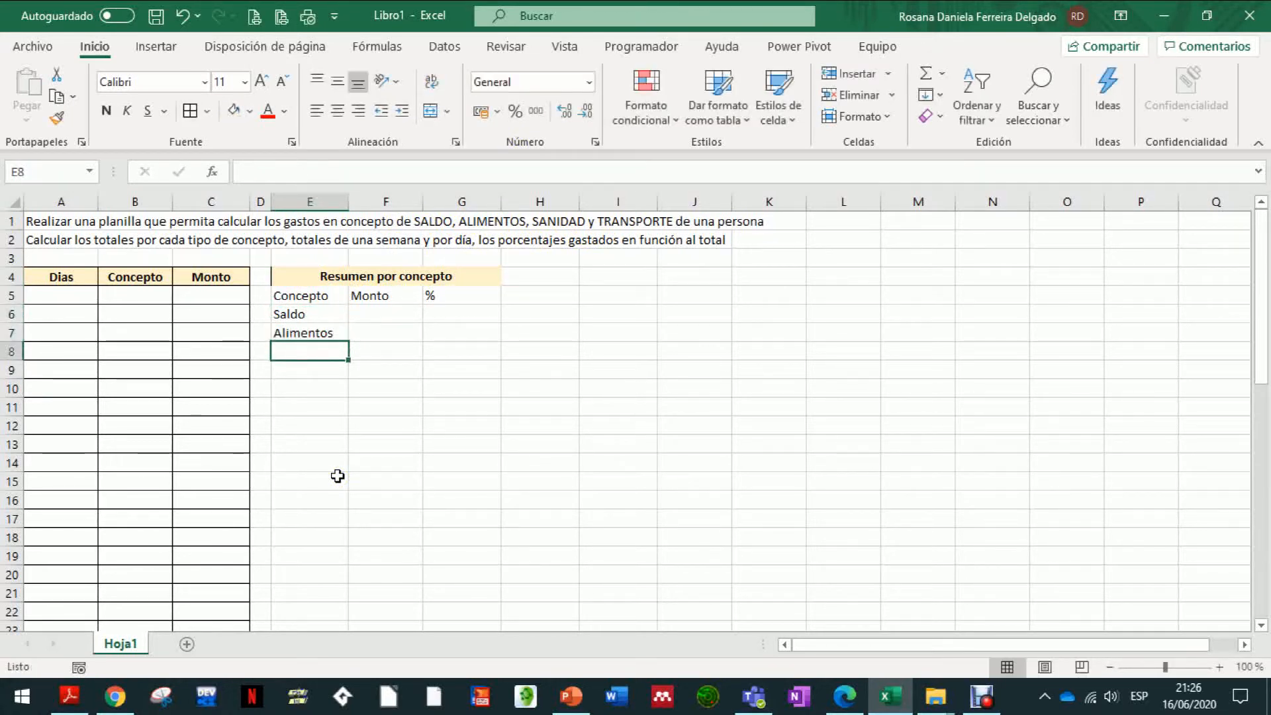
type("Sanidad")
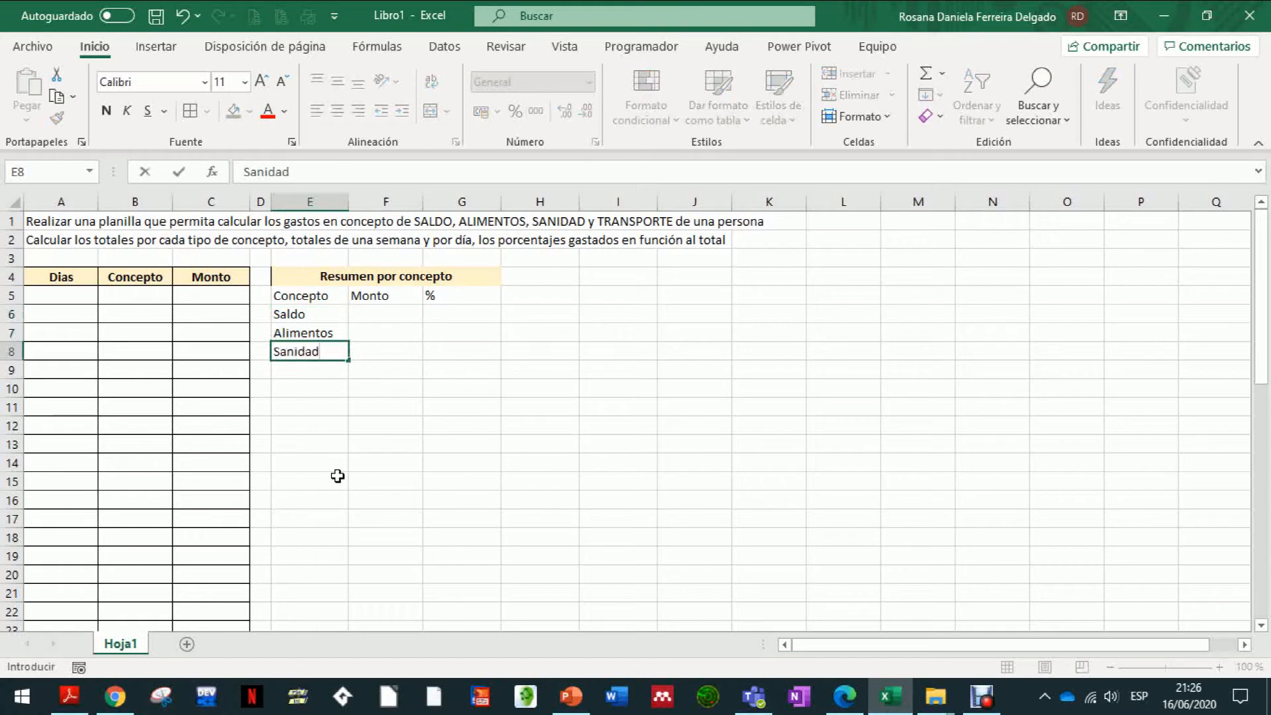
key("Return")
type("Transpo")
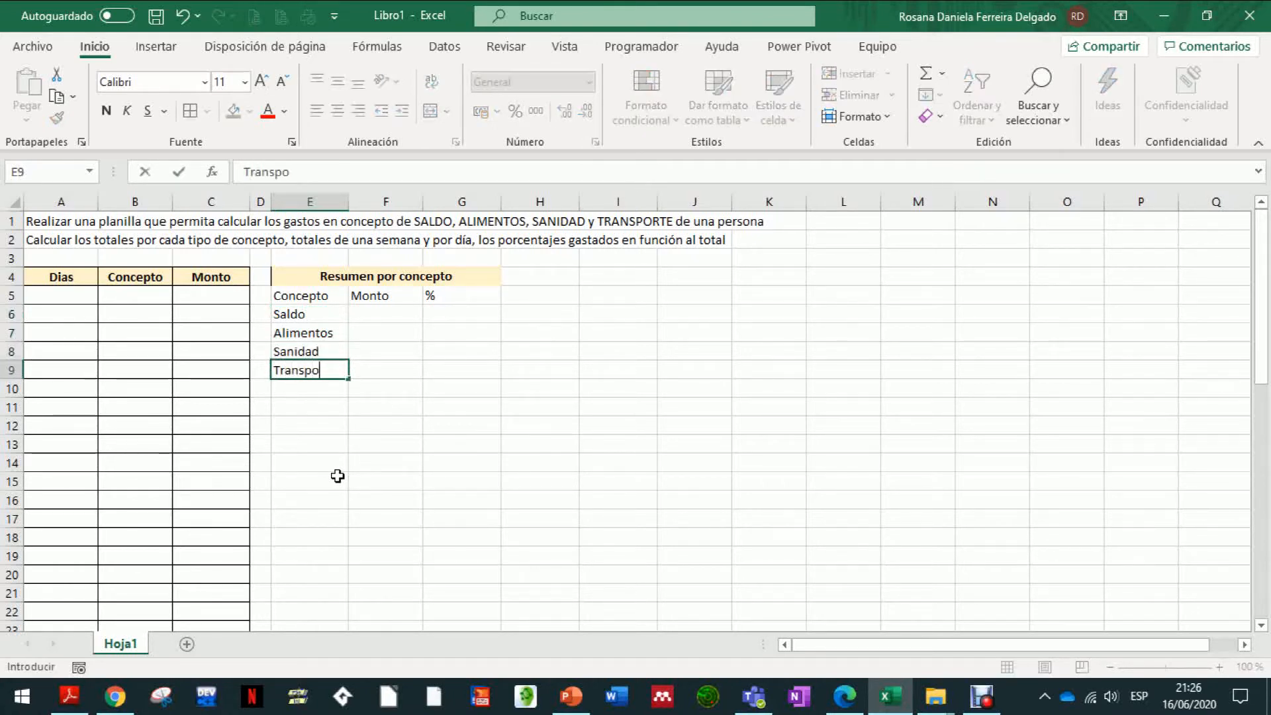
type("rte")
key("Return")
Apply all borders and a thick outer border to the summary title and header rows, E4:G5.
key("Up")
key("Up")
key("Up")
key("Up")
key("Up")
key("Up")
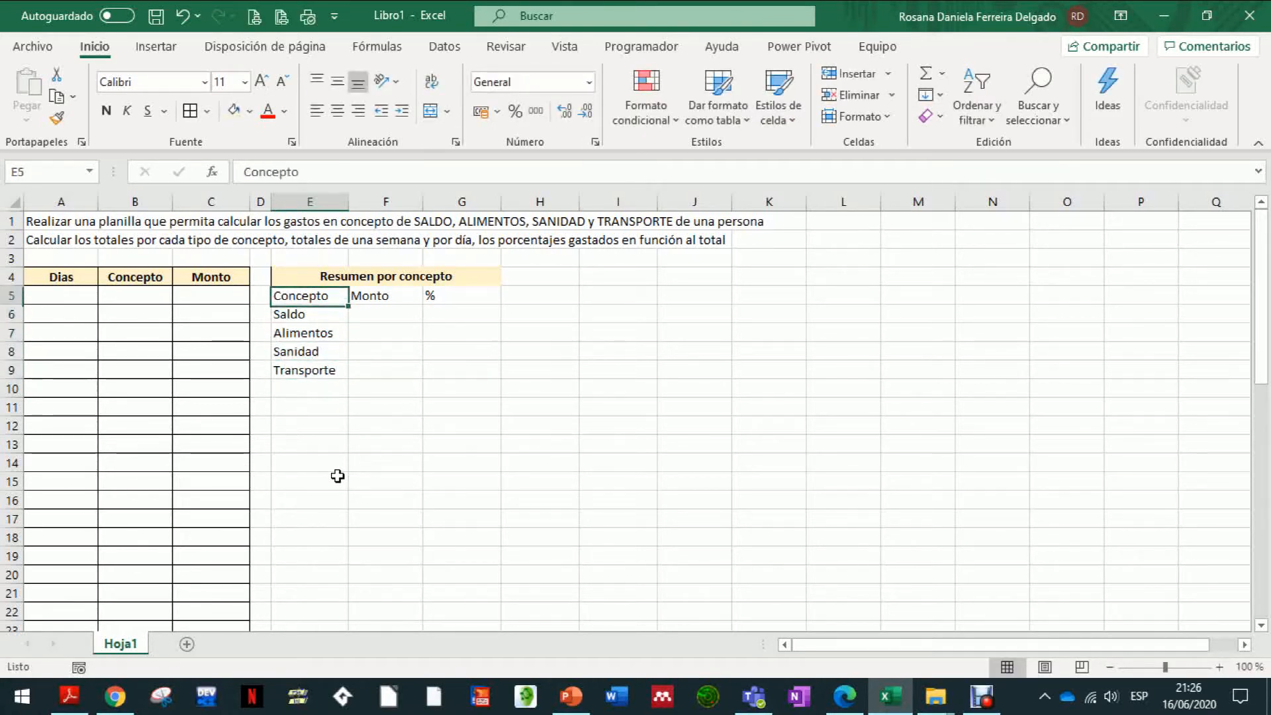
key("shift+Down")
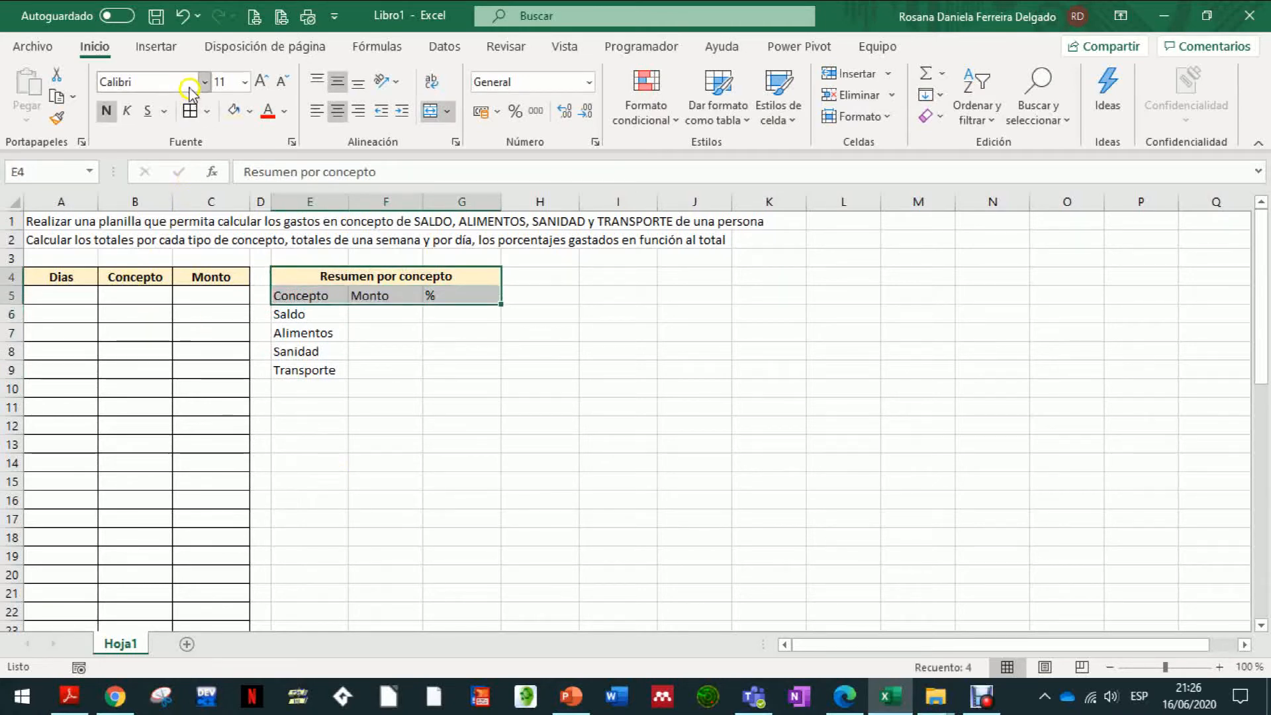
left_click(207, 111)
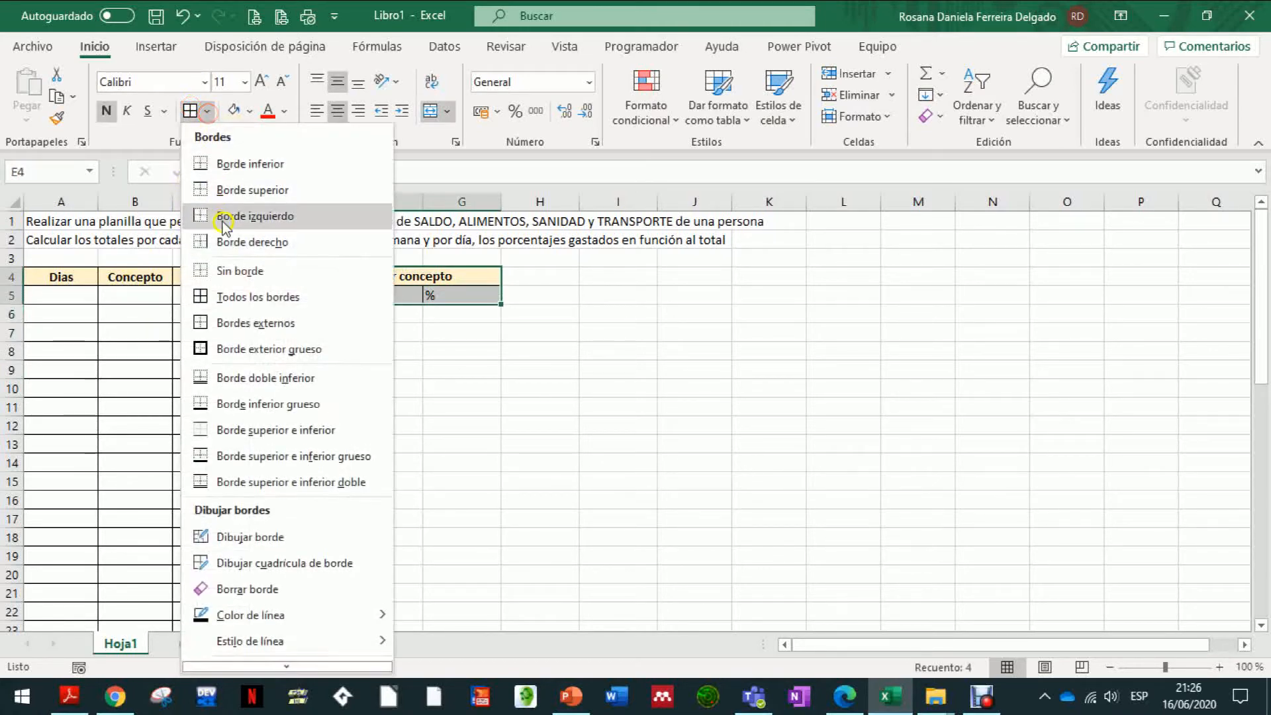
left_click(216, 349)
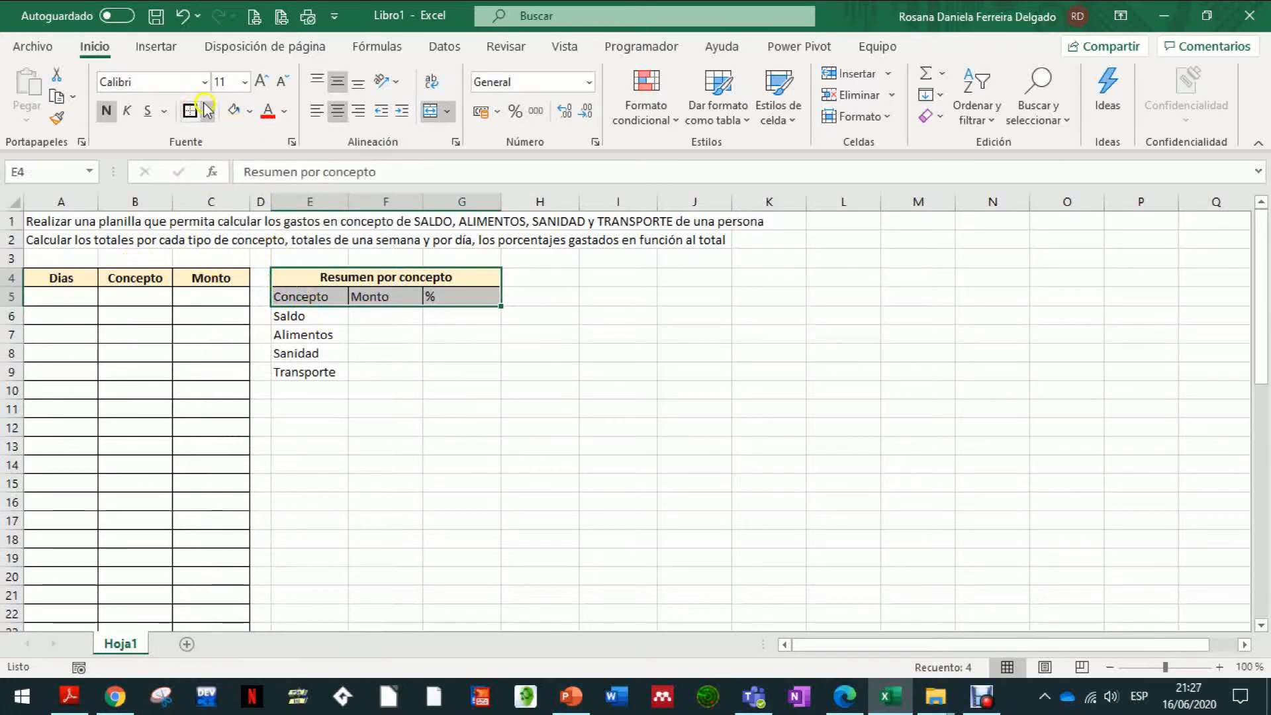
Centre the summary headers in E5:G5 and make them bold.
left_click(336, 111)
left_click(337, 113)
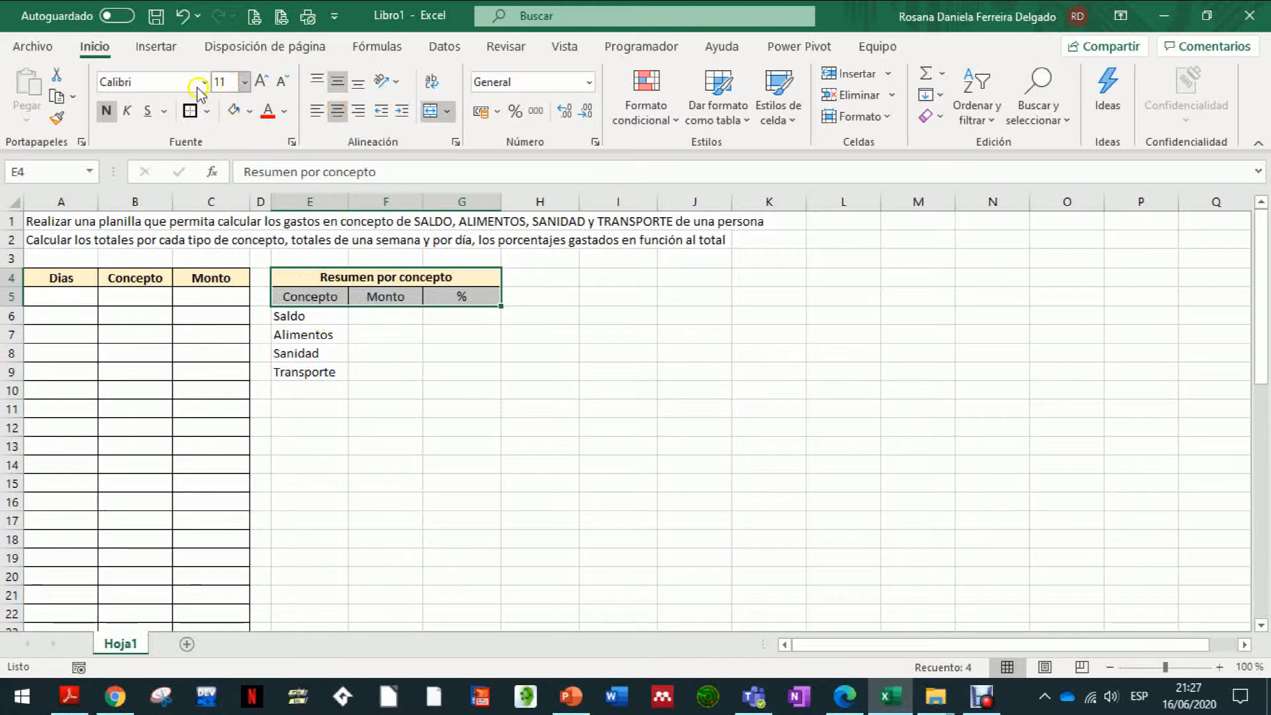
left_click(106, 111)
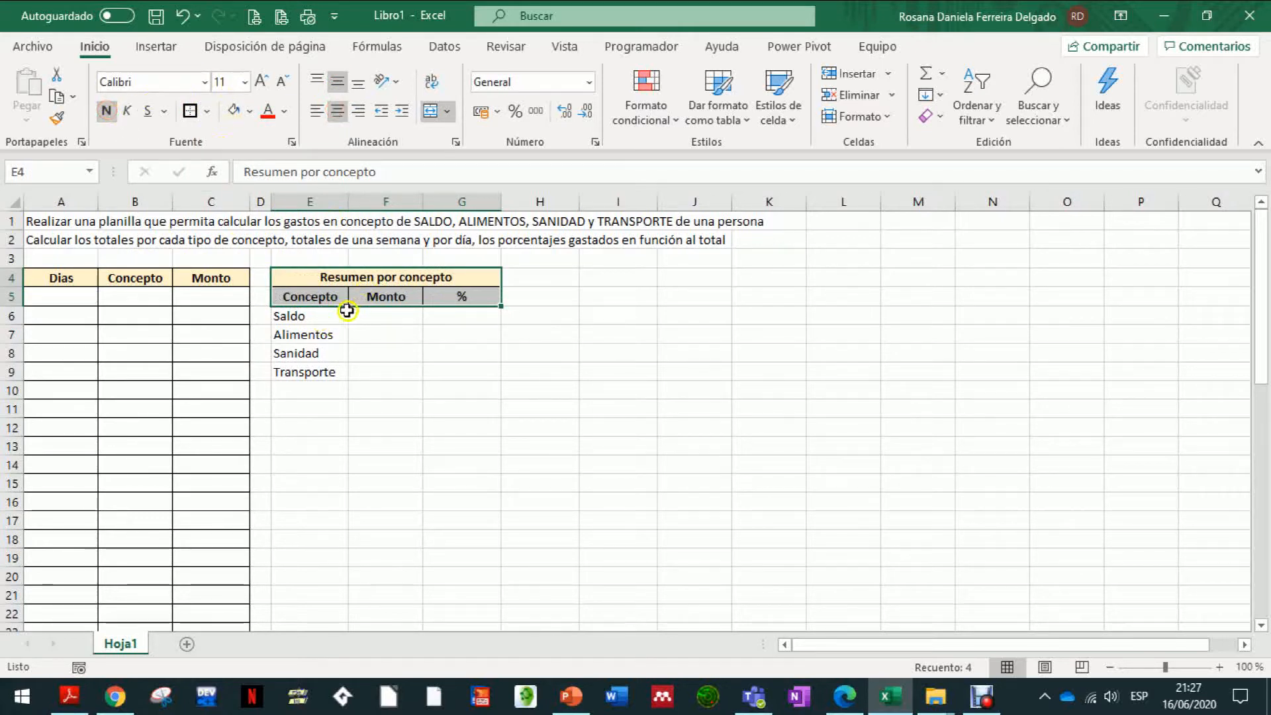
Enter the label "Total" in cell E10 below the list of concepts.
left_click(311, 390)
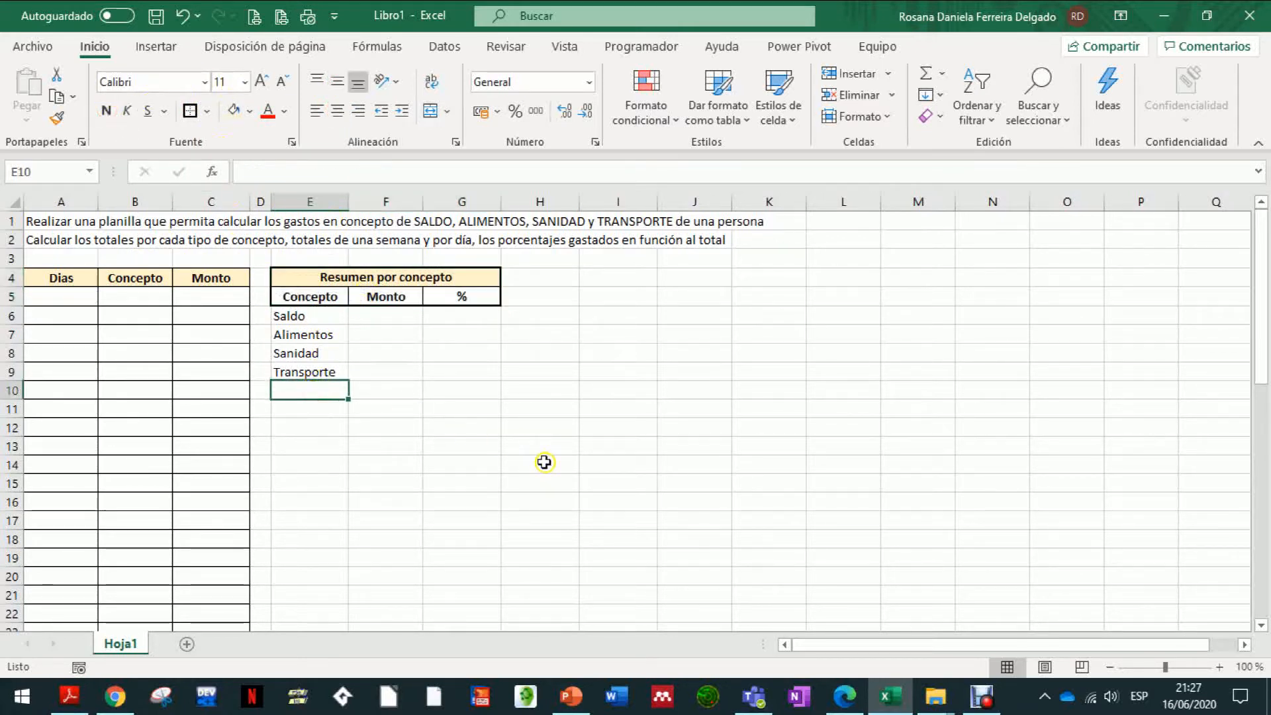
type("Toral")
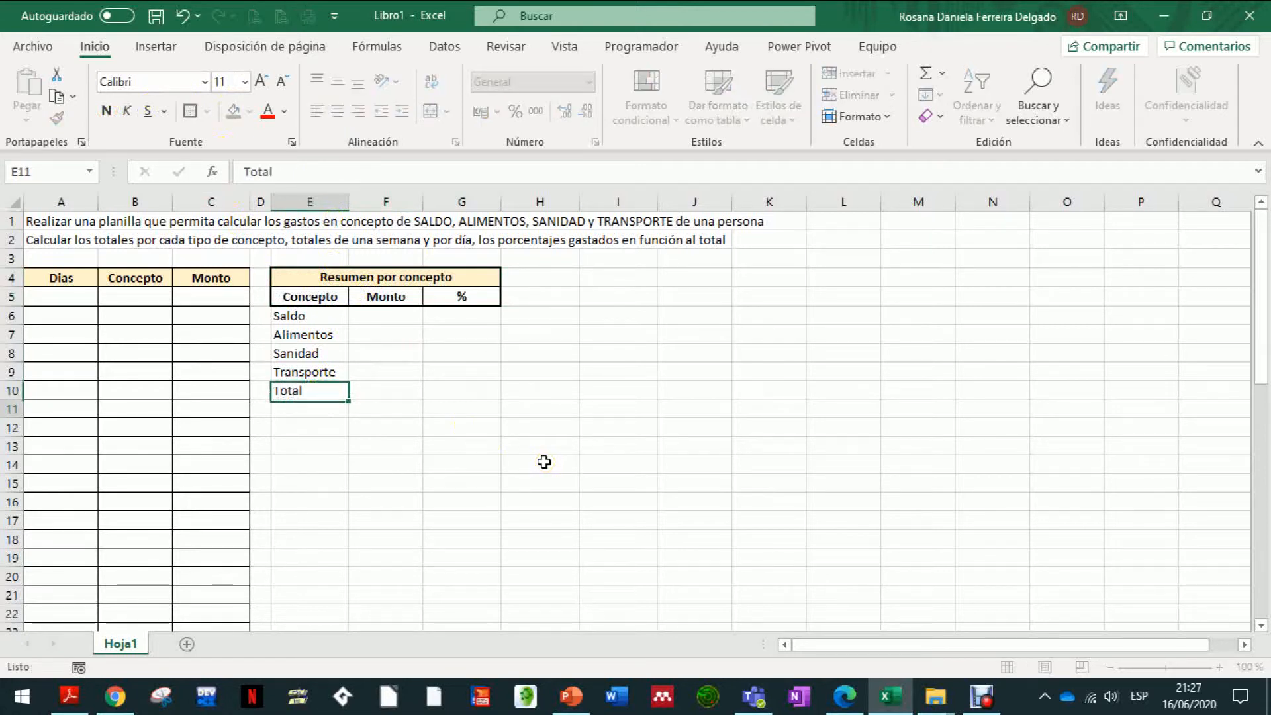
key("Return")
Apply all borders to the summary body, E6:G10.
key("Up")
key("Up")
key("Up")
key("Up")
key("Up")
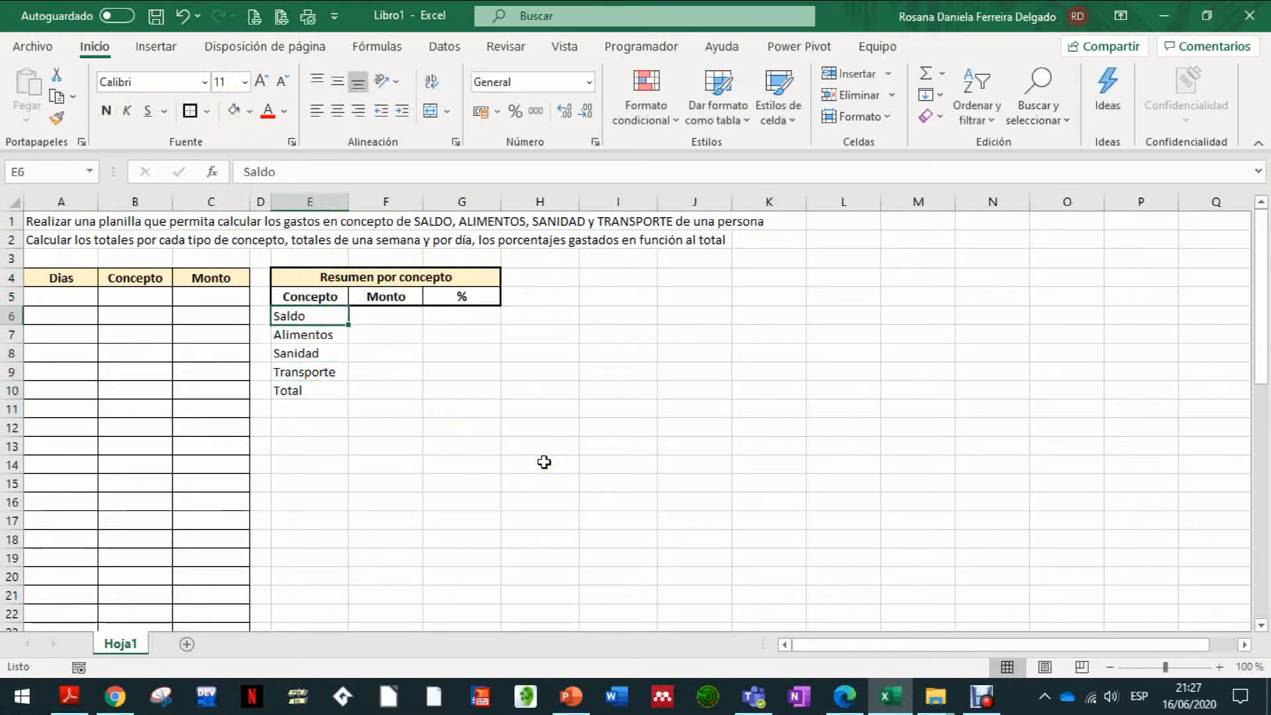
key("shift+Down")
key("shift+Down")
key("shift+Down")
key("shift+Down")
key("shift+Right")
key("shift+Right")
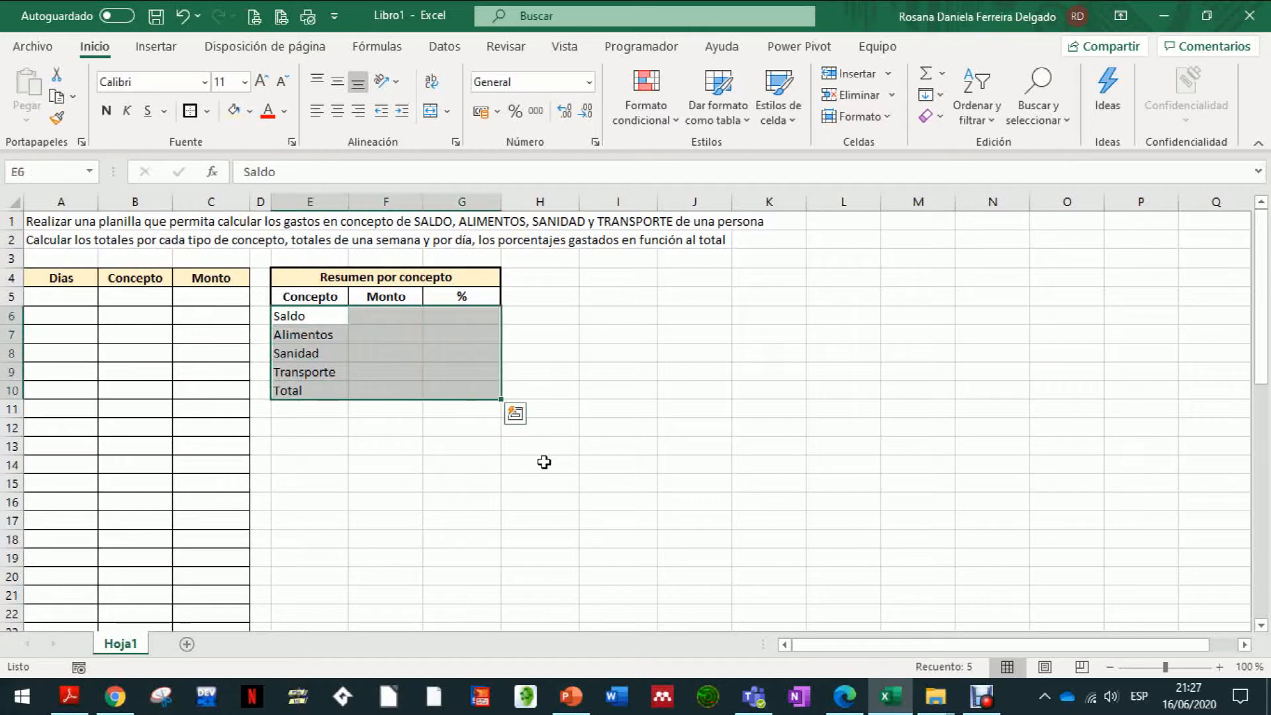
left_click(210, 114)
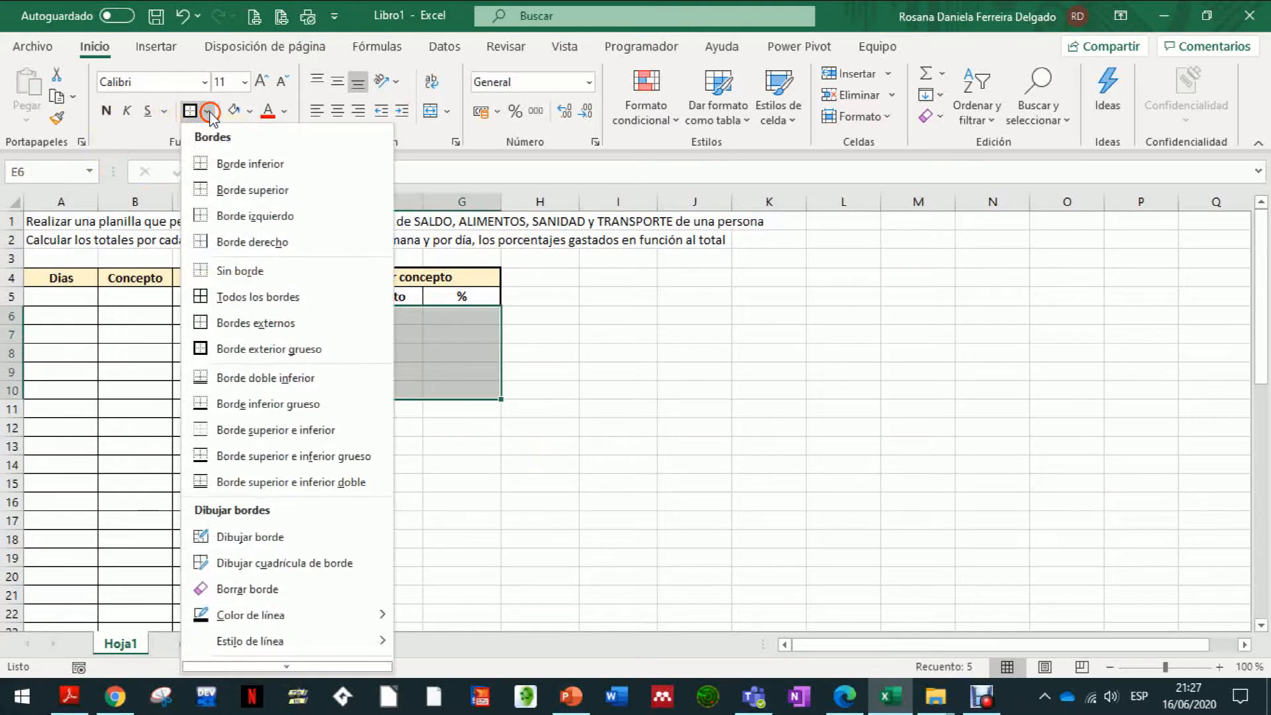
left_click(220, 295)
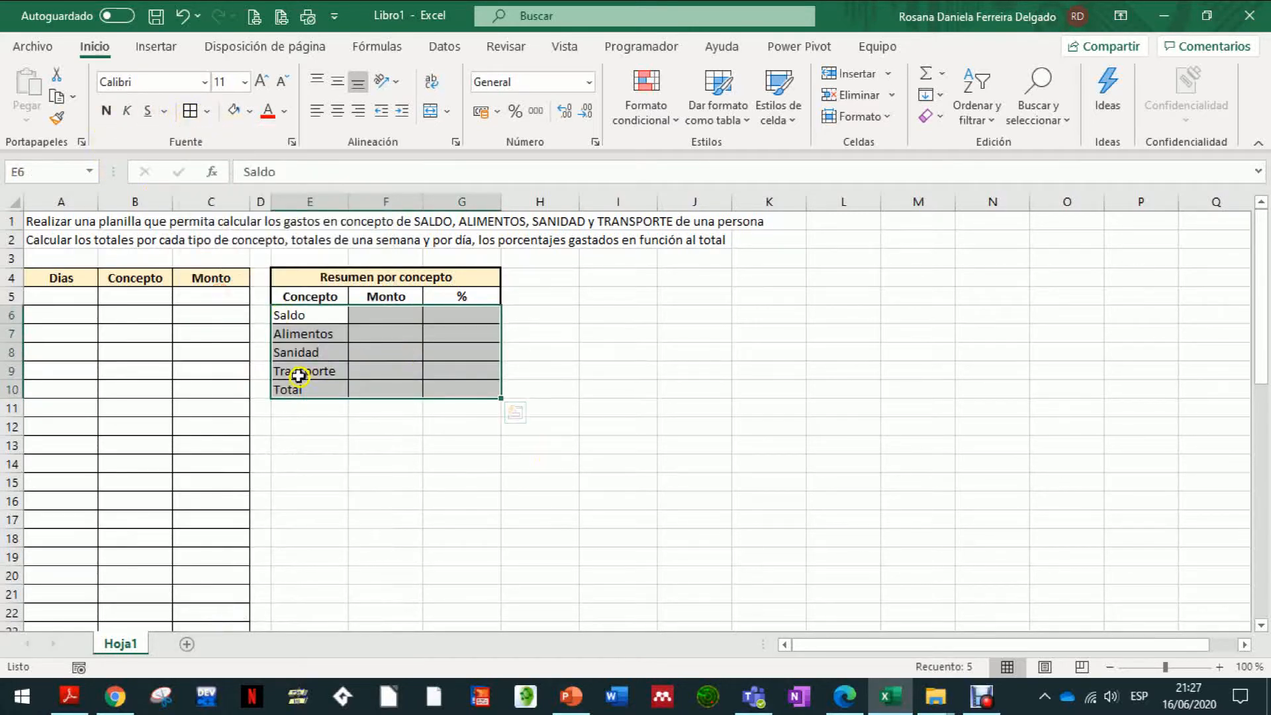
Format the Total row E10:G10 with a light yellow fill, bold text and a thick outer border.
left_click_drag(295, 389, 488, 389)
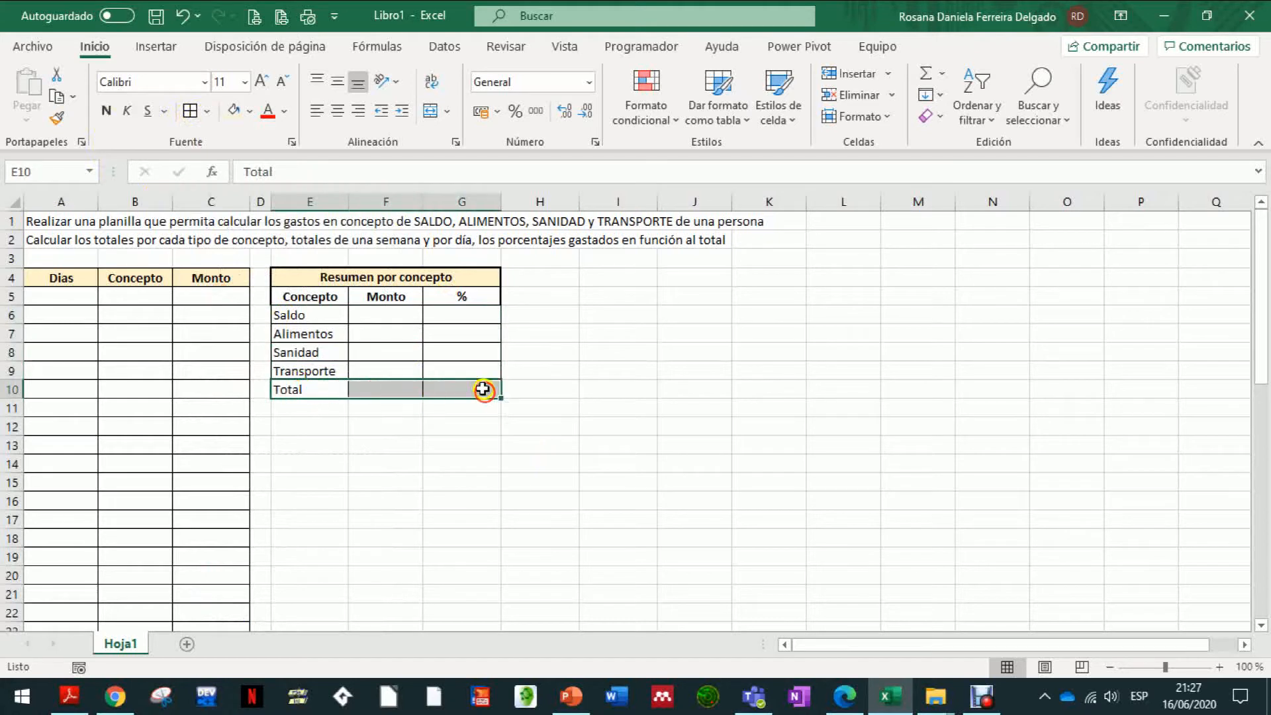
left_click(233, 110)
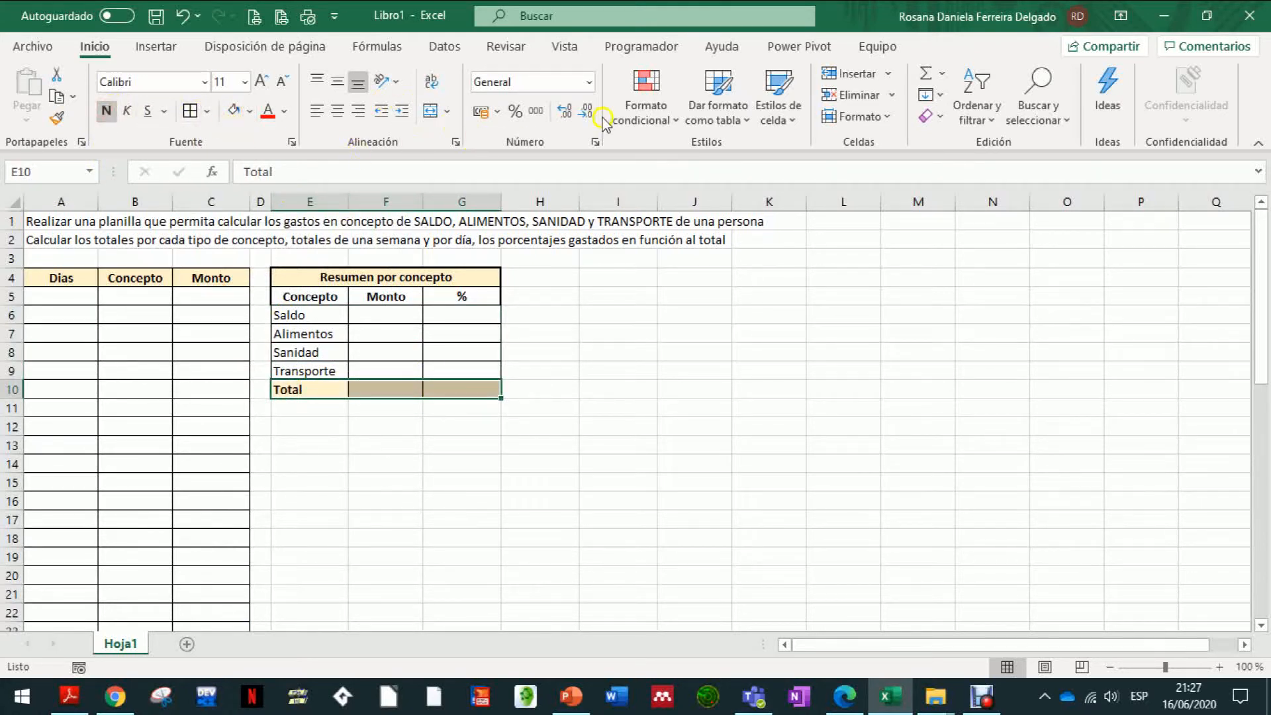
left_click(207, 111)
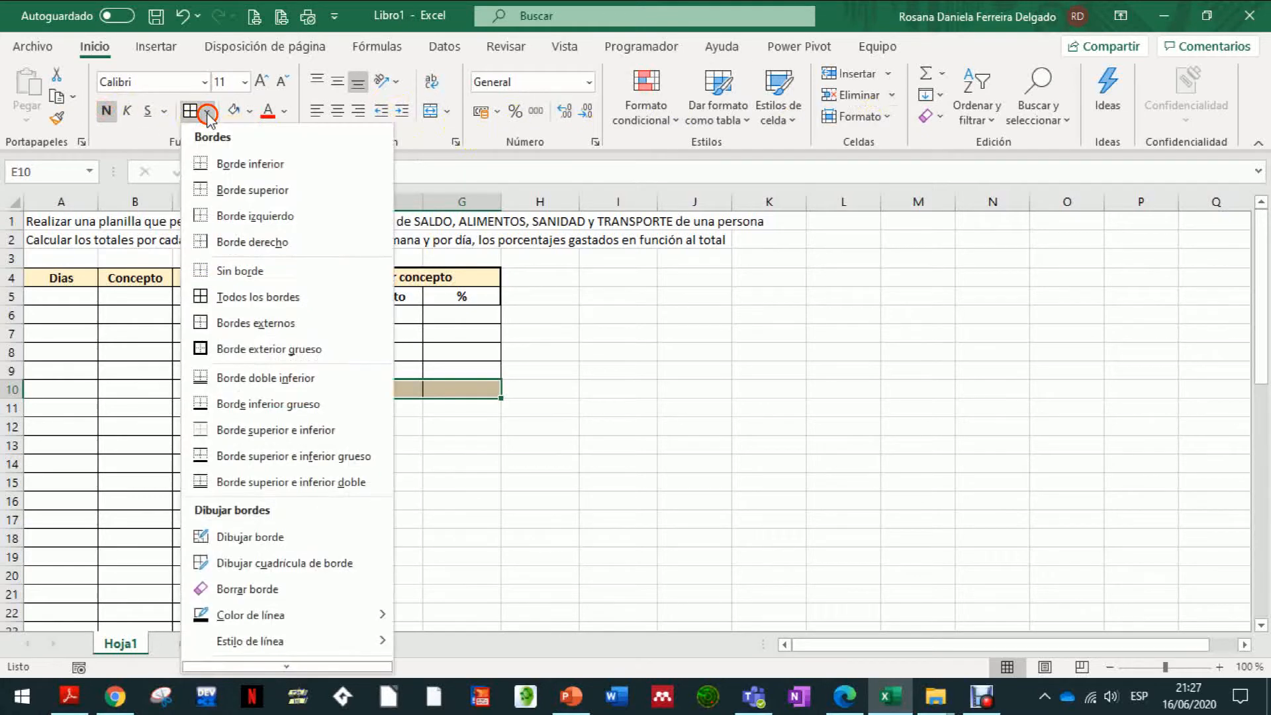
left_click(212, 351)
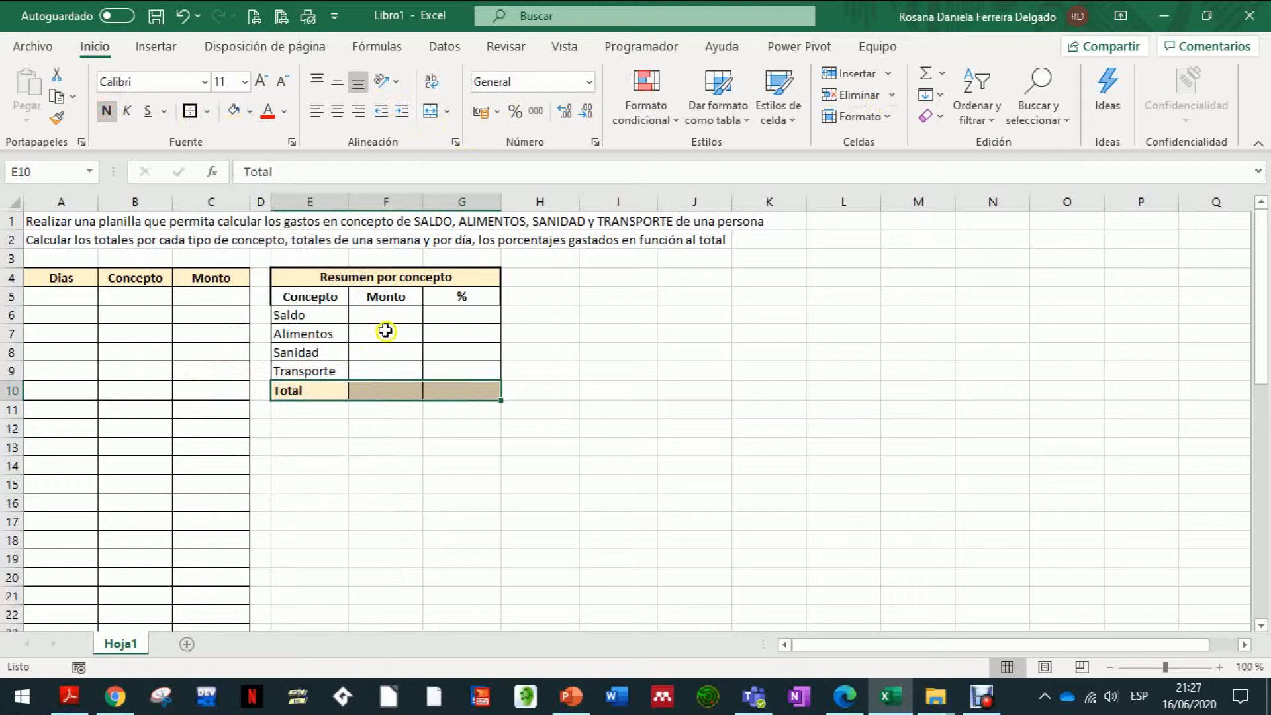
Record the first expense in row 5 with day "Lunes", concept "Transporte" and amount 8000.
left_click(45, 291)
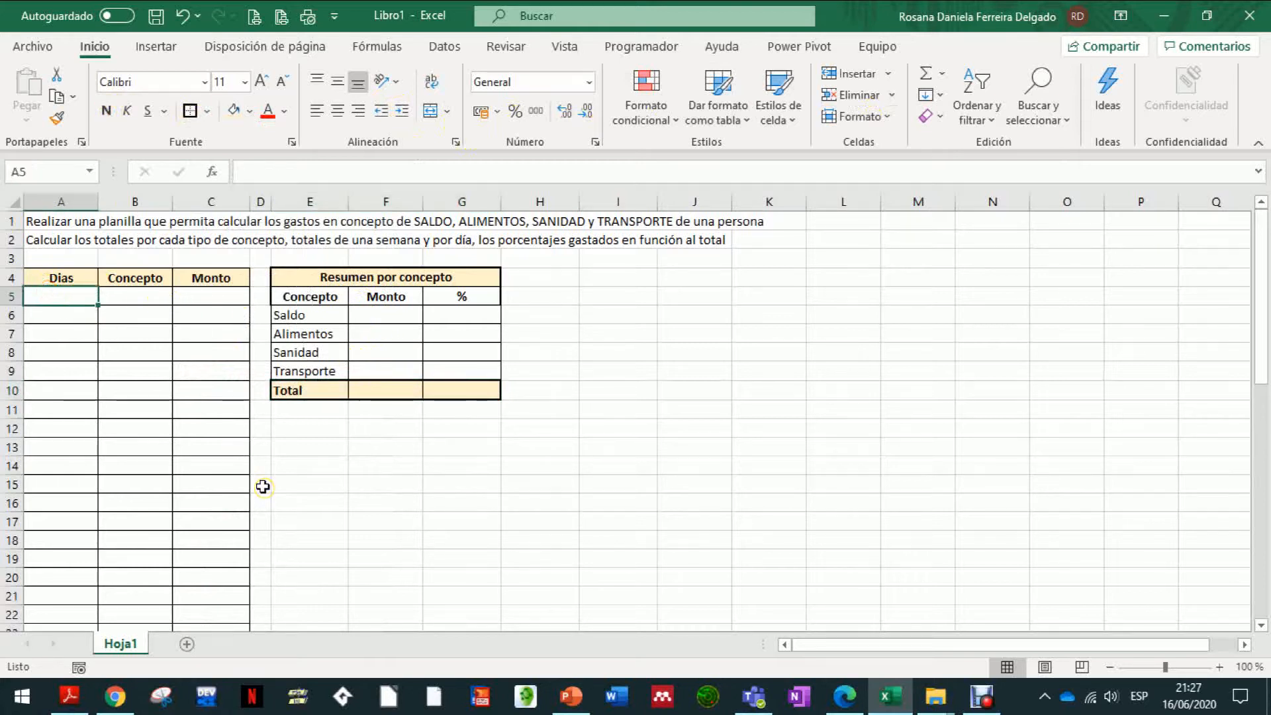
type("Lunes")
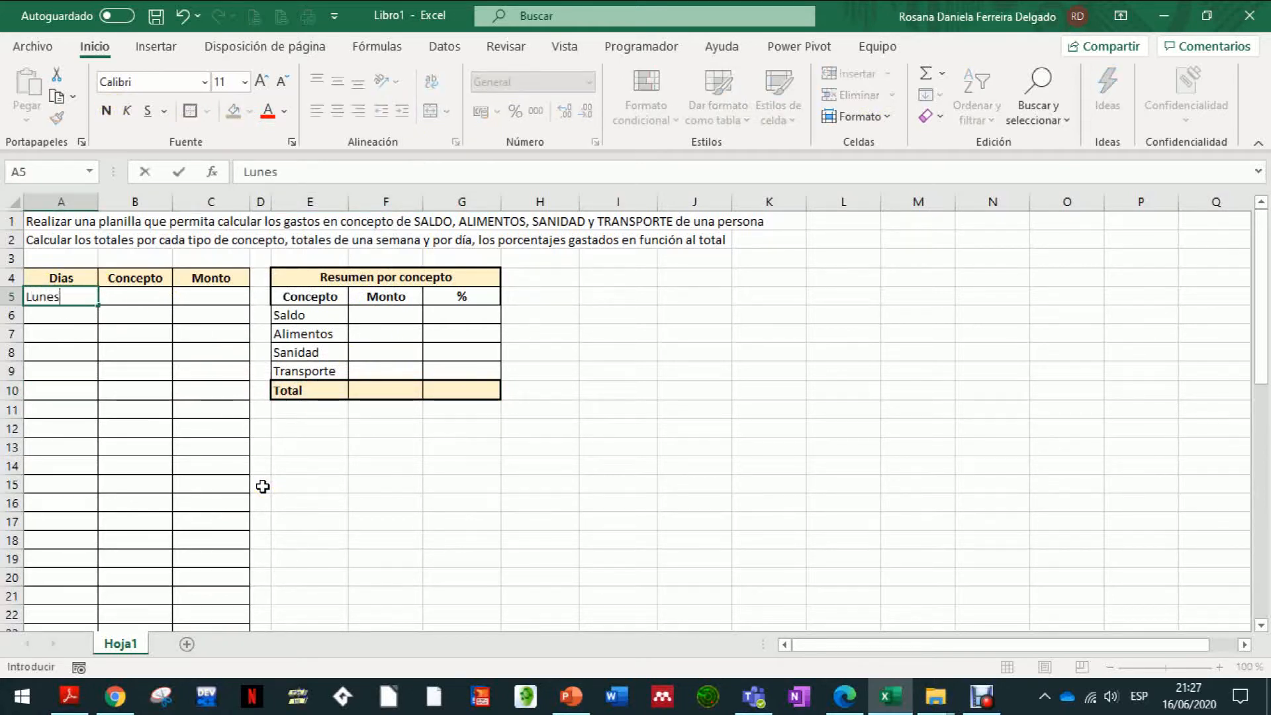
key("Tab")
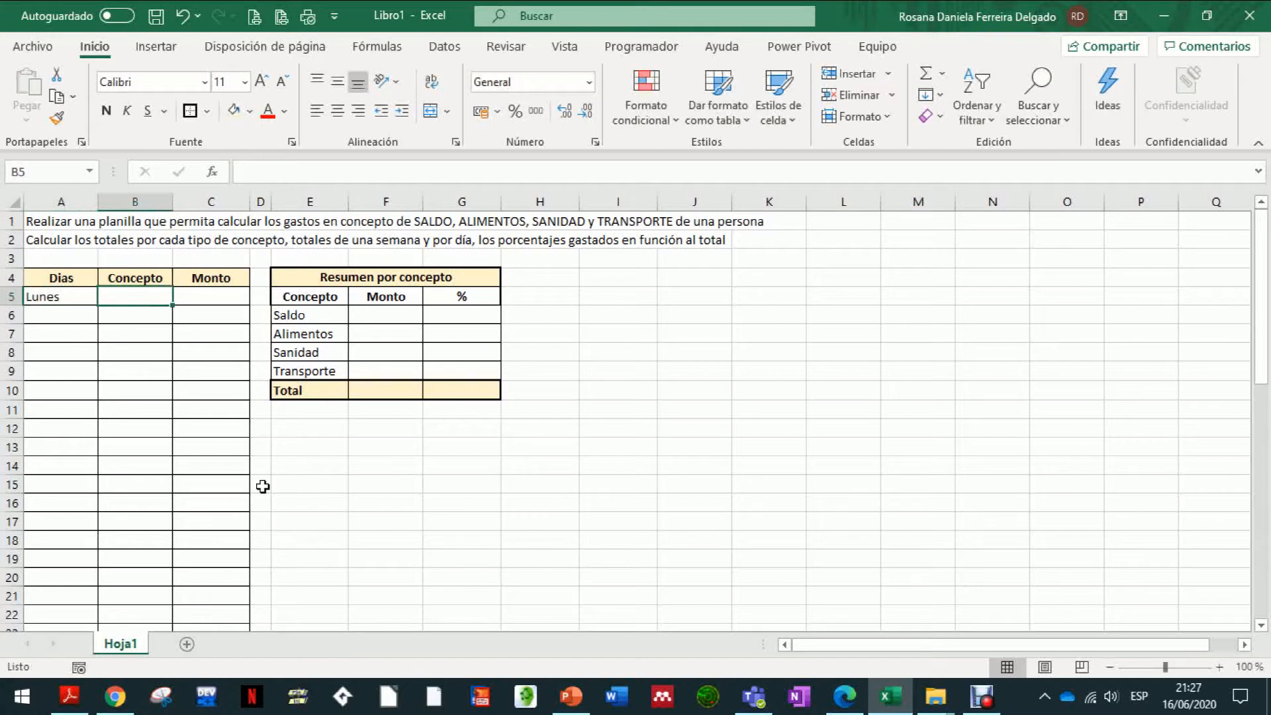
type("Tra")
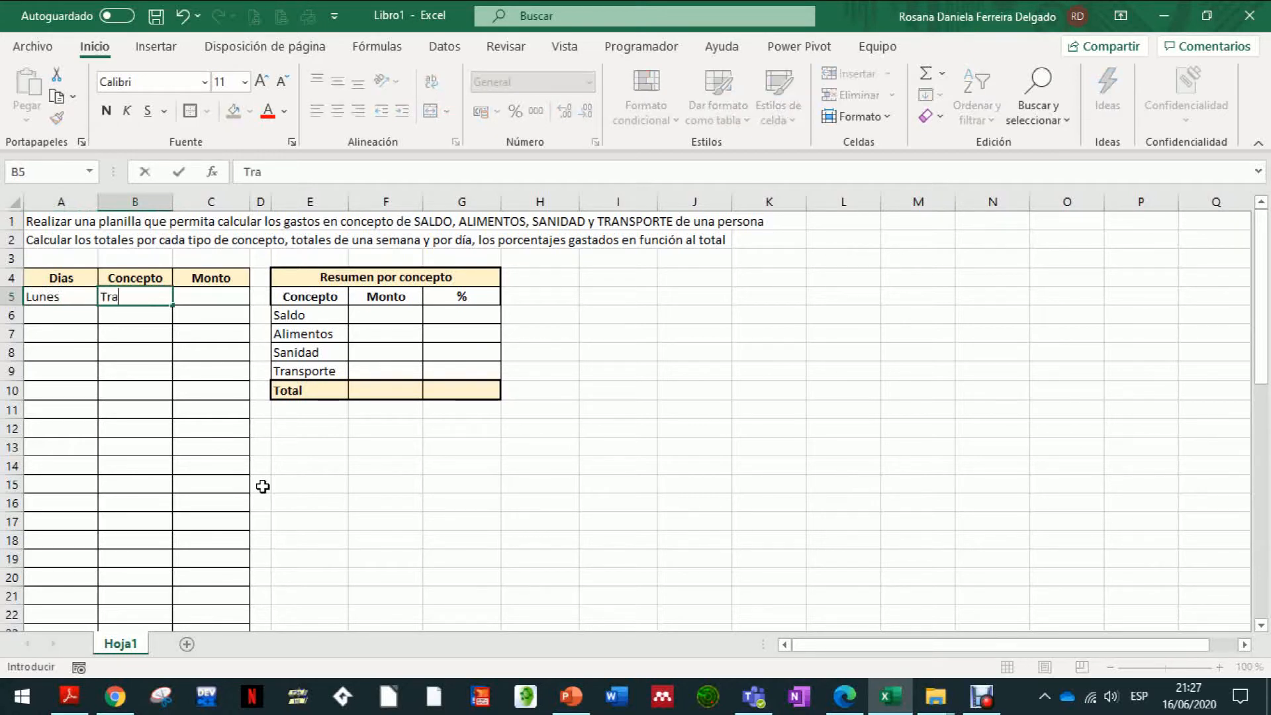
type("nsporte")
key("Tab")
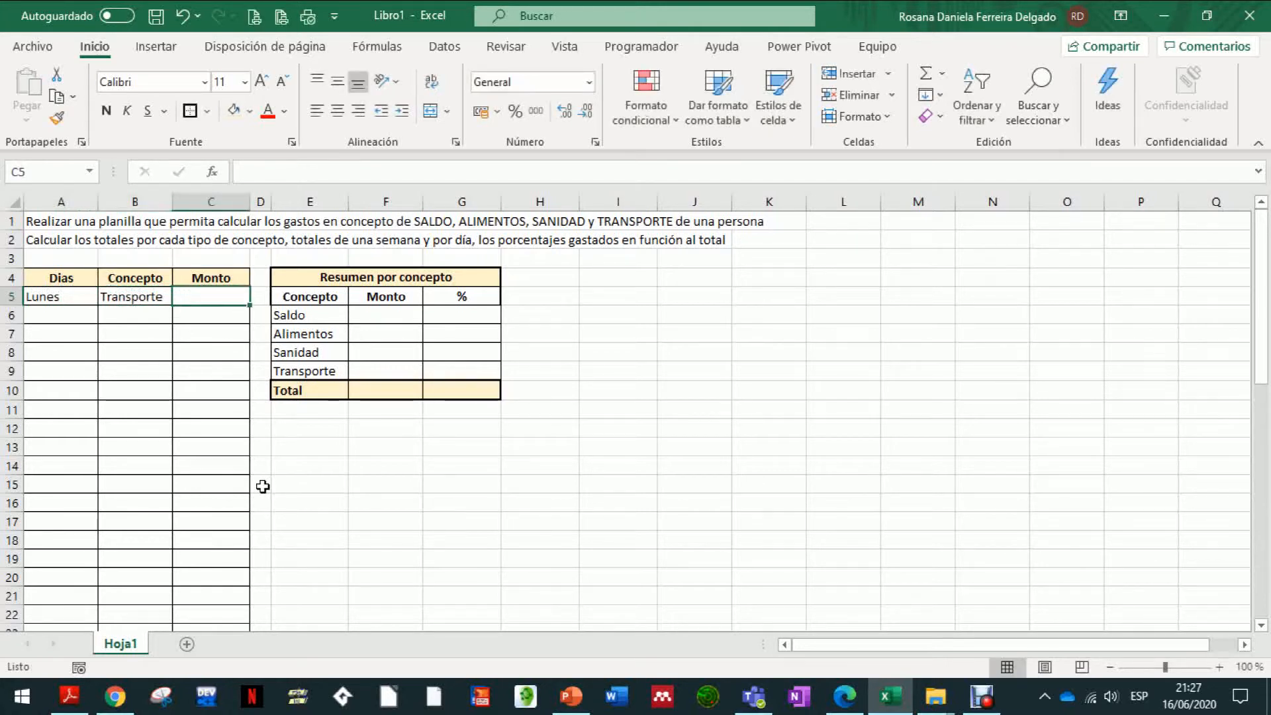
type("8000")
key("Return")
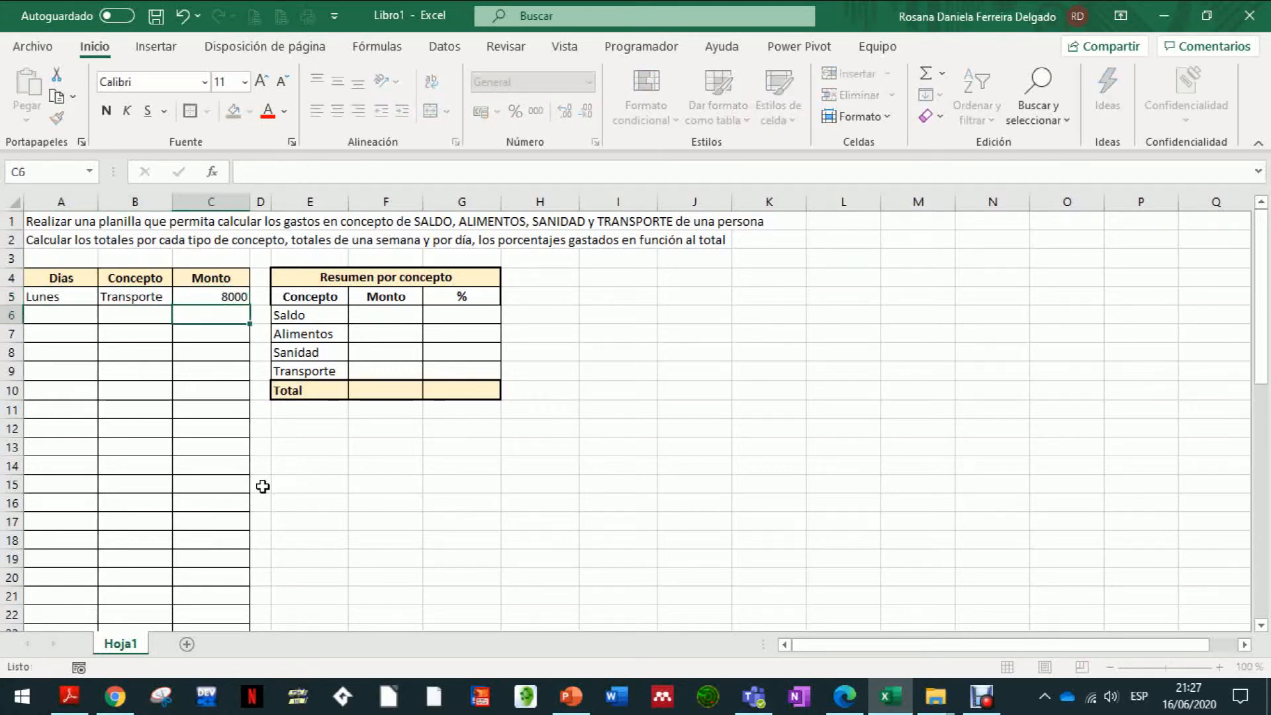
Record the second expense in row 6 with day "Lunes", concept "Saldo" and amount 10000.
type("Lunes")
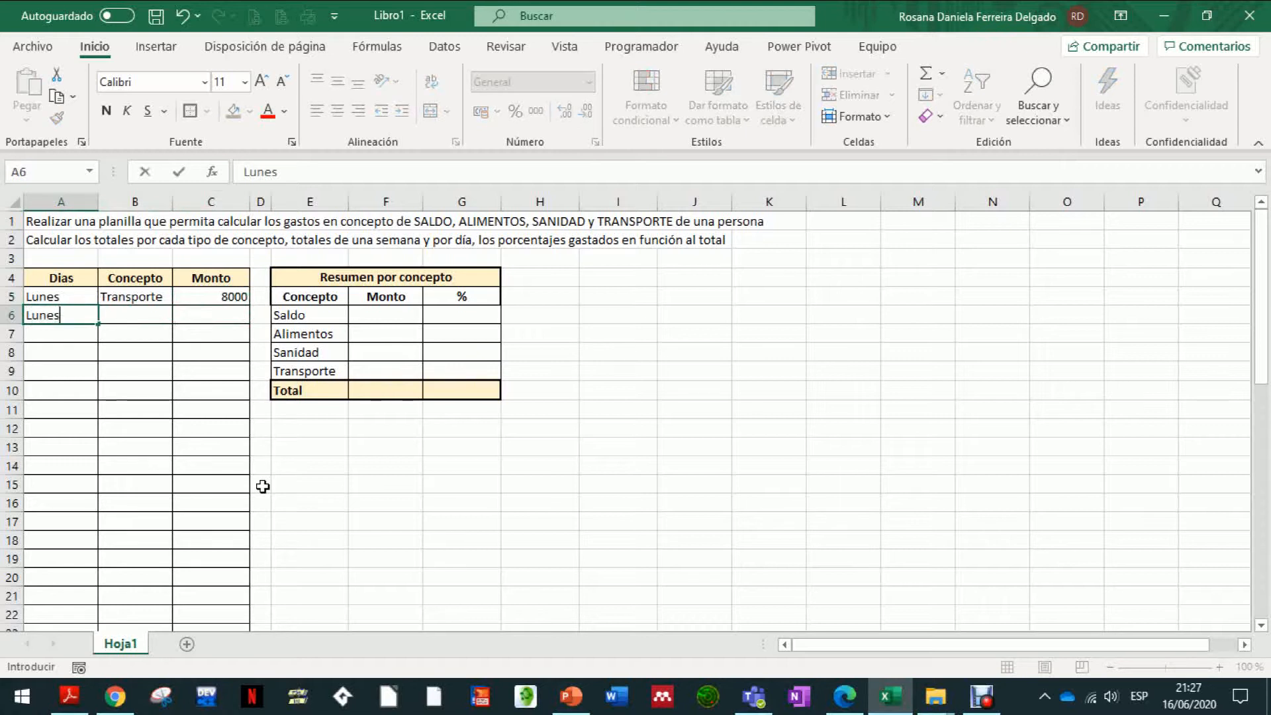
key("Tab")
type("S")
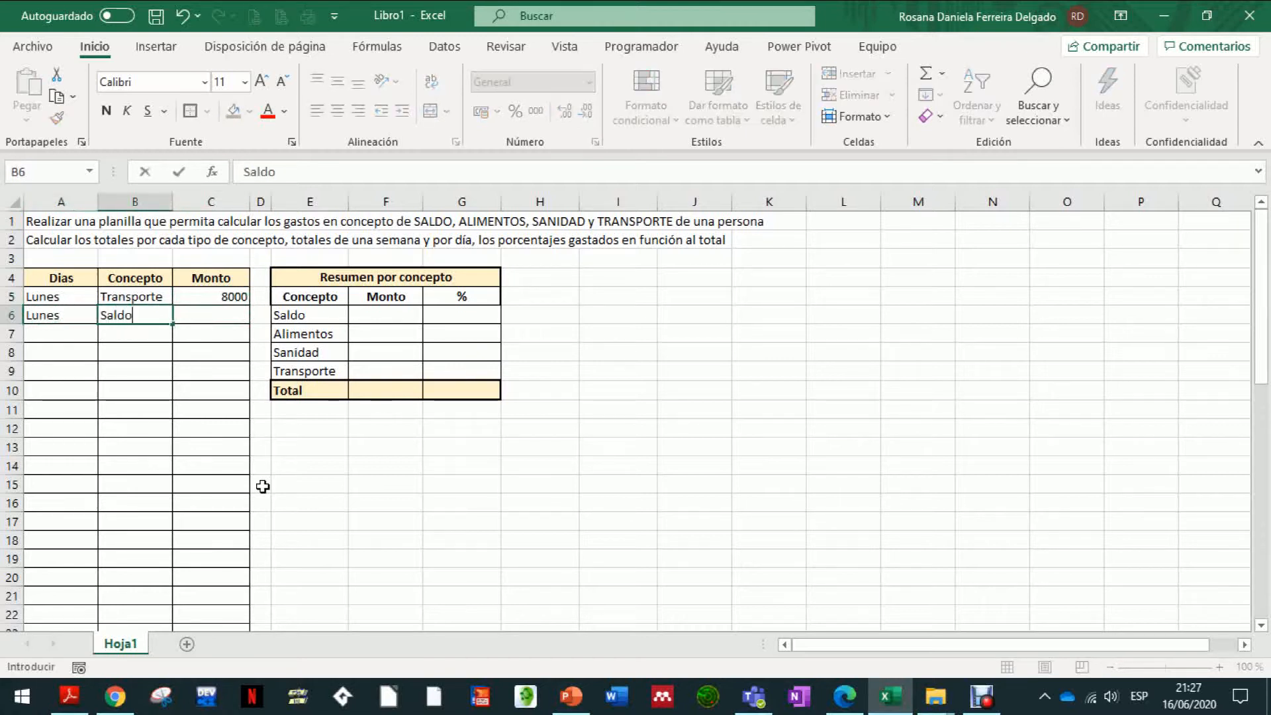
key("Tab")
type("100")
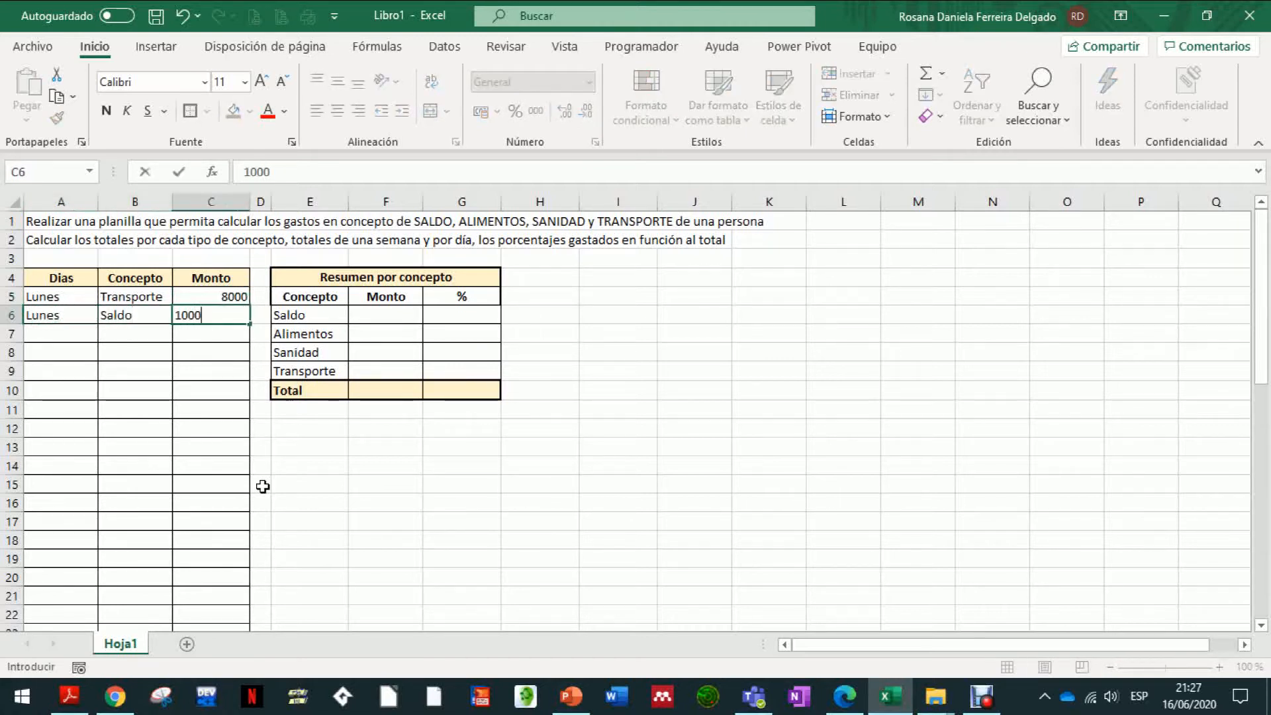
key("Right")
Start a SUMAR.SI formula in F6 for Saldo and open its function arguments dialog beside the summary table.
key("Right")
key("Right")
key("Up")
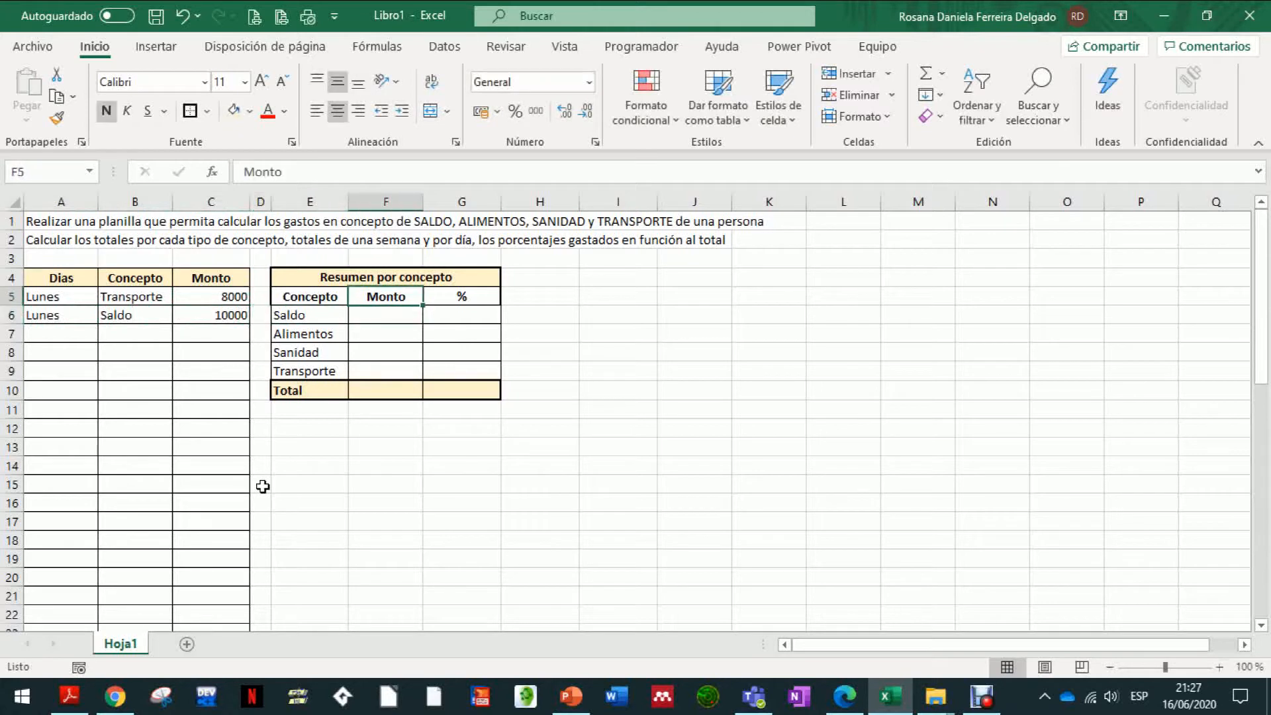
key("Down")
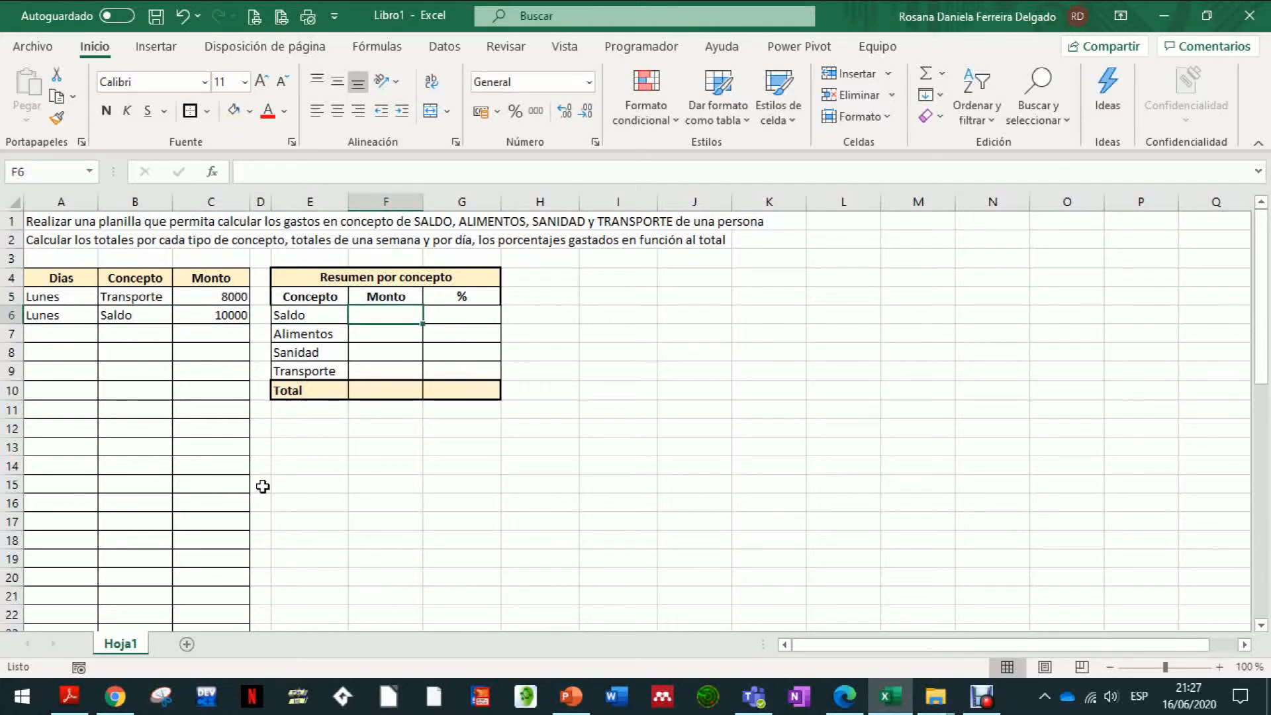
type("=sumar")
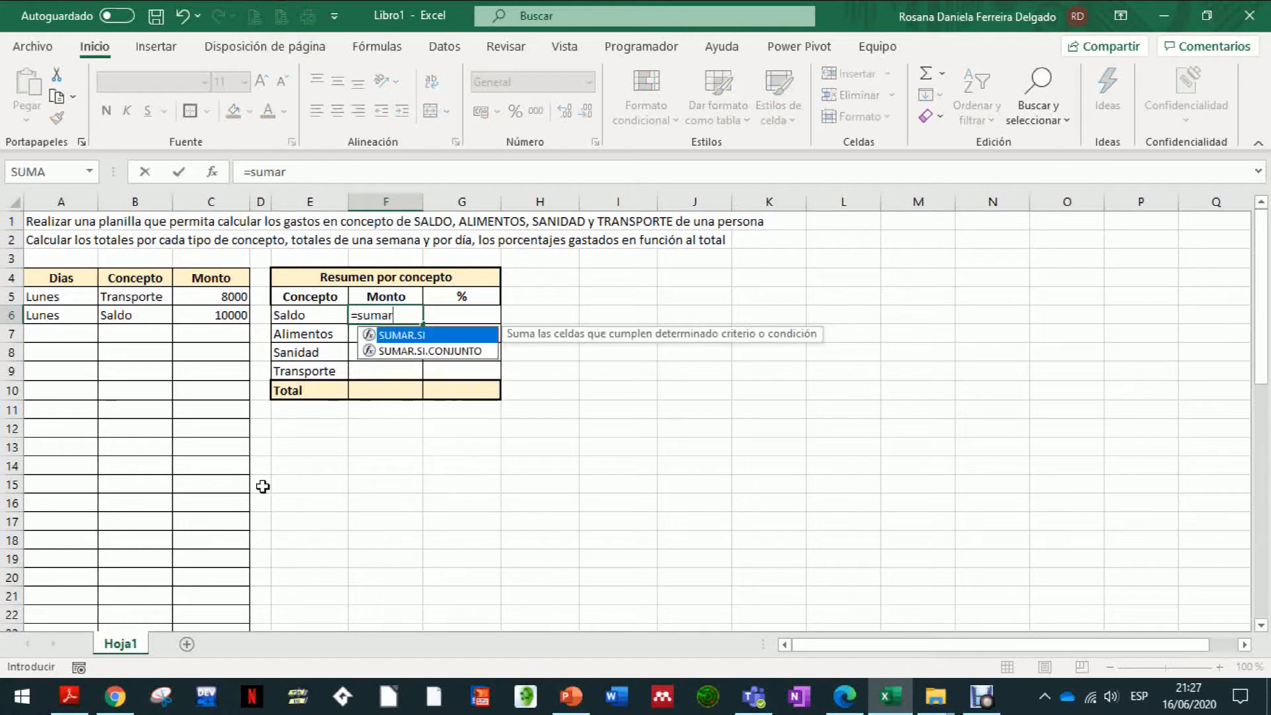
key("Tab")
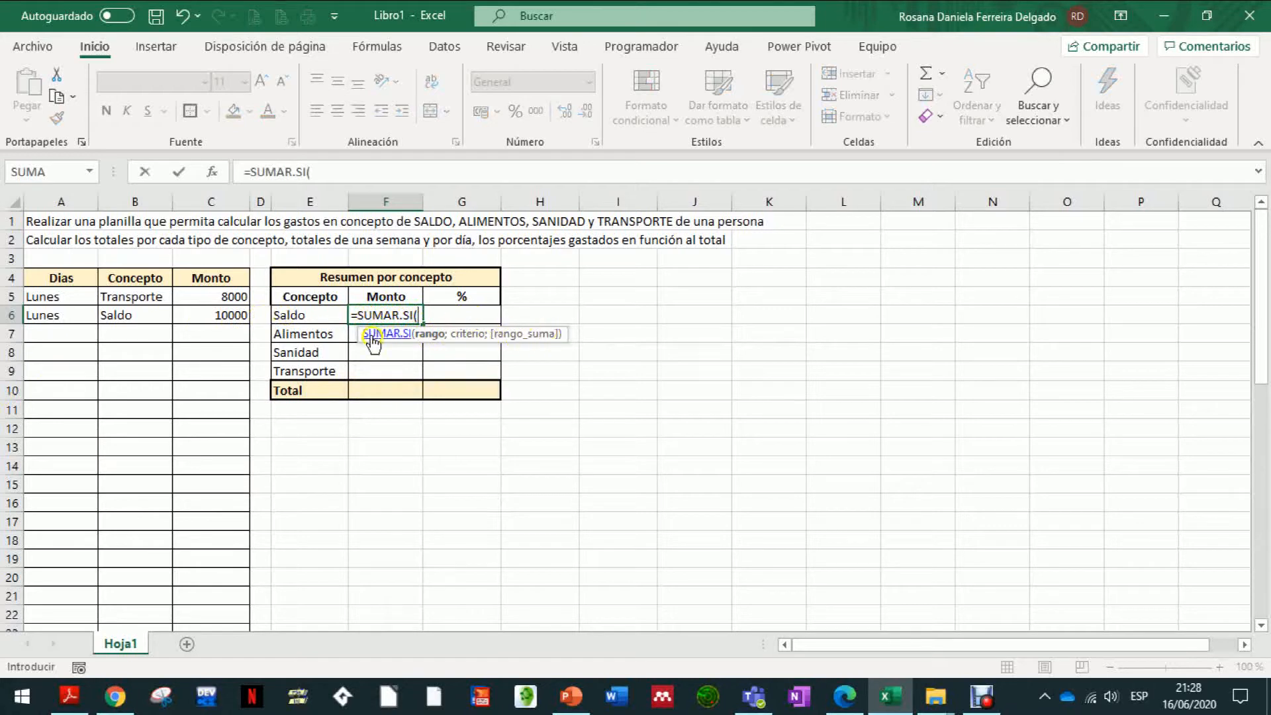
left_click(212, 171)
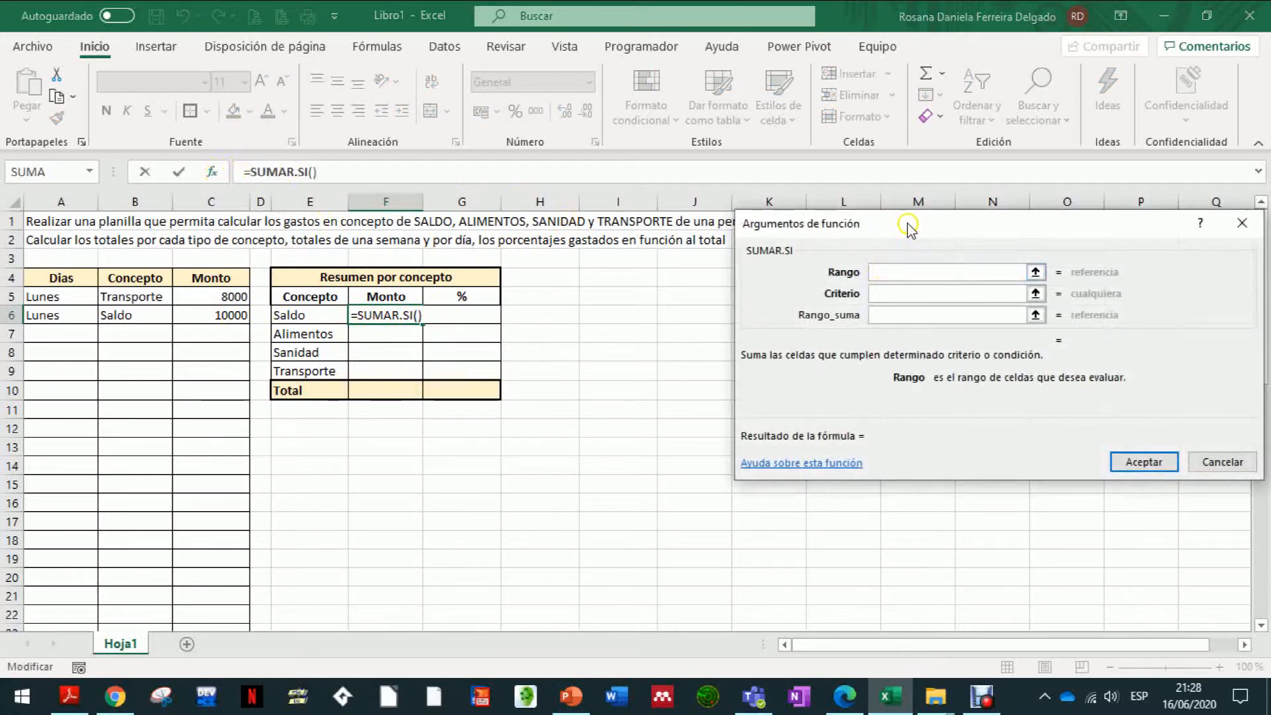
left_click_drag(908, 226, 695, 281)
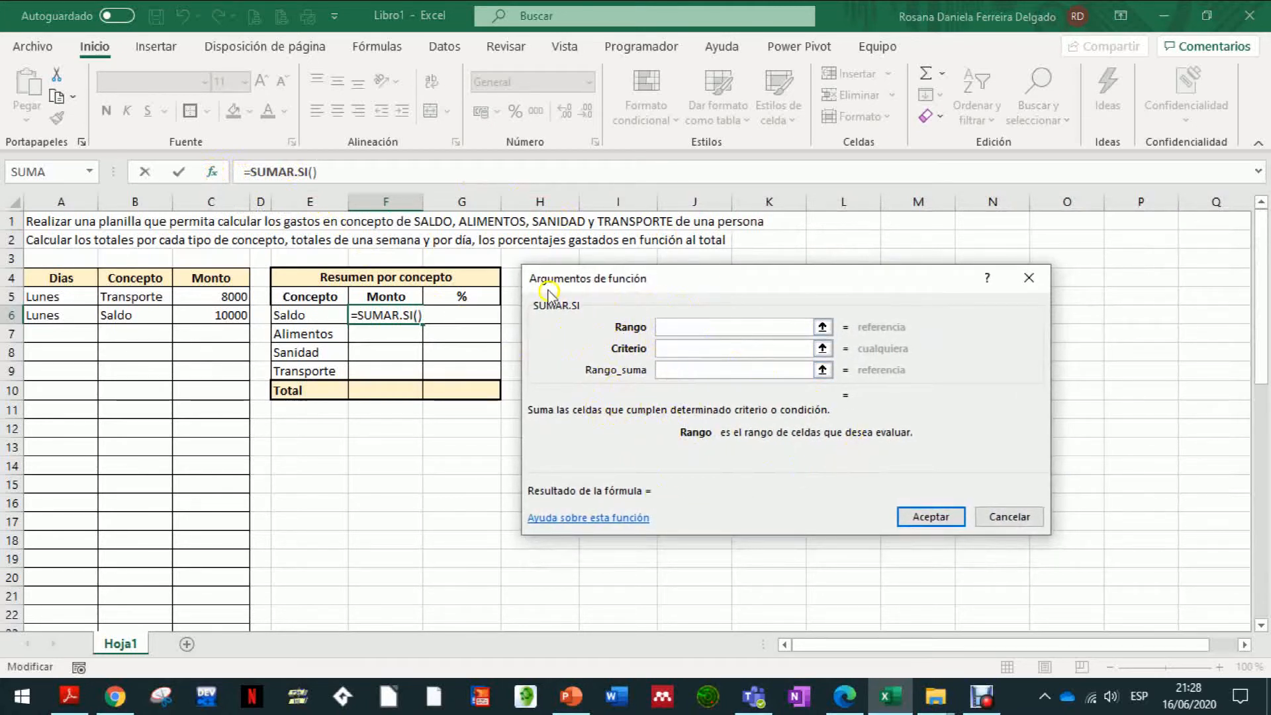
Complete the SUMAR.SI formula in F6 with range B:B, criterion E6 and sum range C:C.
left_click(665, 325)
left_click(130, 197)
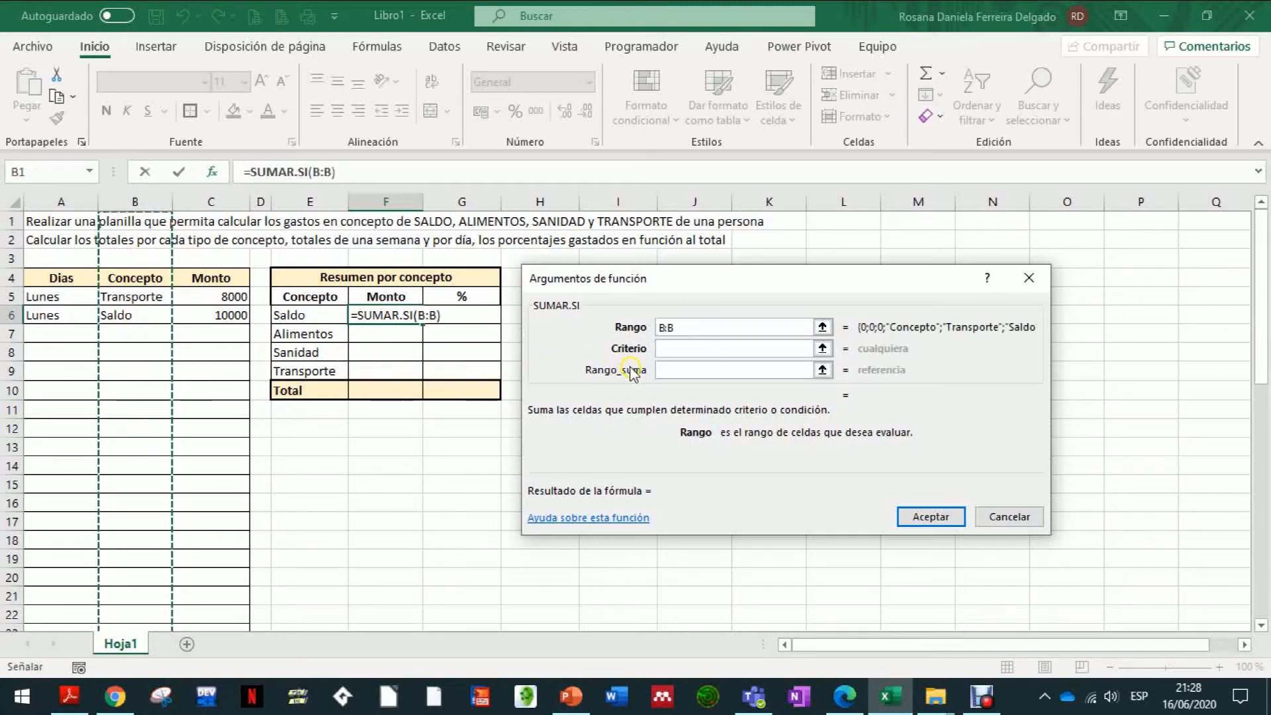
left_click(676, 346)
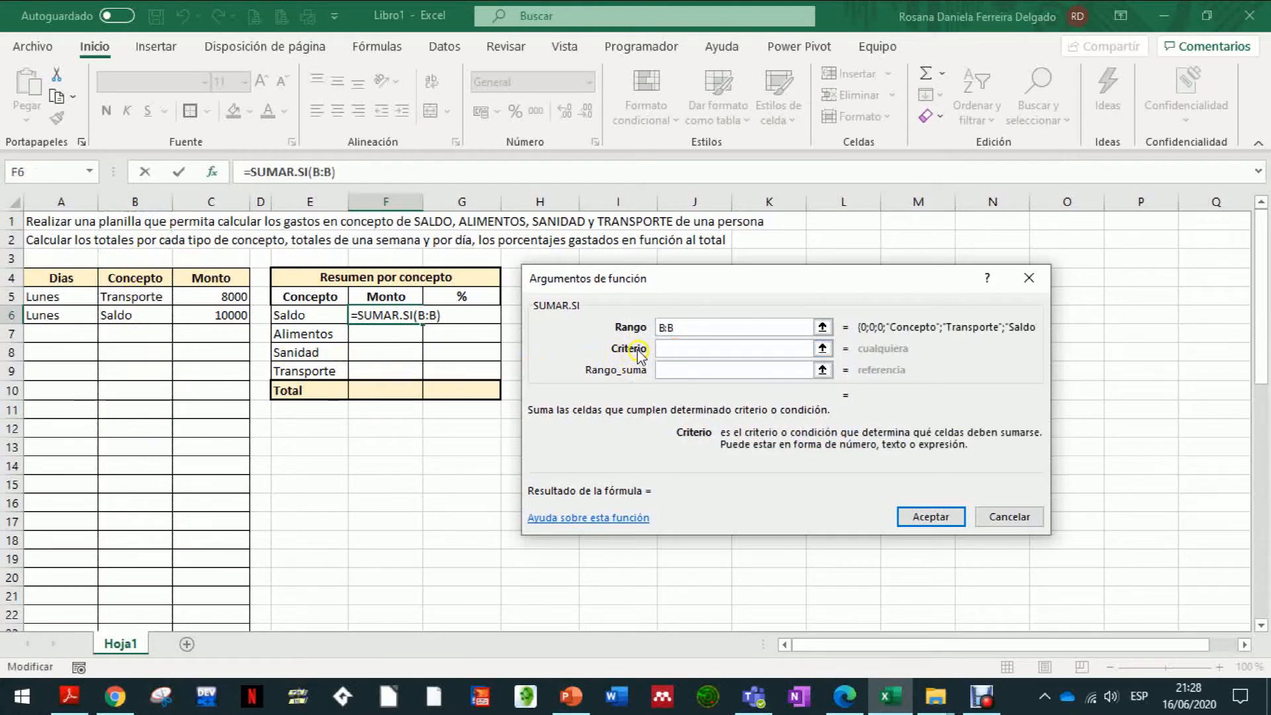
left_click(321, 315)
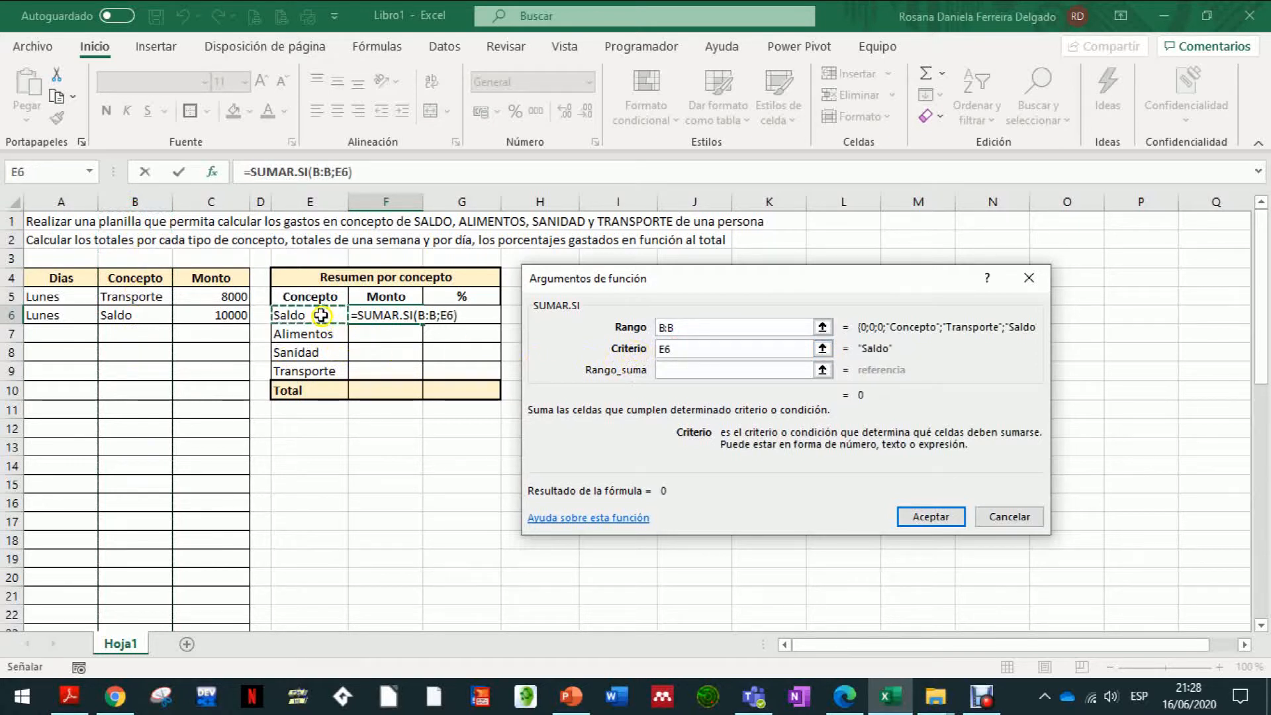
left_click(694, 368)
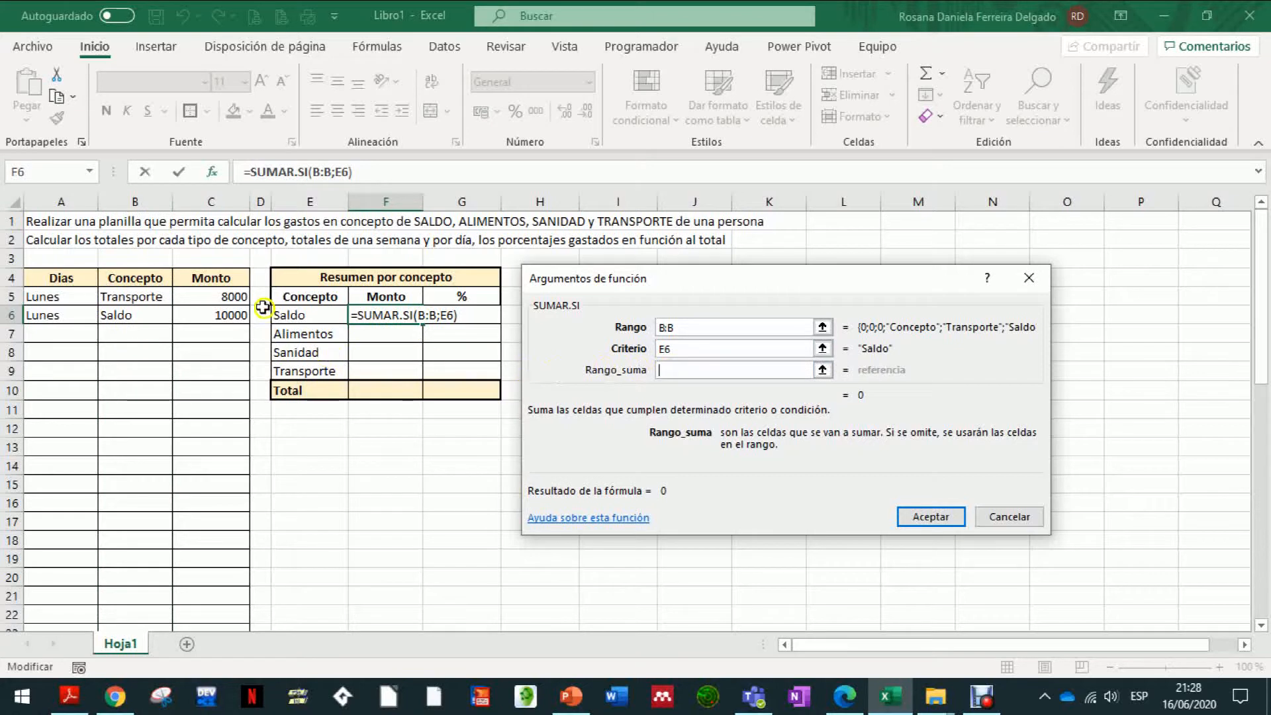
left_click(210, 202)
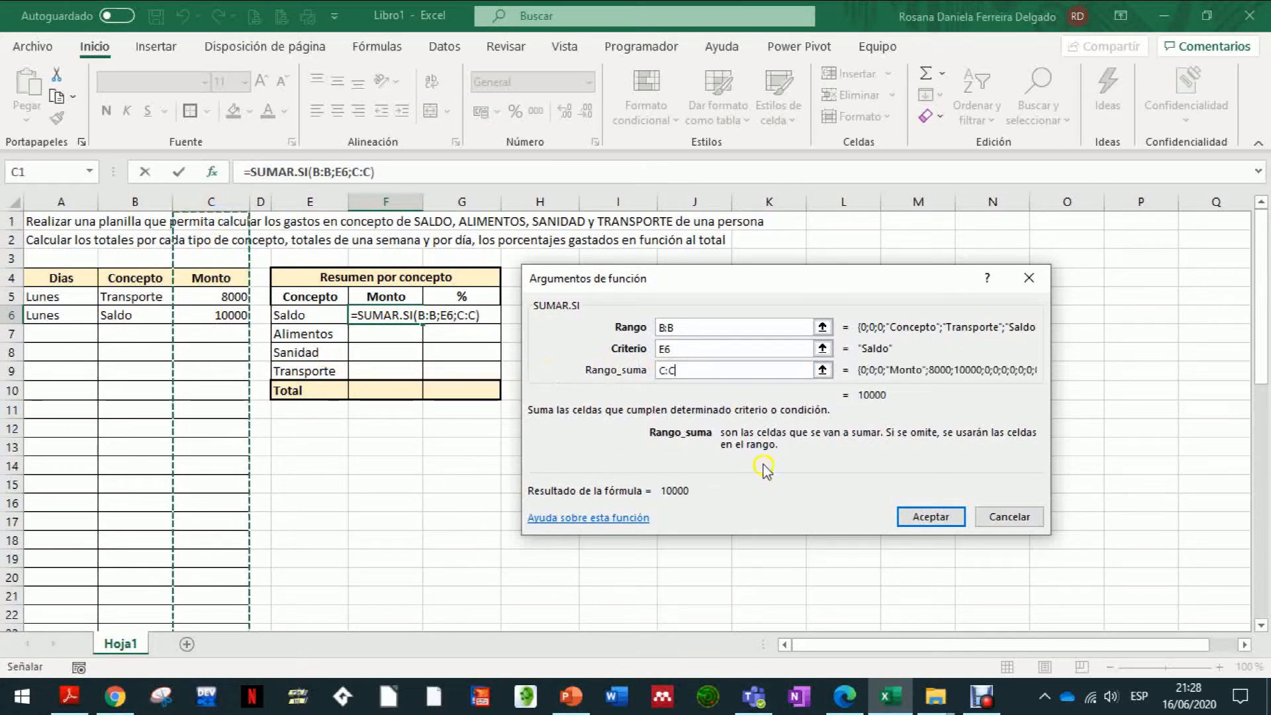
left_click(911, 517)
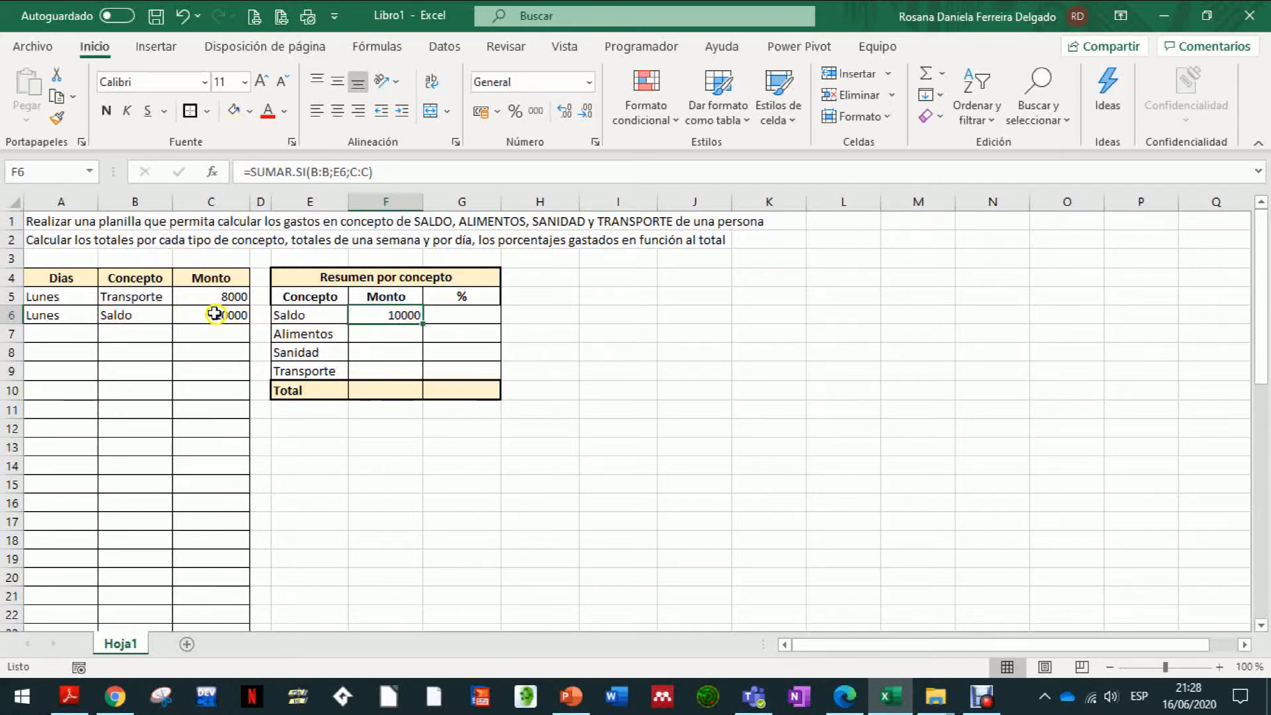
Format column C as accounting (Contabilidad) with the Español (Paraguay) guaraní symbol and 0 decimal places.
left_click(207, 193)
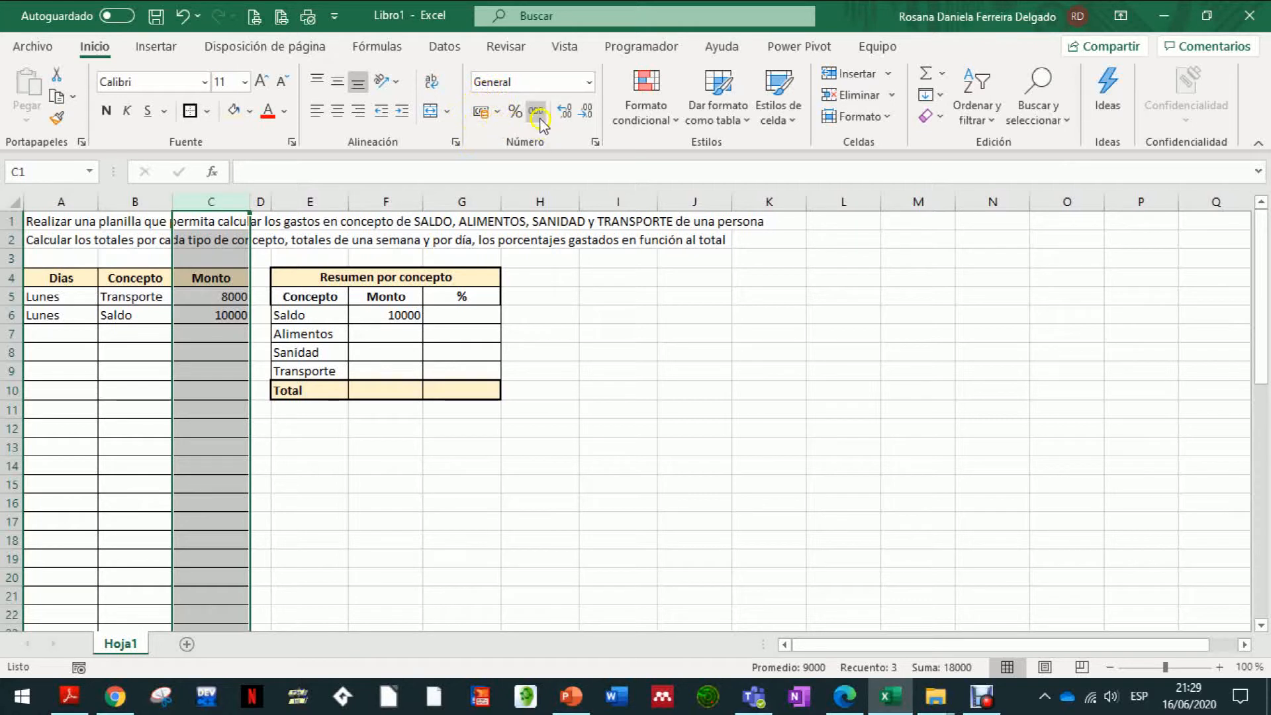
left_click(497, 111)
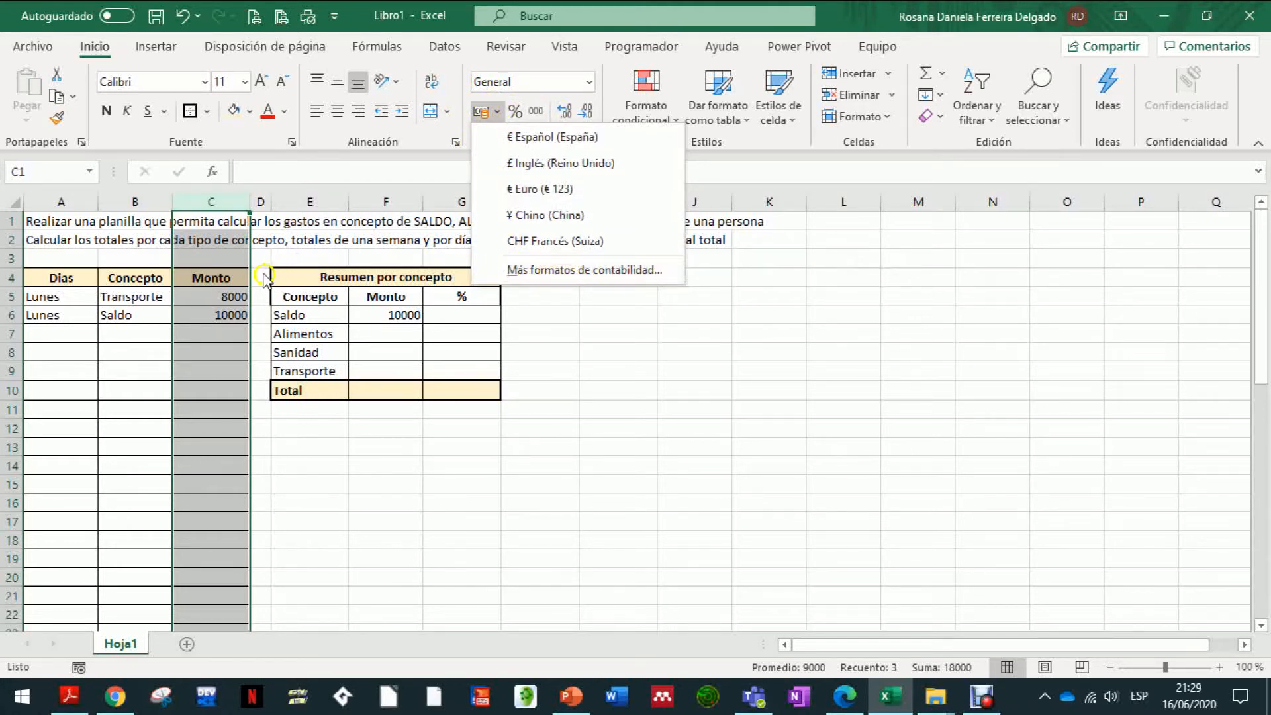
left_click(530, 271)
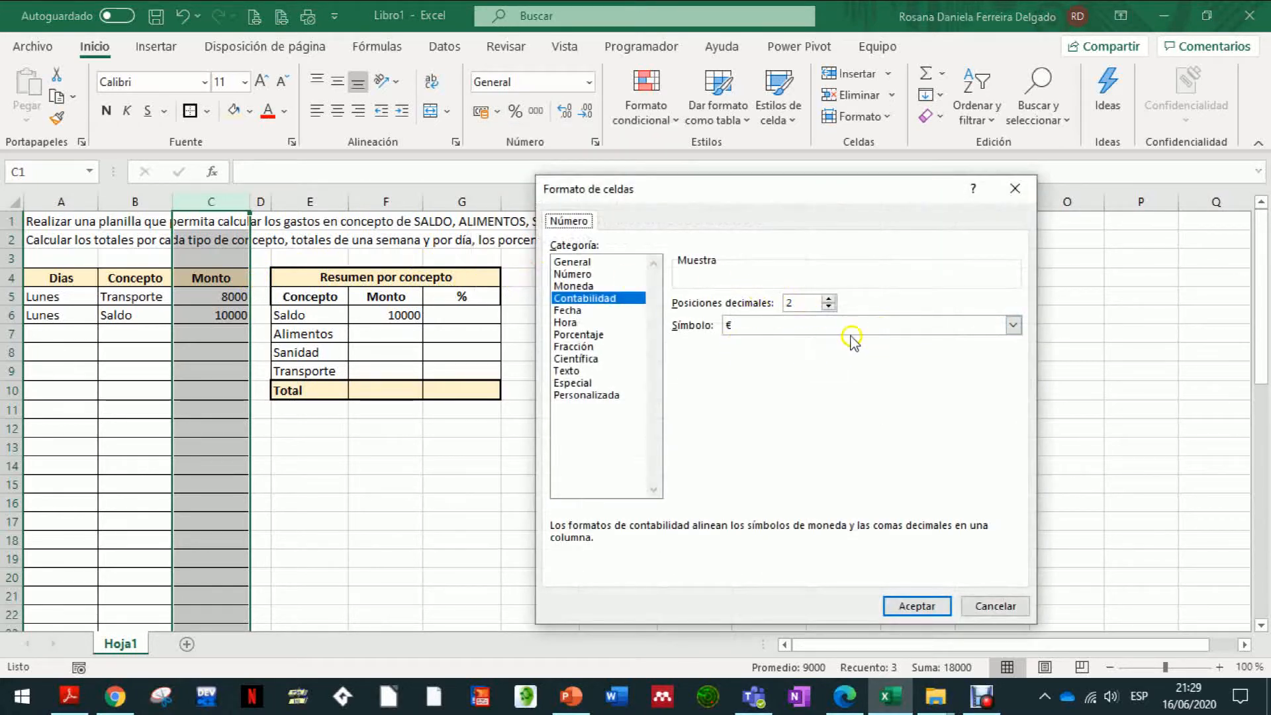
left_click(1011, 324)
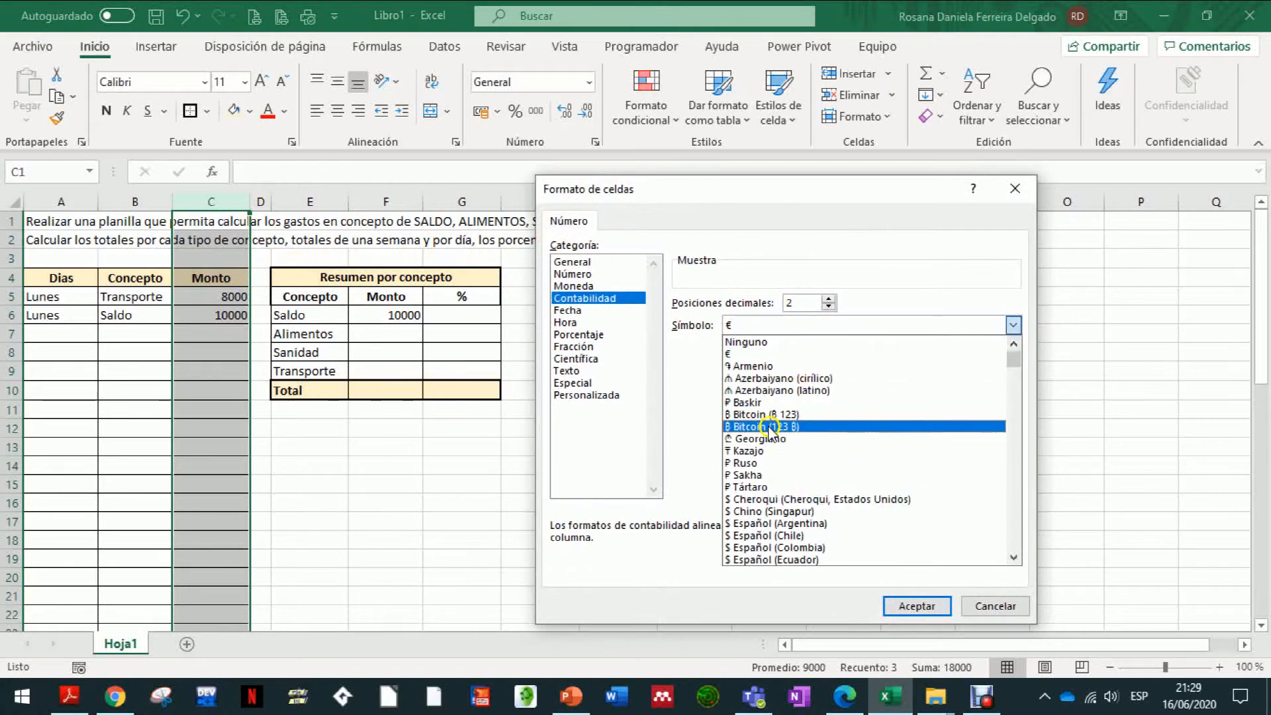
left_click(1013, 558)
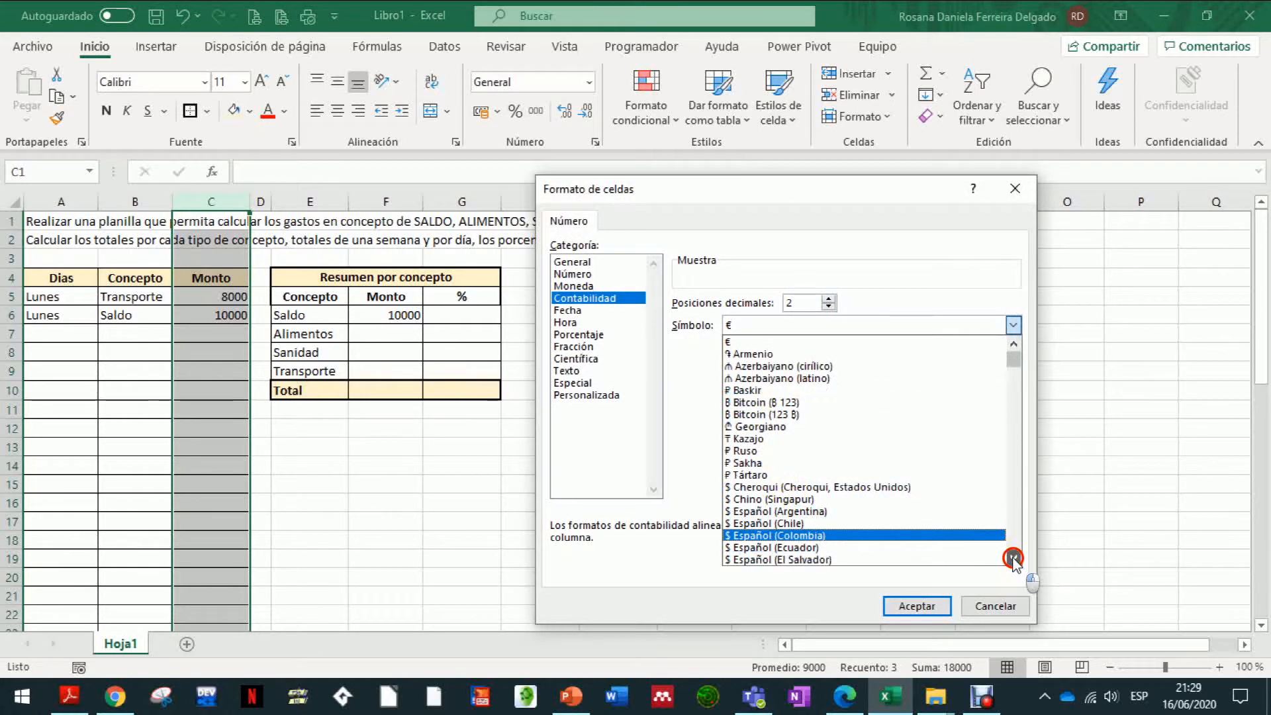
left_click_drag(1013, 558, 1013, 558)
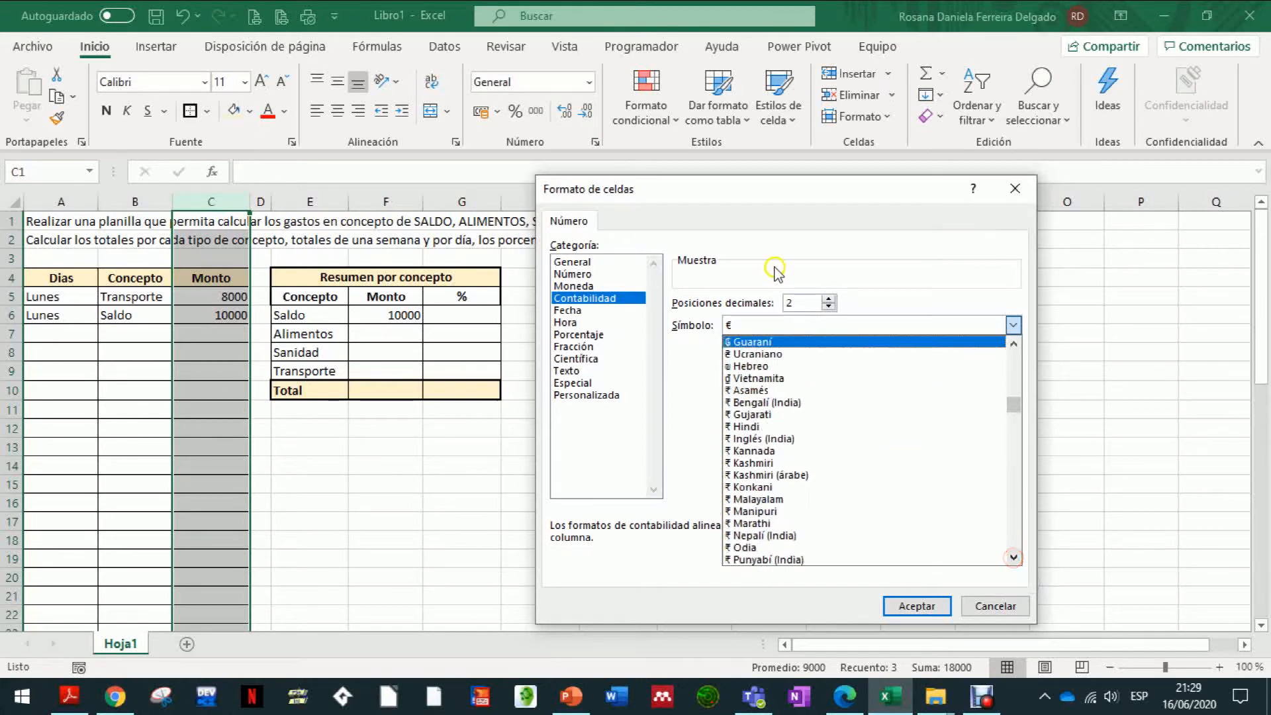
left_click(1013, 343)
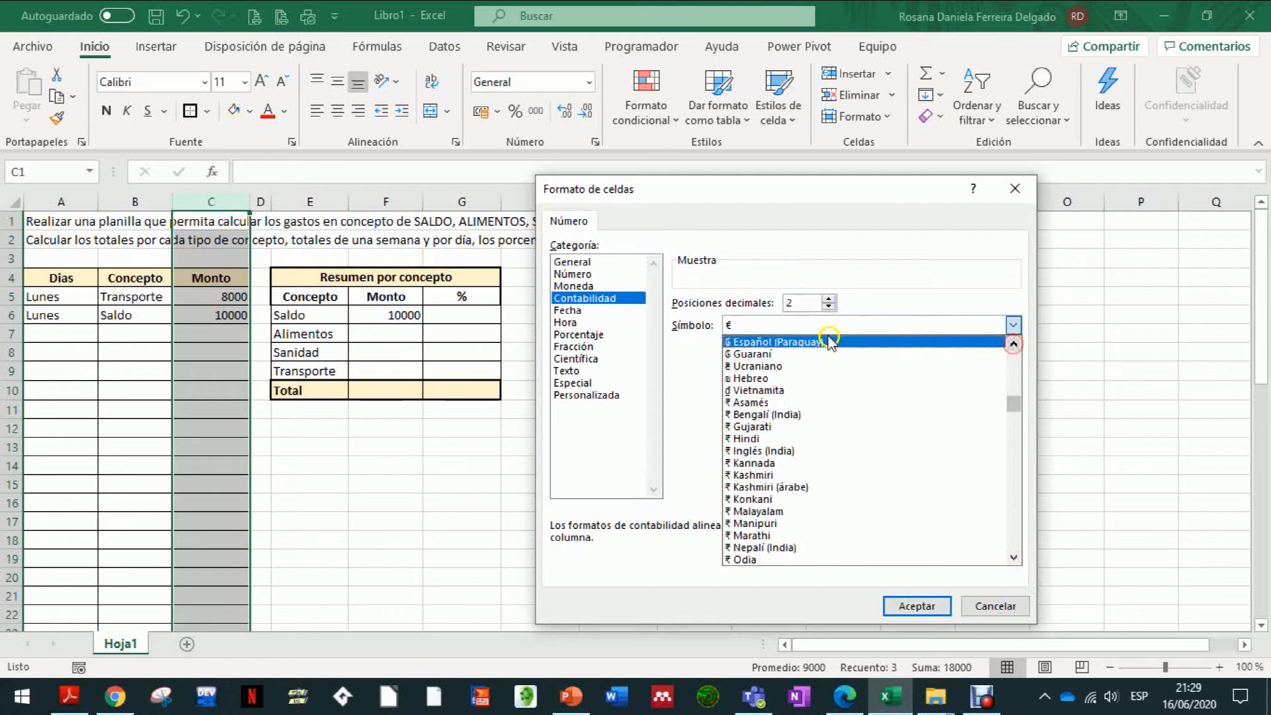
left_click(787, 340)
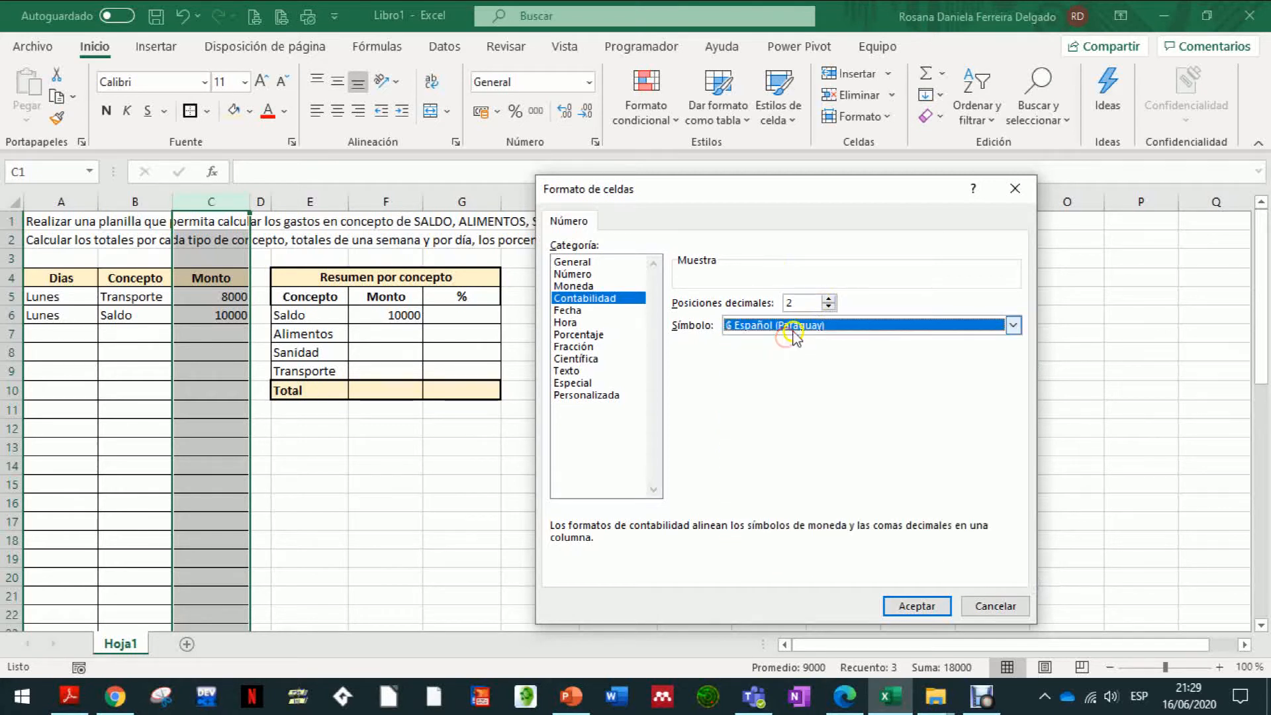
left_click(828, 307)
left_click(829, 306)
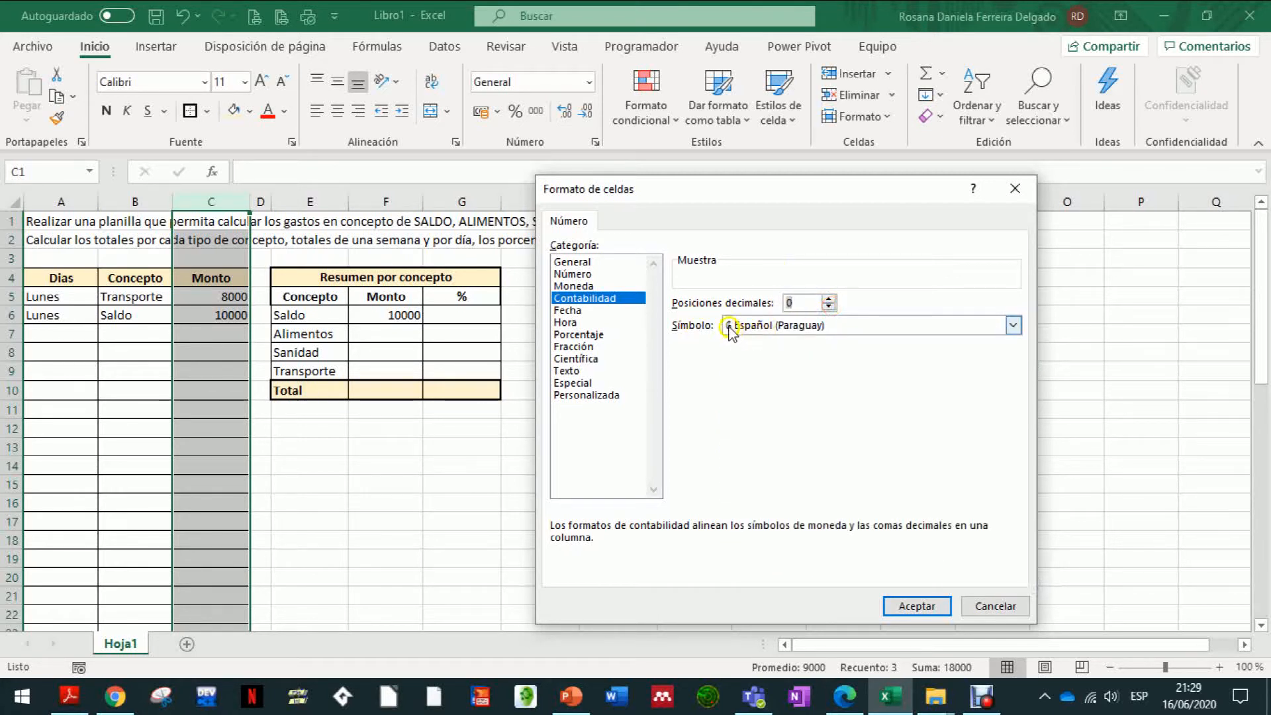
left_click(916, 606)
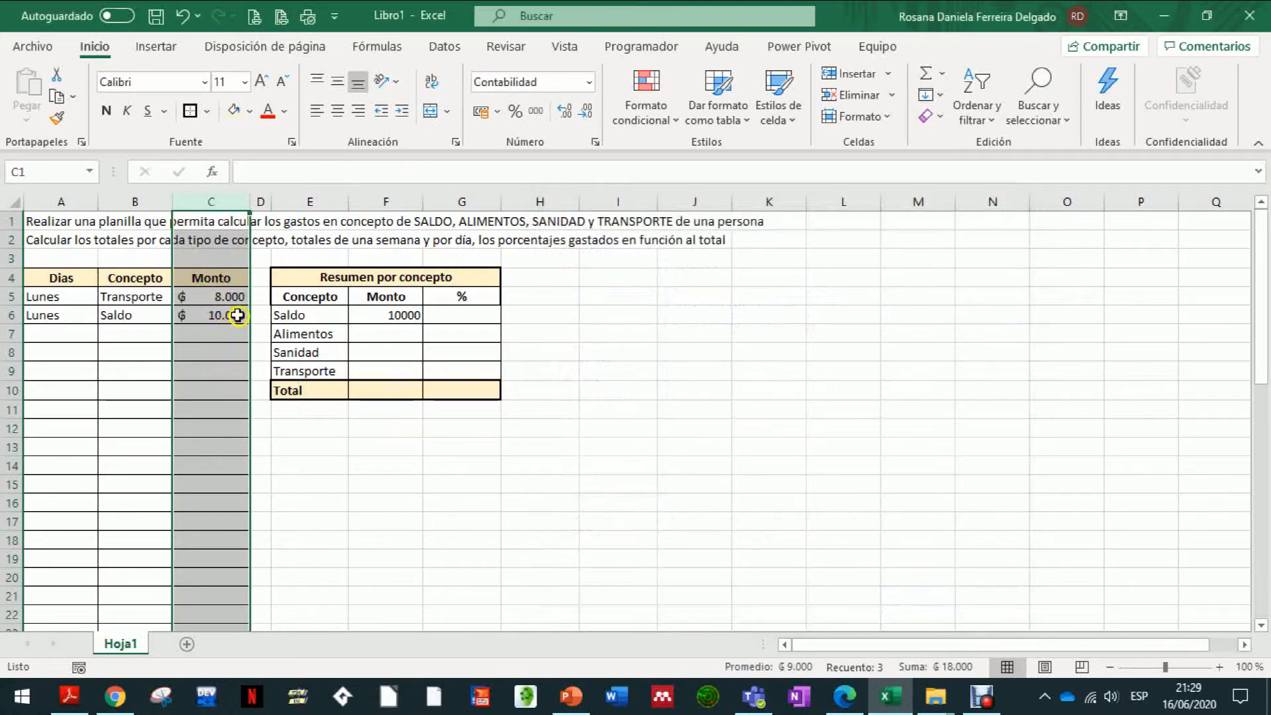
left_click(197, 296)
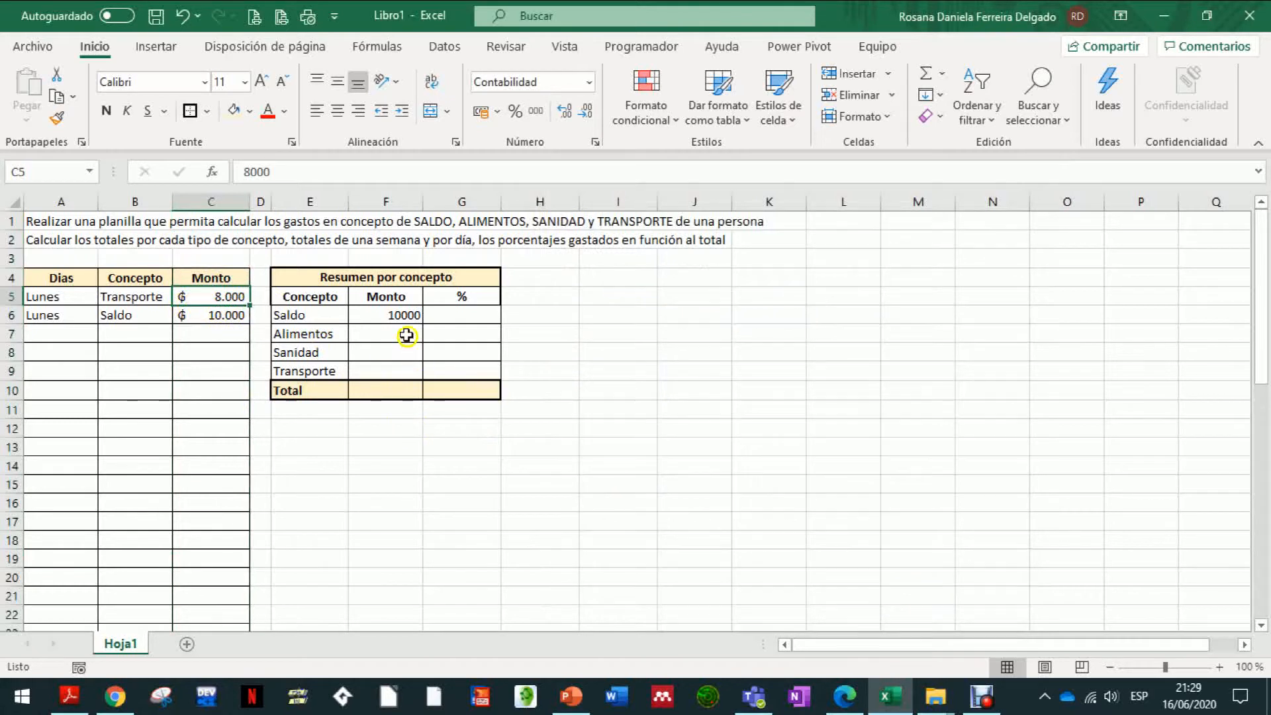
Apply the accounting format with the Español (Paraguay) symbol and 0 decimal places to column F.
left_click(388, 198)
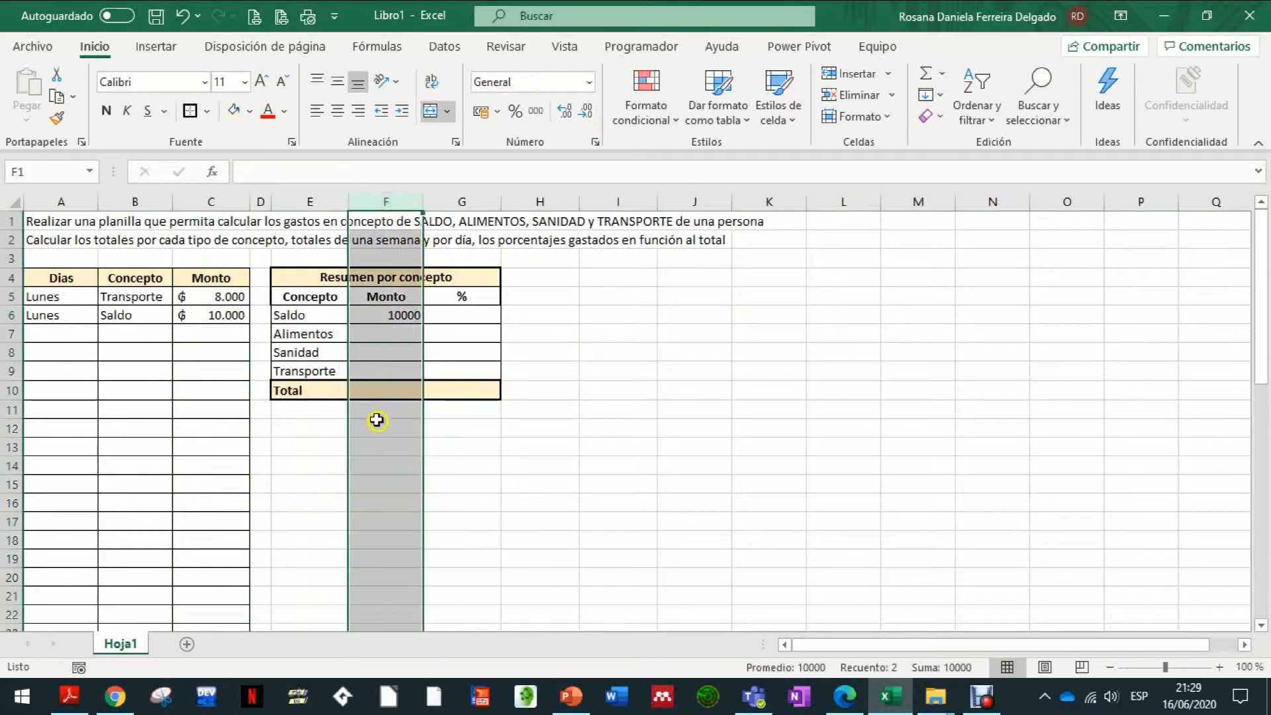
left_click(495, 113)
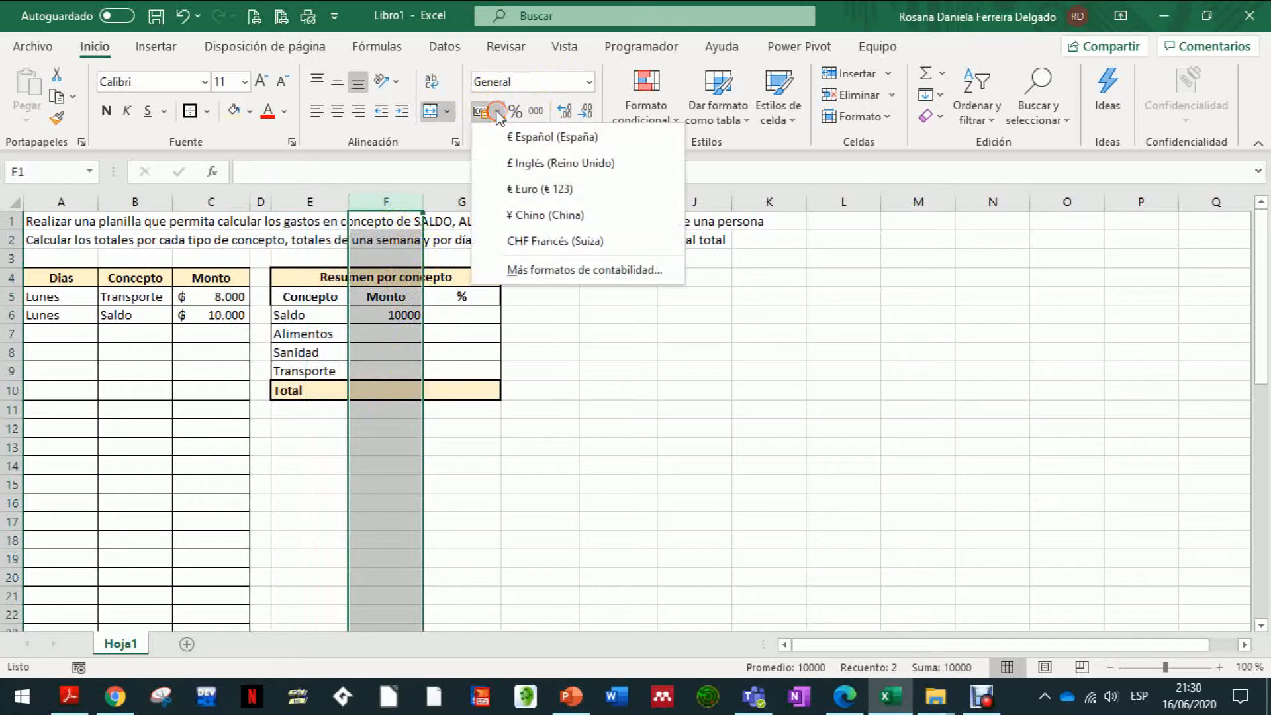
left_click(569, 269)
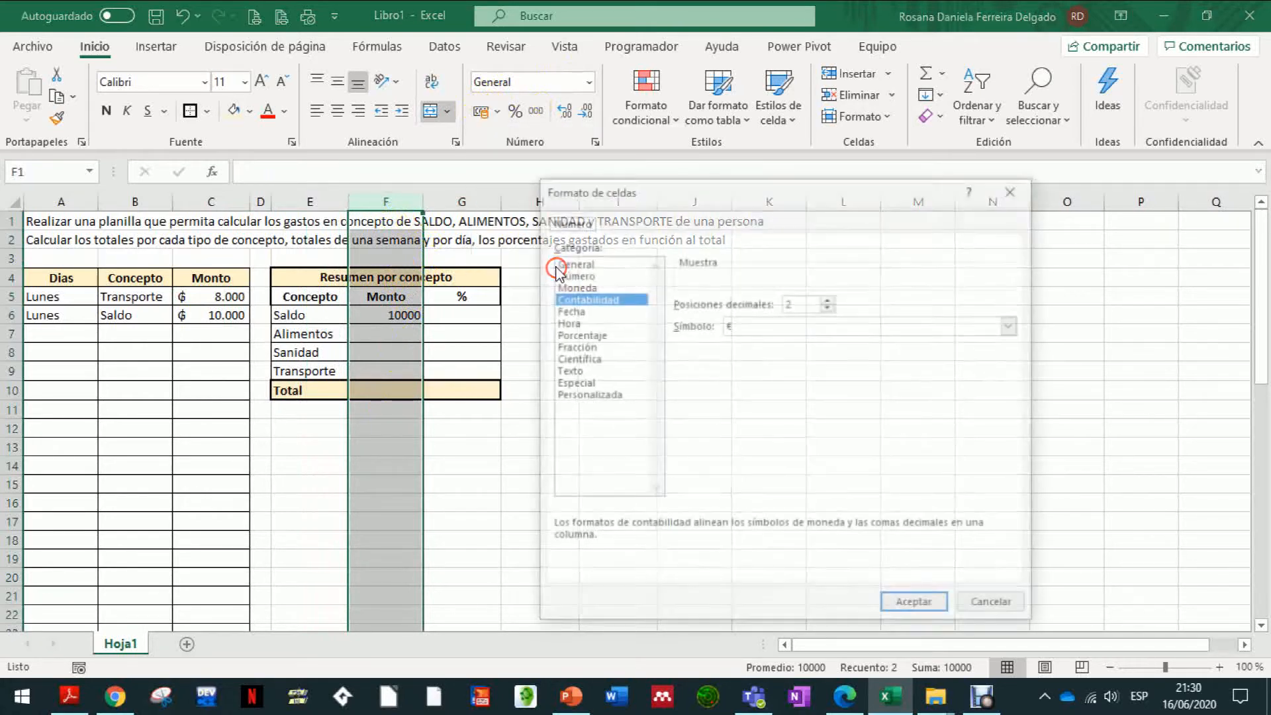
left_click(760, 326)
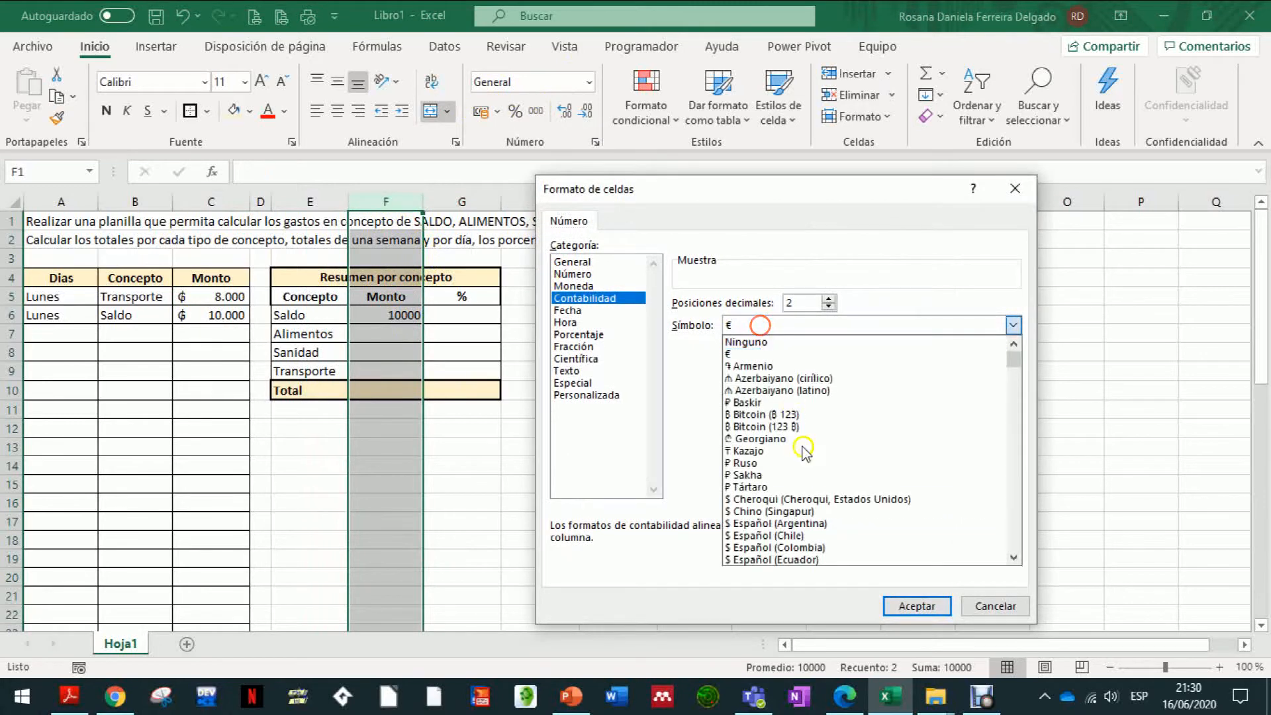
left_click(1013, 503)
left_click(1014, 503)
left_click(1014, 503)
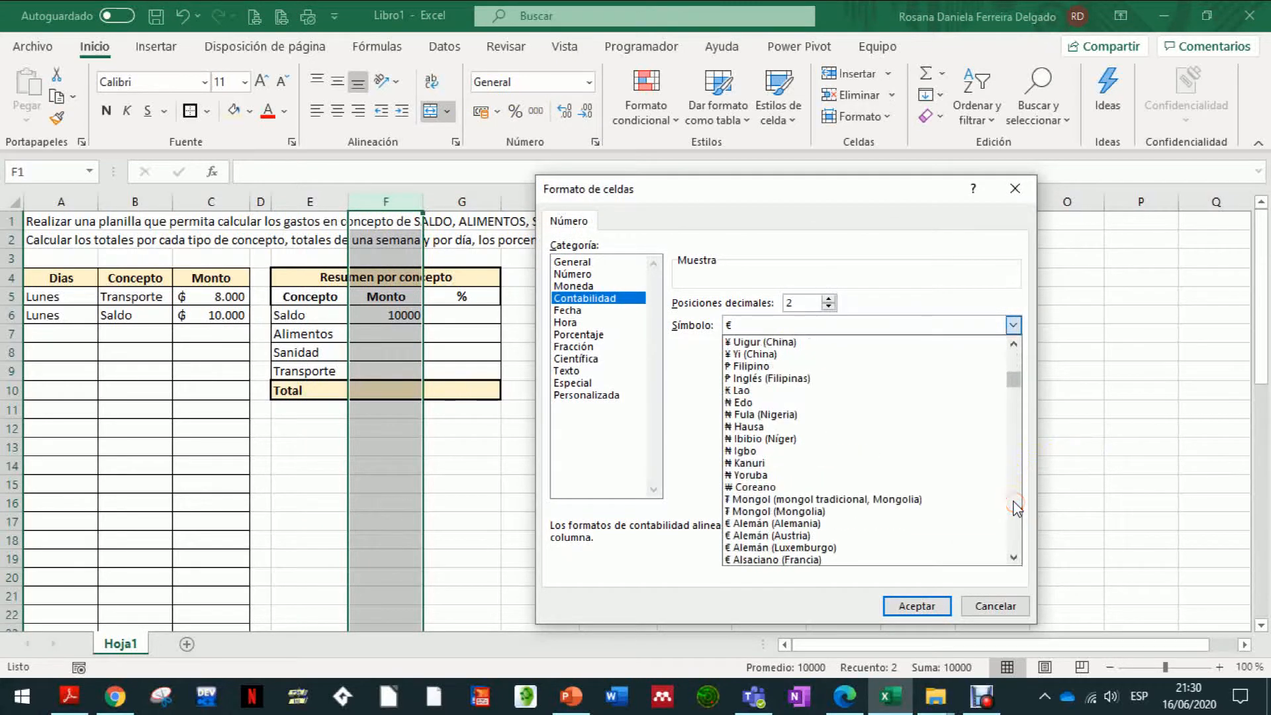
left_click(1013, 503)
left_click(1014, 503)
left_click(1013, 503)
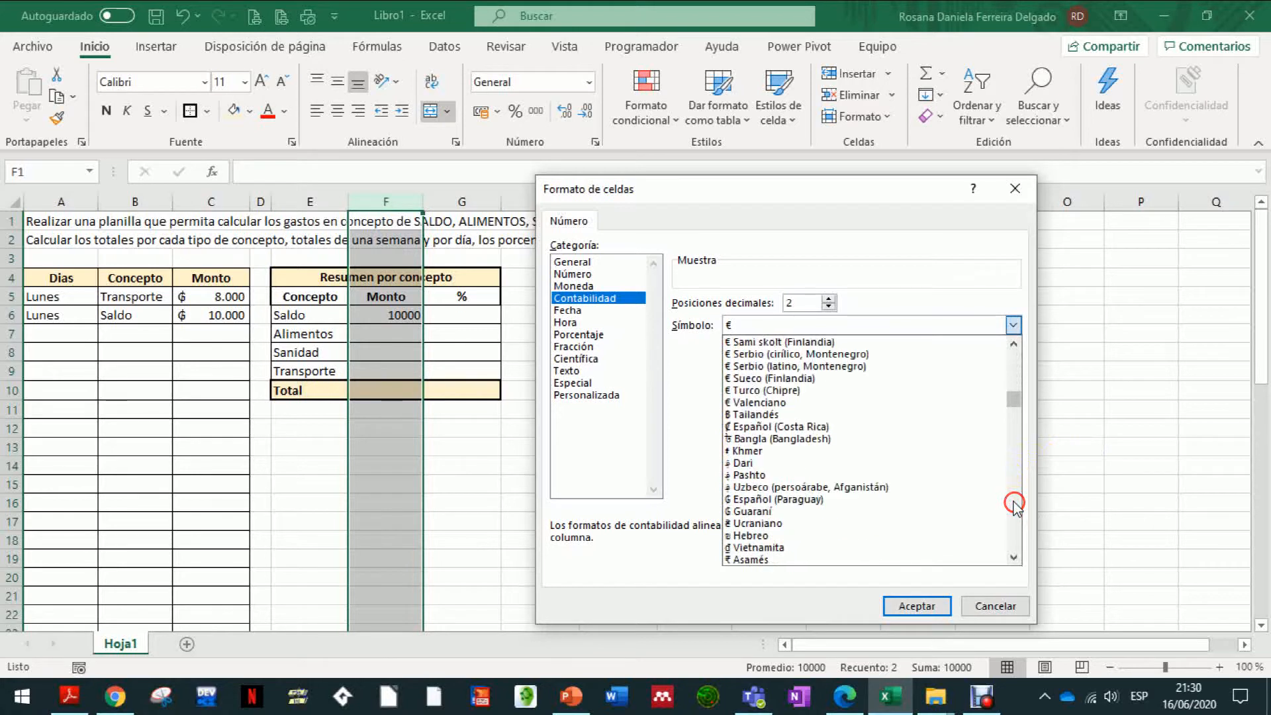
left_click(850, 500)
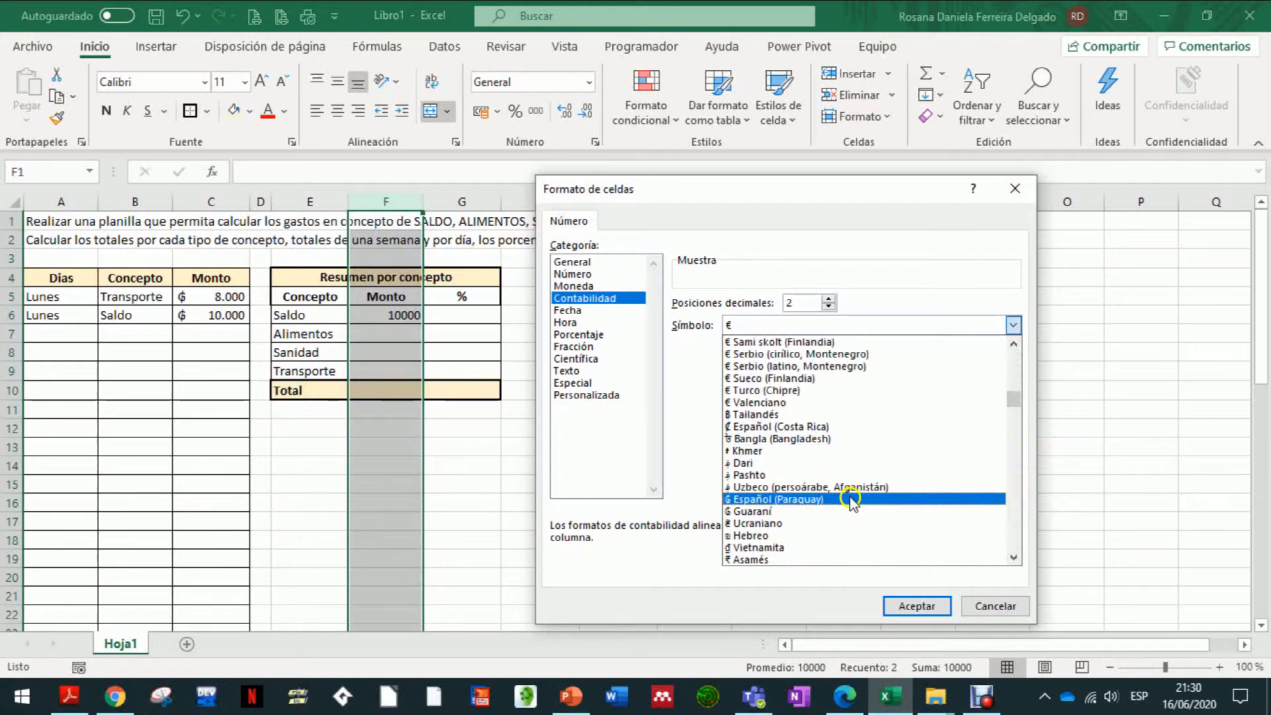
left_click(828, 306)
left_click(828, 305)
left_click(908, 607)
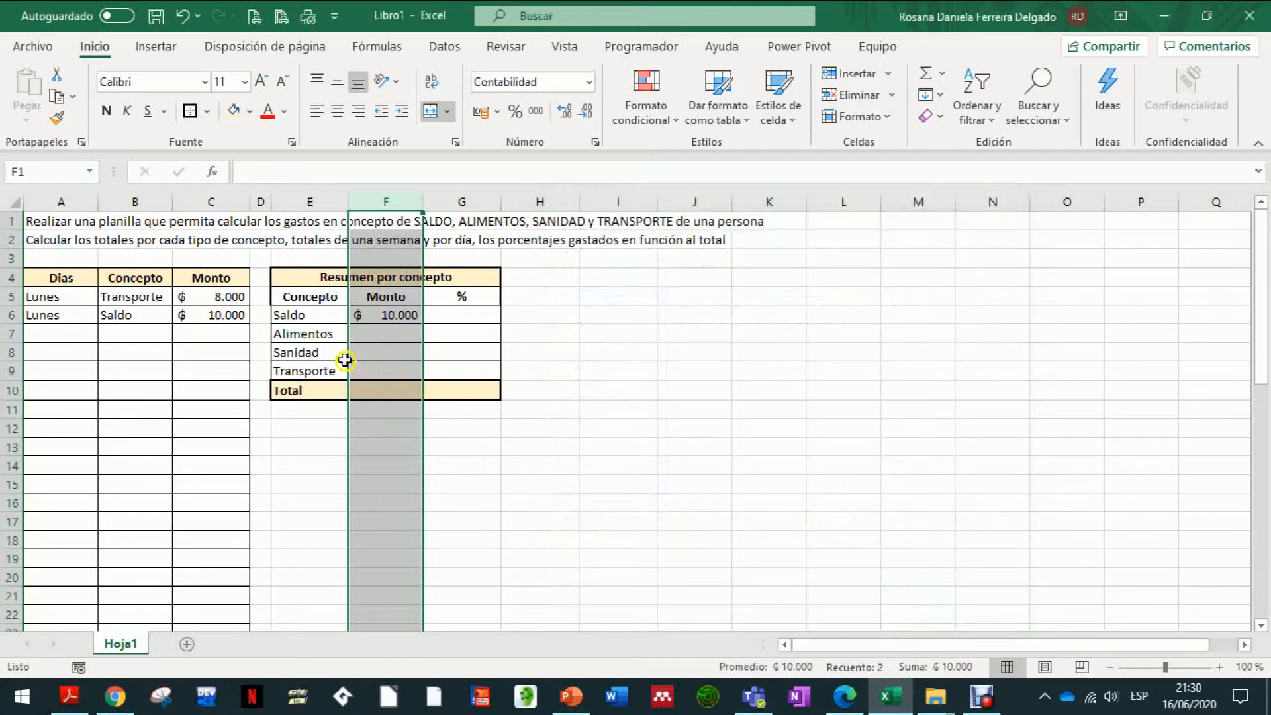
Copy the SUMAR.SI formula from F6 down through F9 for Alimentos, Sanidad and Transporte.
left_click(380, 311)
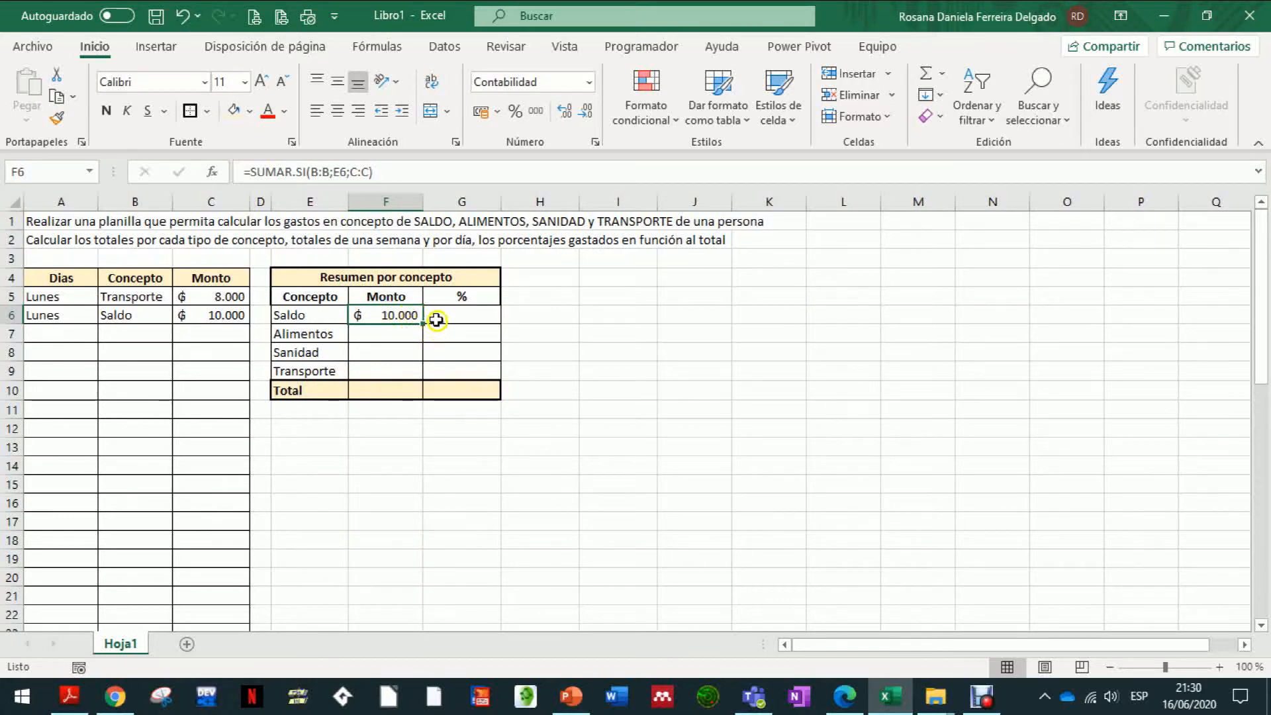
left_click(374, 332)
left_click(374, 313)
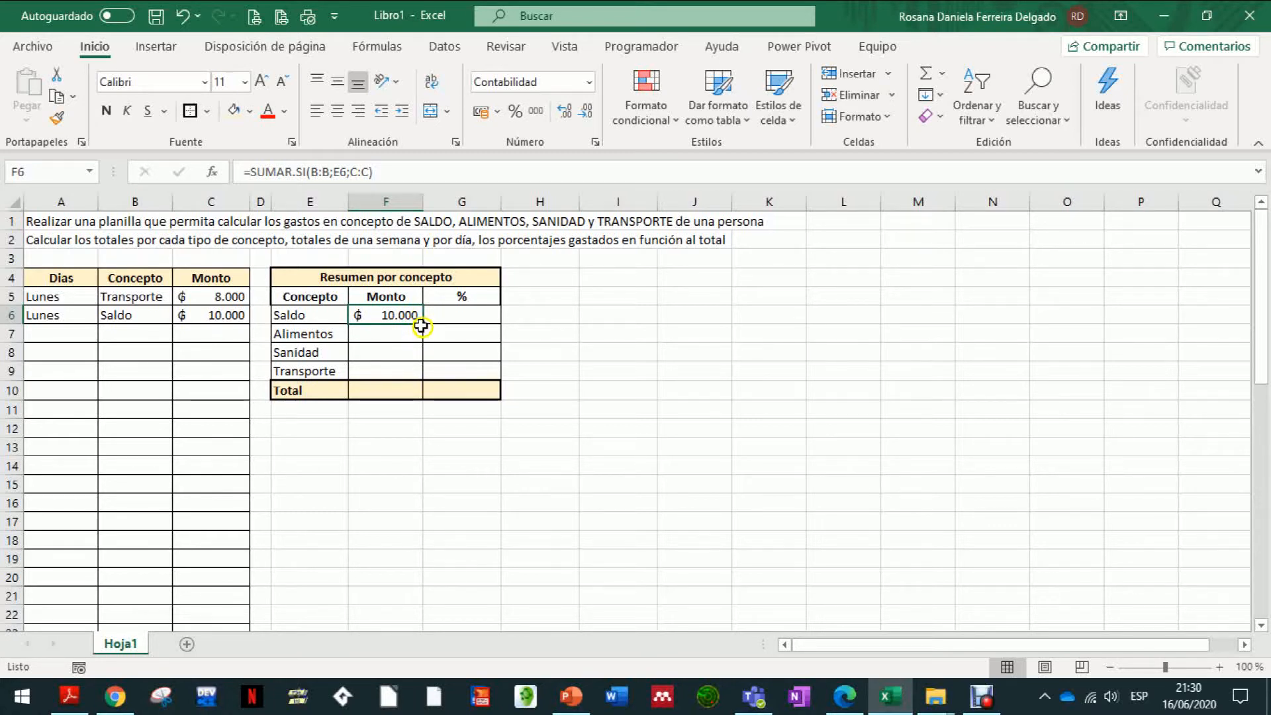
left_click_drag(421, 323, 421, 377)
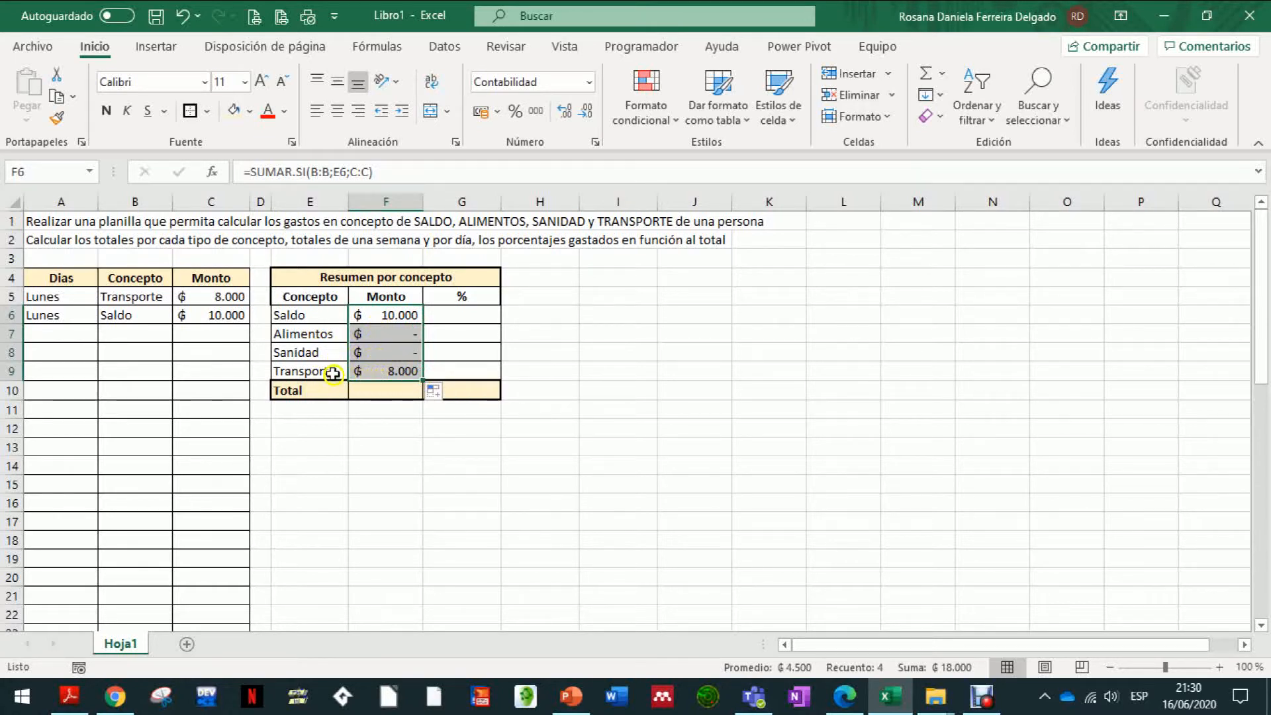
left_click(368, 372)
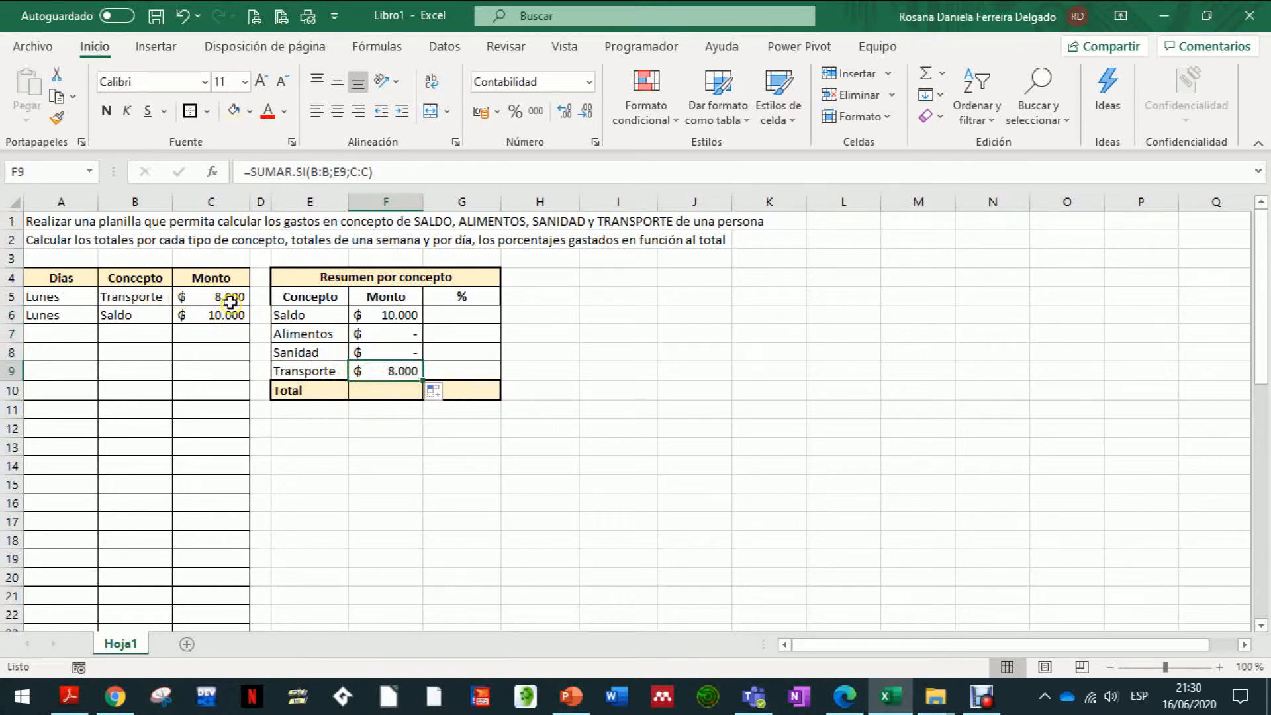
Total the summary amounts in F10 with =SUMA(F6:F9).
left_click(382, 395)
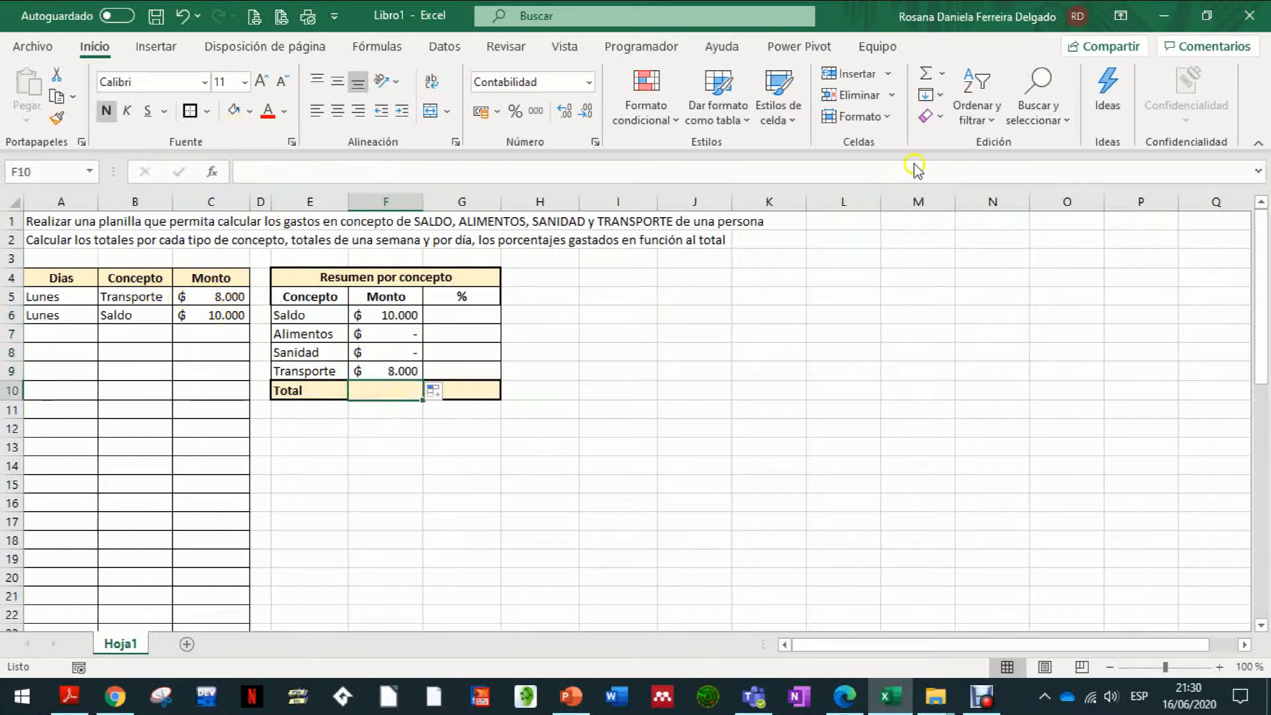
left_click(926, 78)
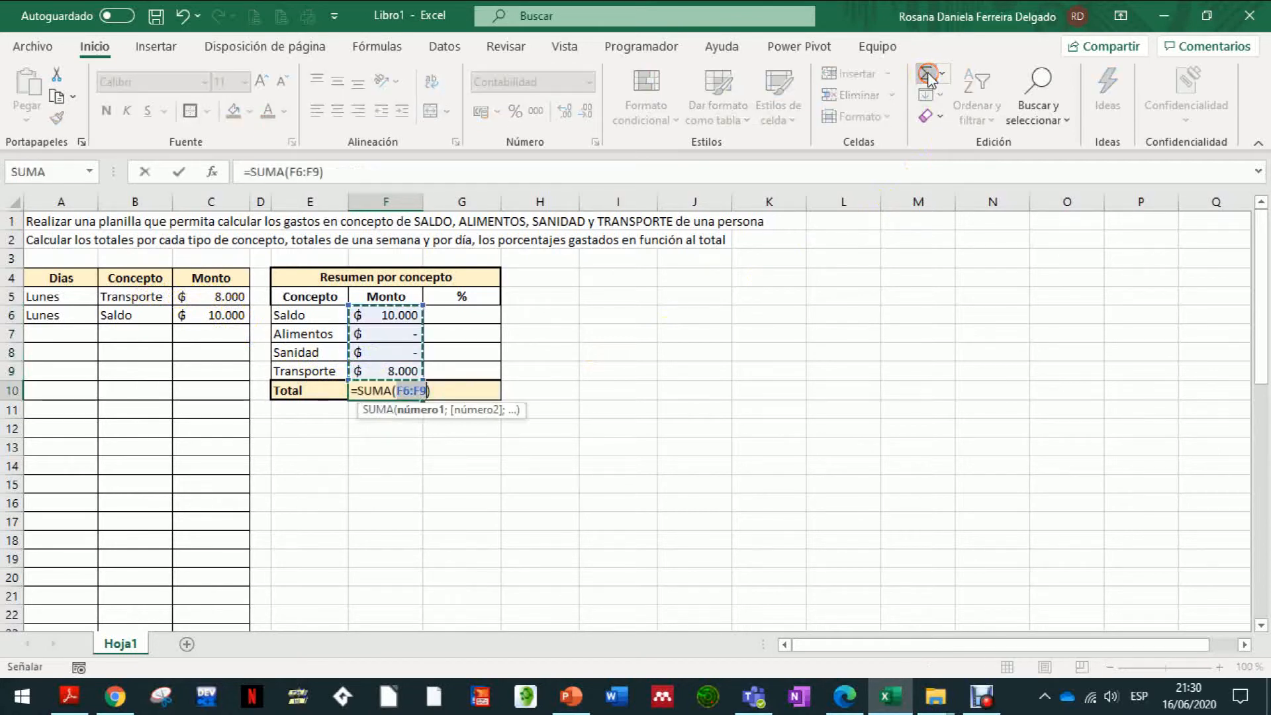
key("Return")
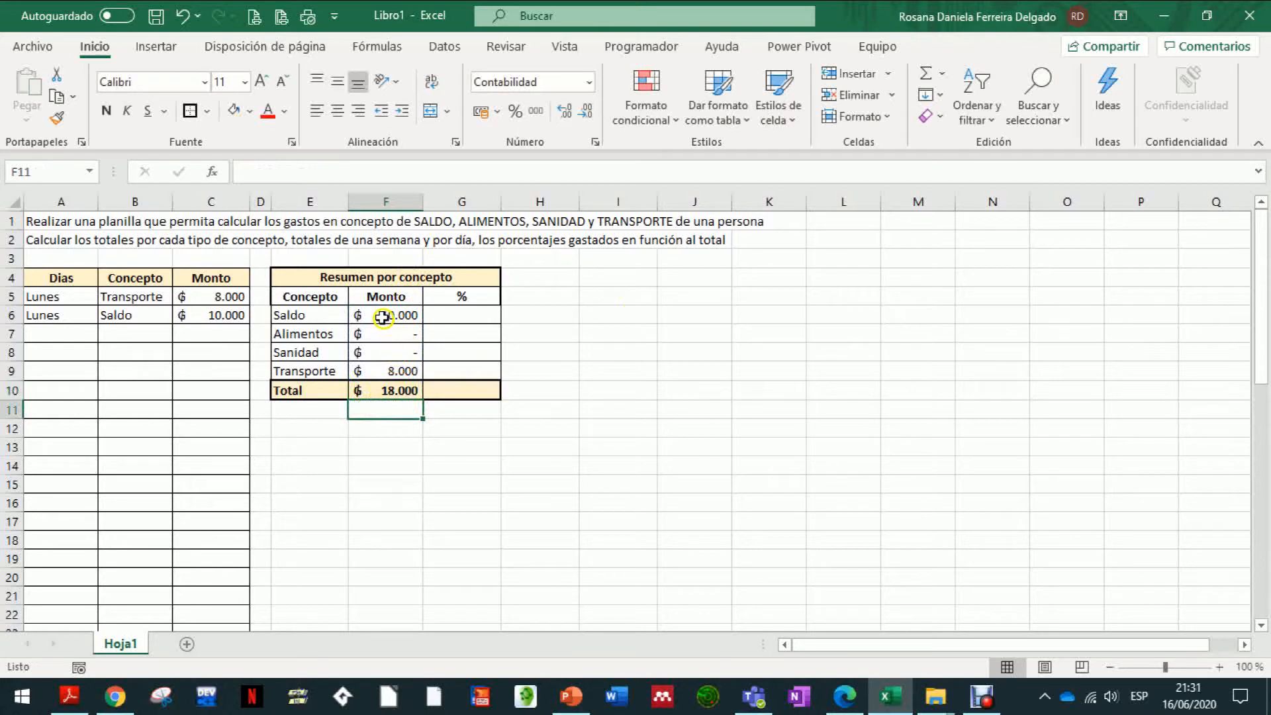
Calculate Saldo's share of the total in G6 with =F6/F10.
left_click(443, 312)
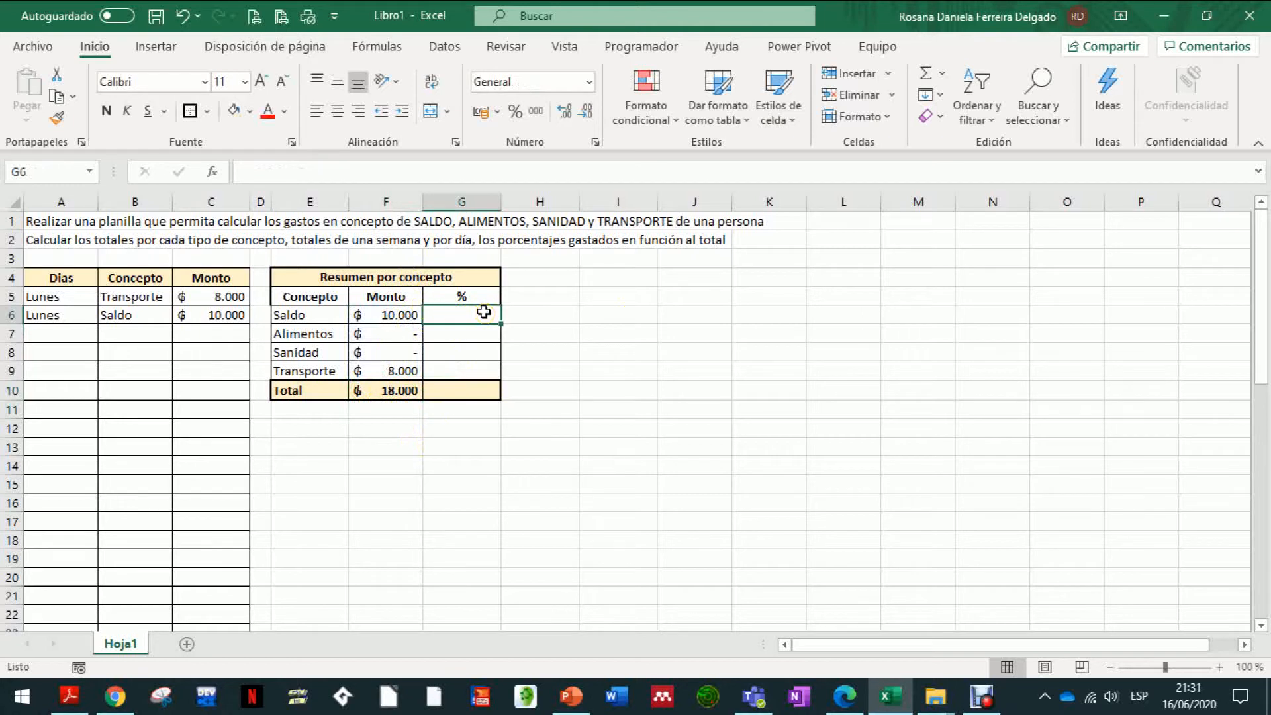
type("=")
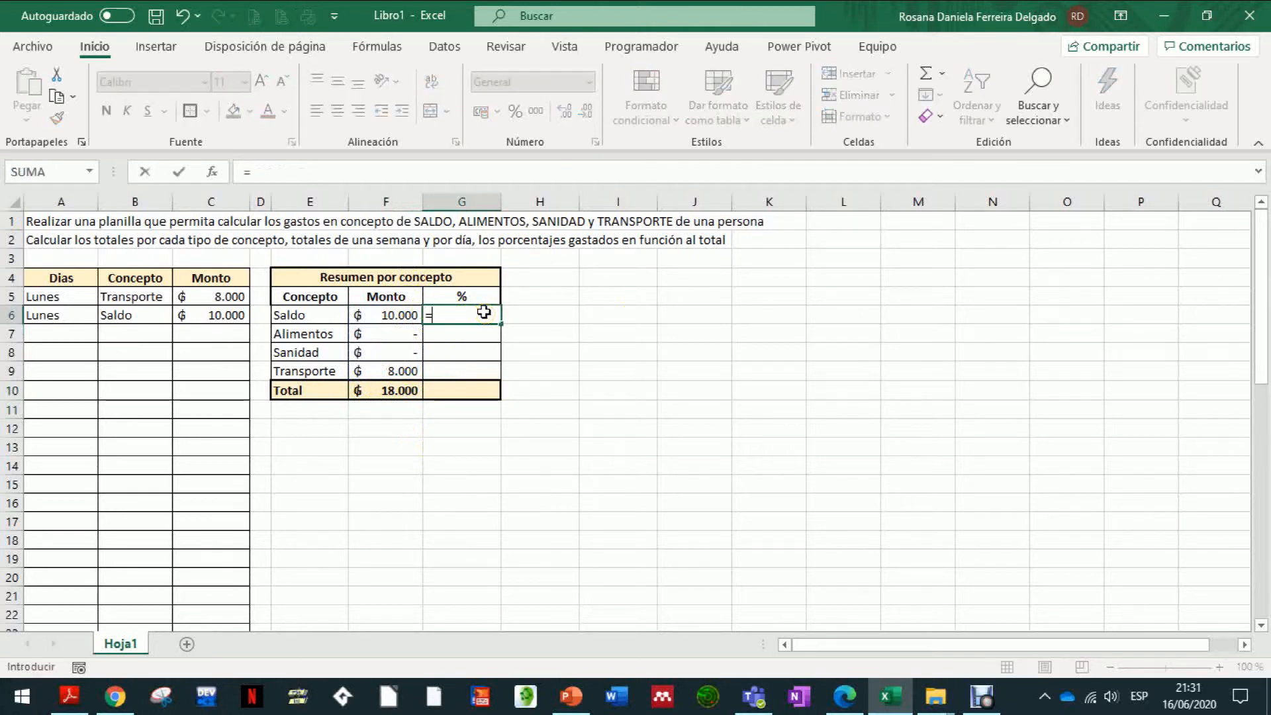
left_click(375, 314)
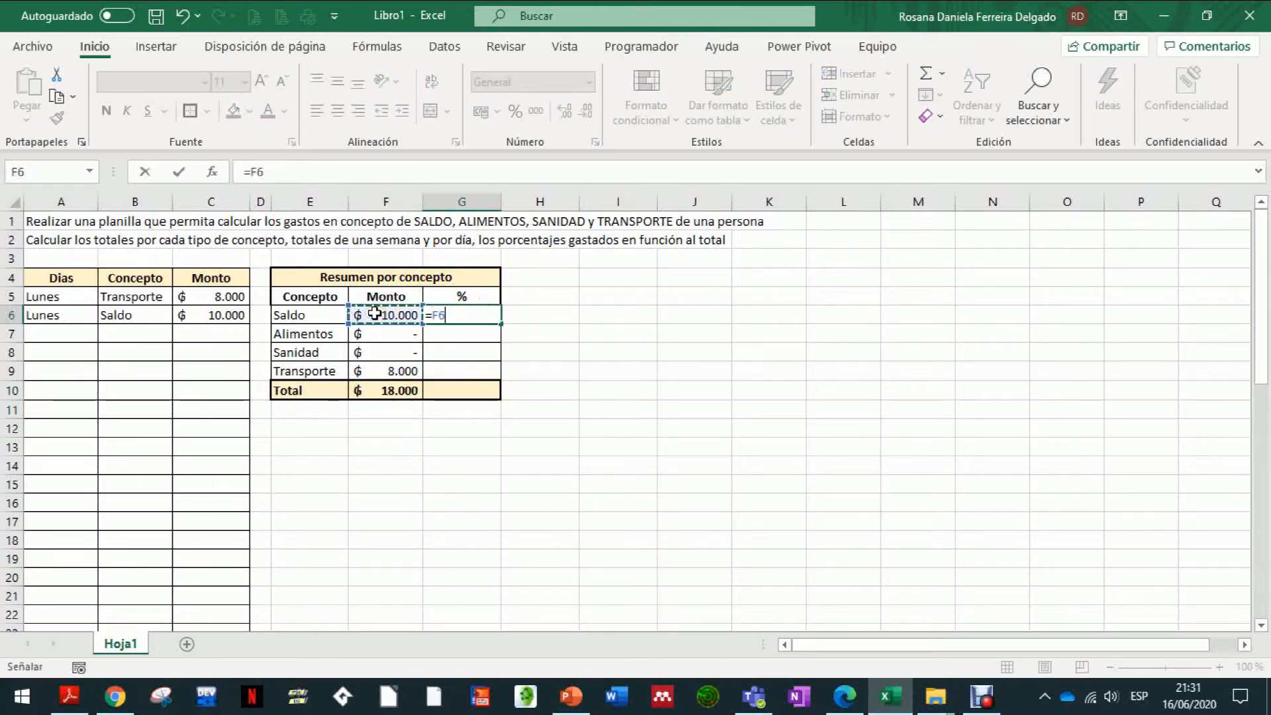
type("/")
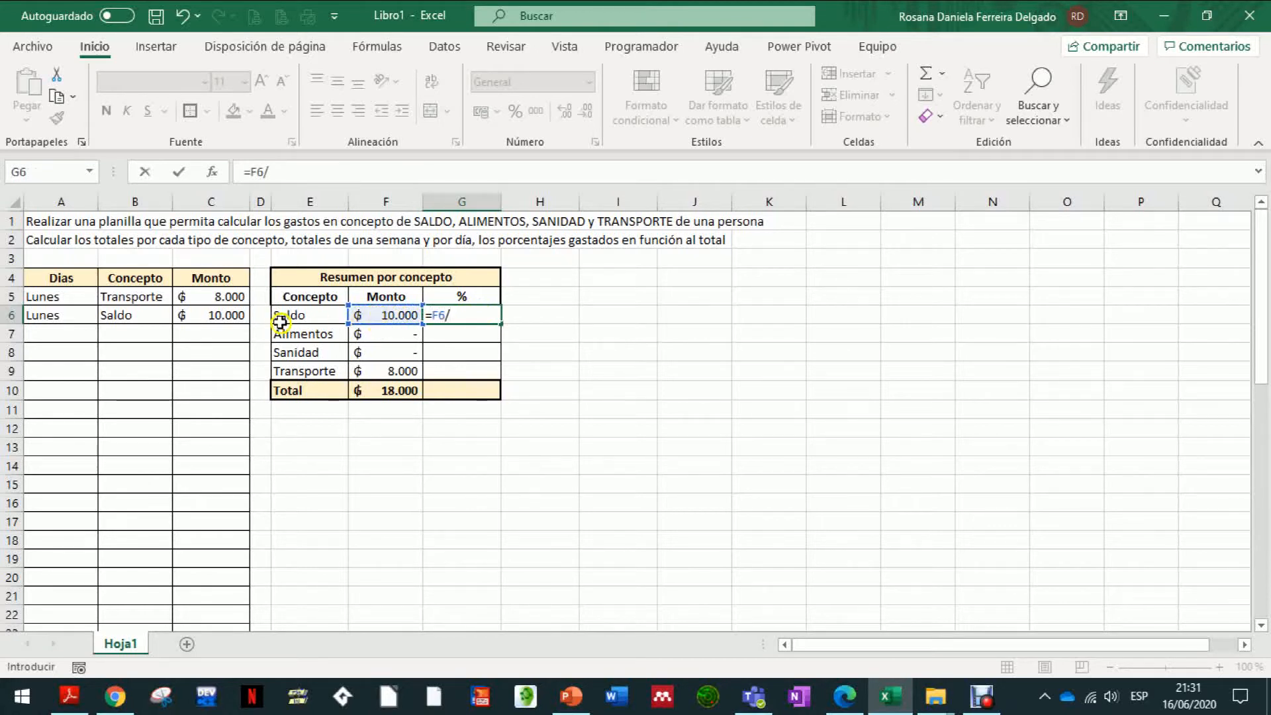
left_click(380, 396)
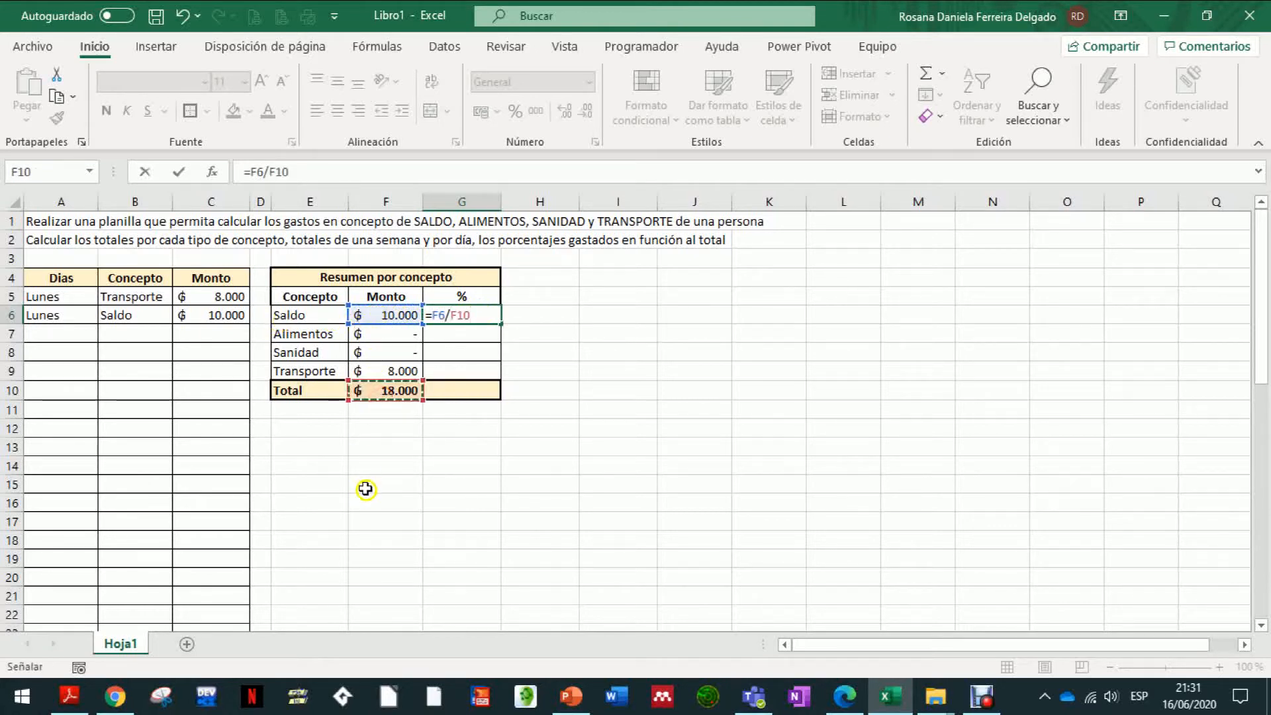
key("Return")
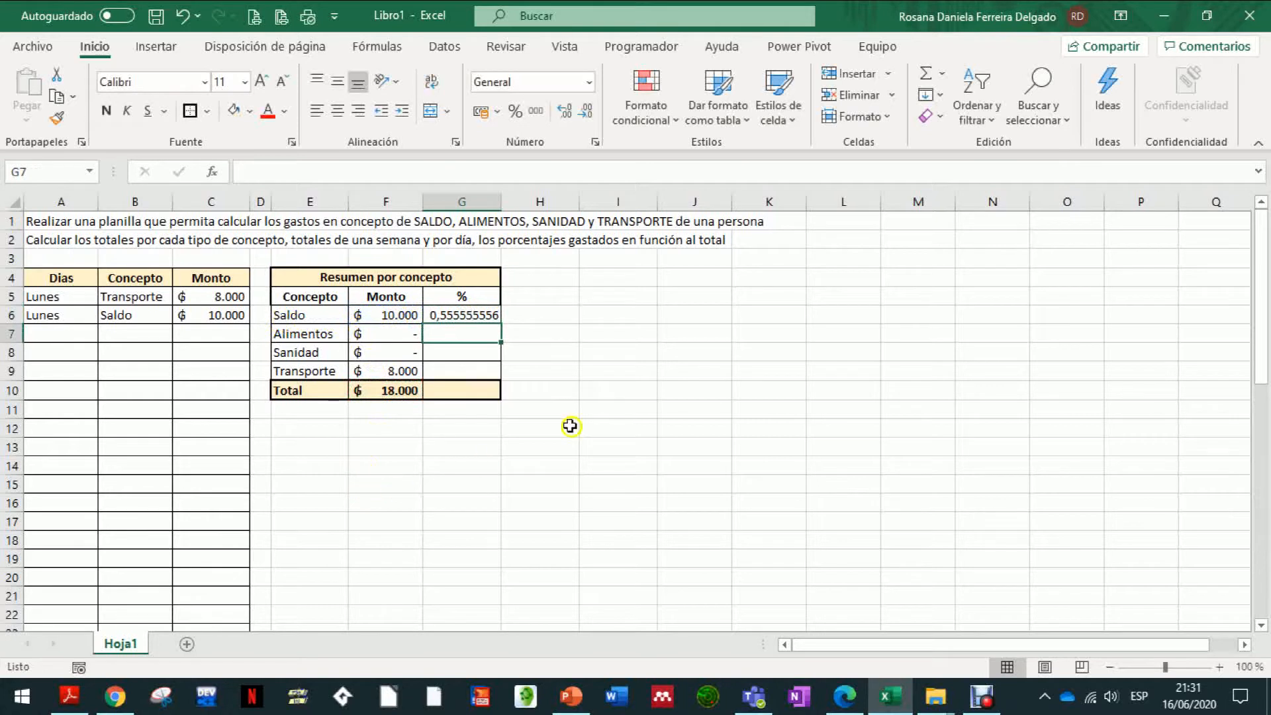
Format G6 as a percentage and copy its formula down through G9 for Alimentos, Sanidad and Transporte.
left_click(470, 313)
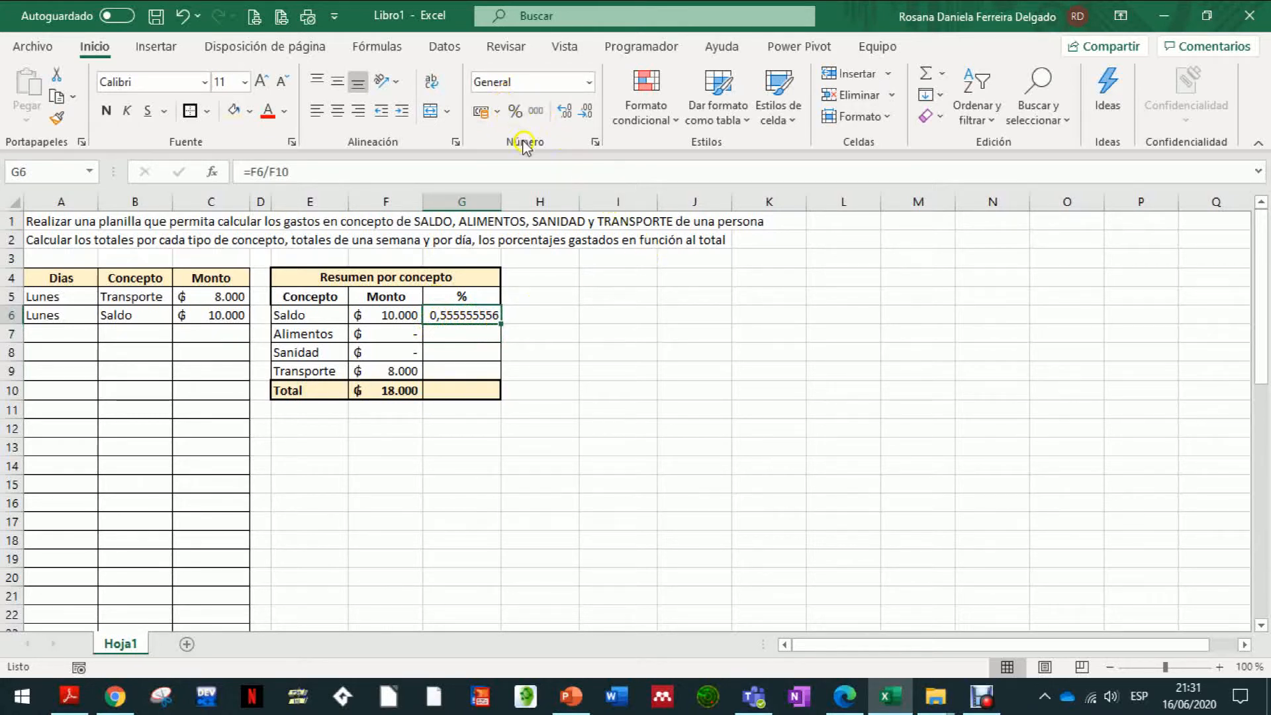
left_click(514, 113)
left_click(514, 113)
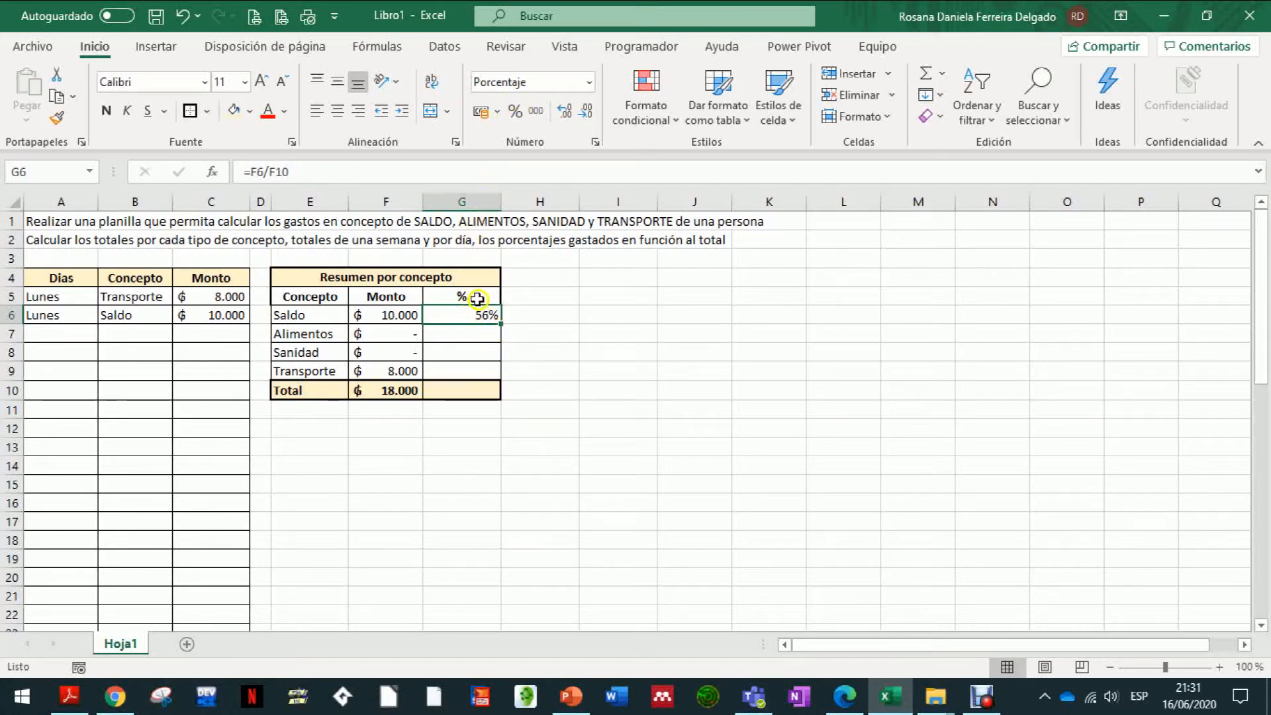
left_click(537, 113)
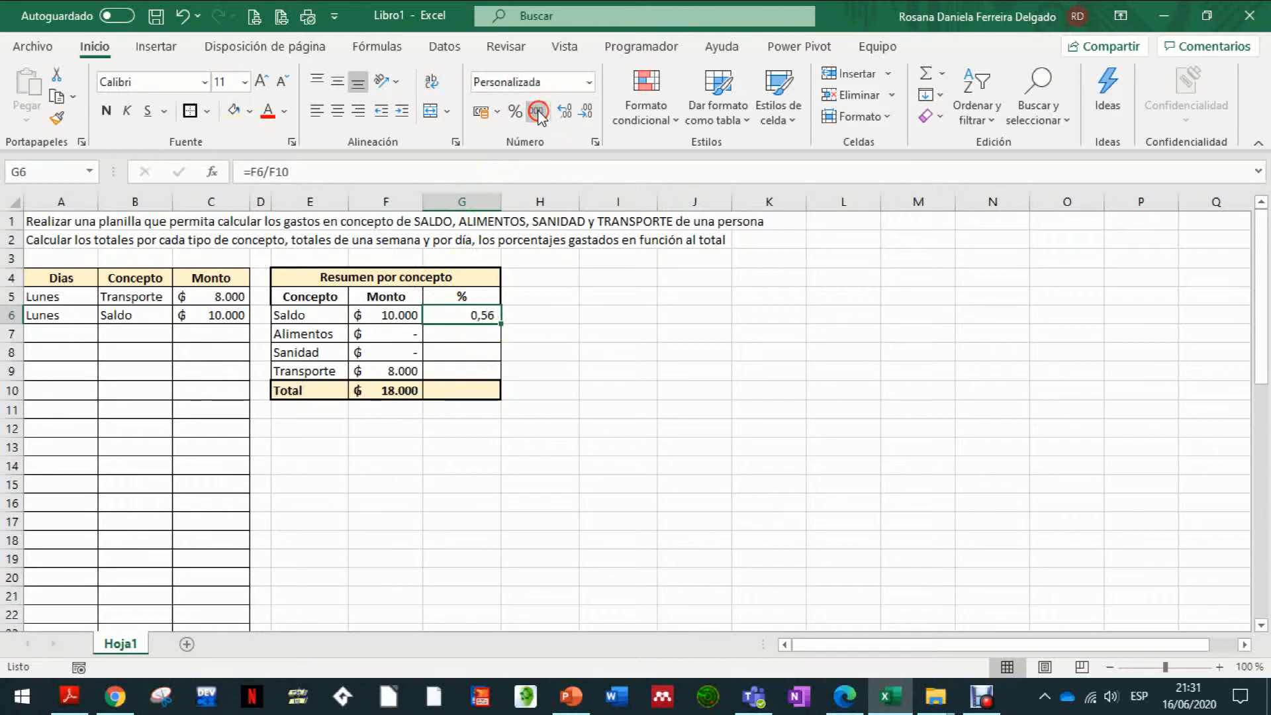
left_click(516, 112)
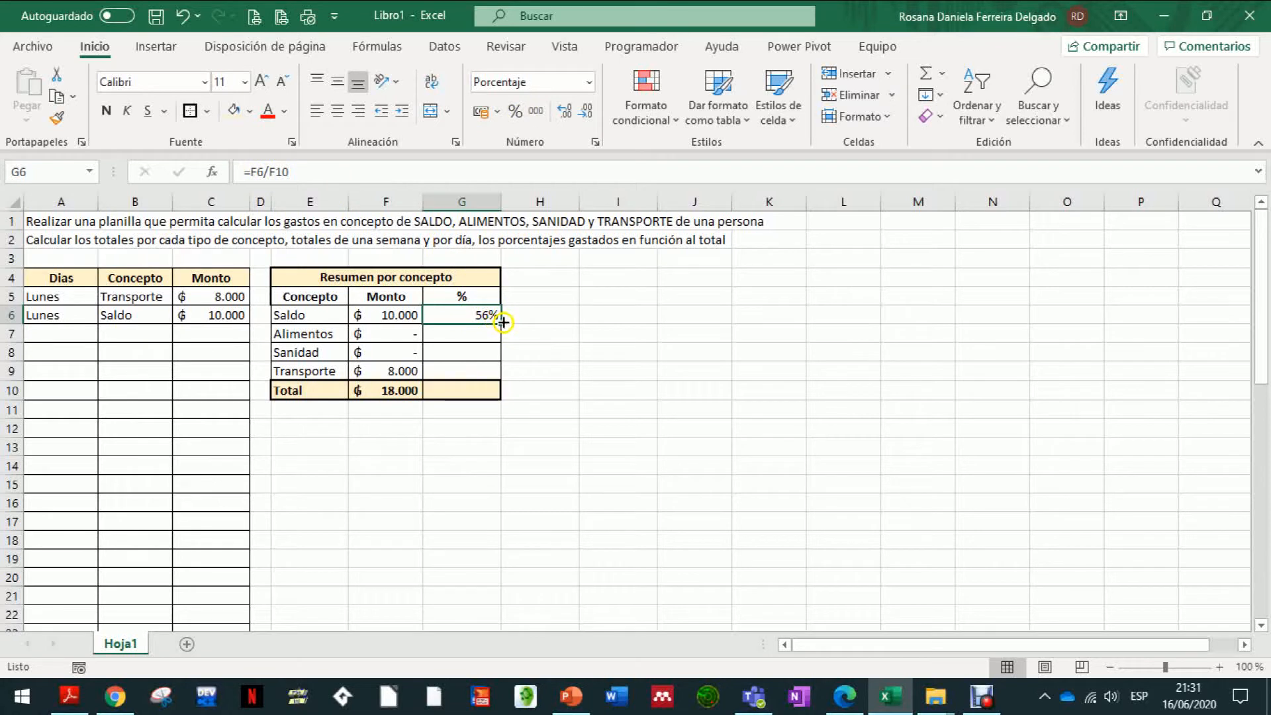
left_click_drag(503, 322, 496, 375)
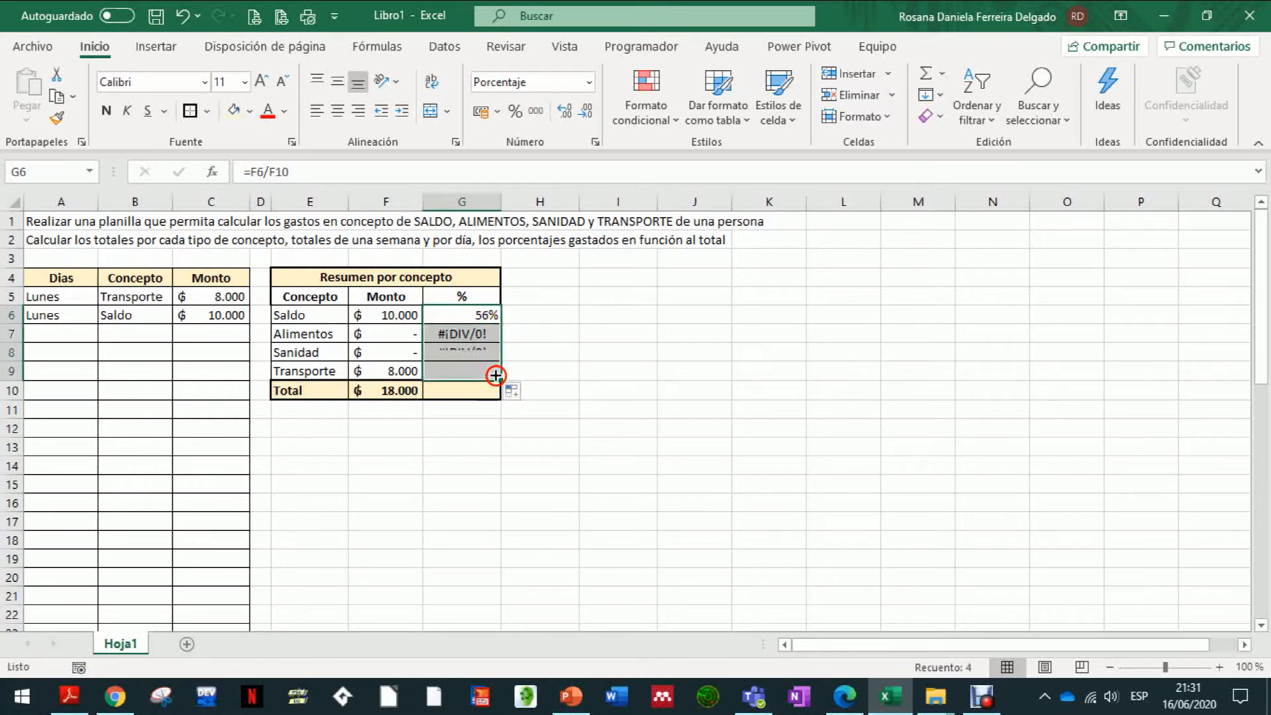
Review the Rango, Criterio and Rango_suma arguments of the SUMAR.SI formula in F6.
left_click(392, 312)
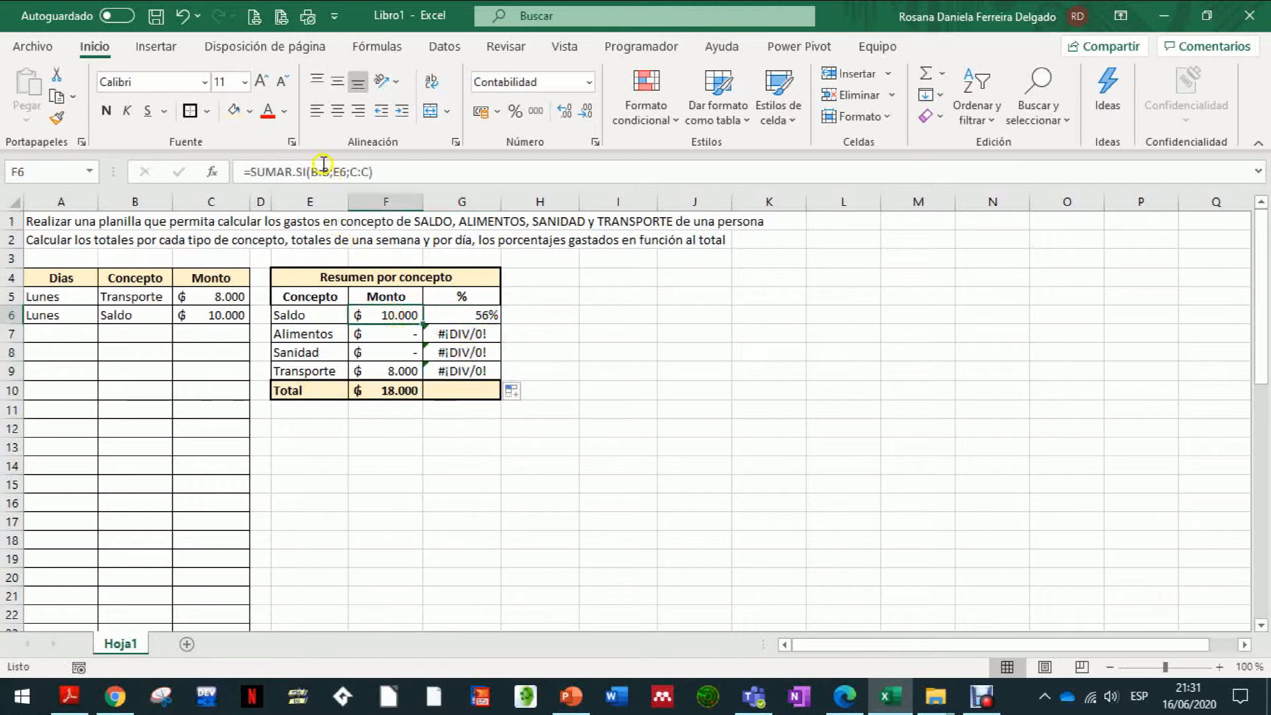
left_click(397, 171)
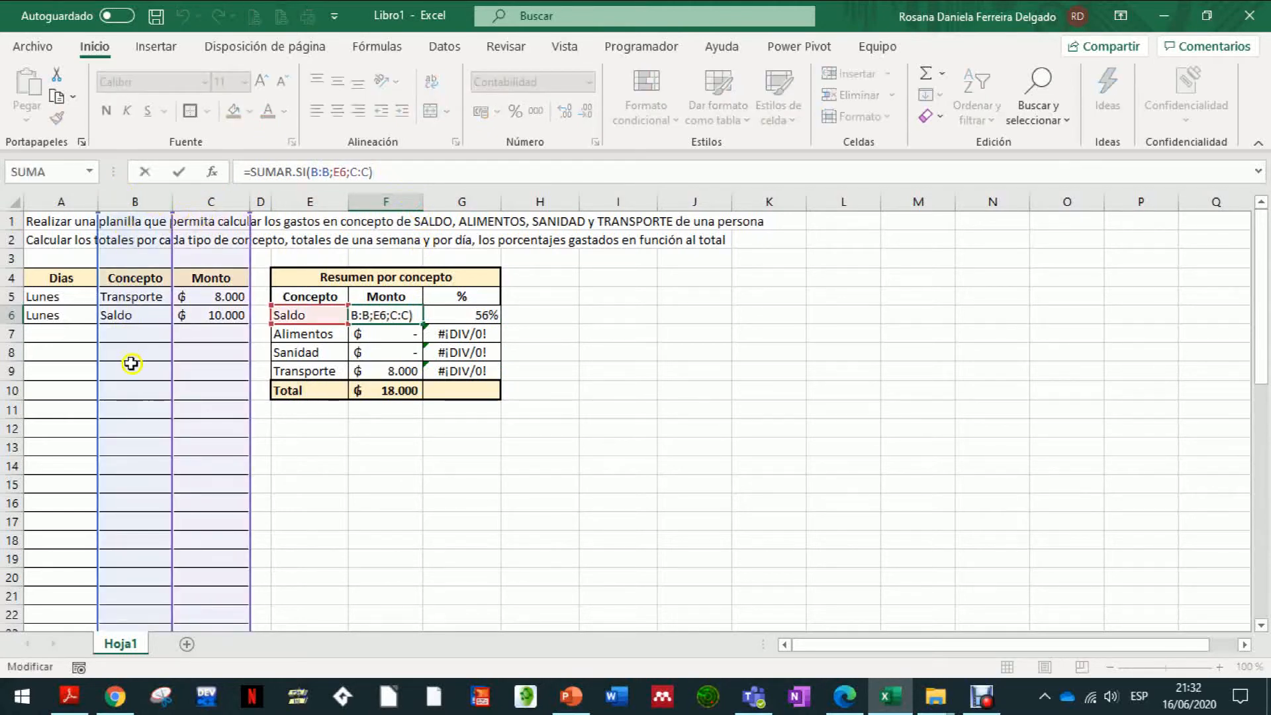
left_click(212, 172)
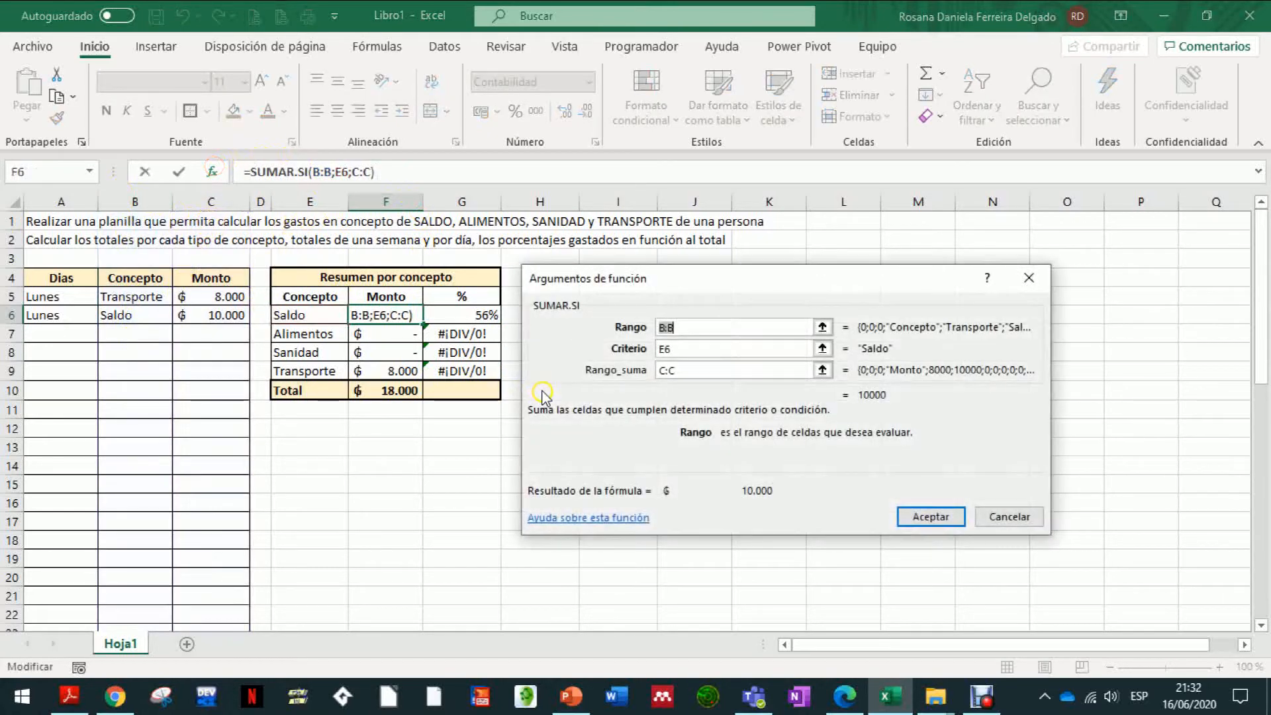
left_click(675, 329)
left_click(692, 368)
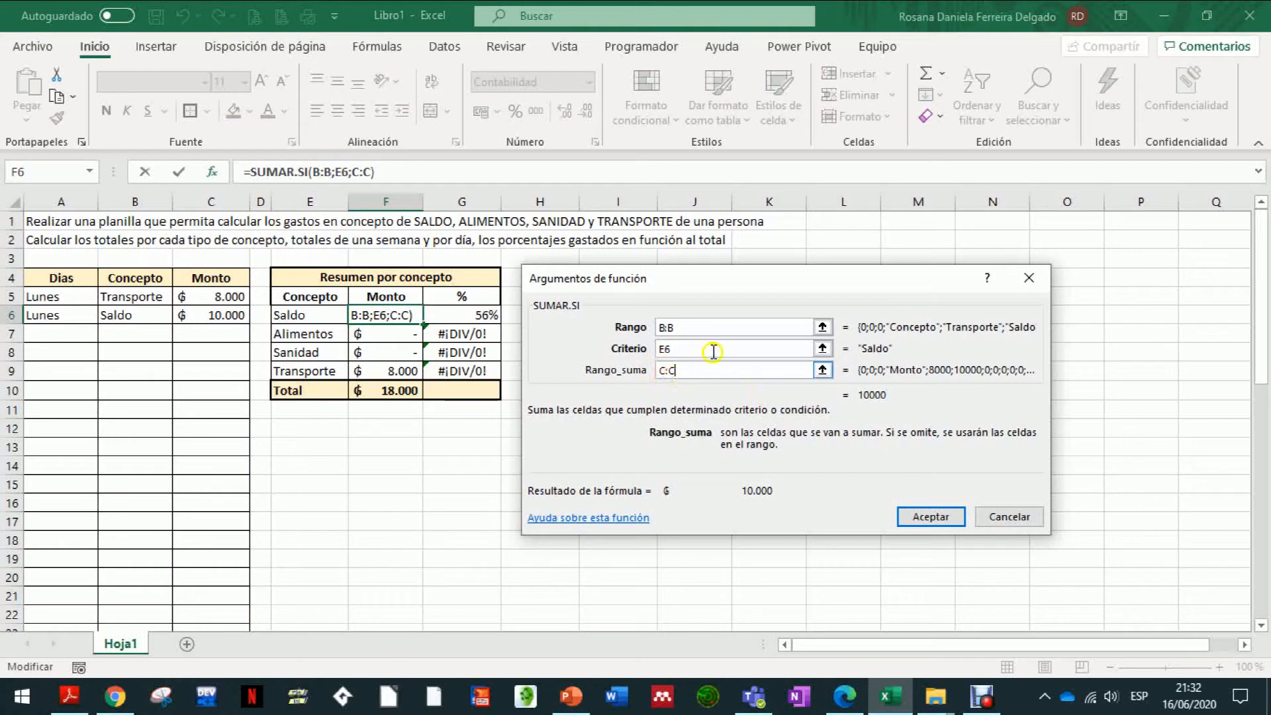
left_click(672, 348)
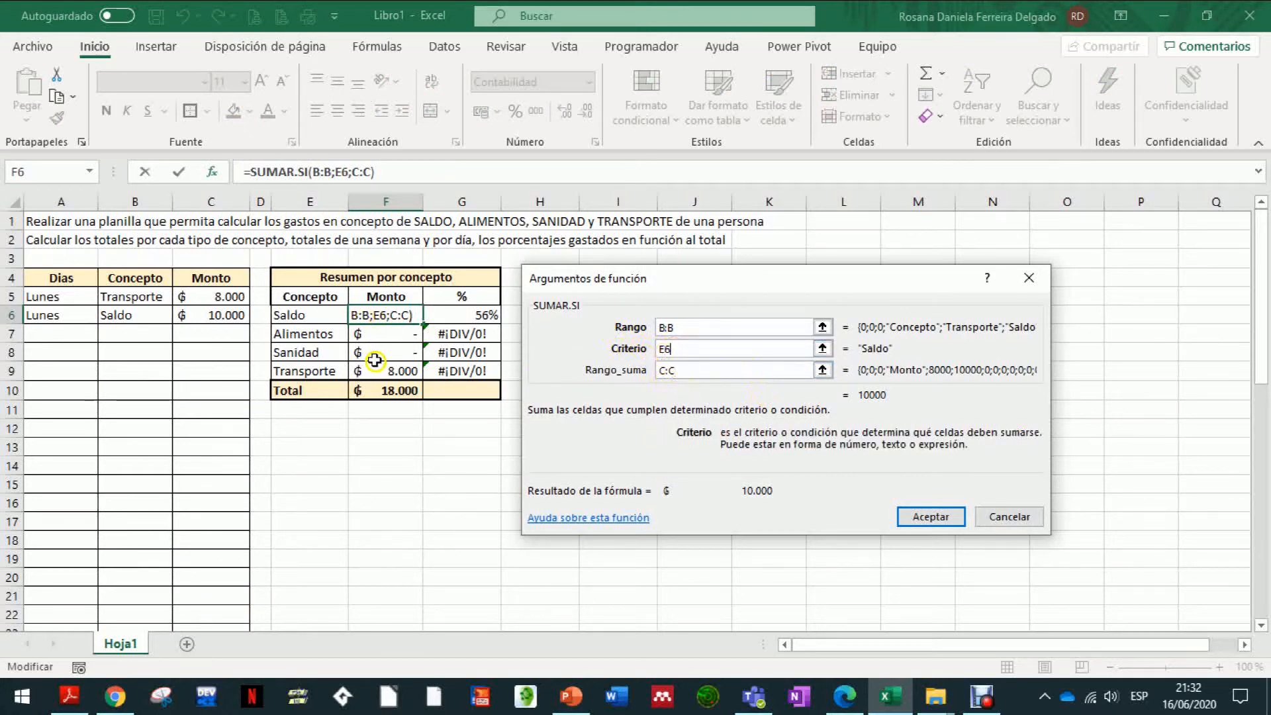
left_click(909, 517)
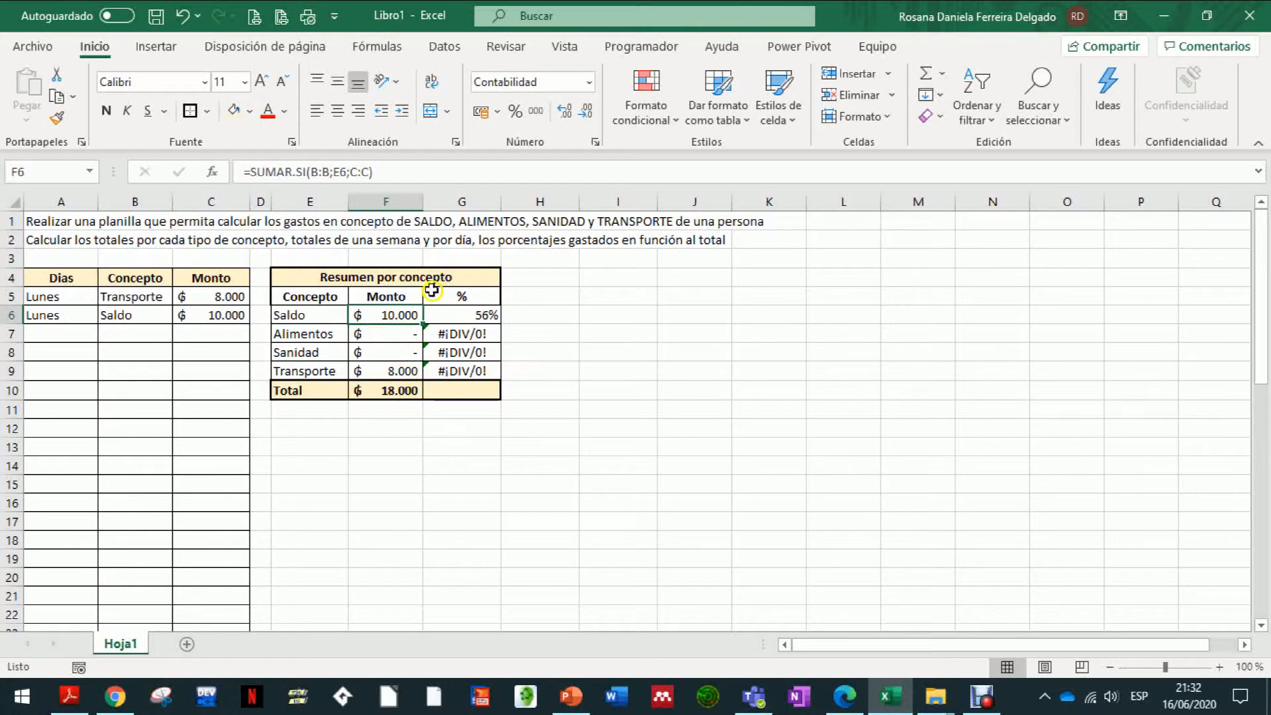
Examine which cells the percentage formulas in G6 and G7 refer to.
left_click(436, 315)
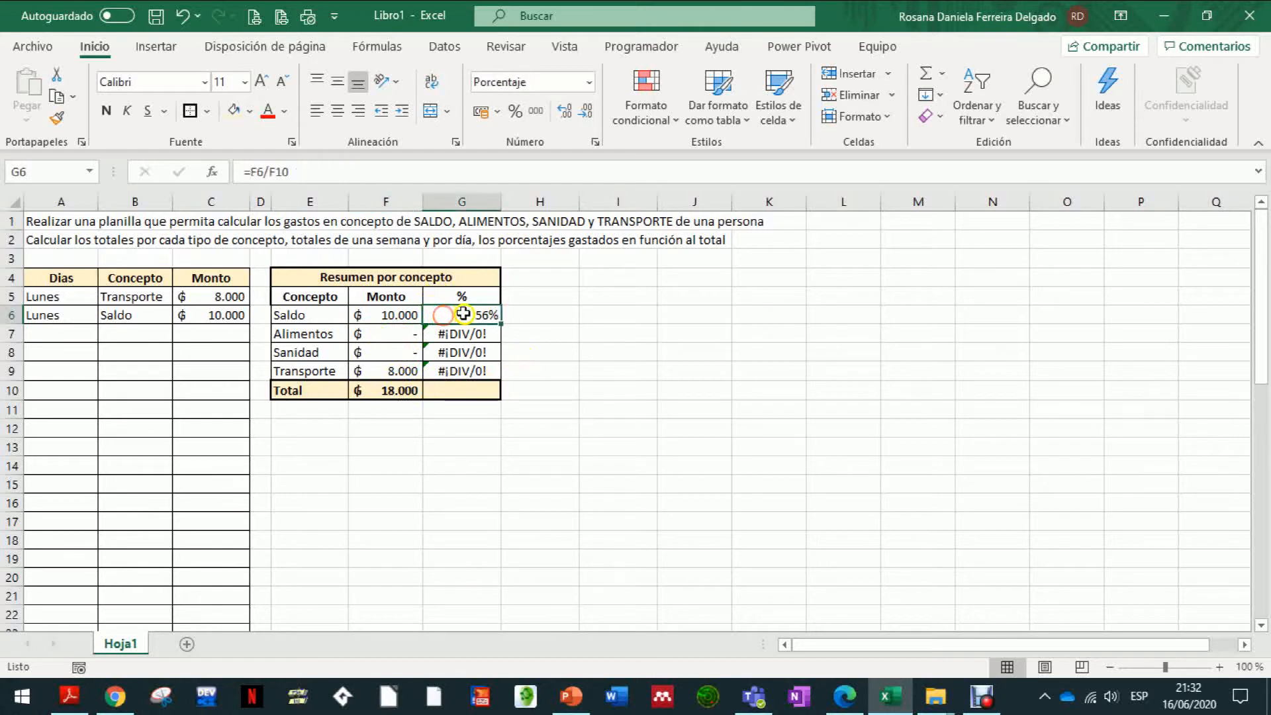
left_click(365, 170)
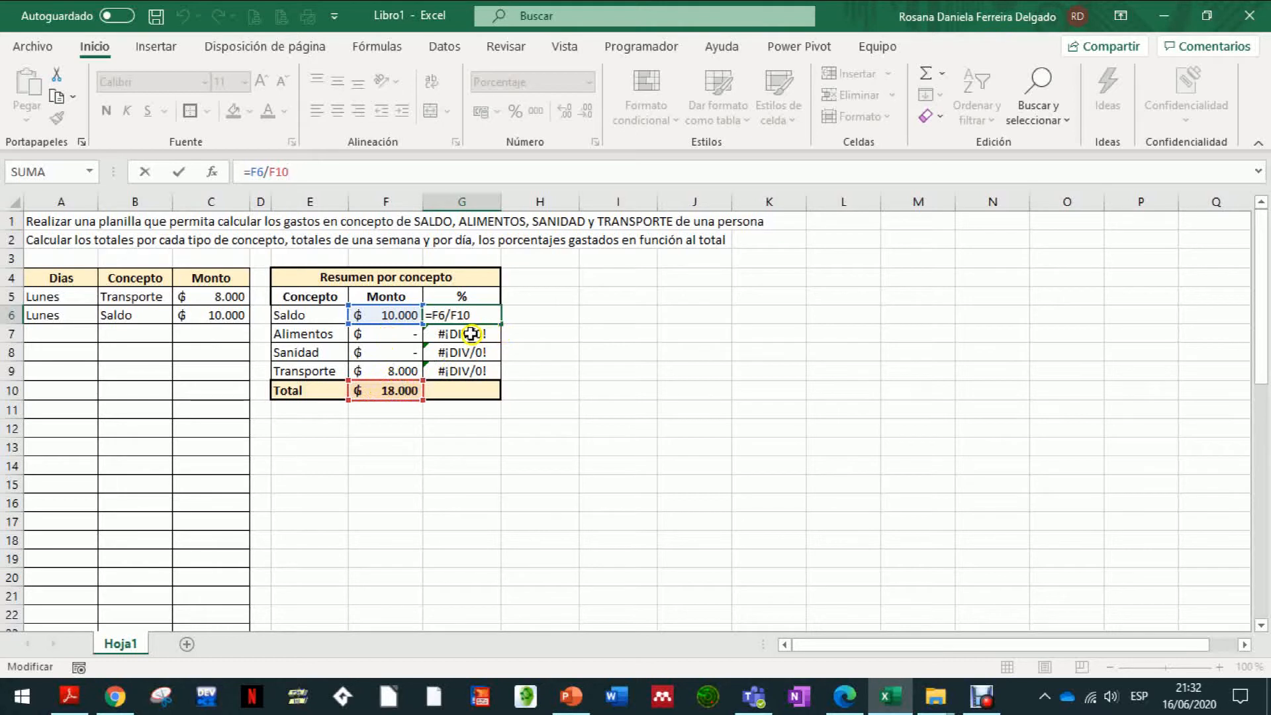
key("Return")
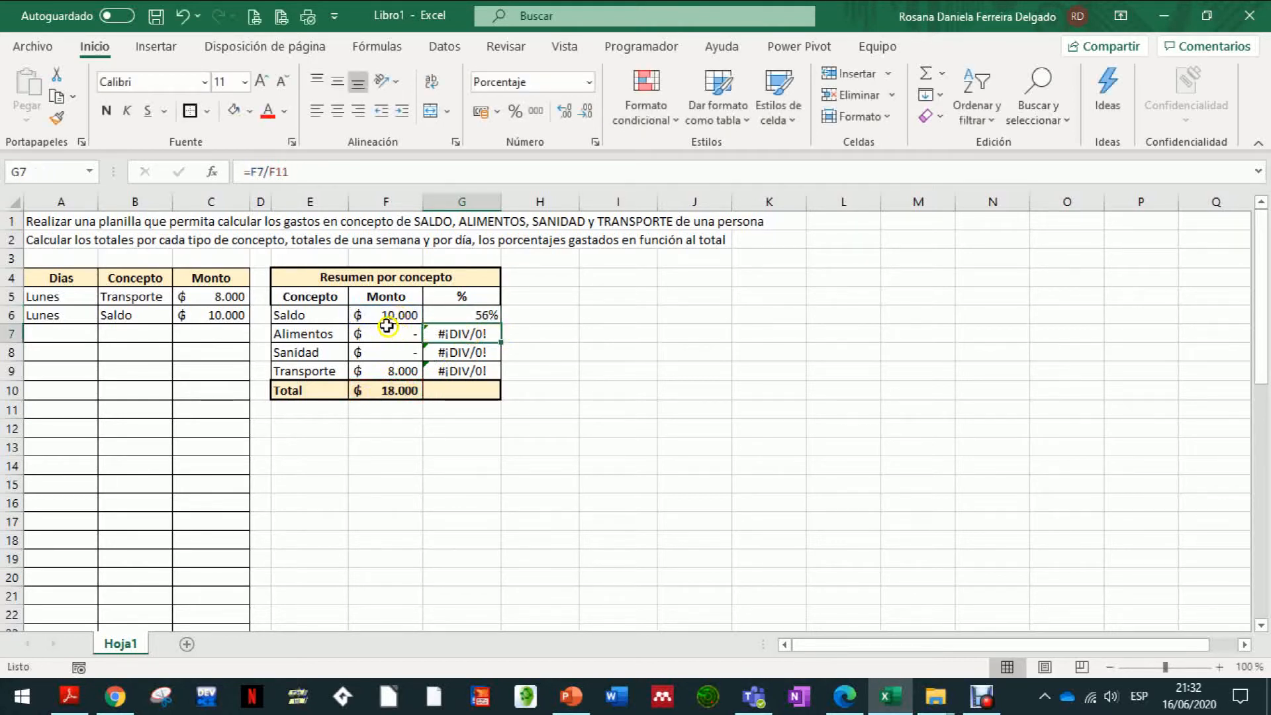
left_click(314, 171)
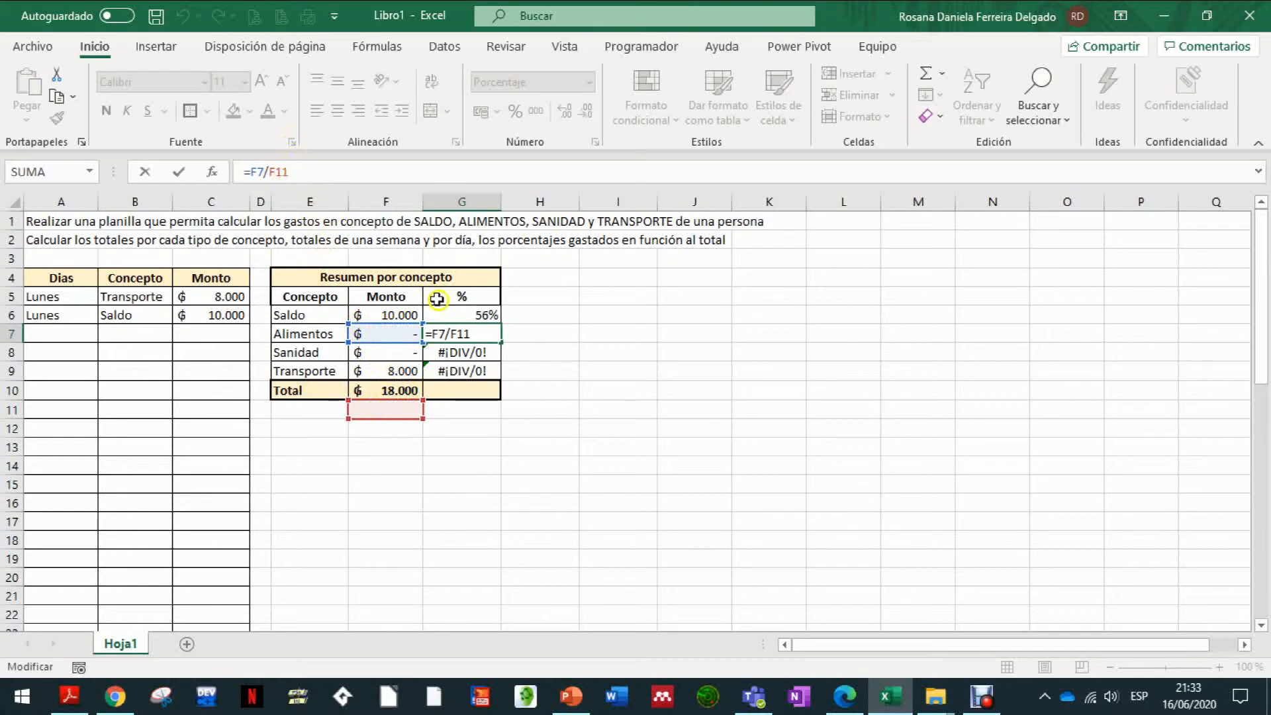
left_click(451, 315)
left_click(384, 389)
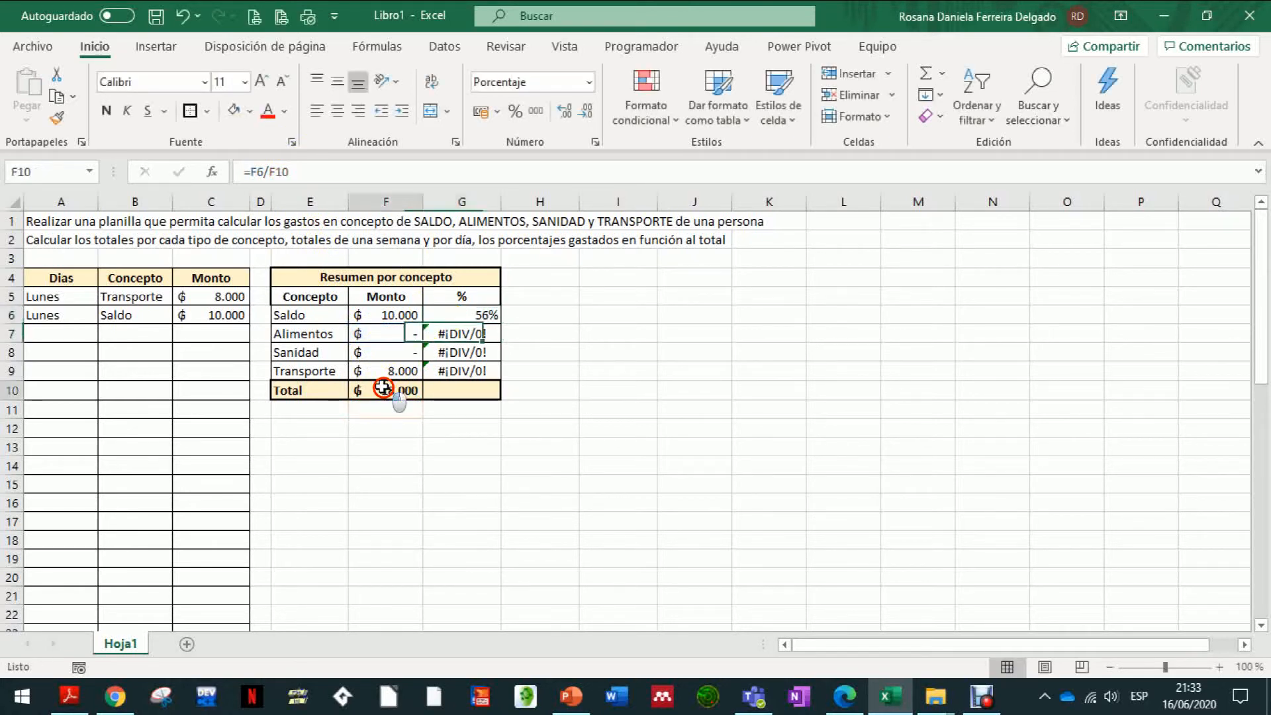
Make the total reference absolute in G6 with =F6/$F$10 and copy the formula down through G9.
left_click(461, 314)
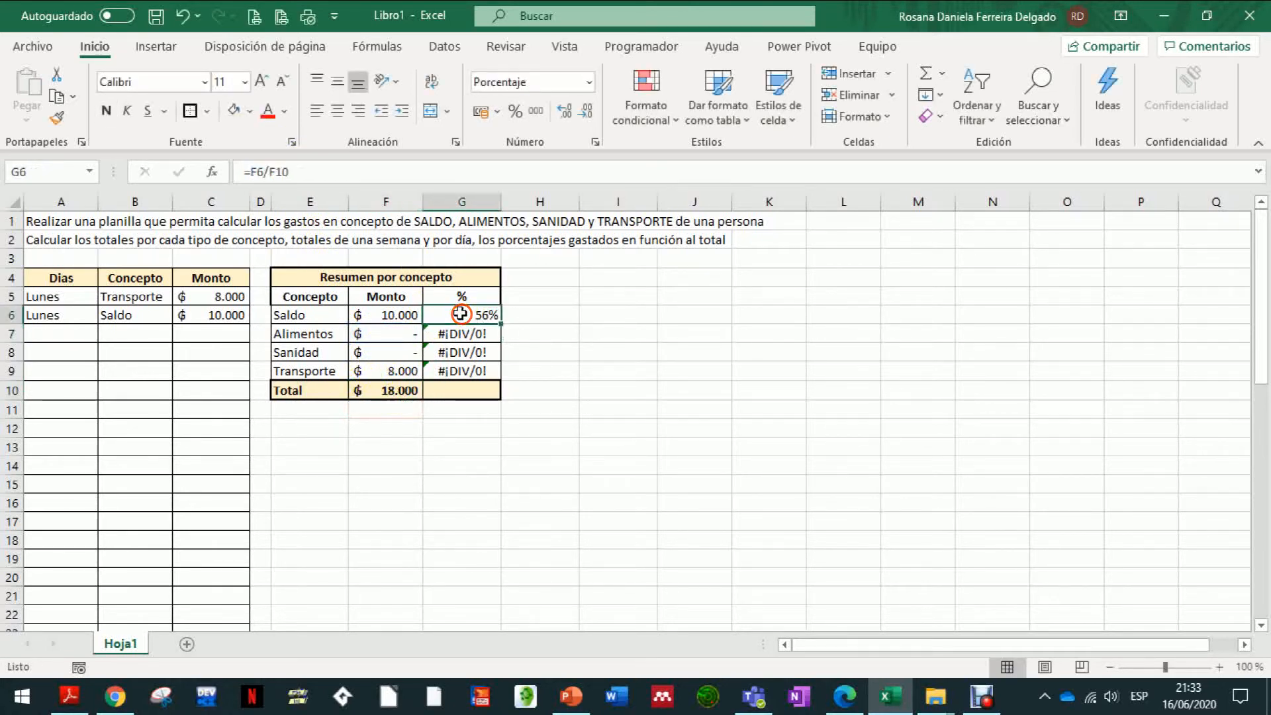
left_click(269, 170)
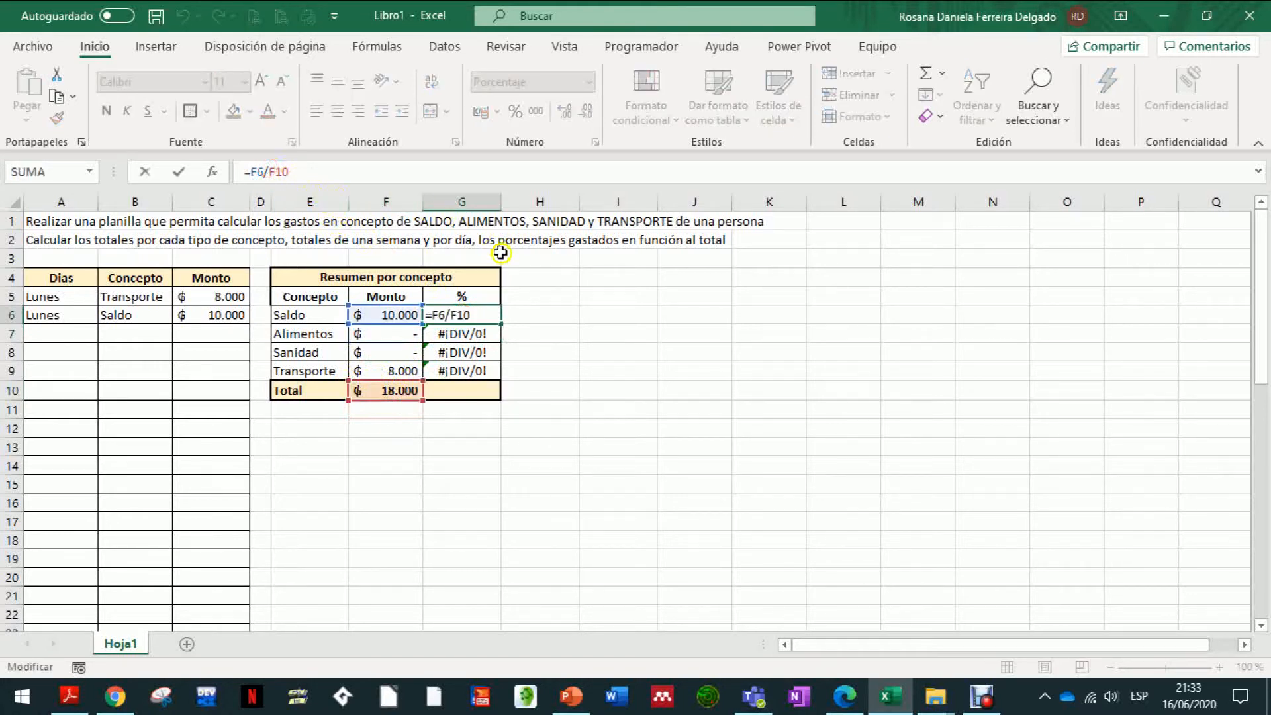
type("$F$")
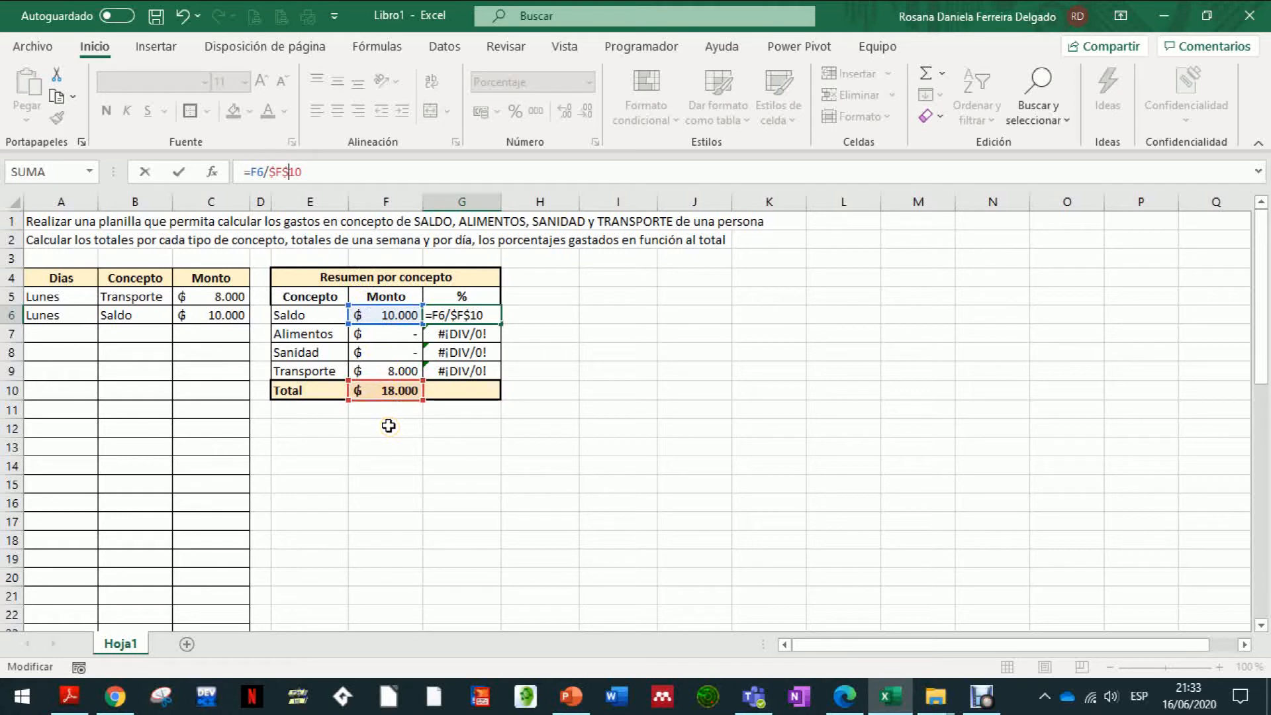
key("Return")
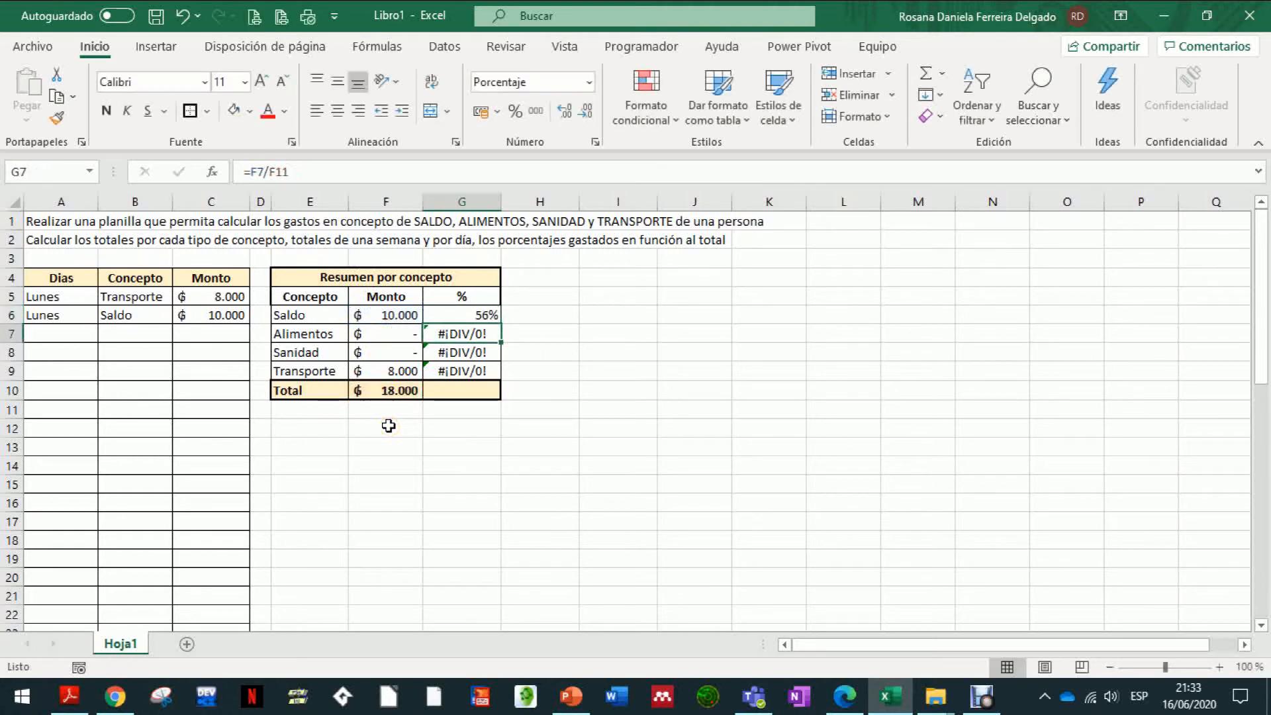
left_click(438, 313)
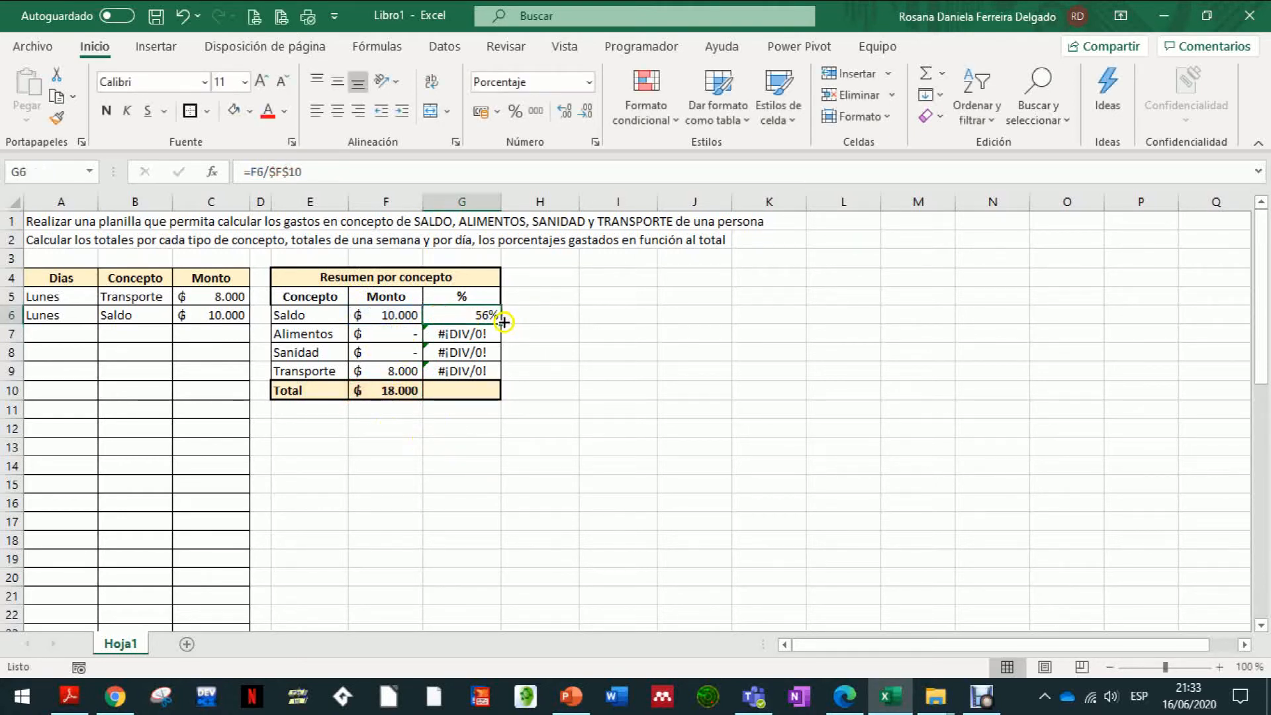
left_click_drag(500, 323, 498, 371)
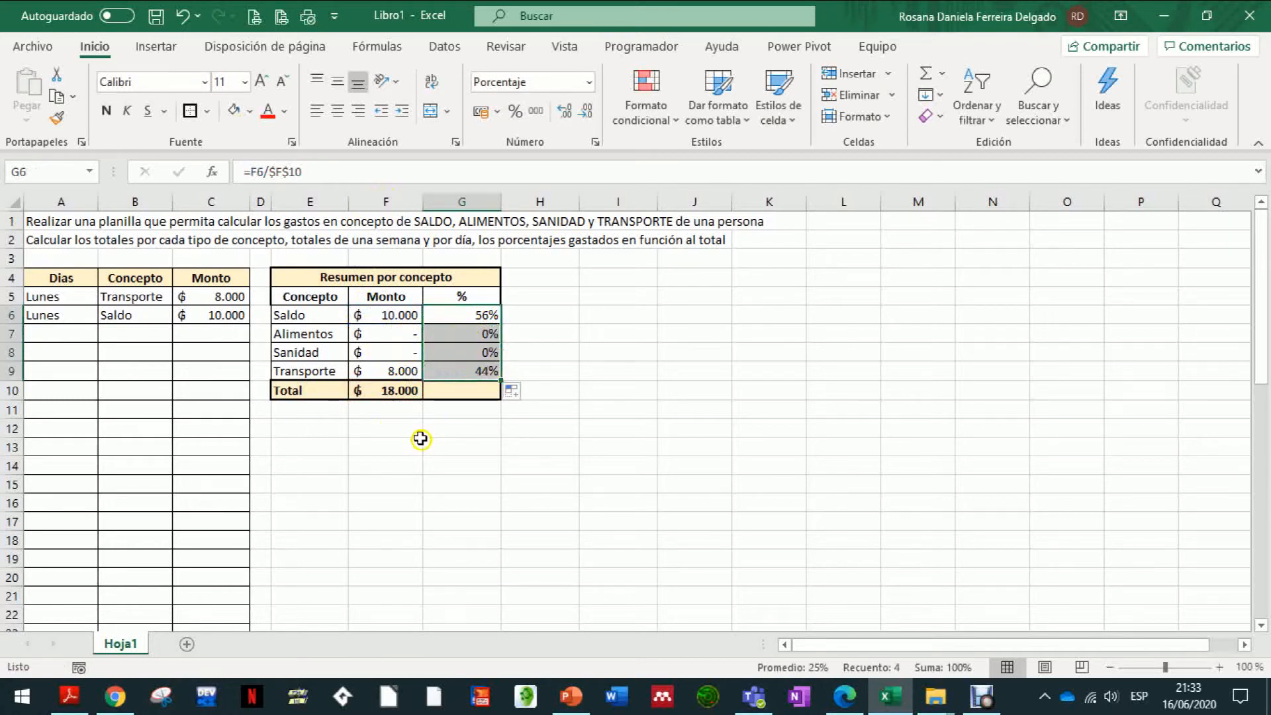
Check the cell references of the copied percentage formulas in G7, G8 and G9.
left_click(446, 330)
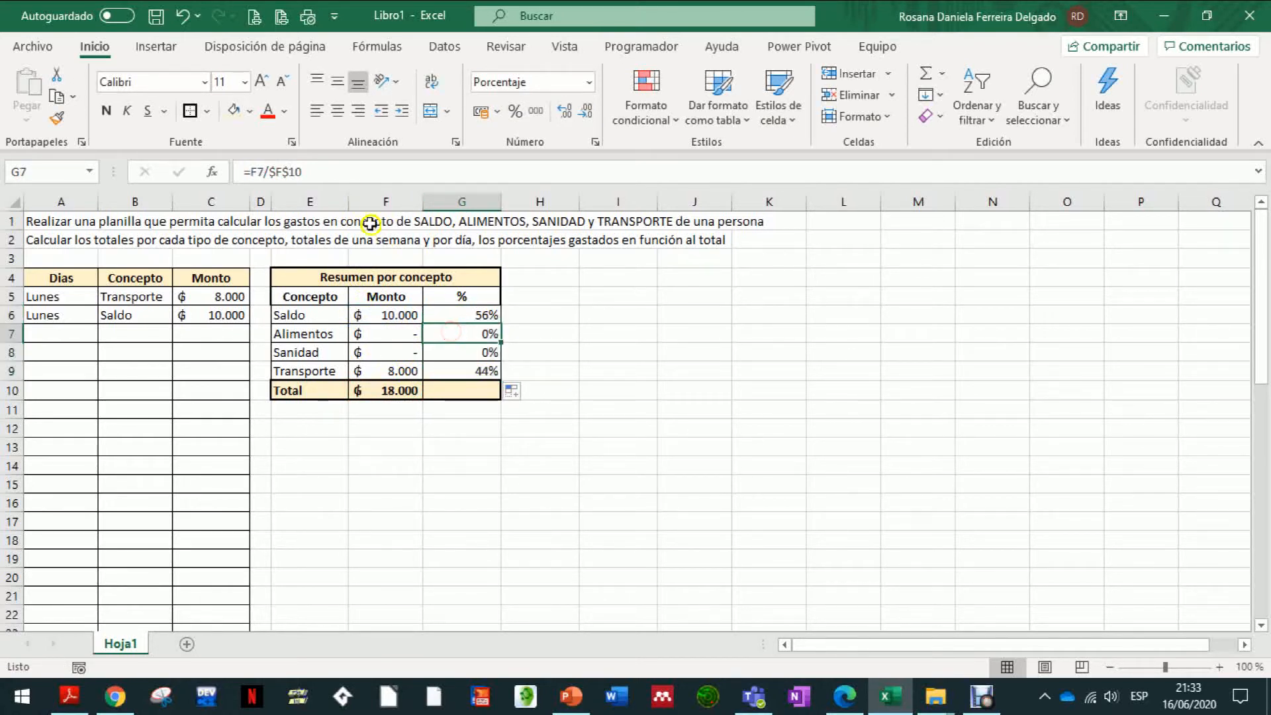
left_click(336, 163)
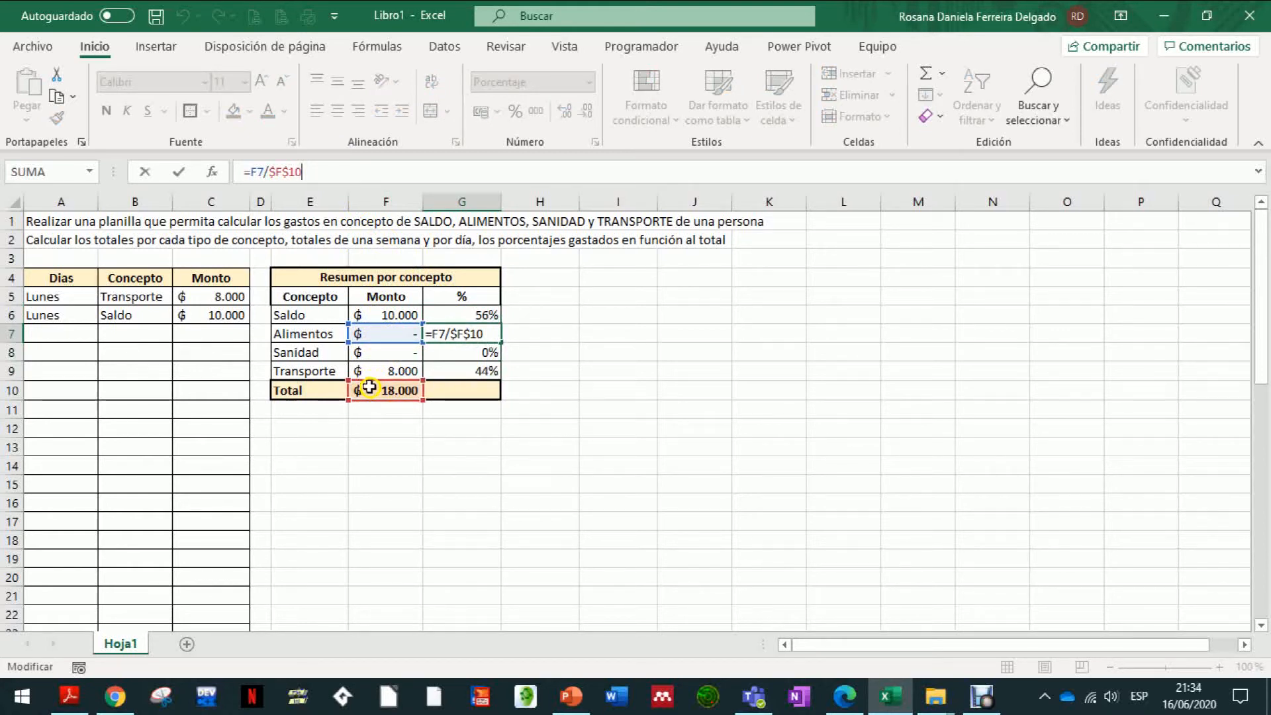
key("Return")
key("F2")
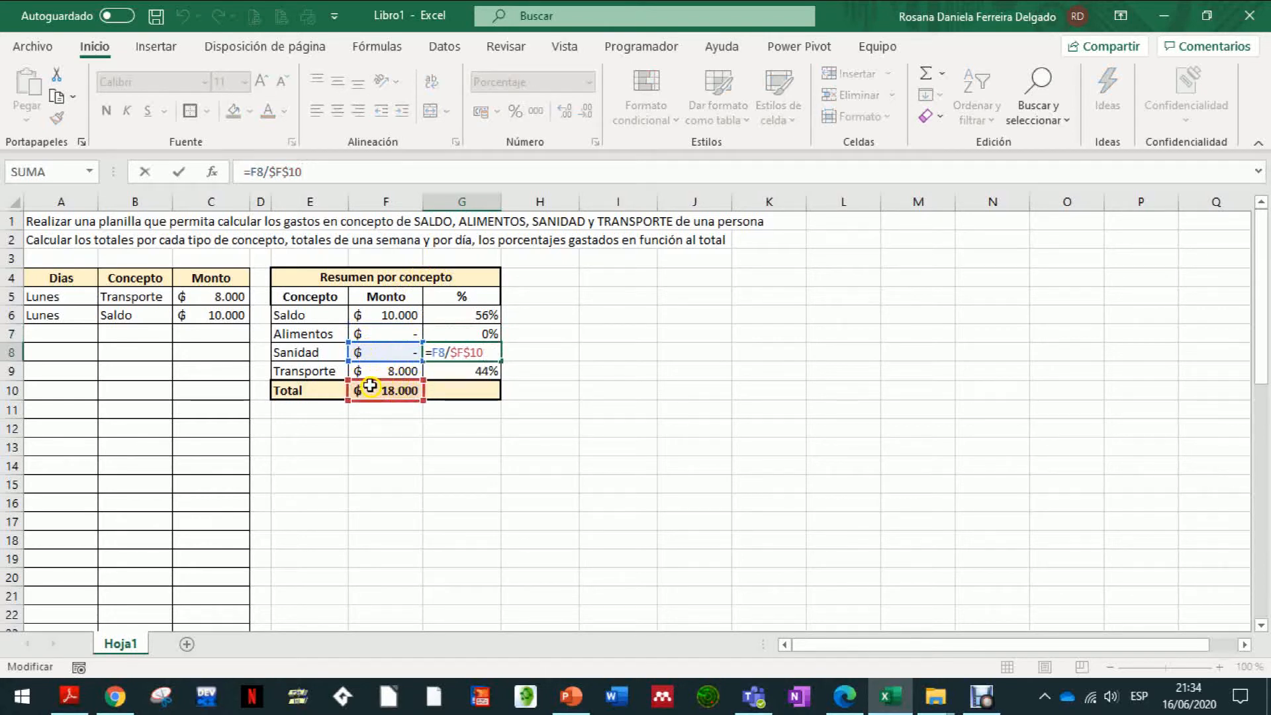
key("Return")
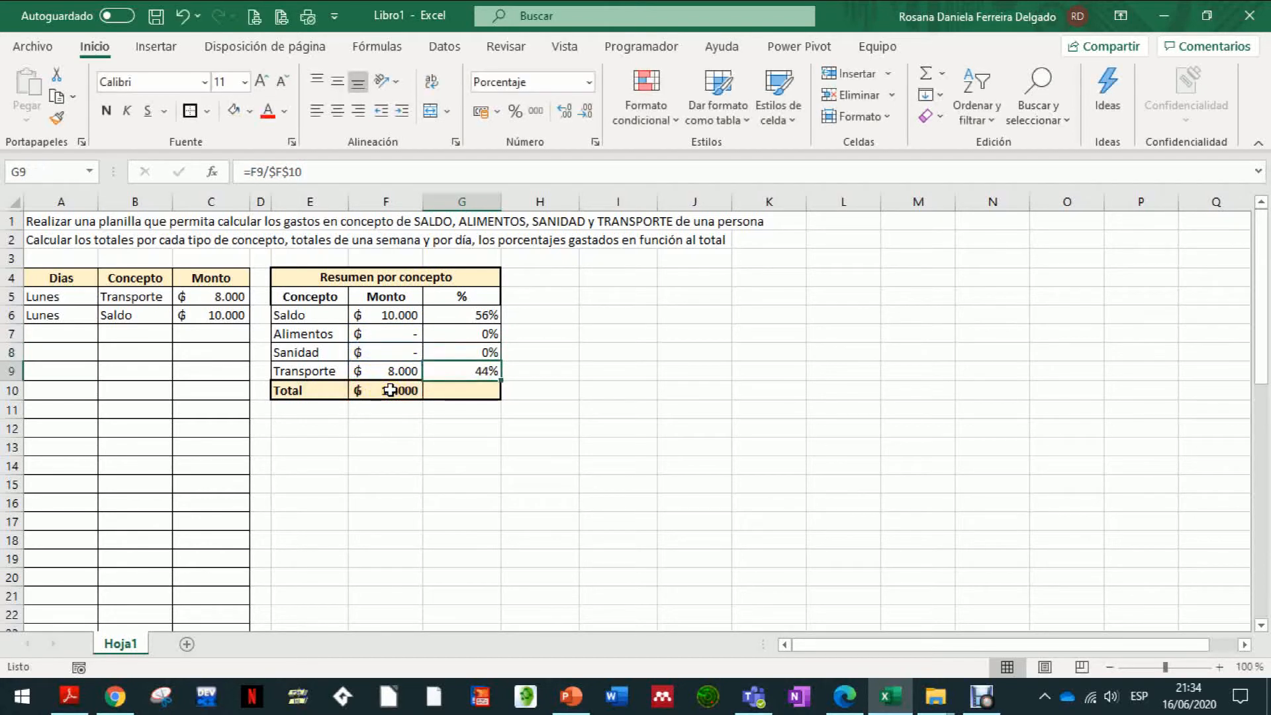
key("F2")
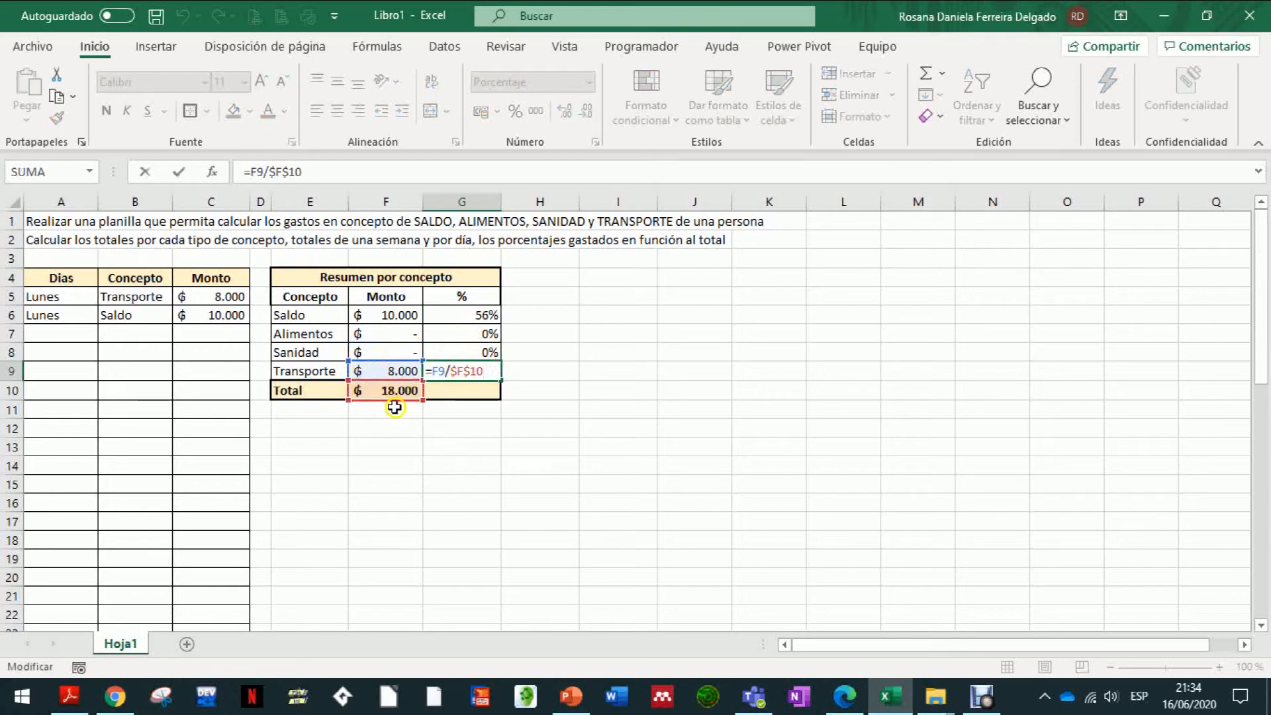
key("Return")
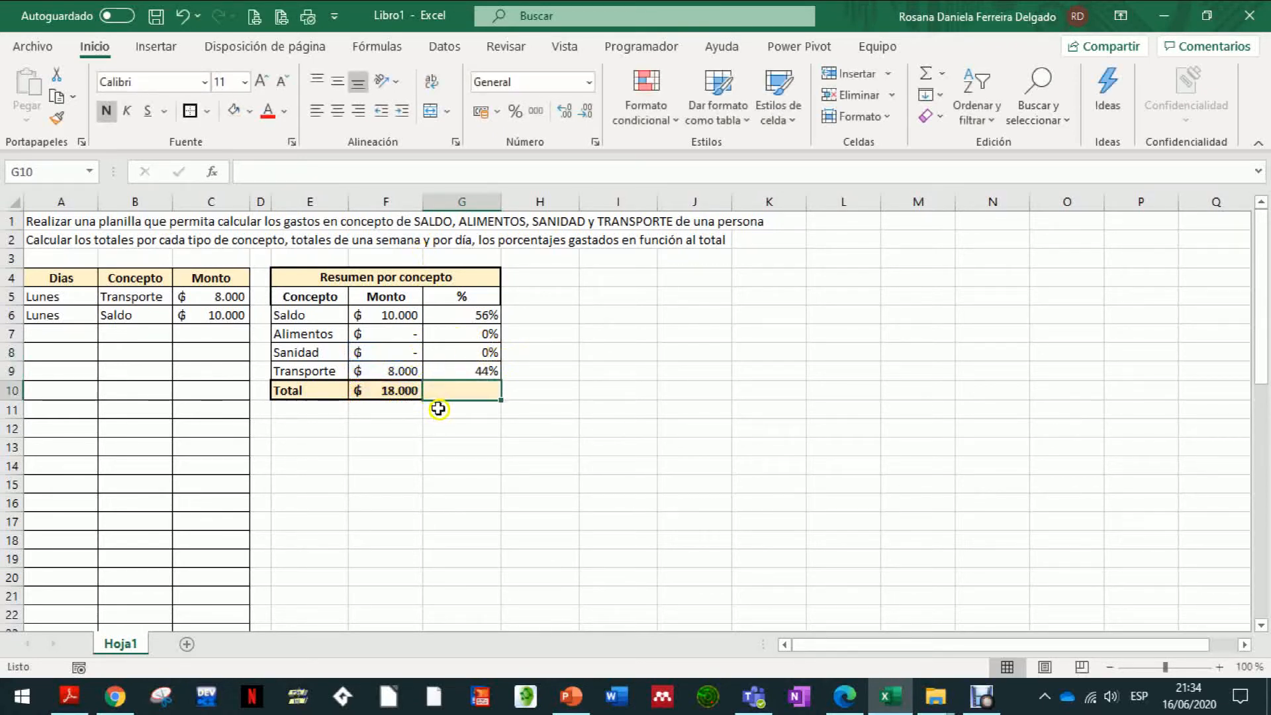
left_click(441, 311)
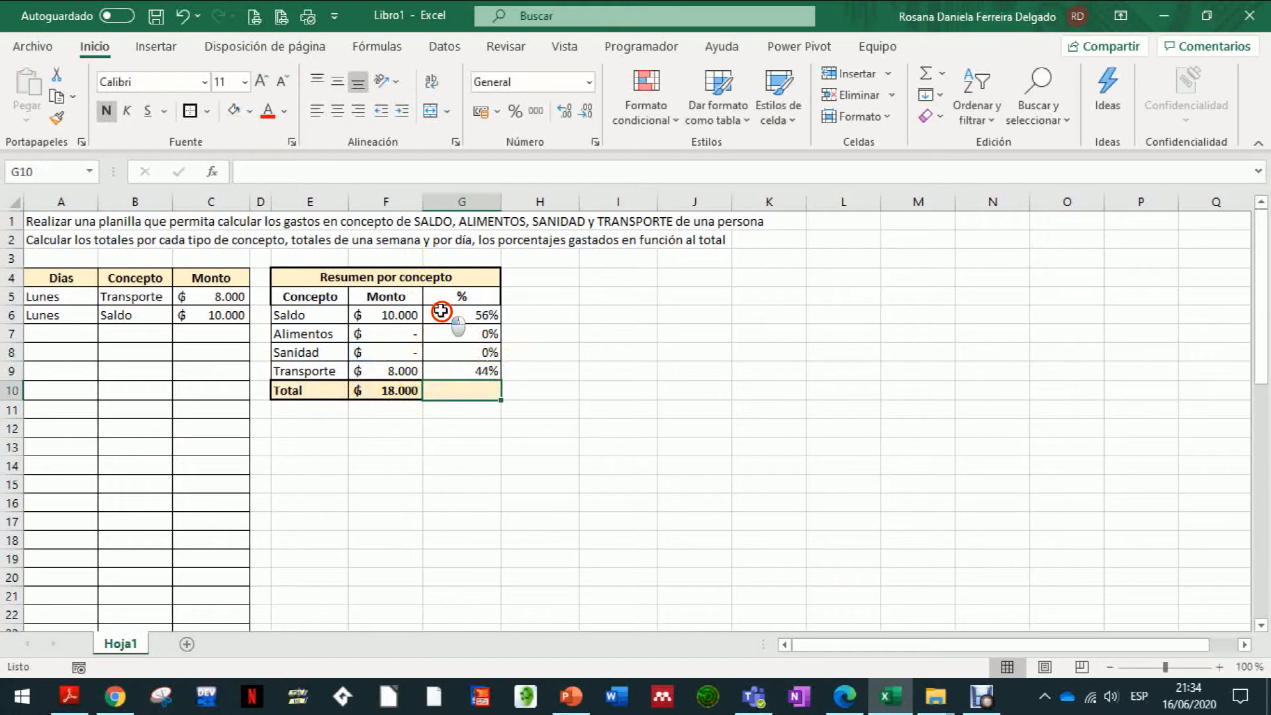
Add up the percentages G6:G9 in the Total row at G10 with the SUMA function.
left_click(273, 169)
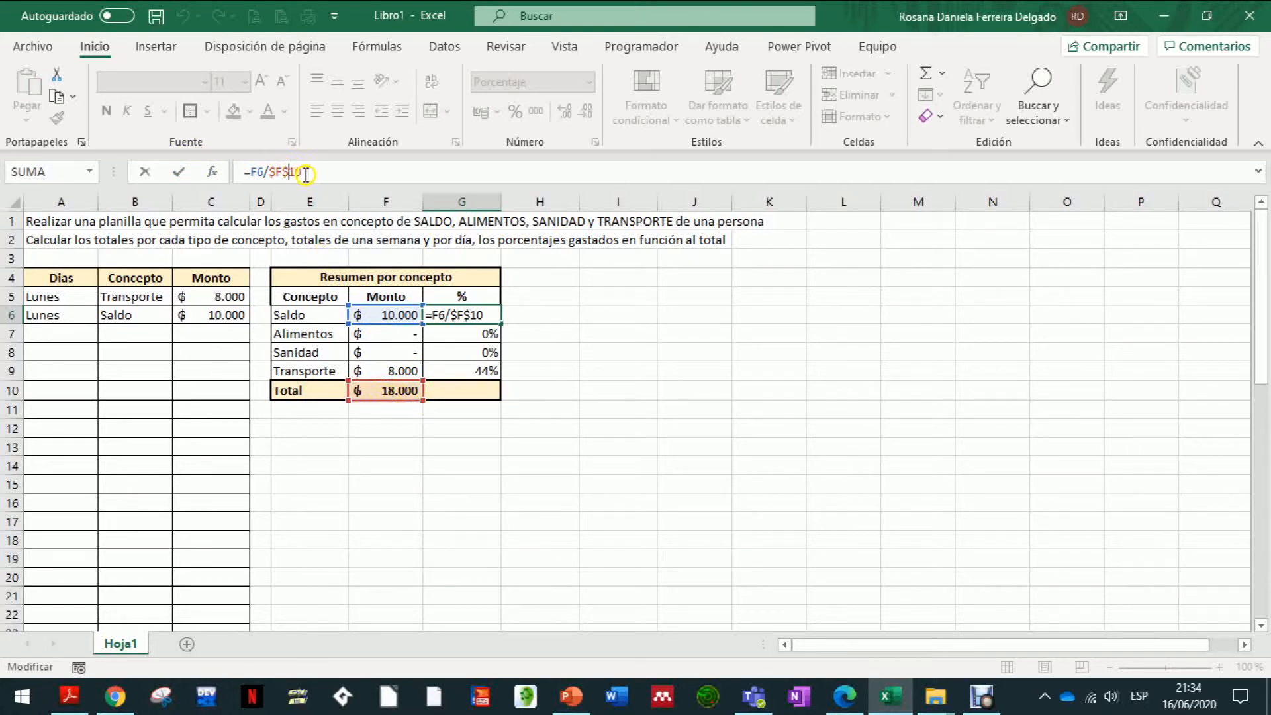
left_click(180, 173)
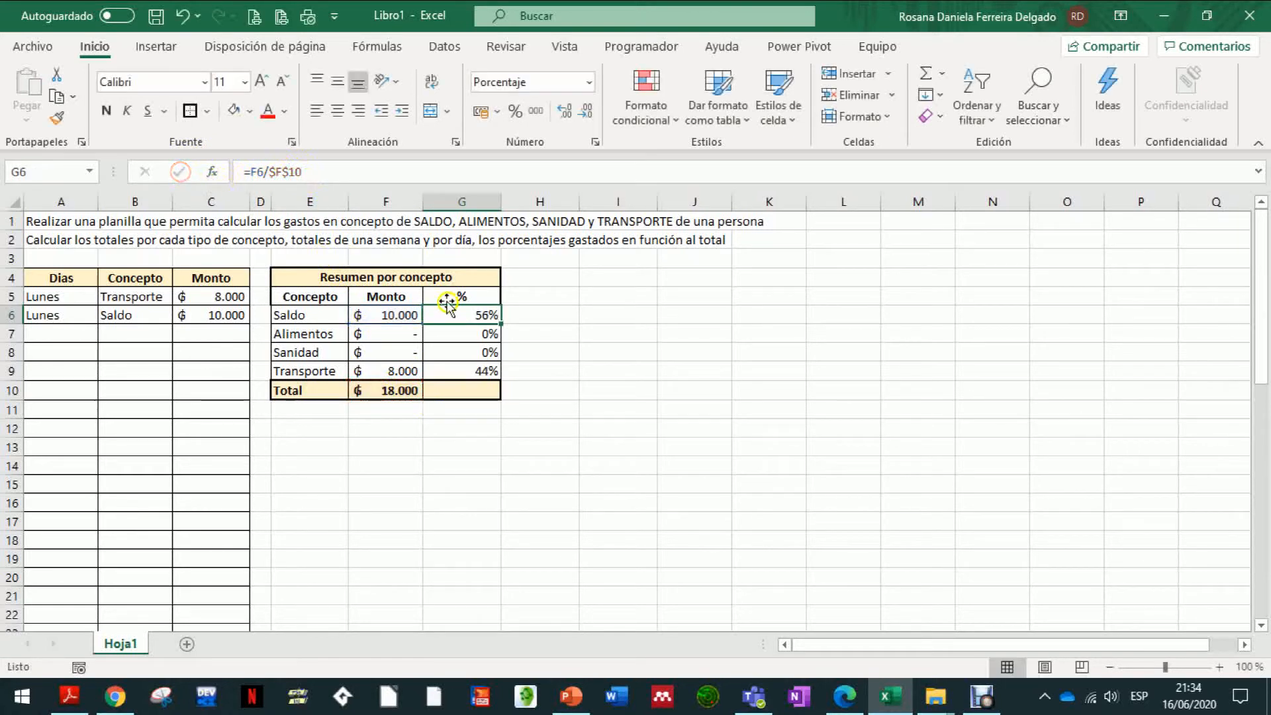
left_click(454, 389)
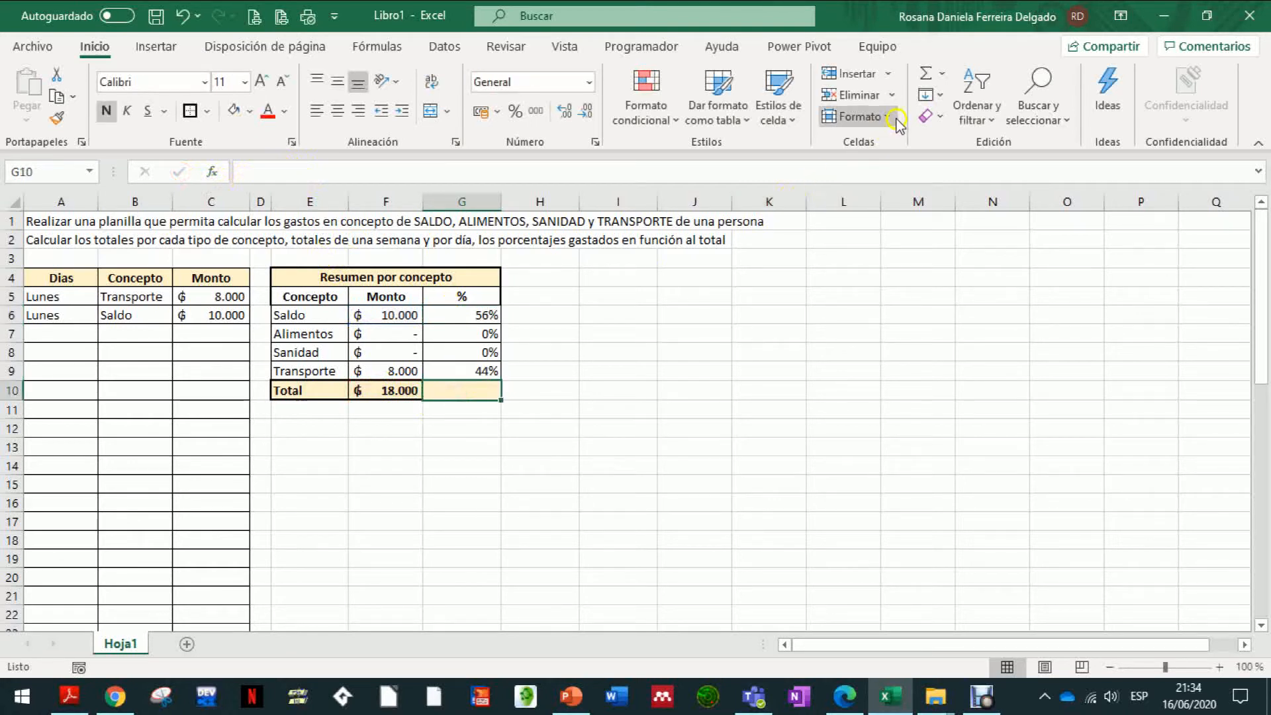
left_click(923, 76)
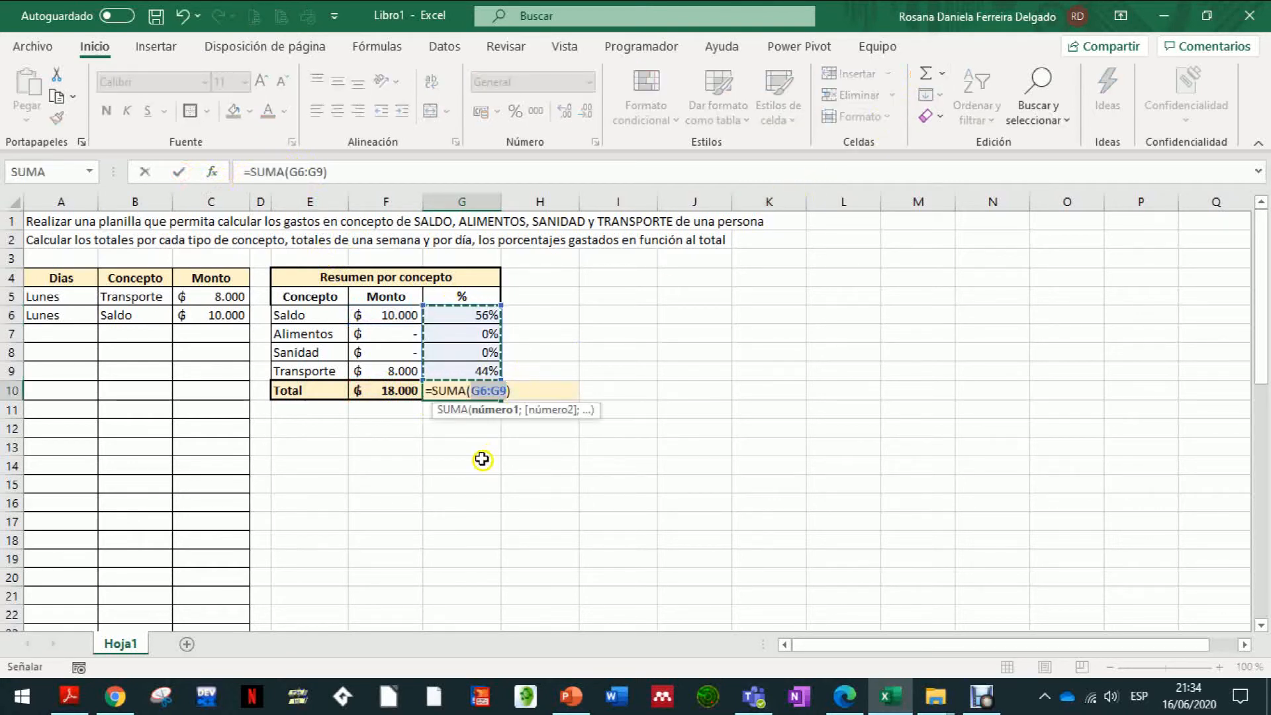
key("Return")
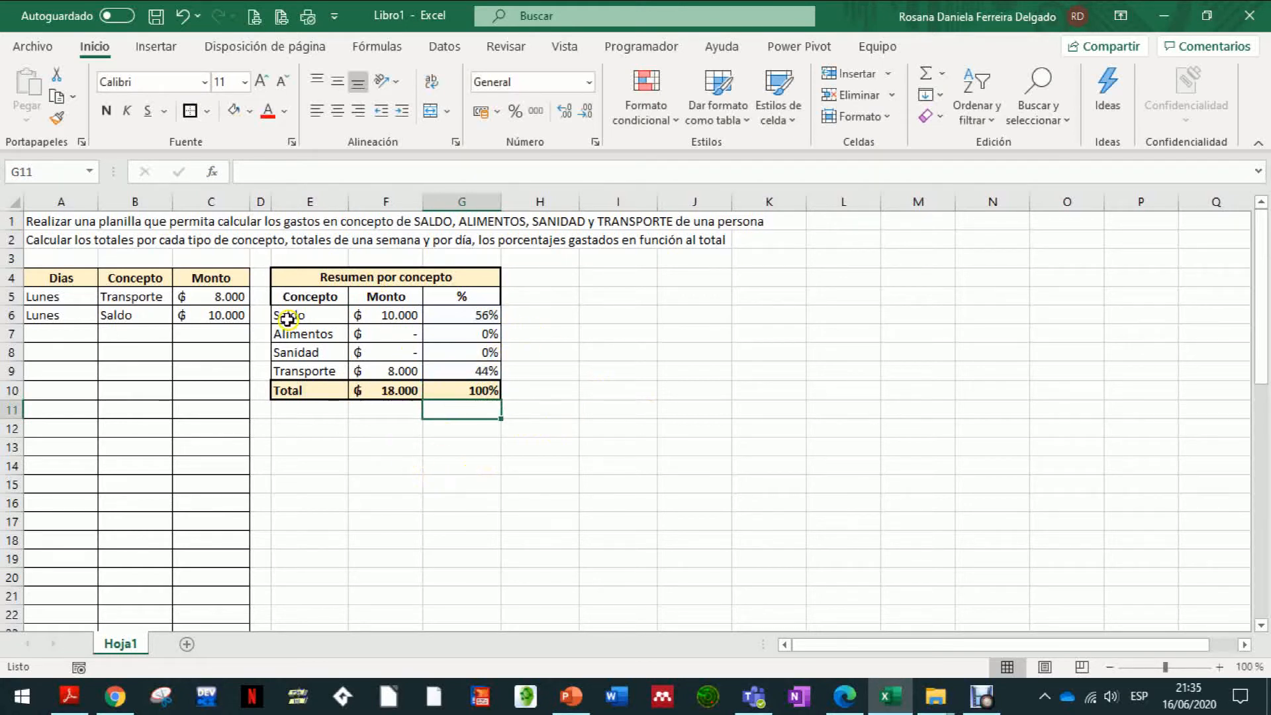
Record a new expense in row 7 with day Lunes, concept Sanidad and amount 15.000.
left_click(78, 334)
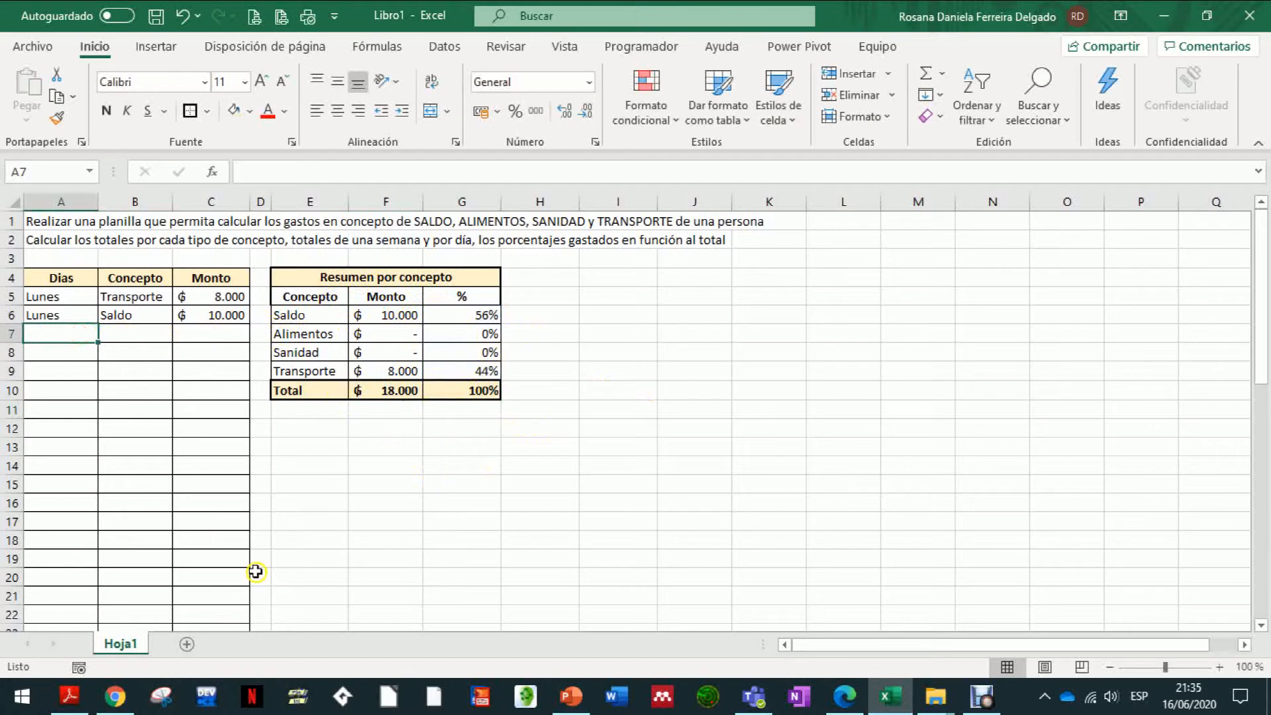
type("Lunes")
key("Tab")
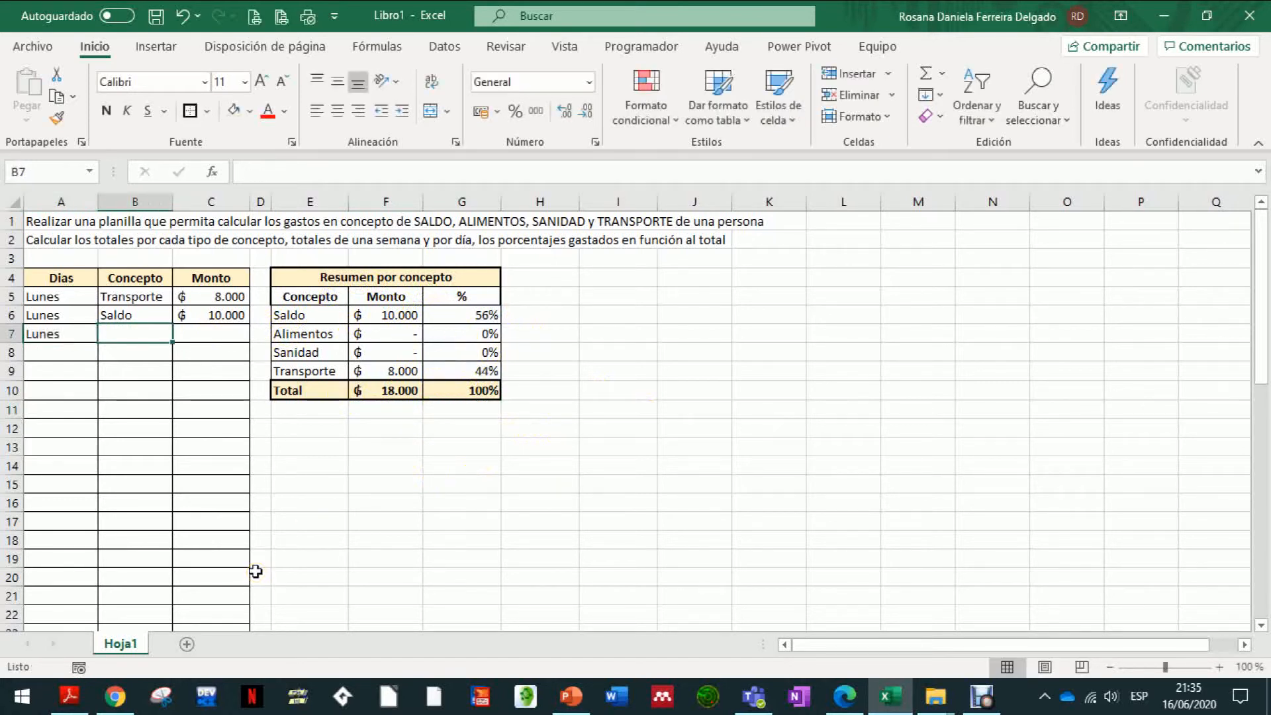
type("Sani")
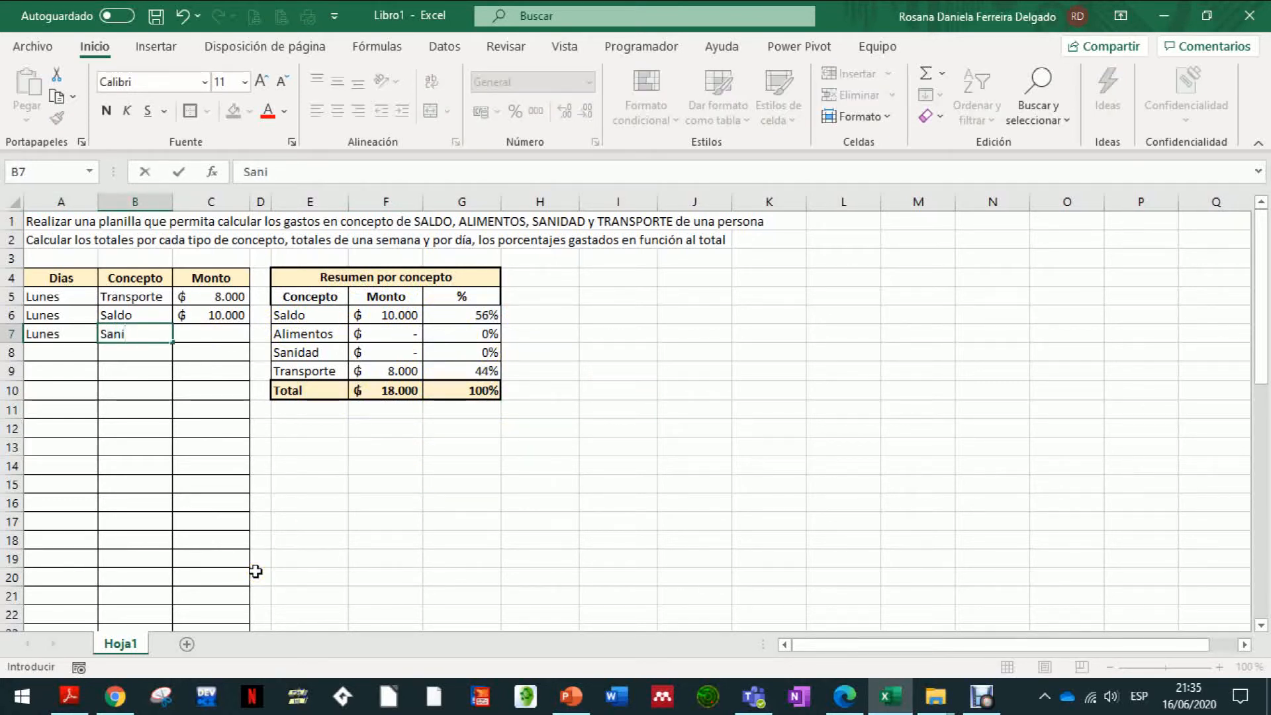
type("dad")
key("Tab")
type("15")
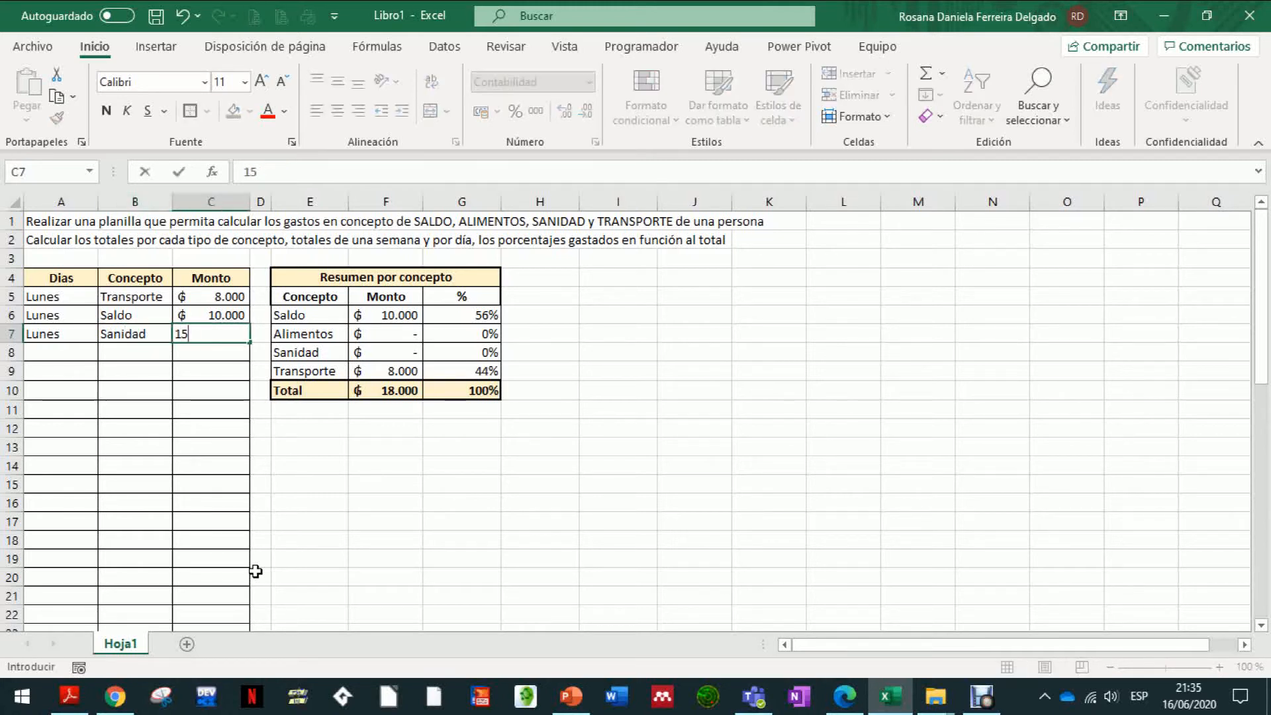
key("Return")
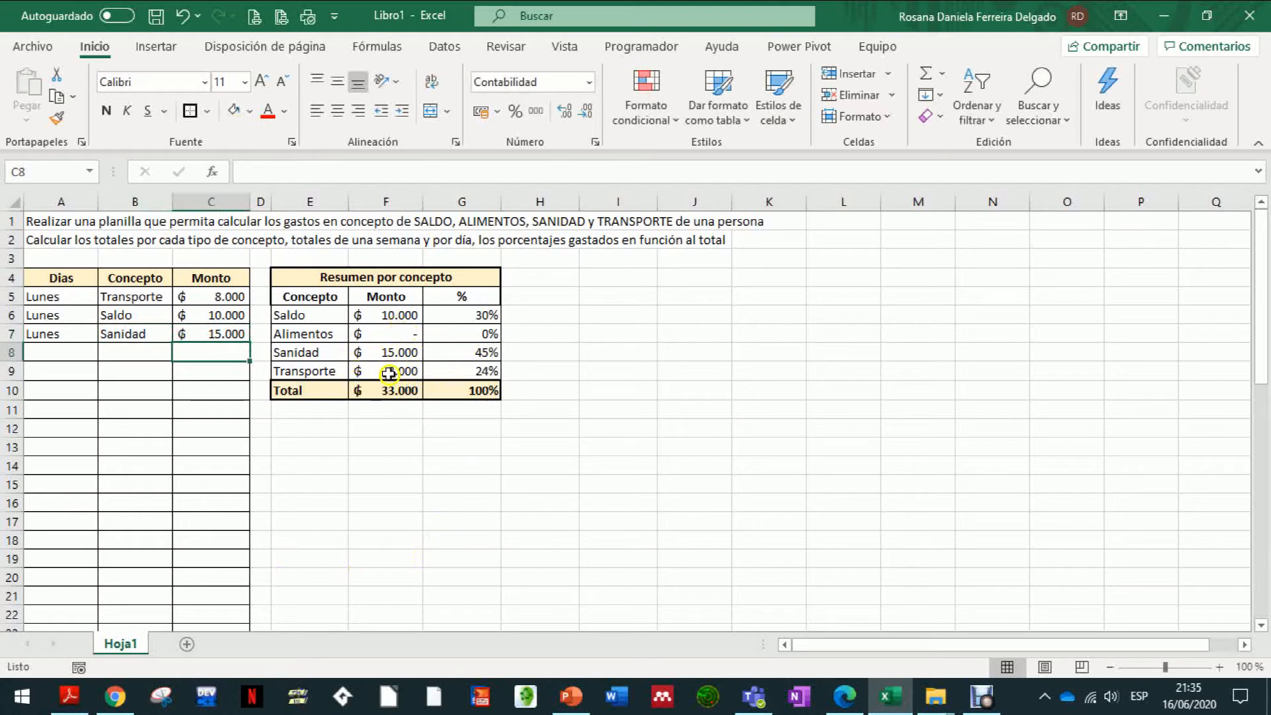
Narrow column H into a thin spacer beside the Resumen por concepto table.
left_click_drag(518, 416, 483, 439)
left_click(484, 439)
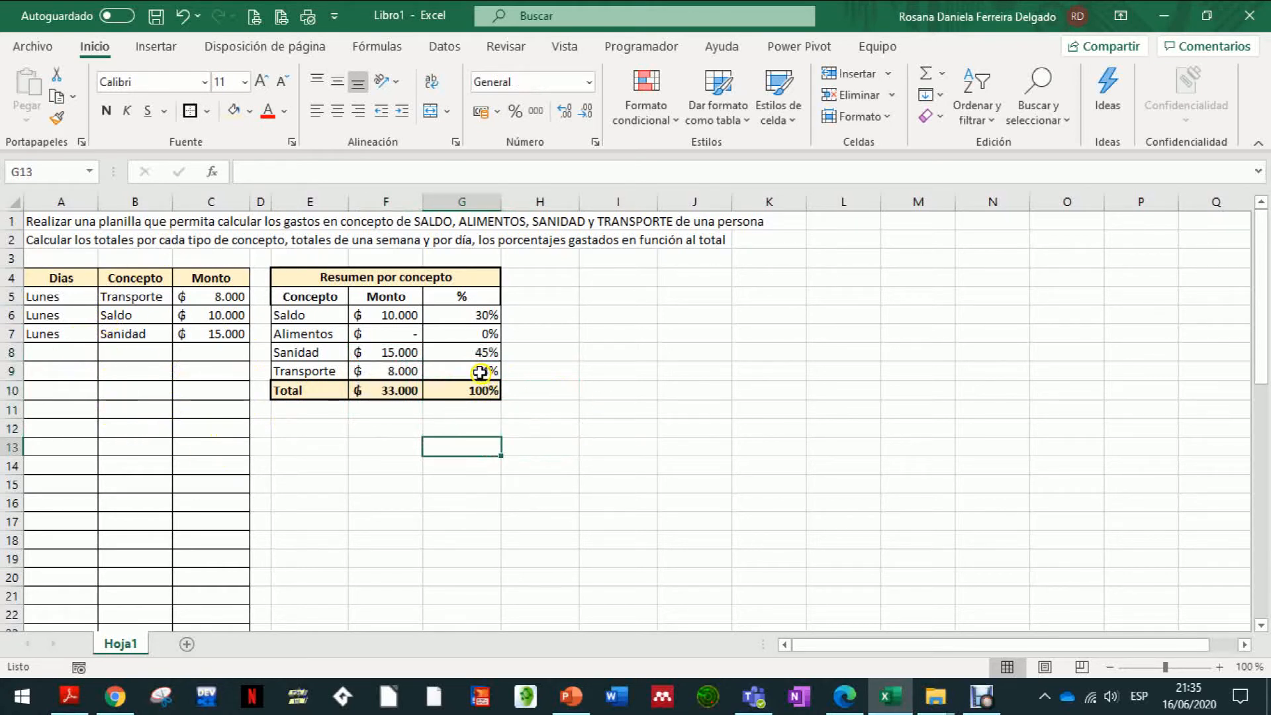
left_click_drag(583, 202, 528, 203)
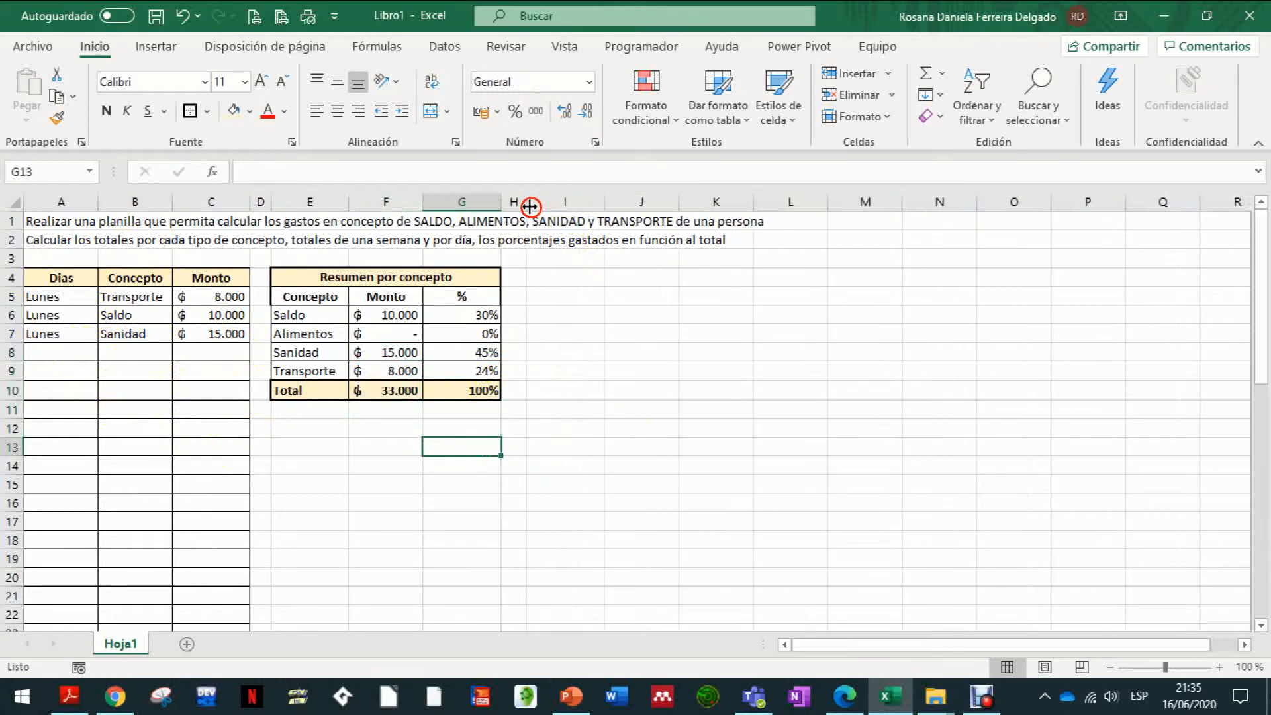
left_click(315, 252)
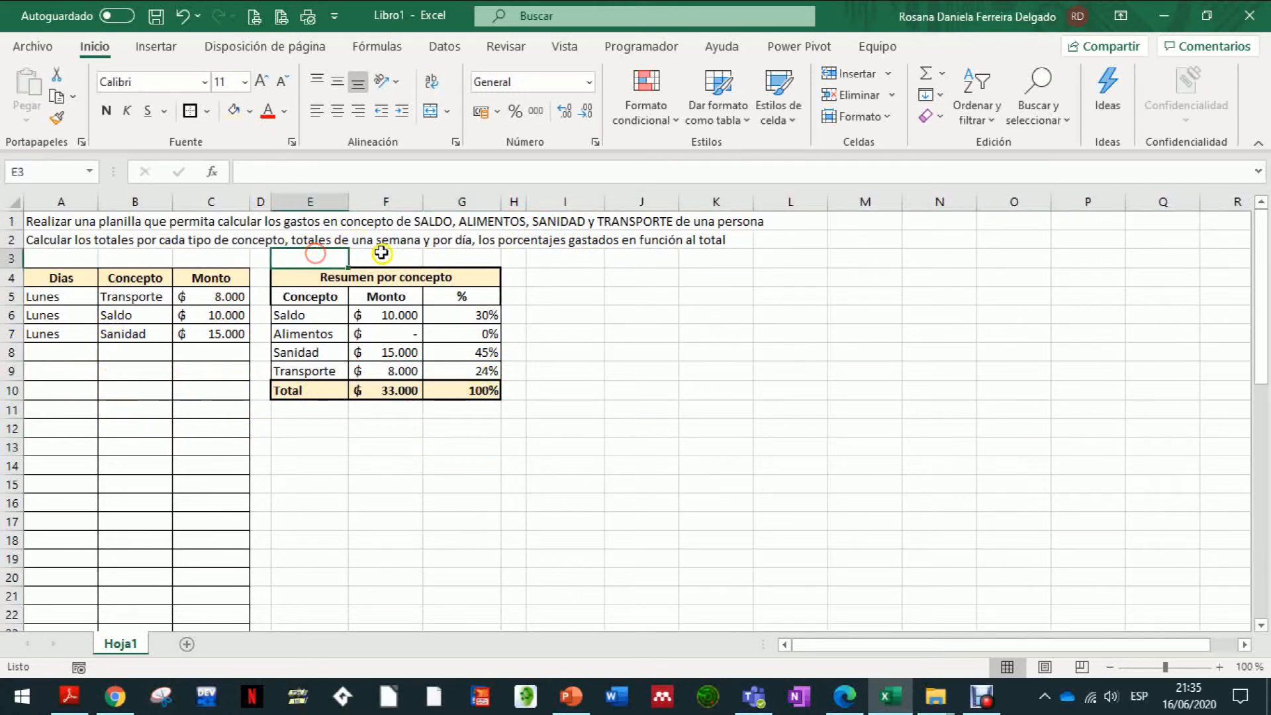
Enter the title "Resumen por dias" in I4 for a second summary table.
left_click(553, 271)
type("Resumen por")
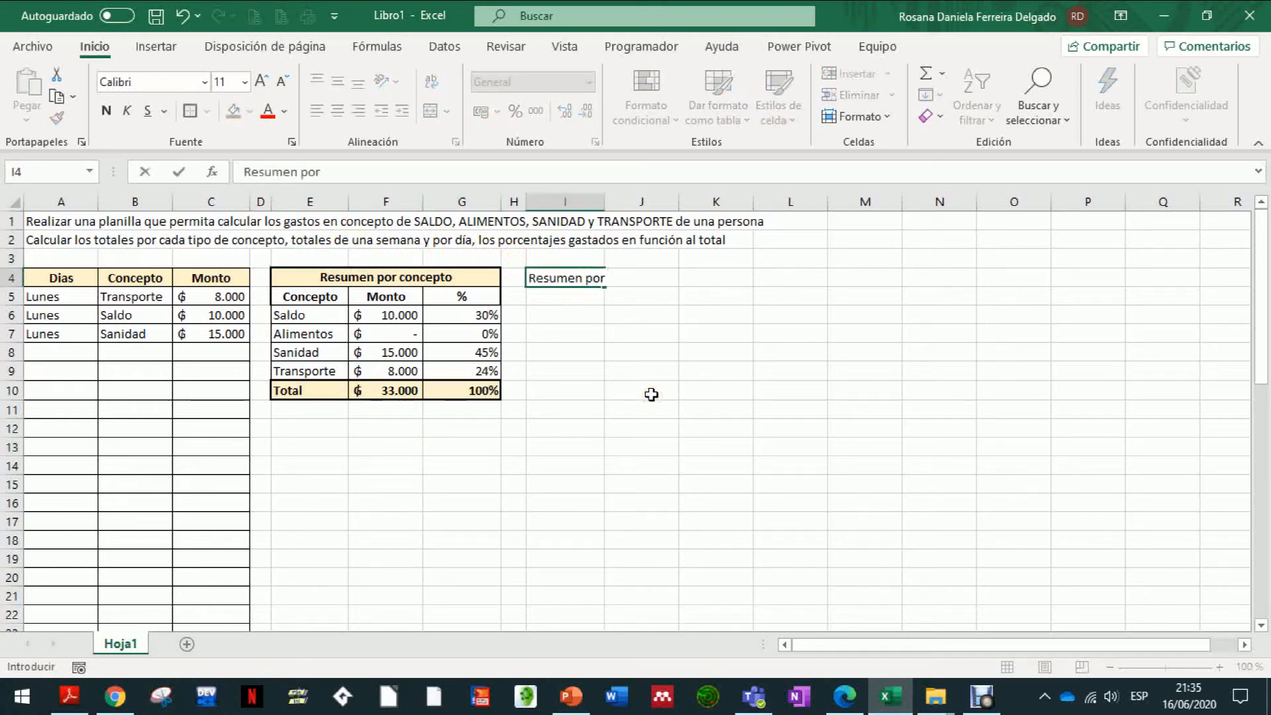
type(" dias")
key("Return")
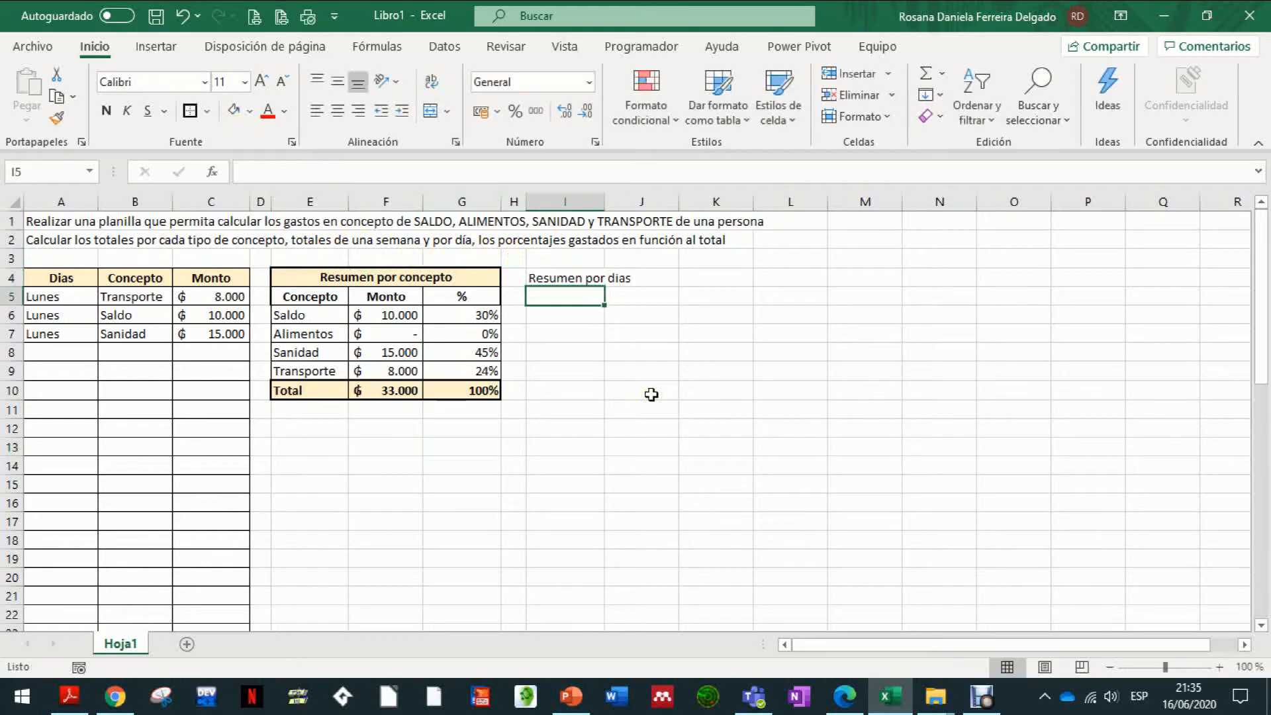
Enter the column headings Días, Monto and % in I5, J5 and K5.
type("D")
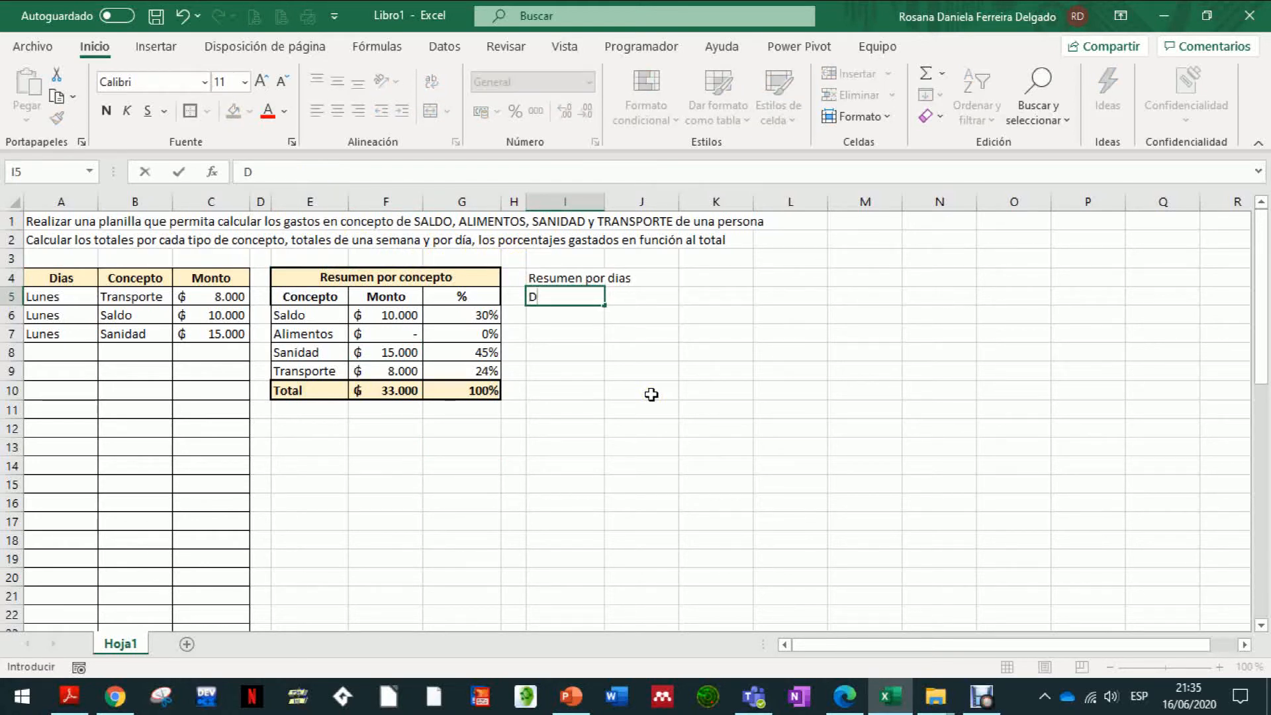
type("ías")
key("Return")
key("Up")
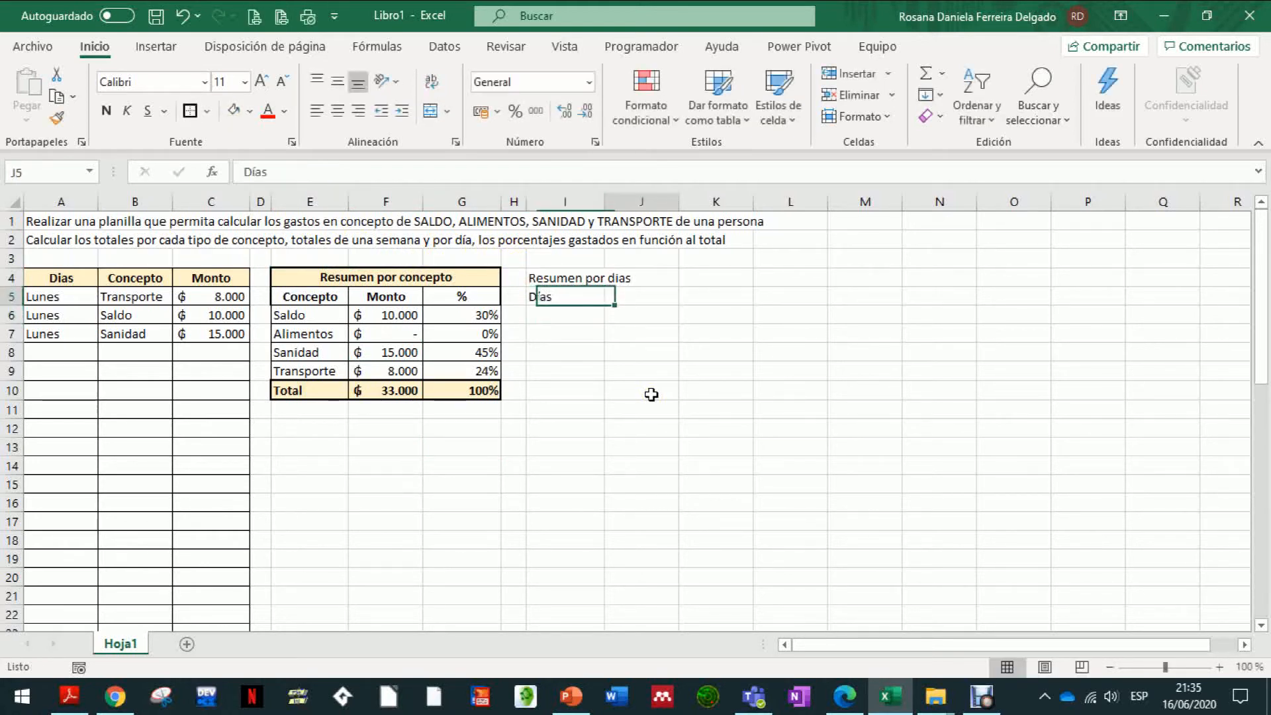
key("Right")
type("Mo")
key("Tab")
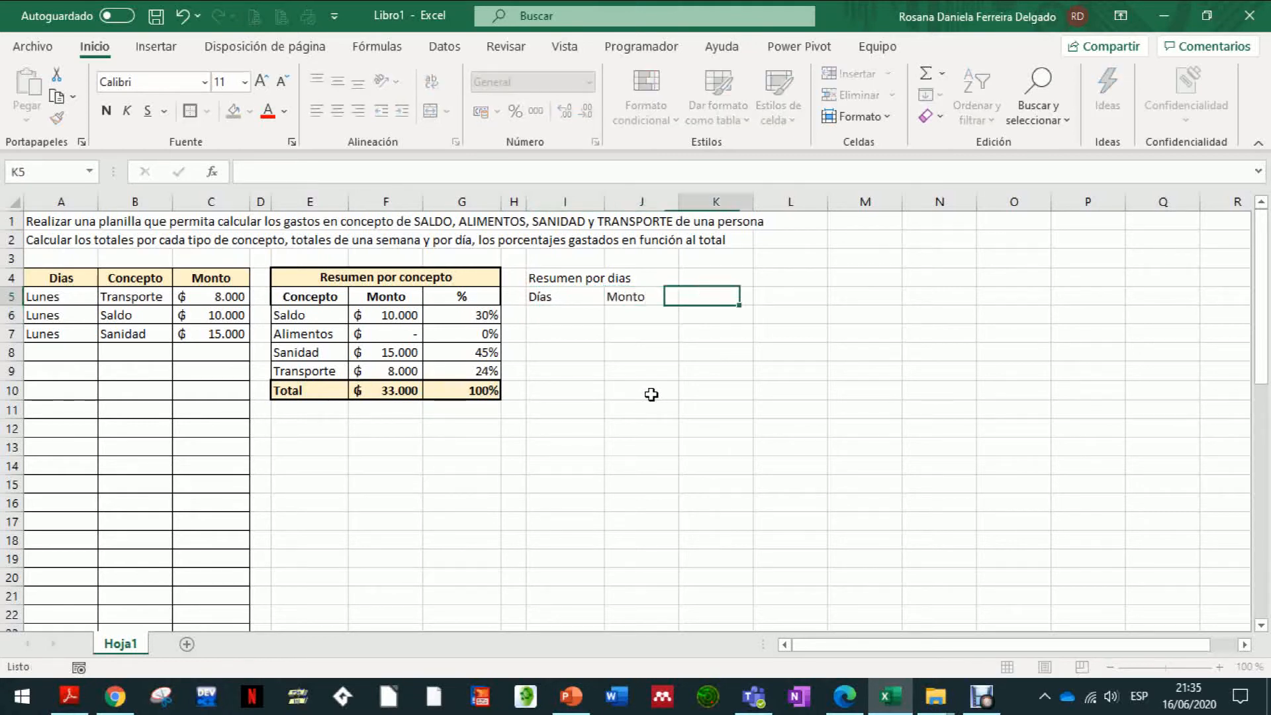
type("%")
key("Return")
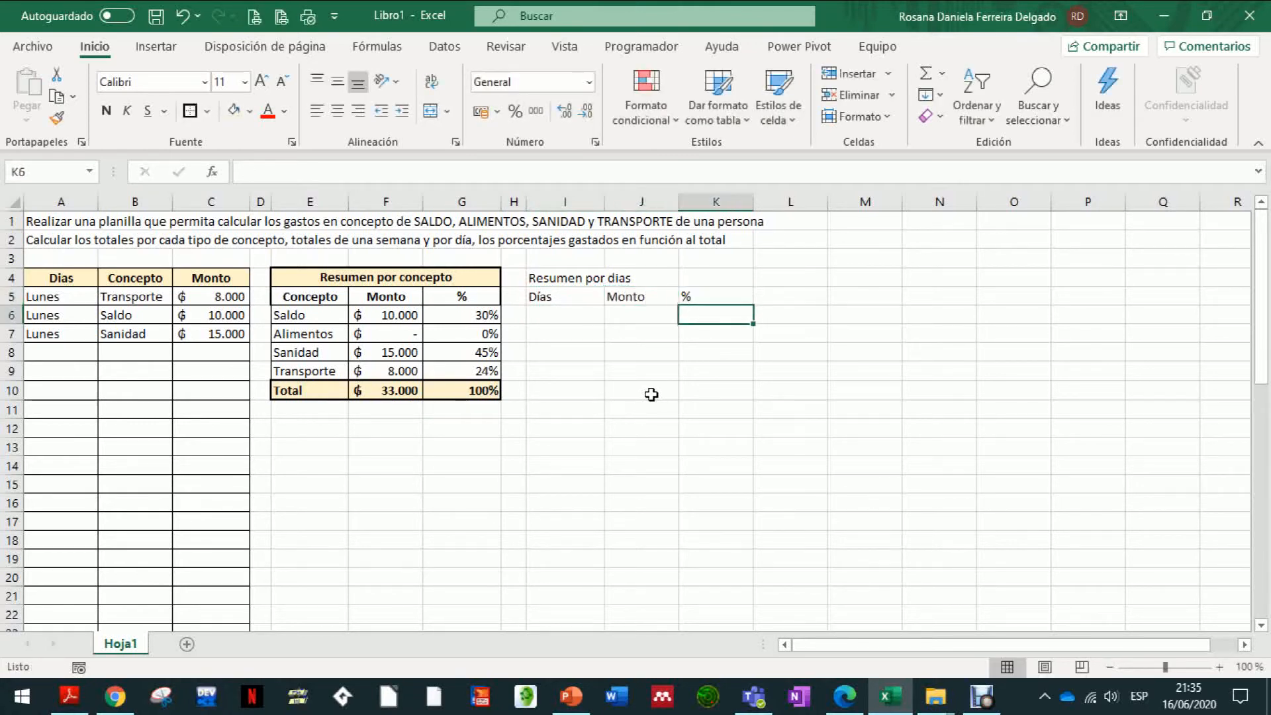
Center the headings in I4:K5 horizontally and vertically and fill them with the light orange of the other headers.
key("Left")
key("Left")
key("Up")
key("Right")
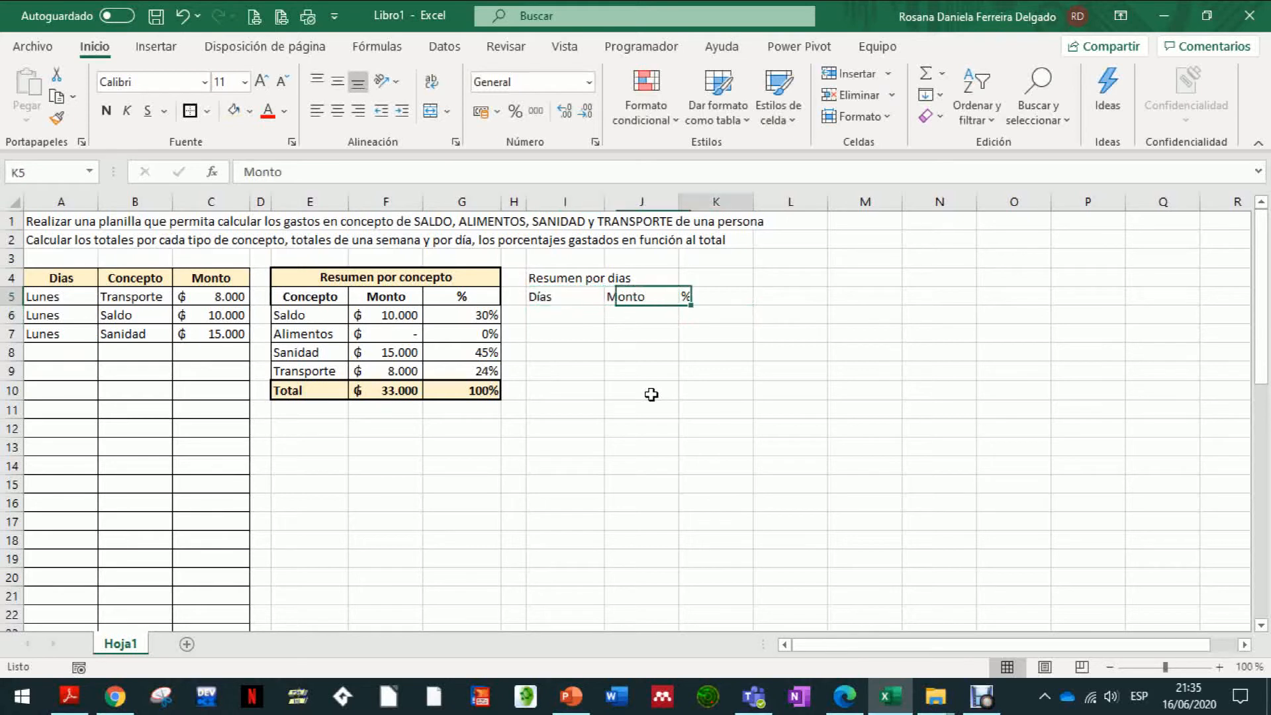
key("Left")
key("Up")
key("shift+Down")
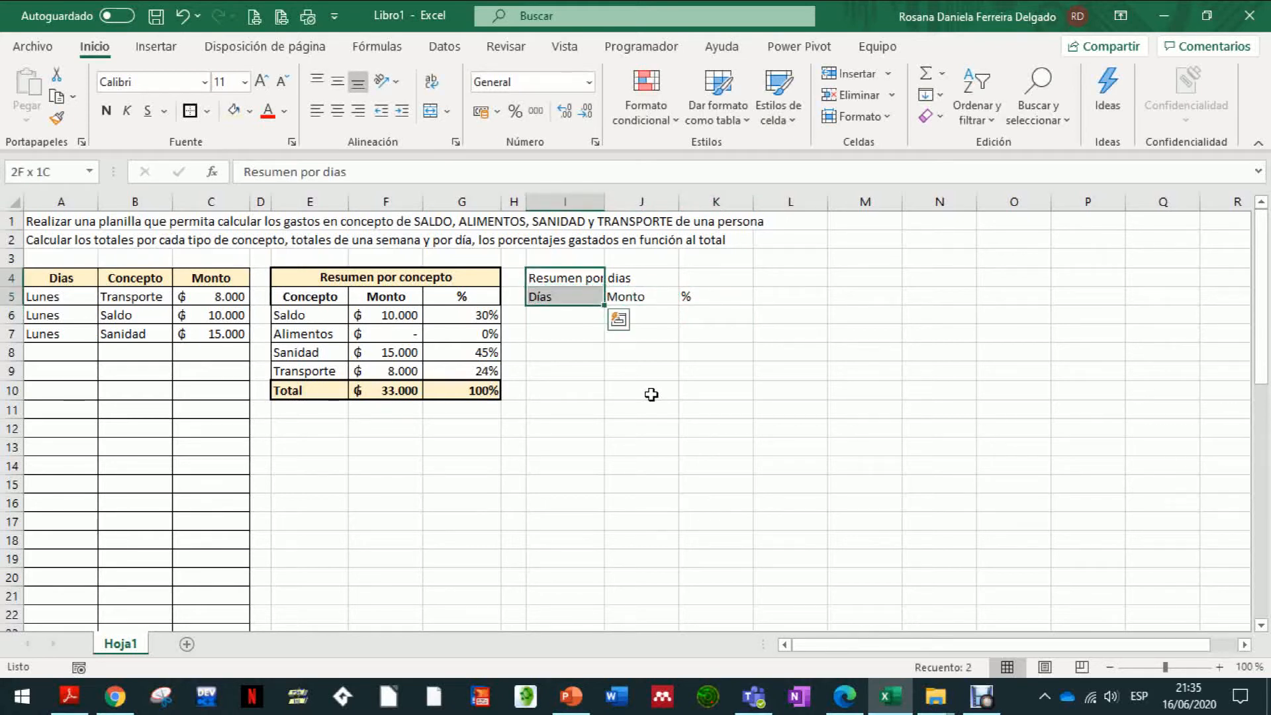
key("shift+Right")
key("shift+Right")
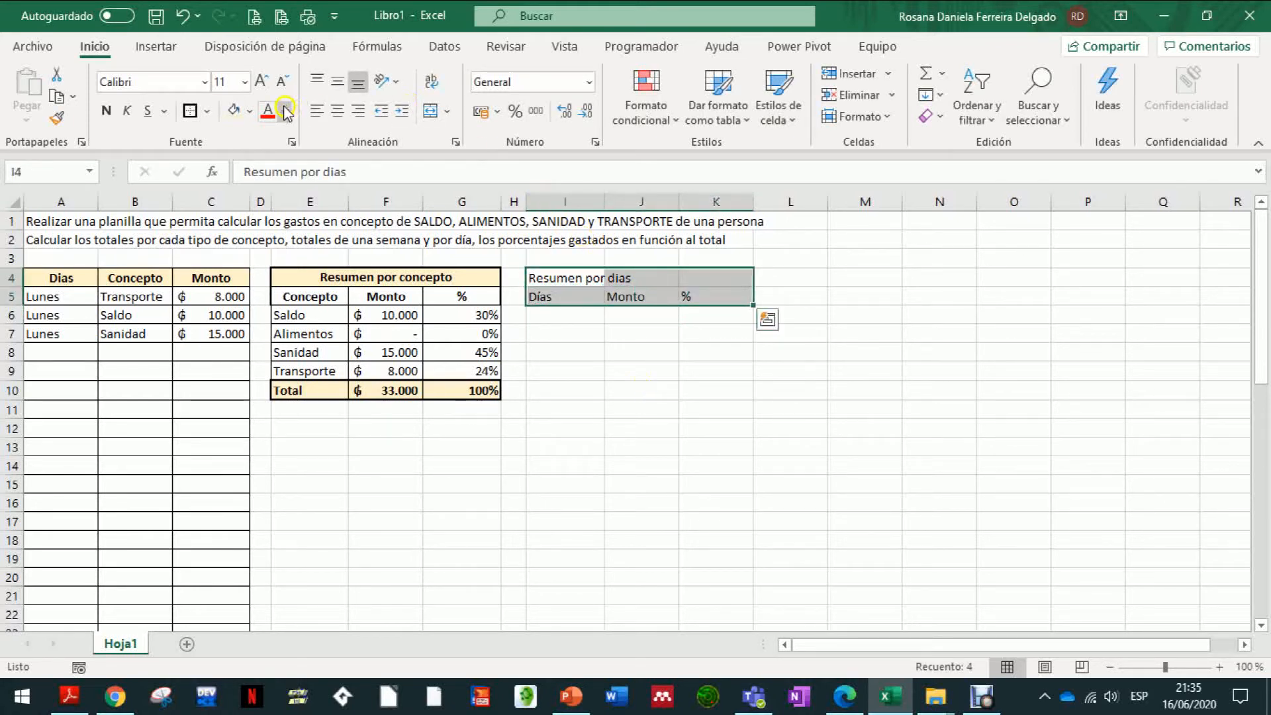
left_click(336, 111)
left_click(337, 81)
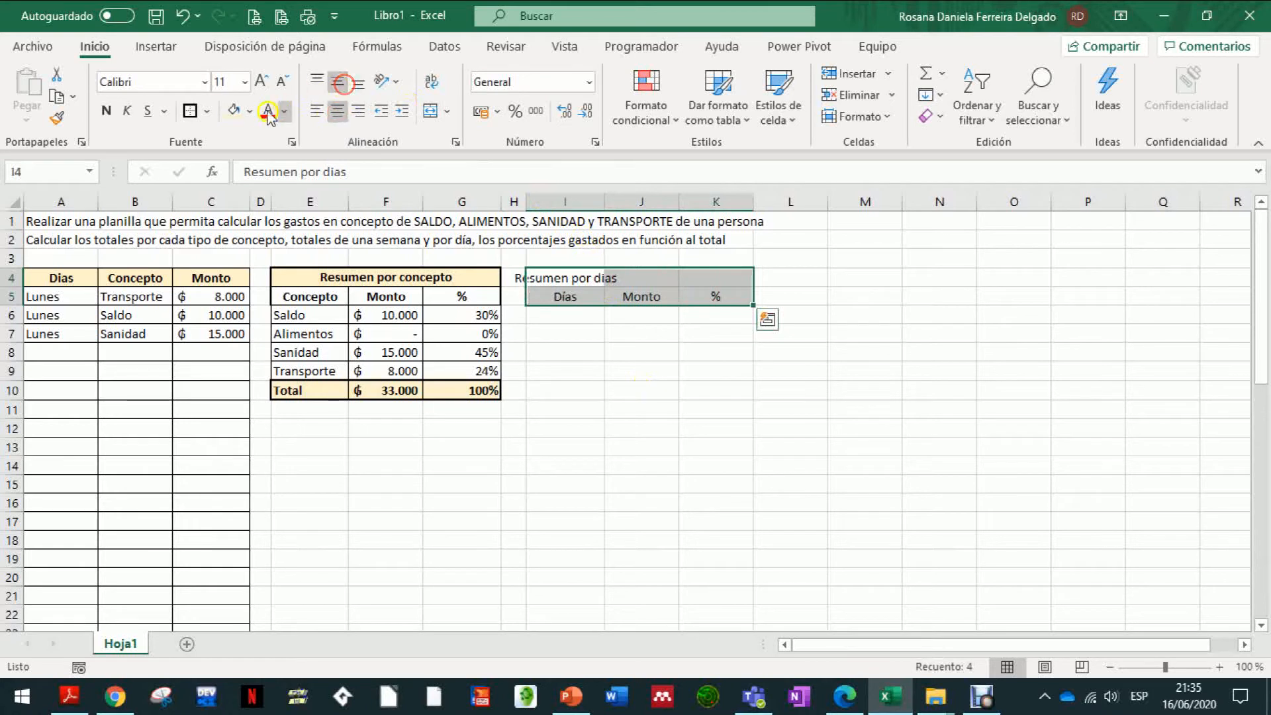
left_click(232, 111)
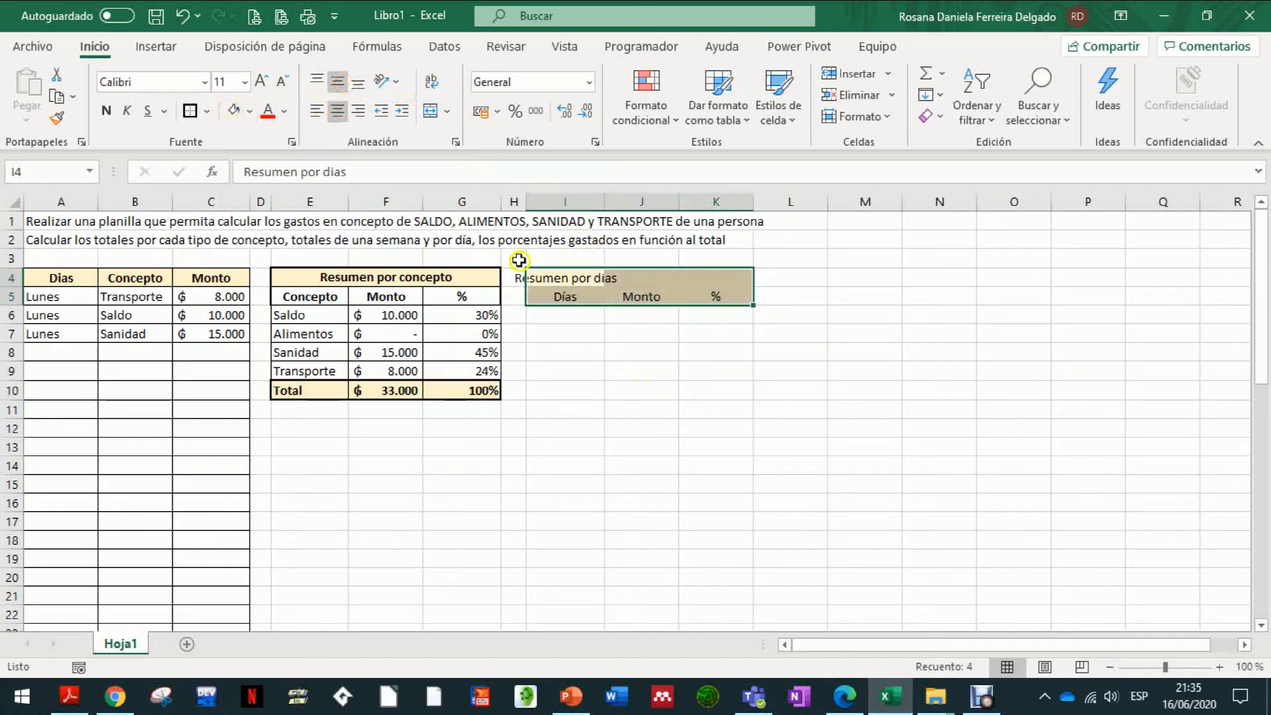
Merge and center the Resumen por dias title across I4:K4, and give I4:K5 all borders with a thick outer border.
left_click_drag(566, 277, 720, 278)
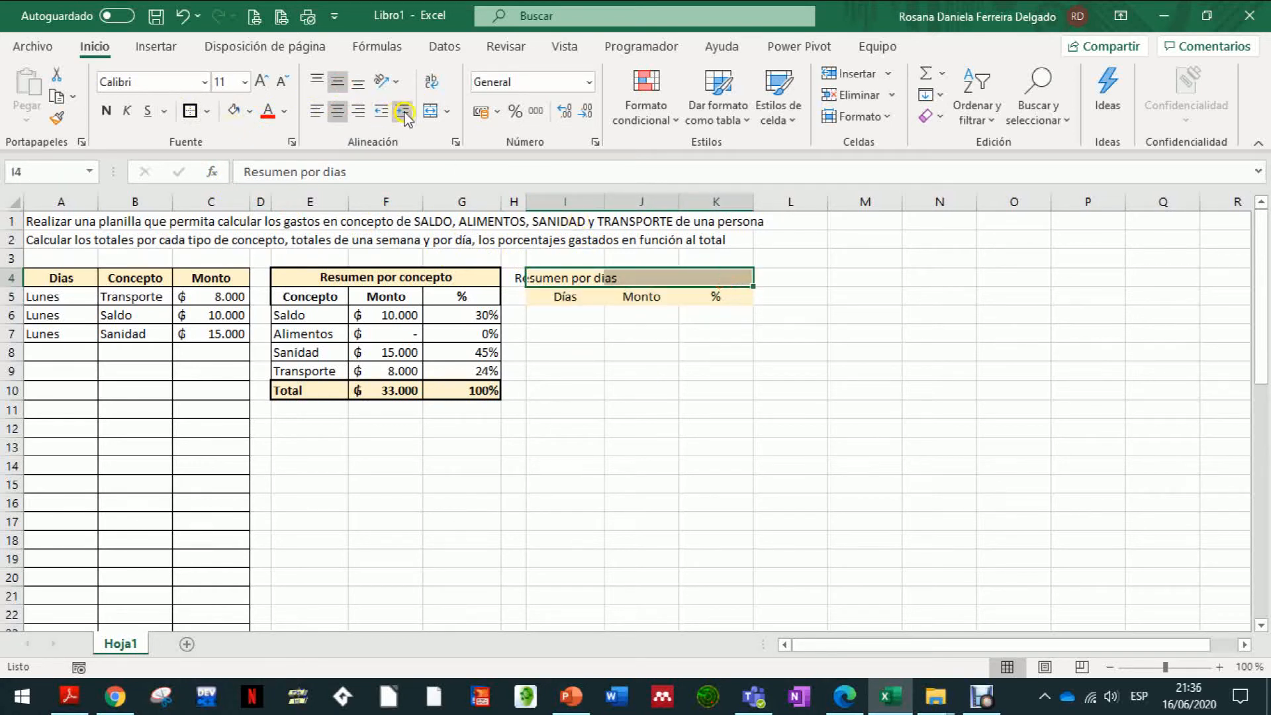
left_click(429, 112)
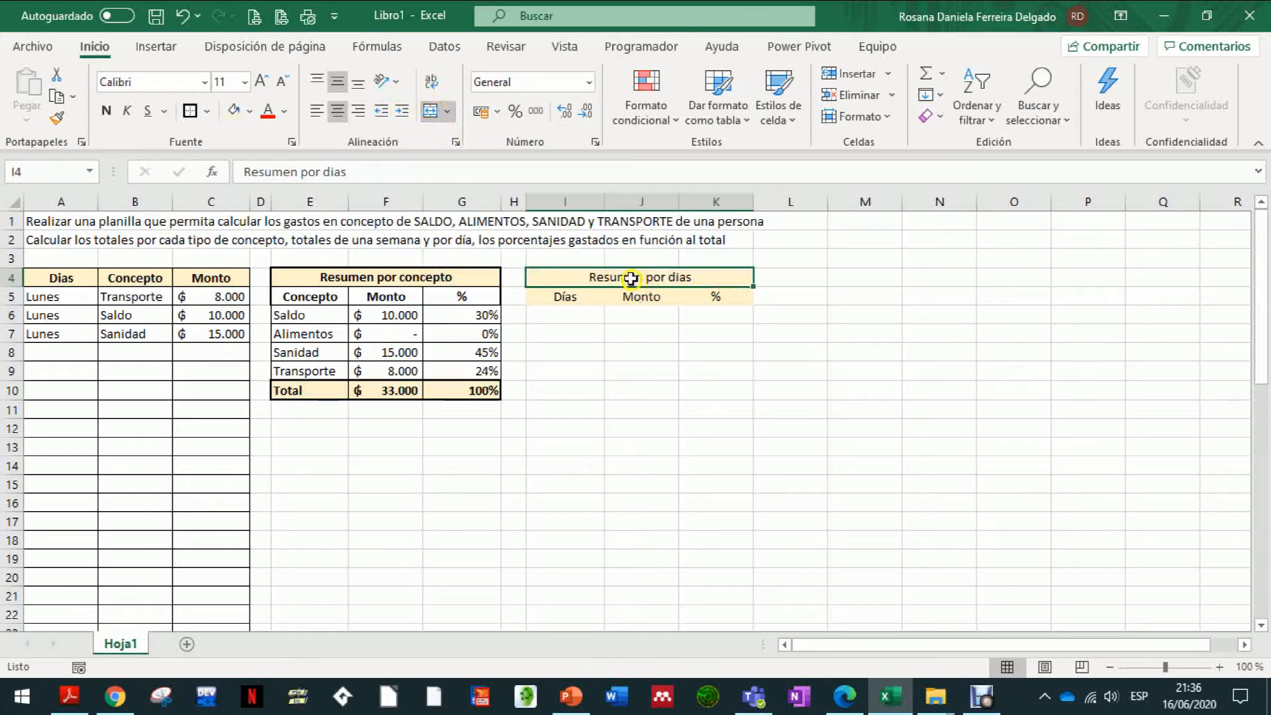
left_click_drag(630, 277, 634, 296)
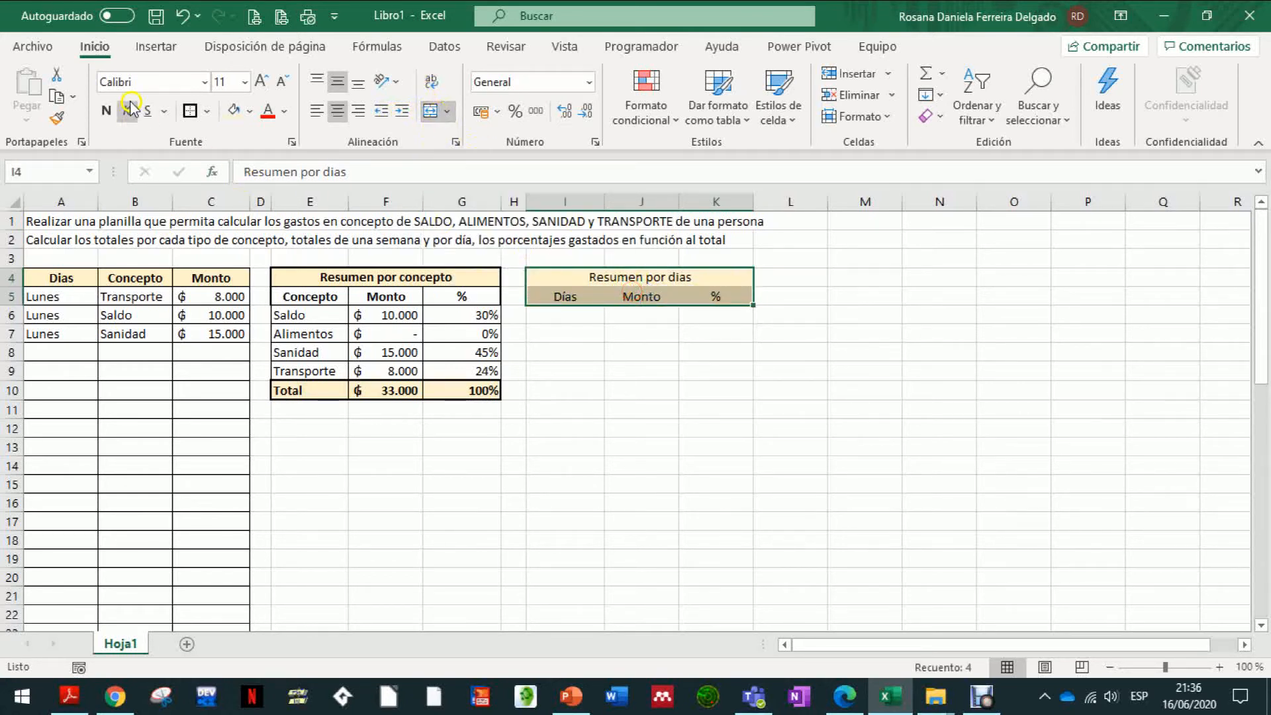
left_click(201, 111)
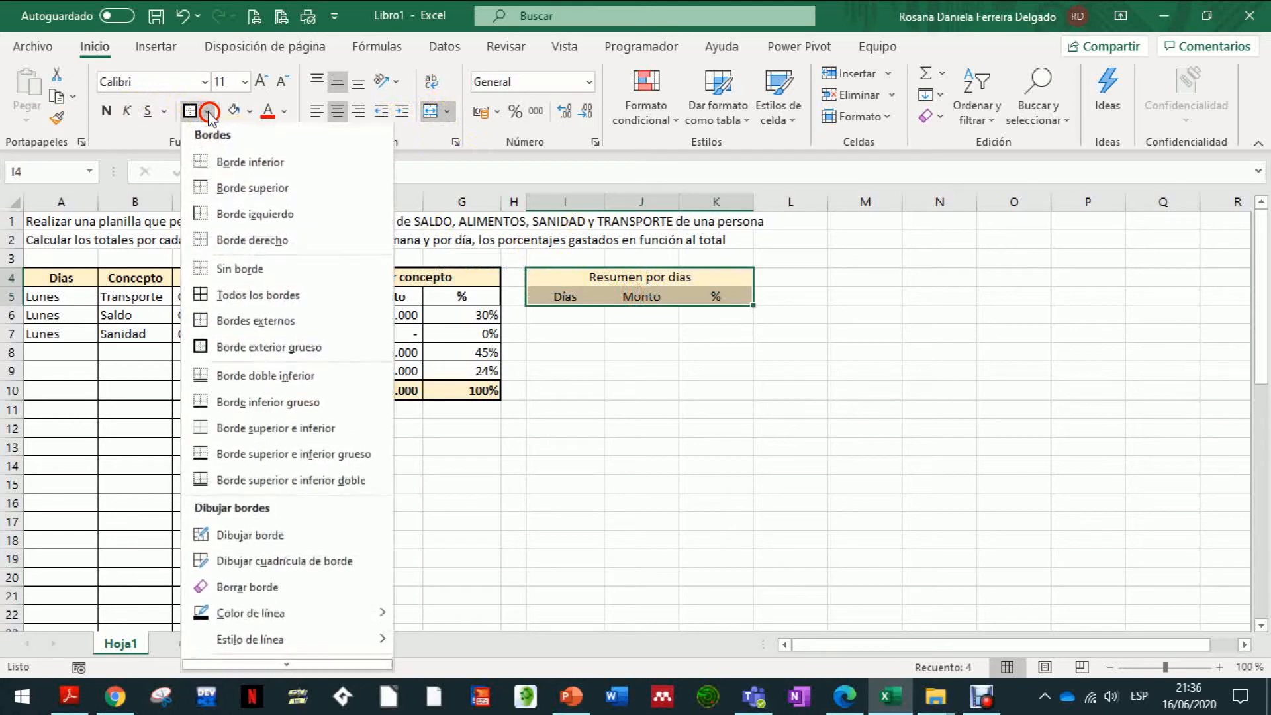
left_click(229, 298)
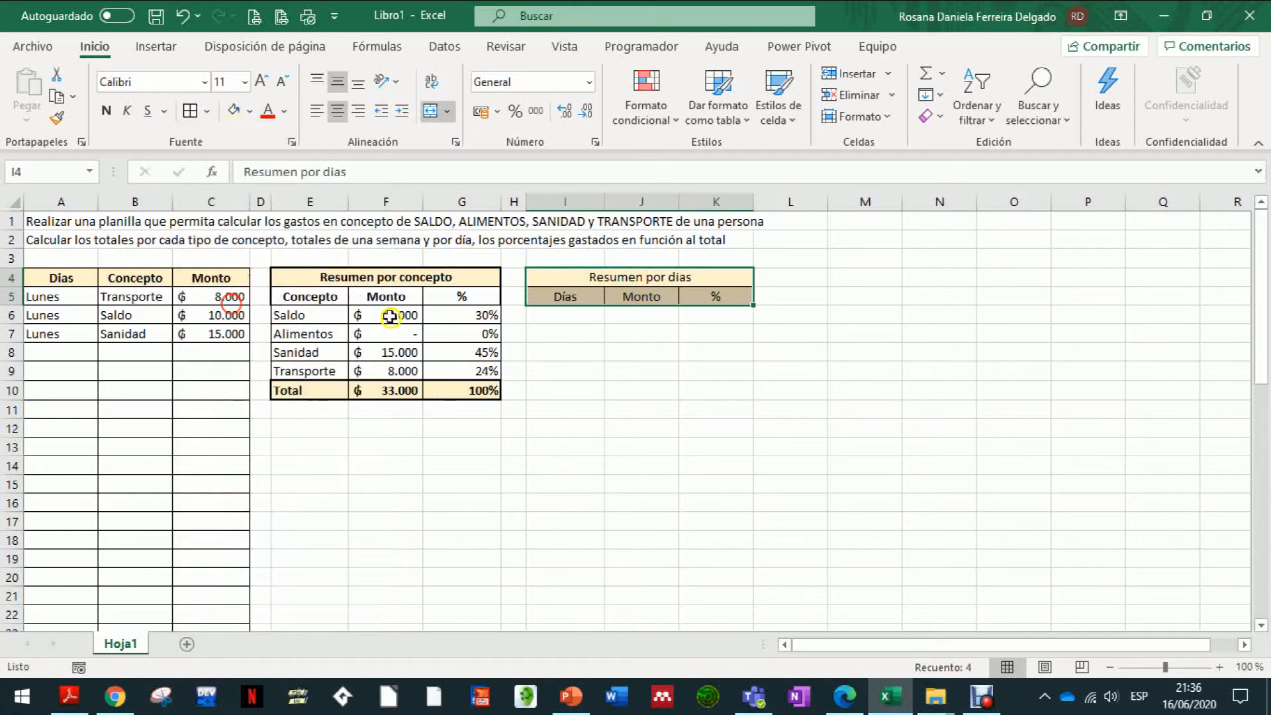
left_click(209, 111)
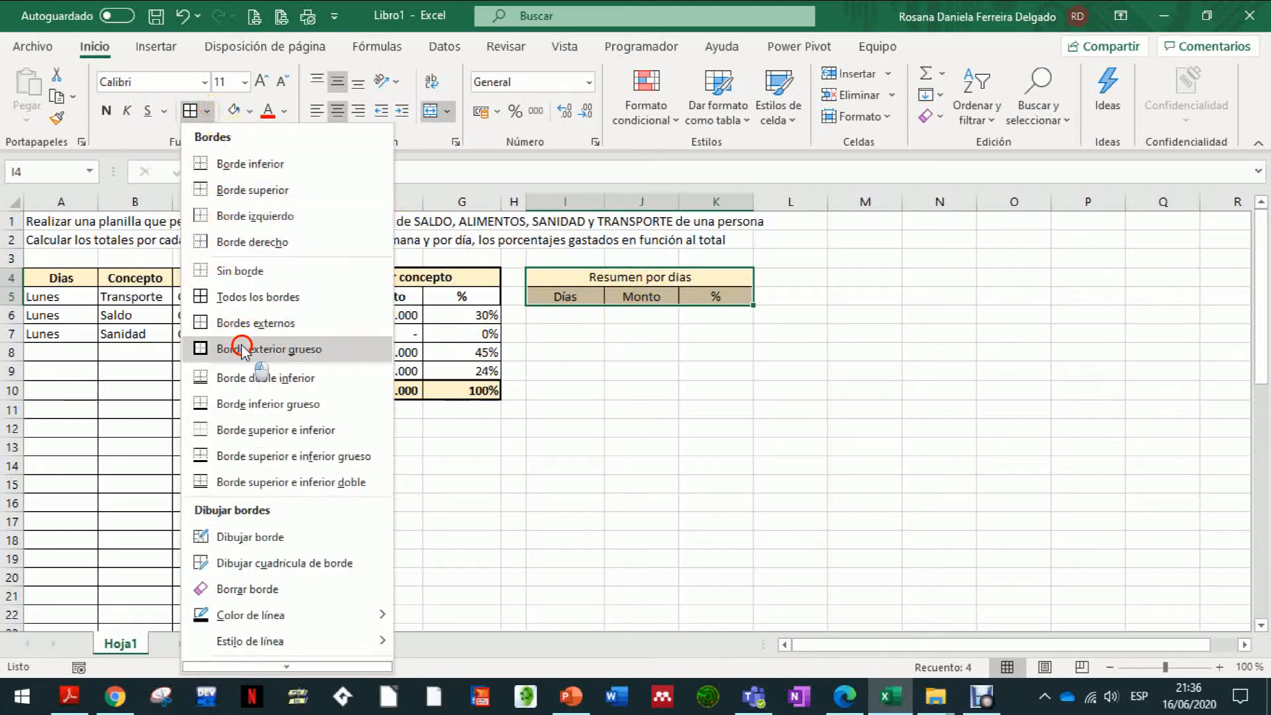
left_click(242, 349)
Fill the Concepto, Monto and % headings in E5:G5 with the same light orange.
left_click_drag(324, 295, 462, 296)
left_click(235, 105)
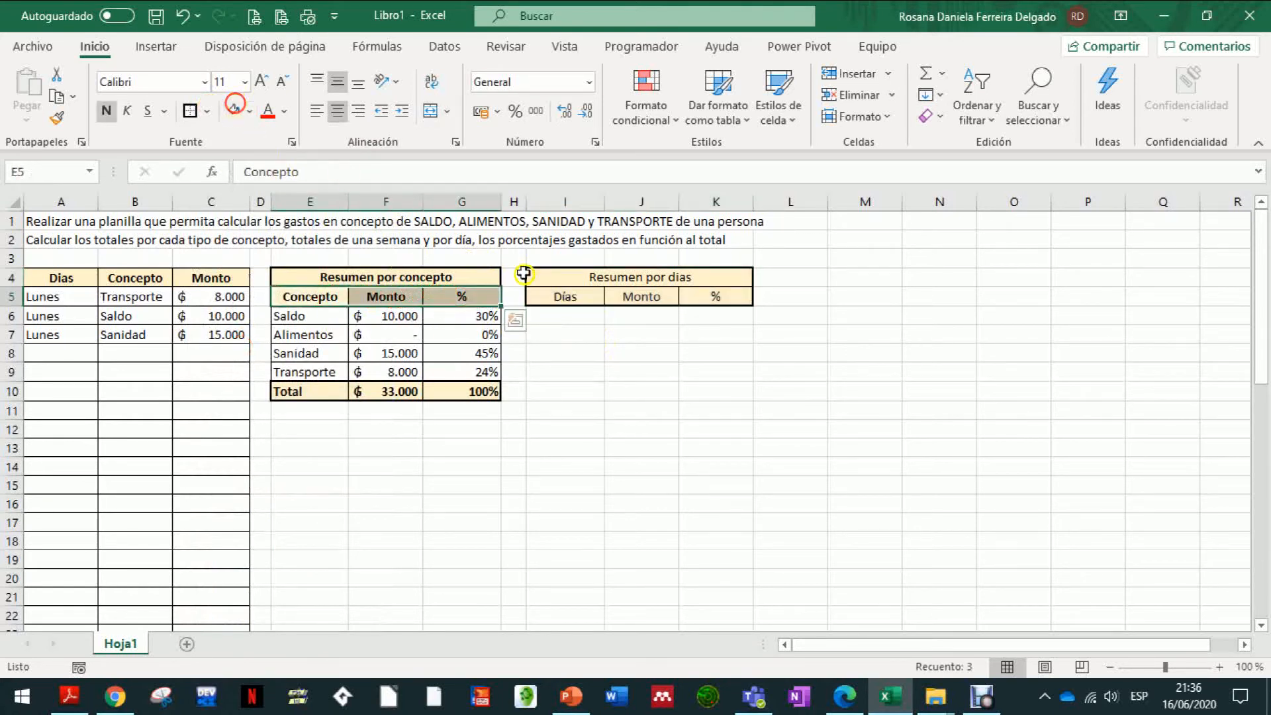
Enter Lunes and Martes in I6 and I7 and extend the weekday series down to Domingo in I12.
left_click(582, 316)
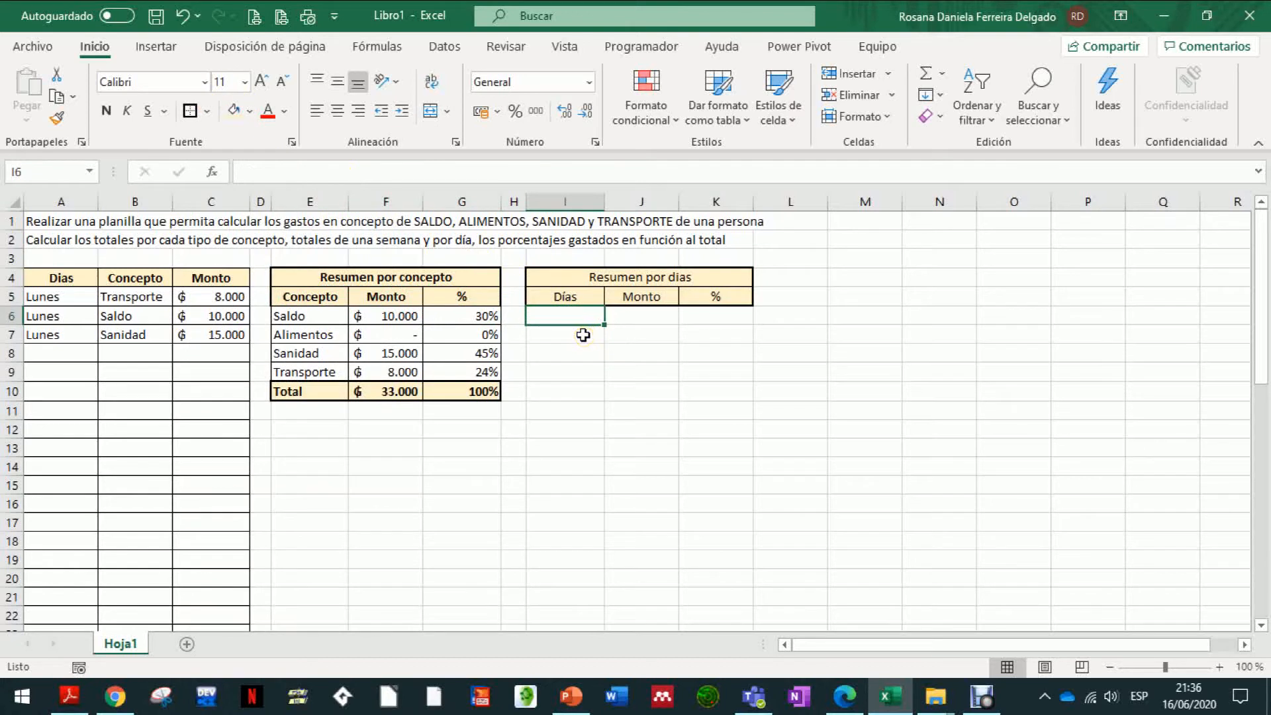
type("Lunes")
key("Return")
type("Martes")
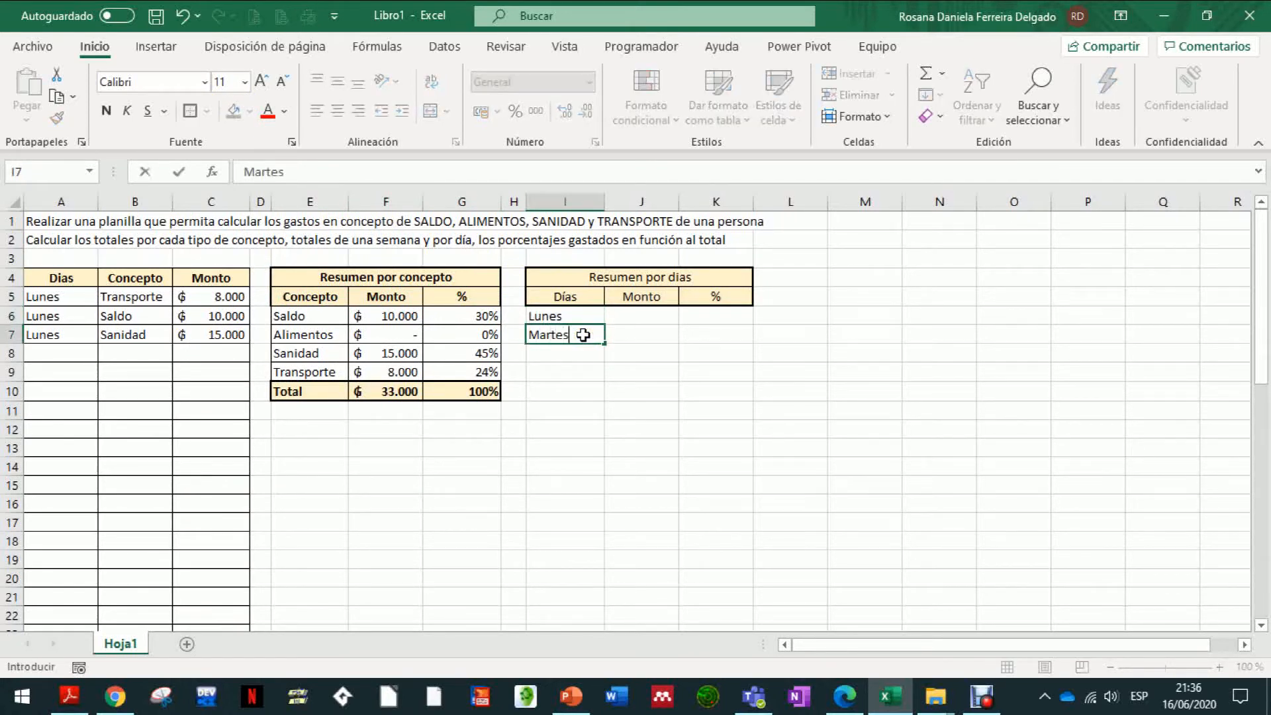
key("Return")
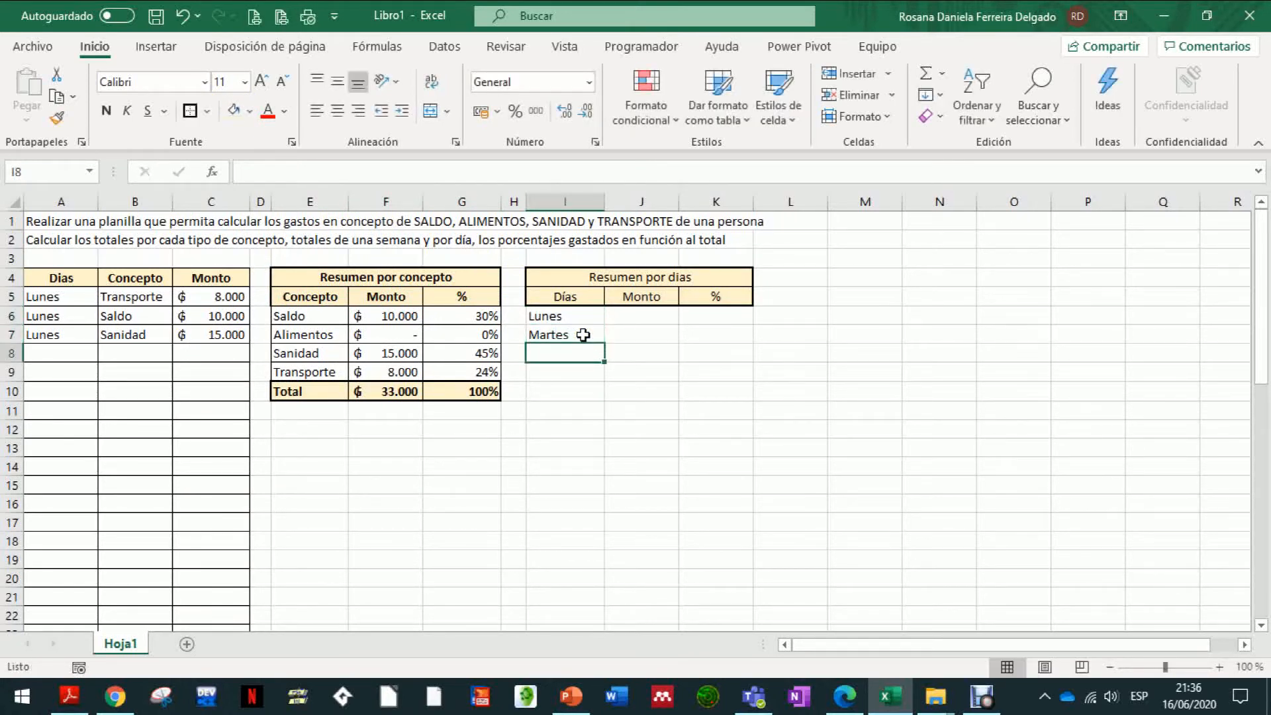
left_click_drag(583, 317, 585, 336)
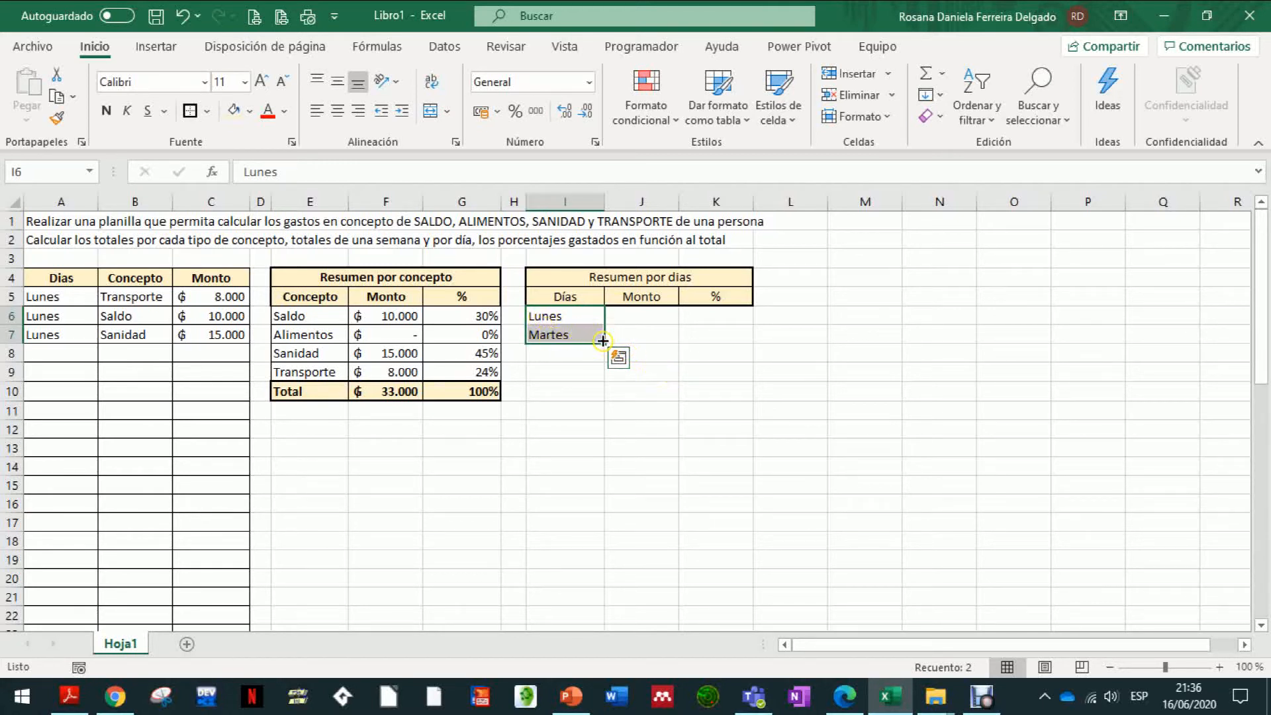
left_click_drag(602, 341, 600, 429)
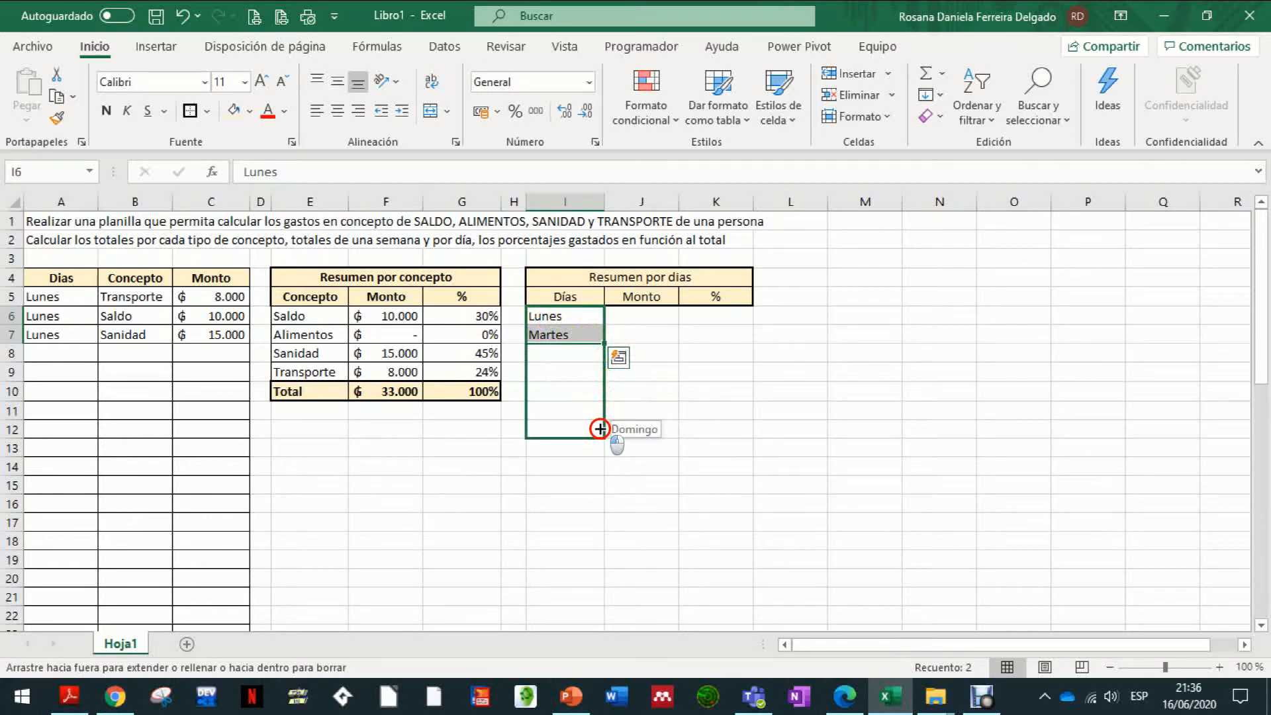
left_click_drag(600, 429, 600, 429)
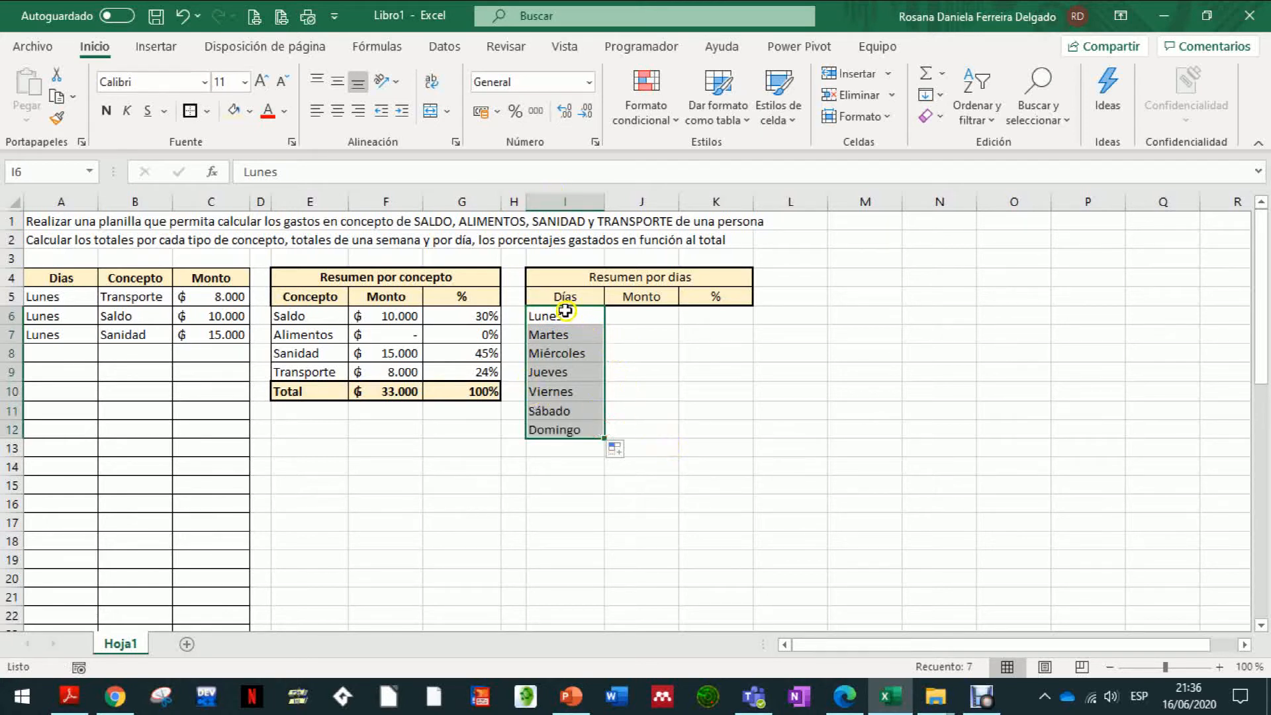
Apply all borders to the weekday rows I6:K12 of the Resumen por dias table.
left_click(634, 311)
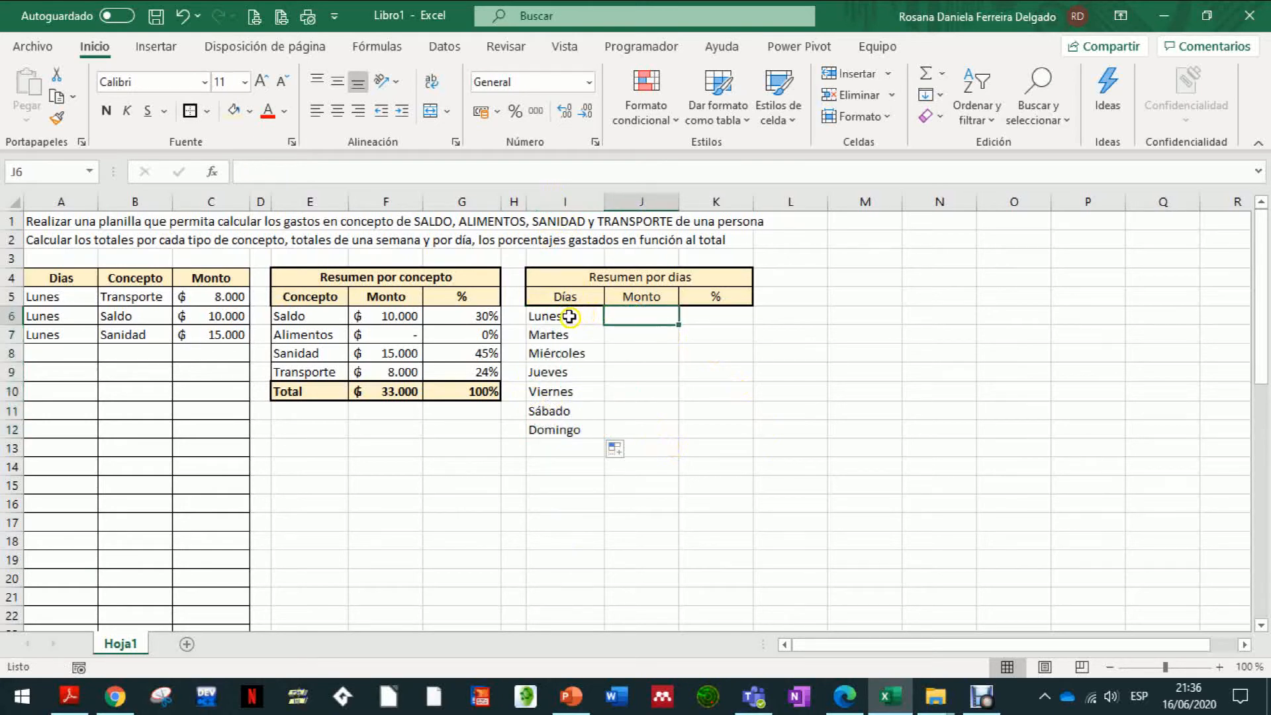
left_click_drag(570, 316, 708, 426)
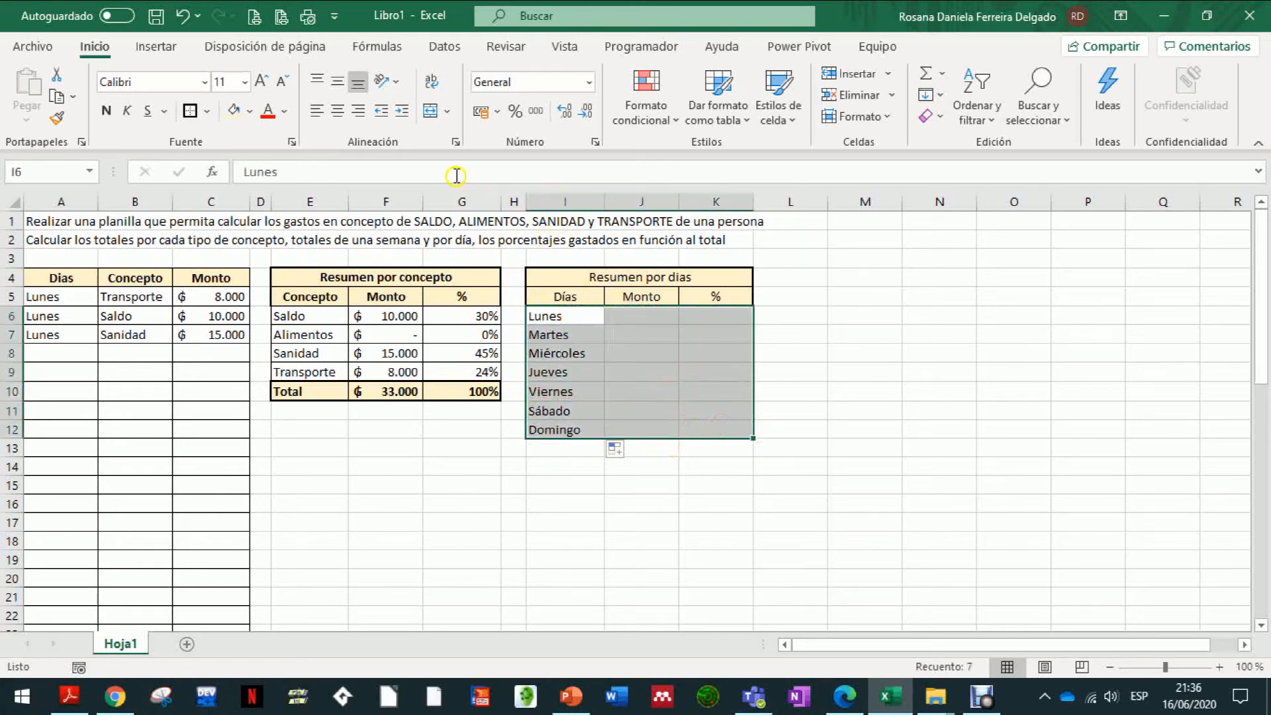
left_click(206, 110)
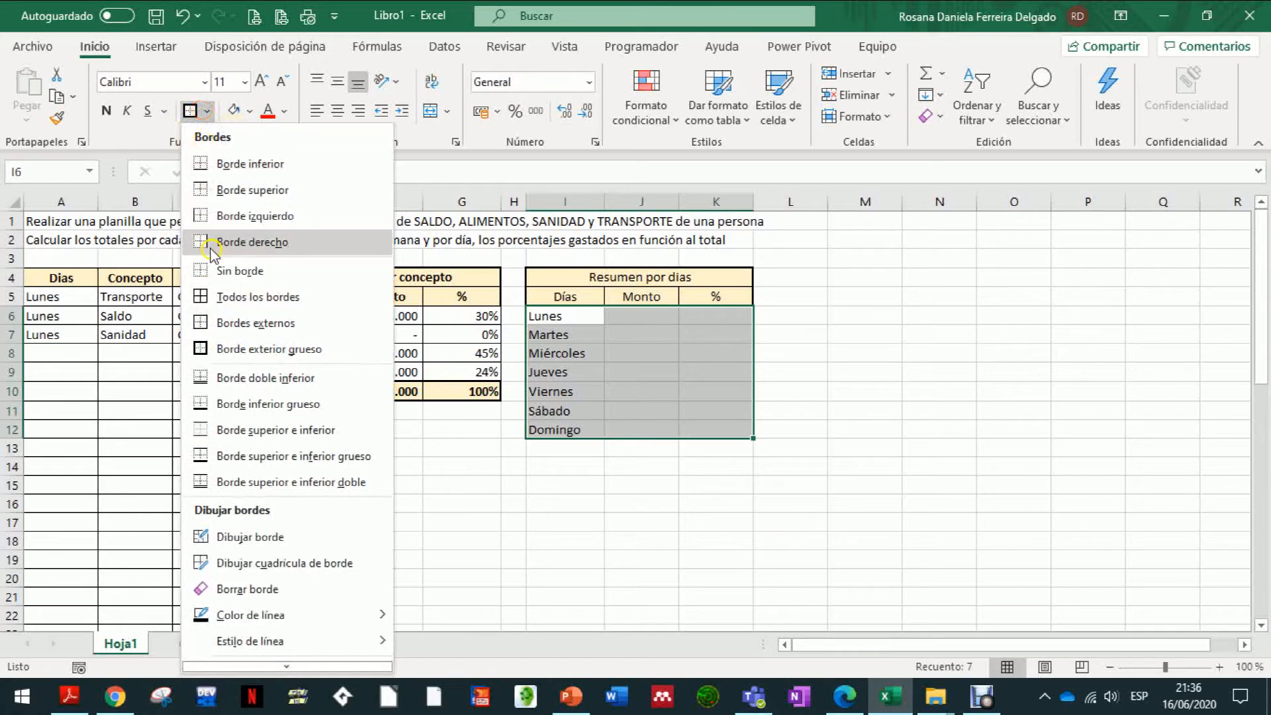
left_click(218, 305)
left_click(703, 477)
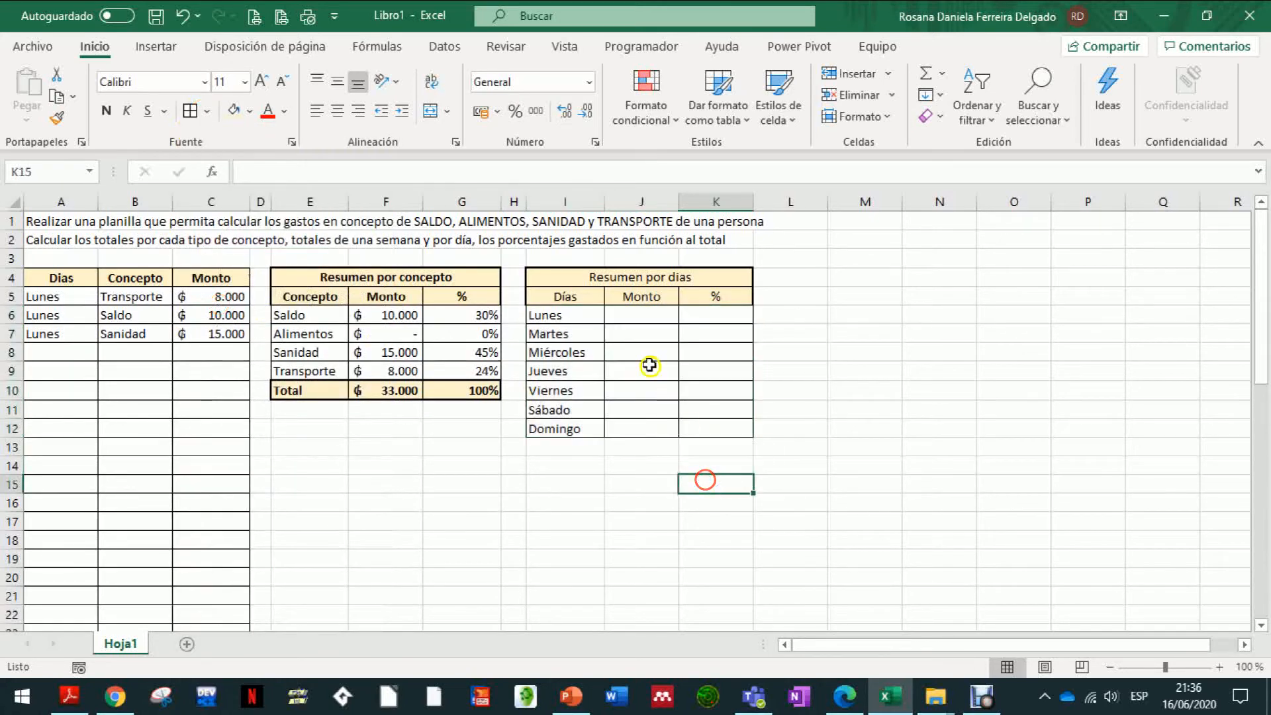
Clear Miércoles through Domingo from I8:I12 and refill the weekday series from Lunes and Martes.
left_click(564, 349)
left_click_drag(565, 349, 566, 424)
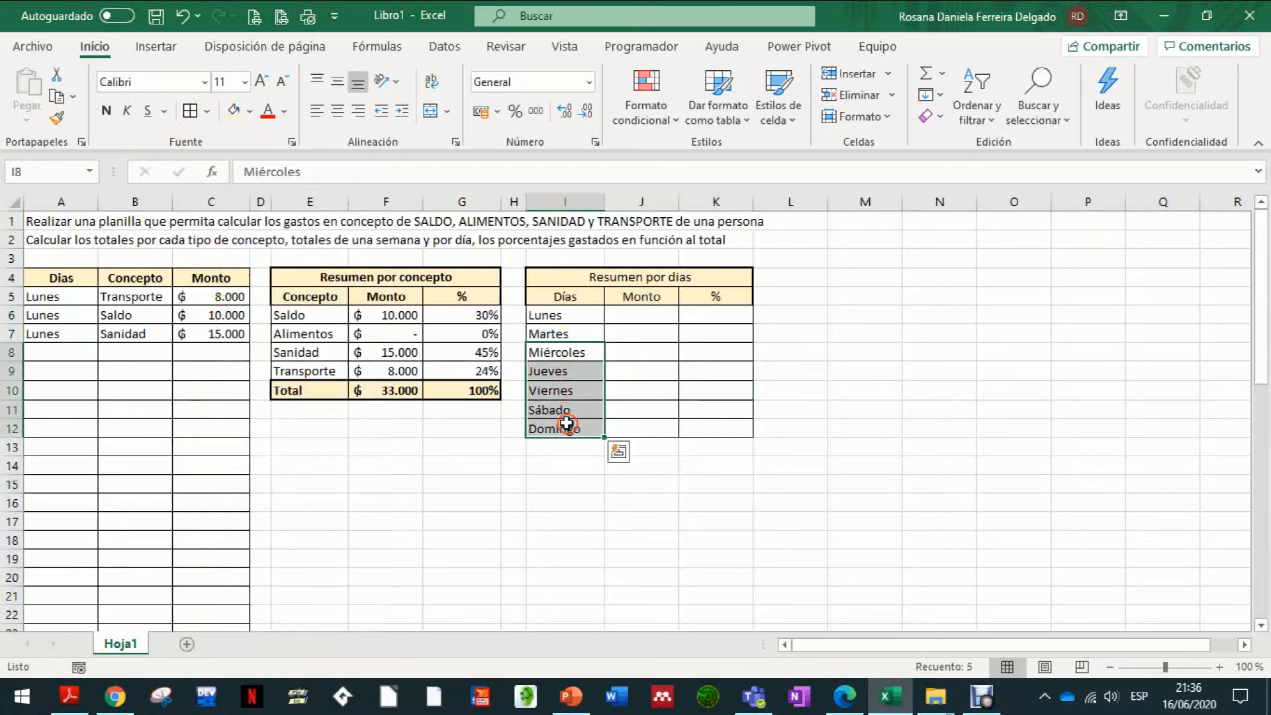
key("Delete")
left_click(675, 491)
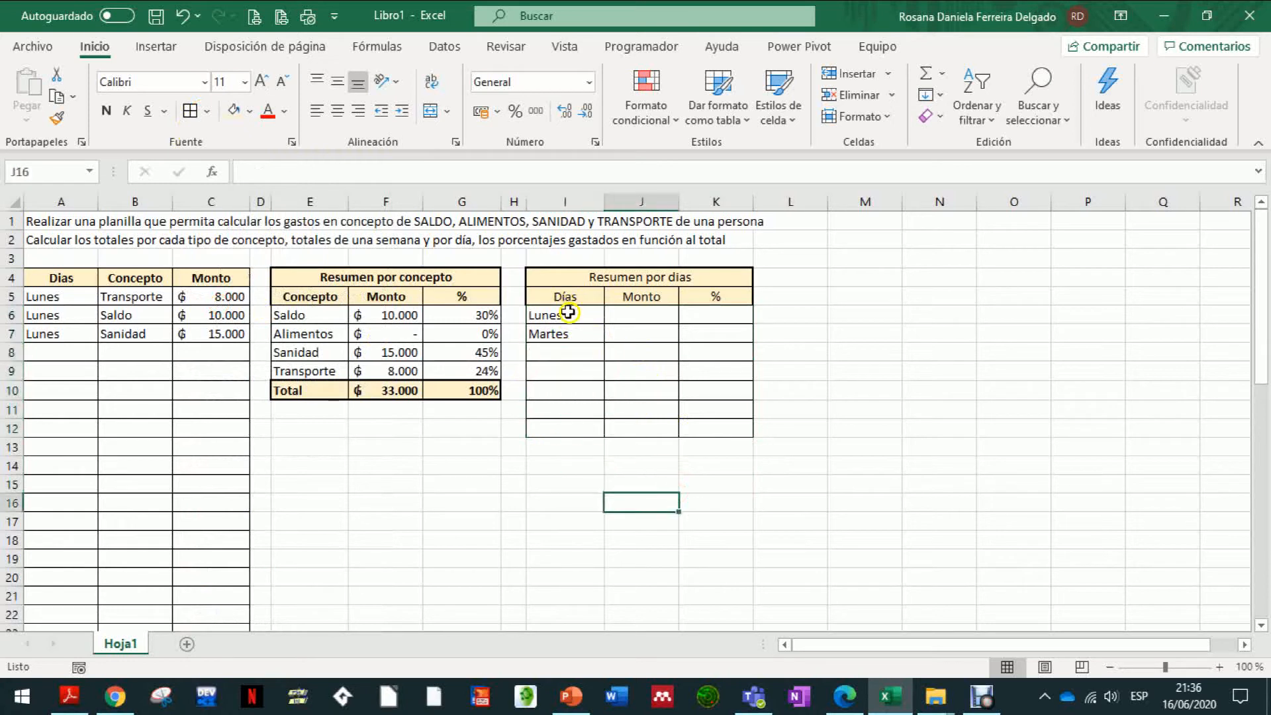
left_click_drag(568, 315, 605, 431)
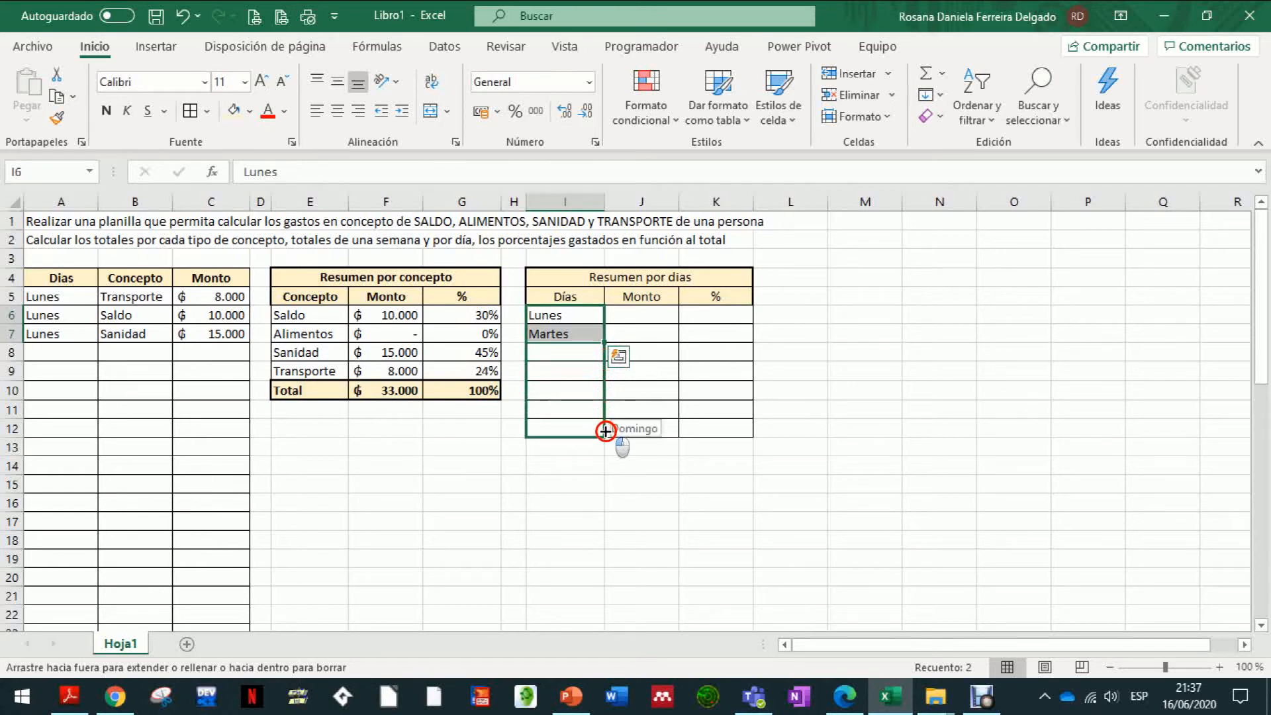
left_click_drag(605, 431, 605, 431)
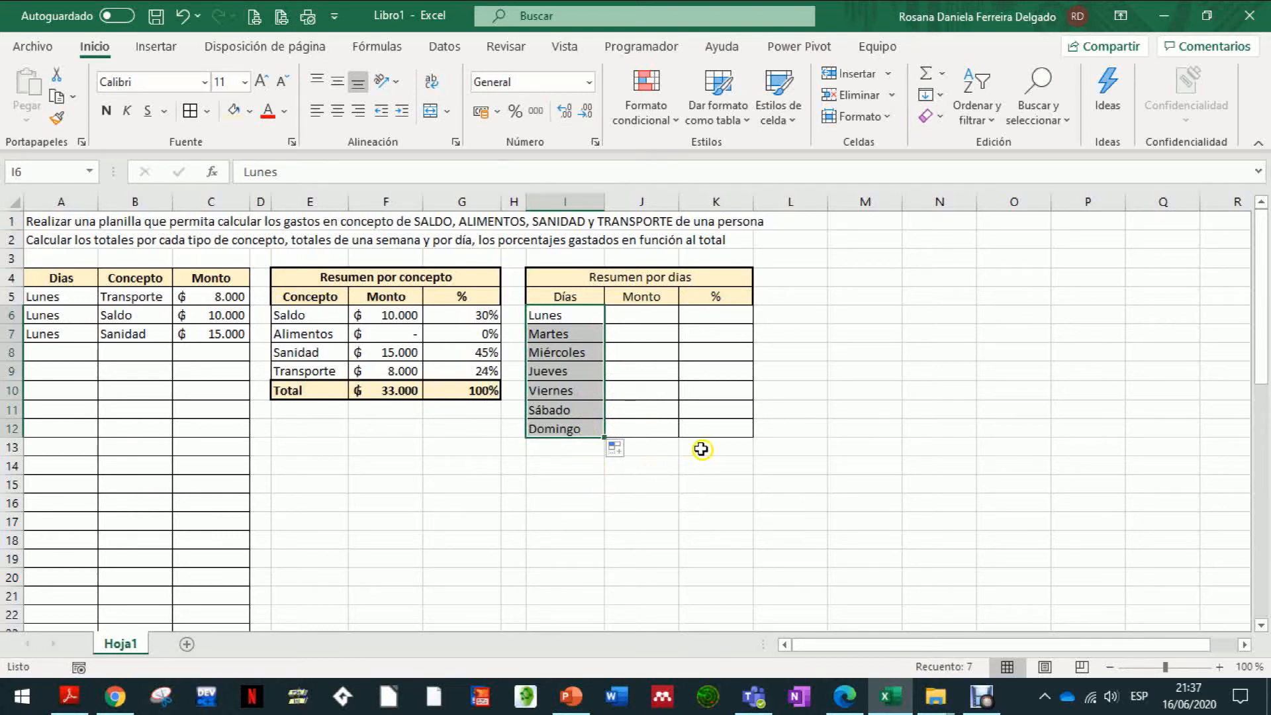
Enter Total in I13 and fill I13:K13 with the light orange of the headings.
left_click(578, 443)
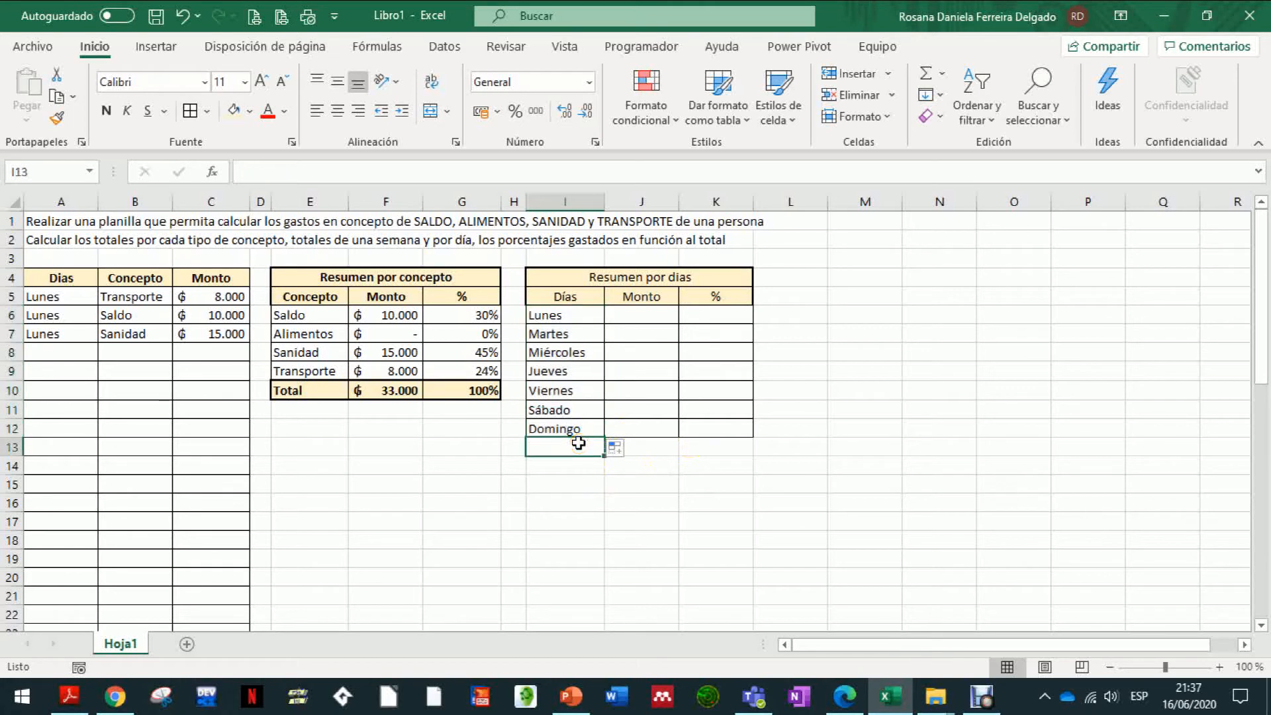
type("Tota")
key("ctrl+Return")
key("shift+Right")
key("shift+Right")
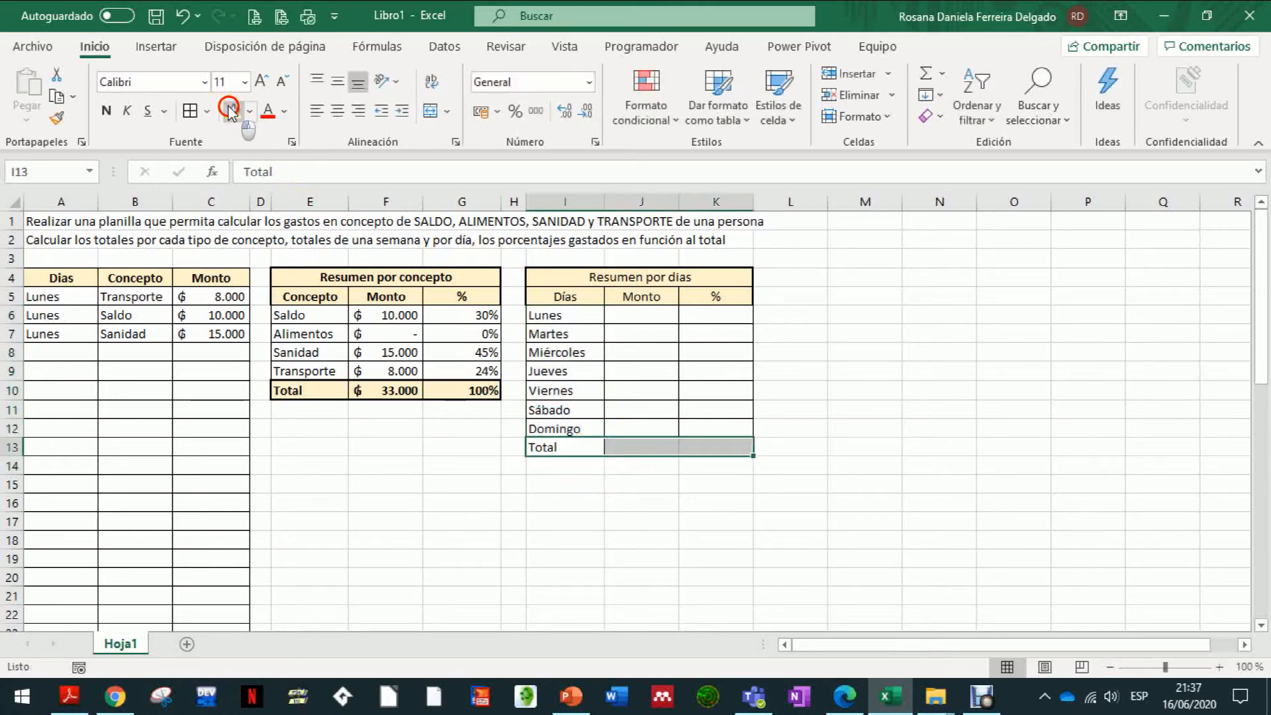
Give the Total row I13:K13 all borders with a thick outer border and make it bold.
left_click(207, 111)
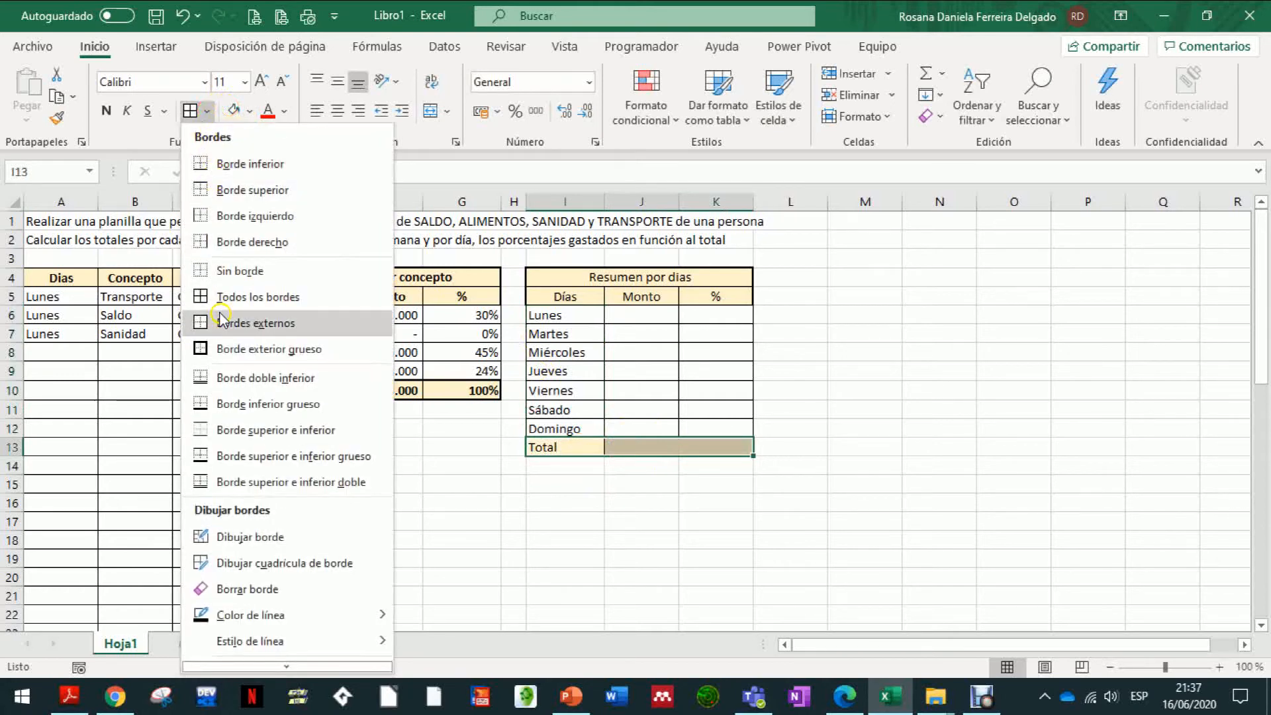
left_click(201, 296)
left_click(207, 111)
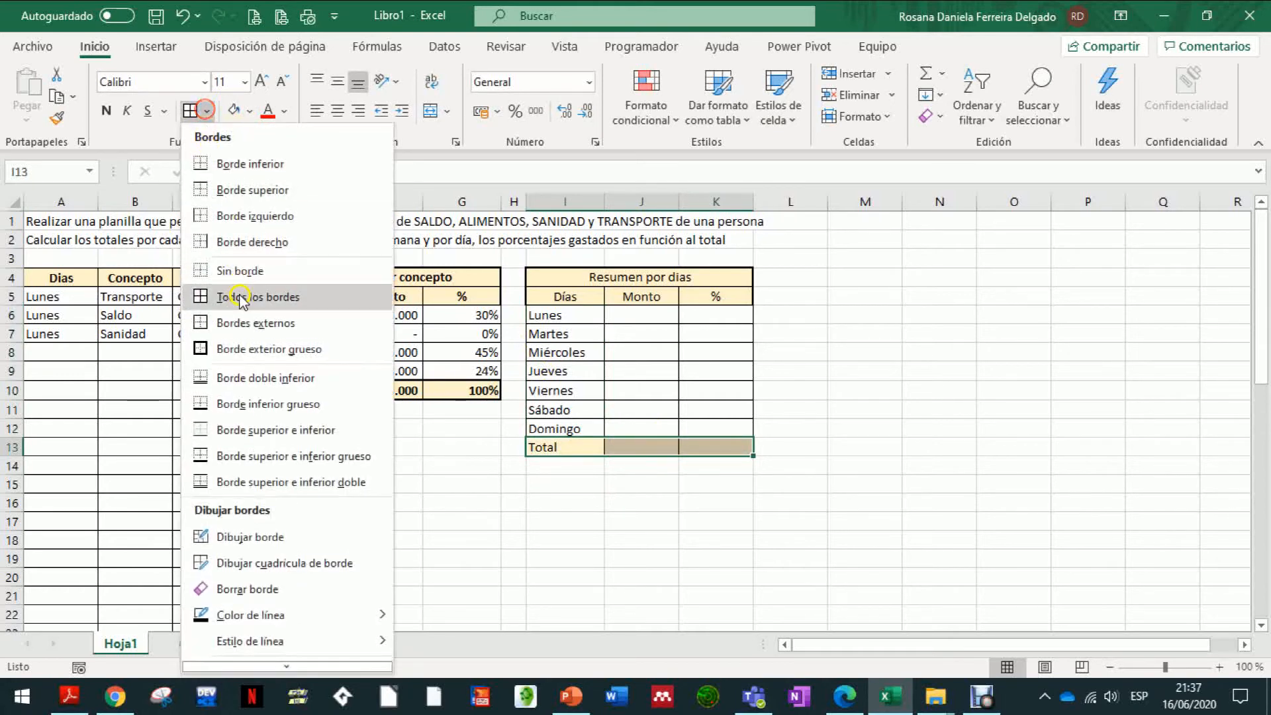
left_click(240, 339)
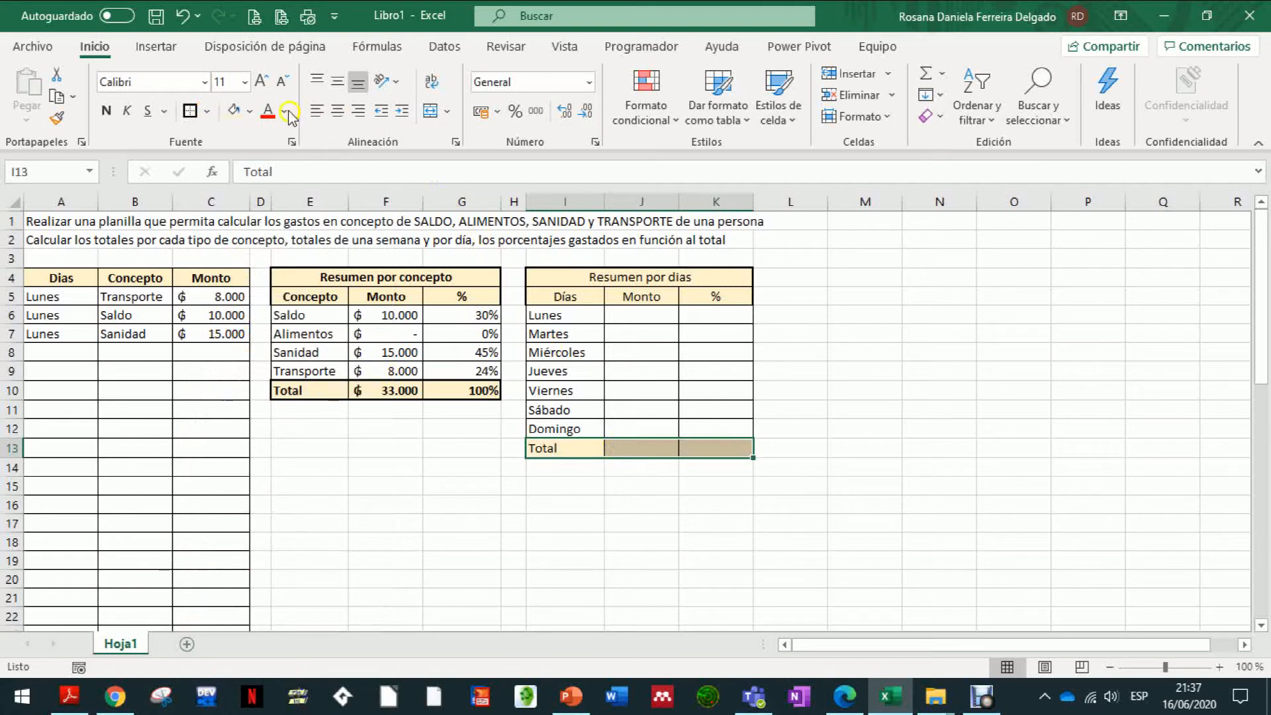
left_click(106, 110)
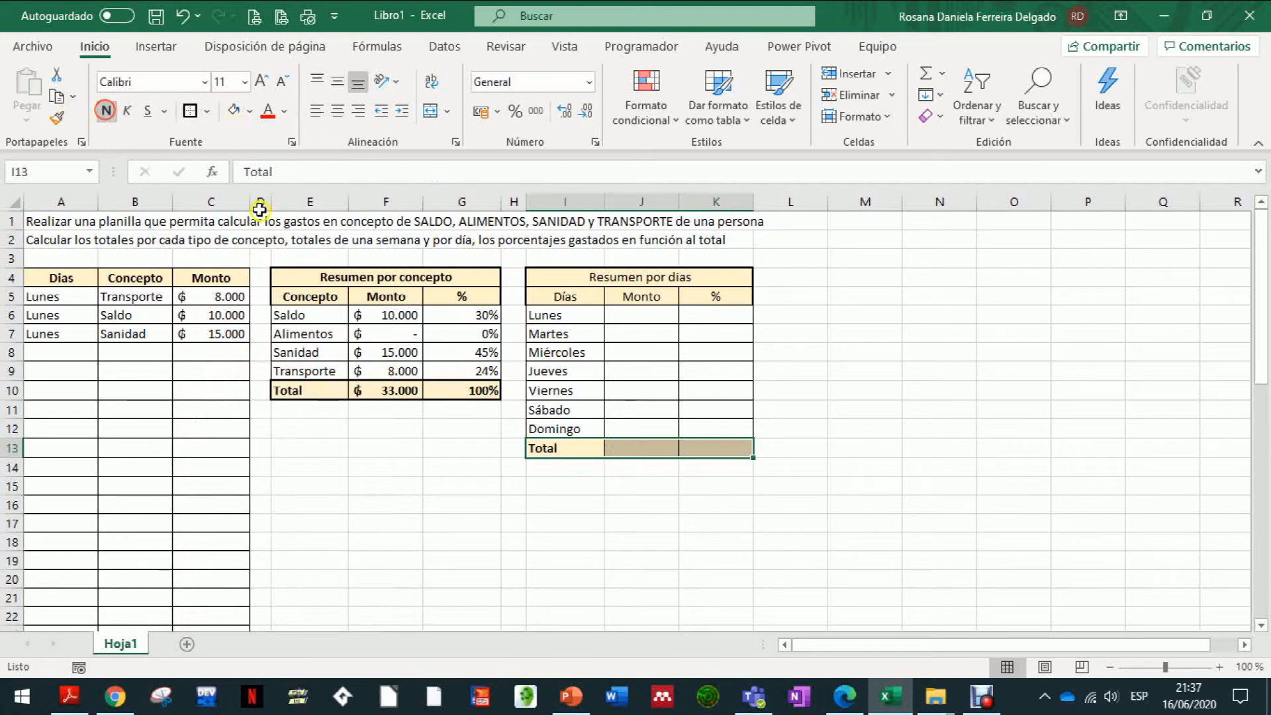
left_click(900, 507)
Calculate the Lunes amount in J6 with SUMAR.SI, using A:A as range, I6 as criterion and C:C as sum range.
left_click(629, 317)
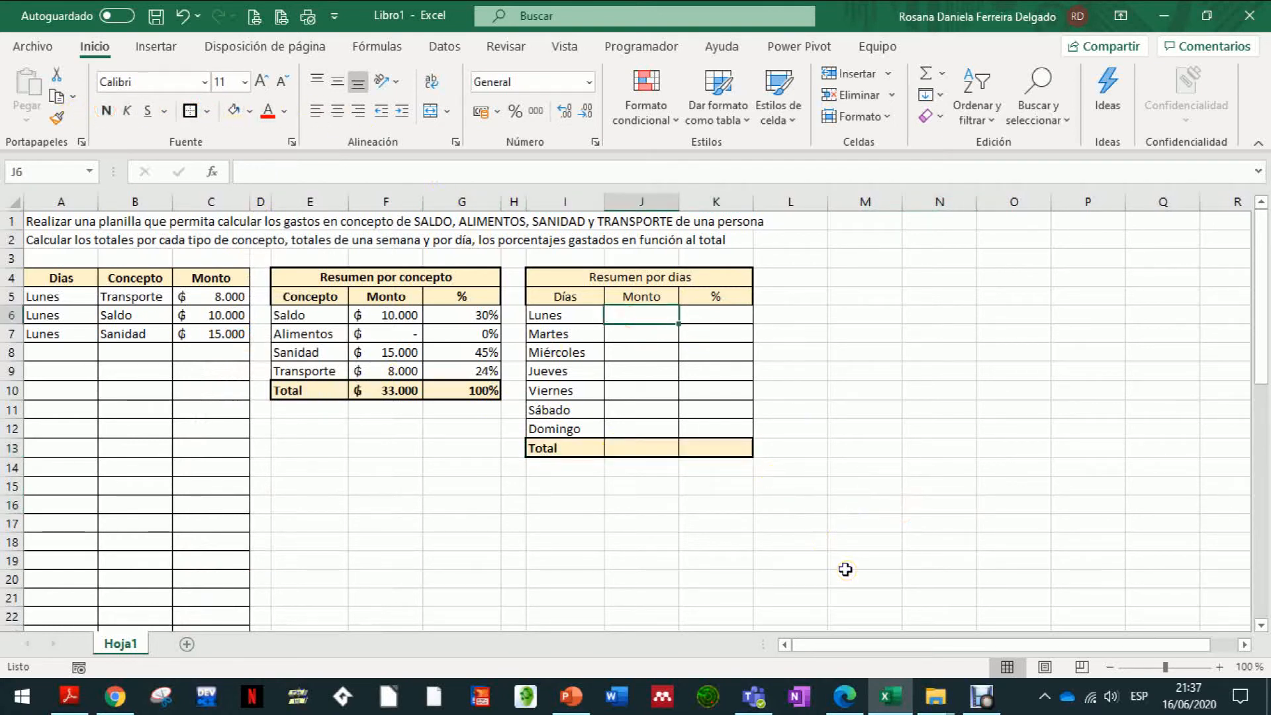
type("=sumar")
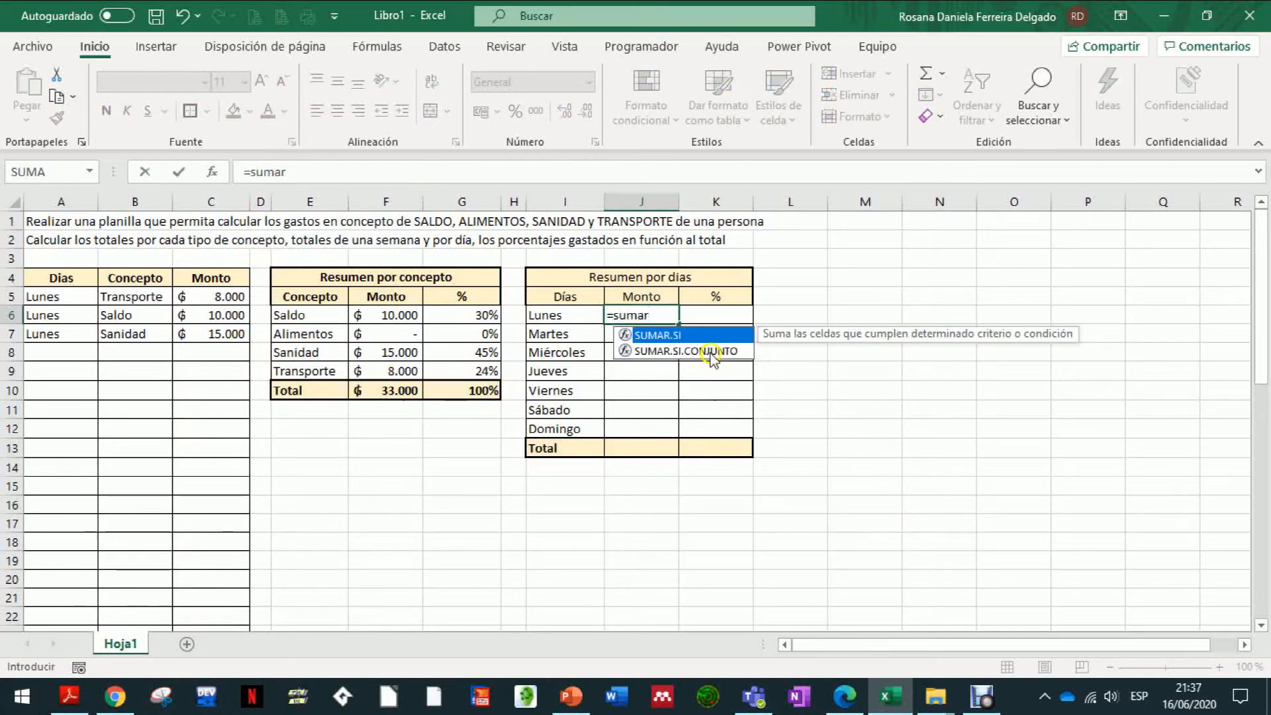
double_click(671, 328)
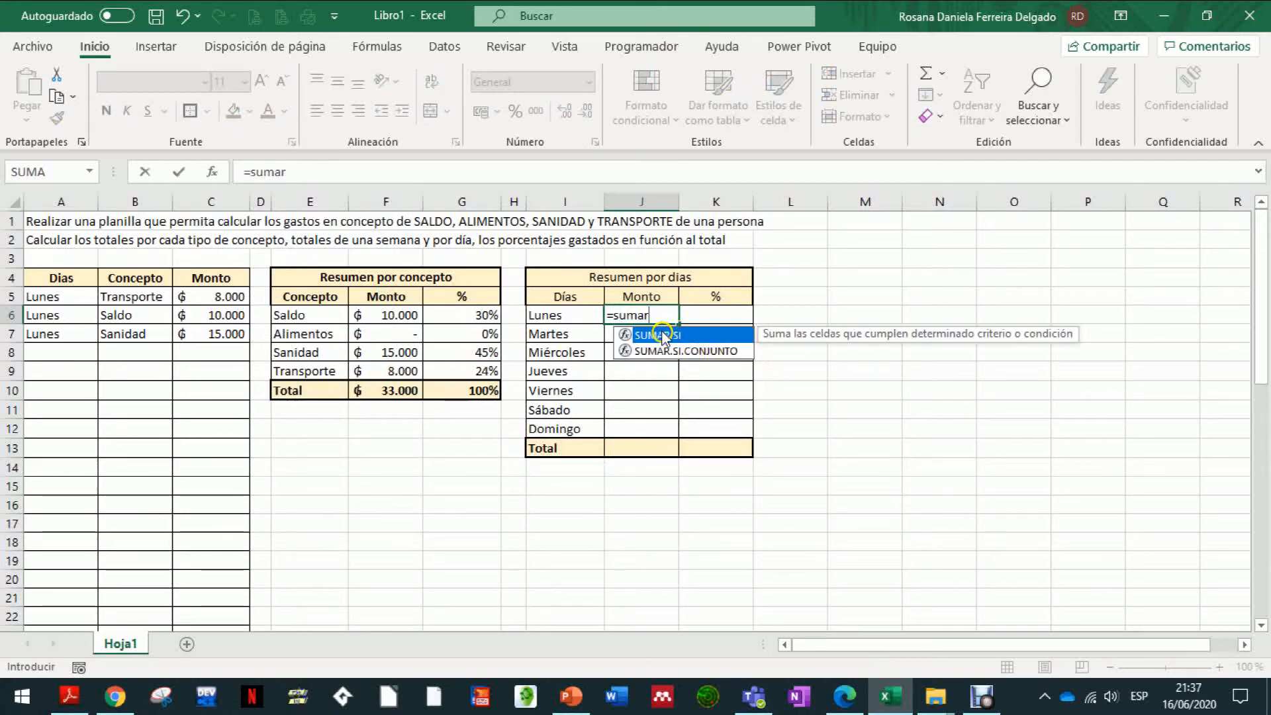
double_click(662, 335)
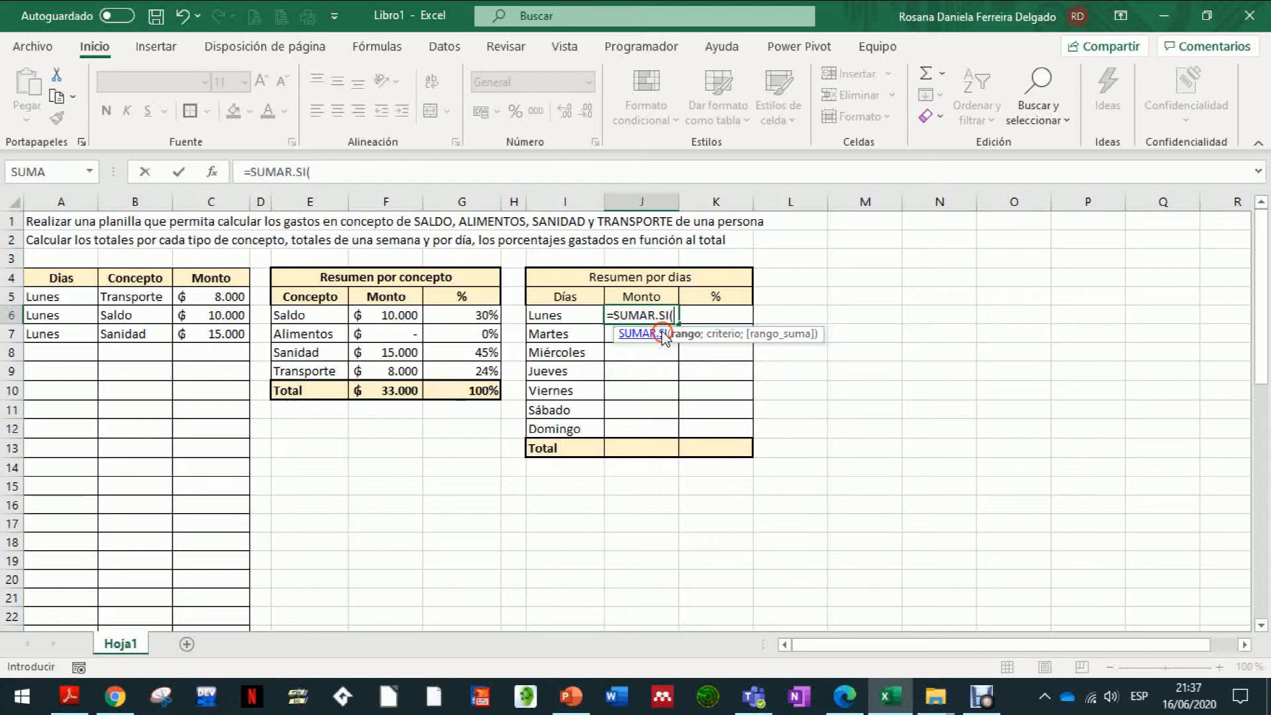
left_click(212, 172)
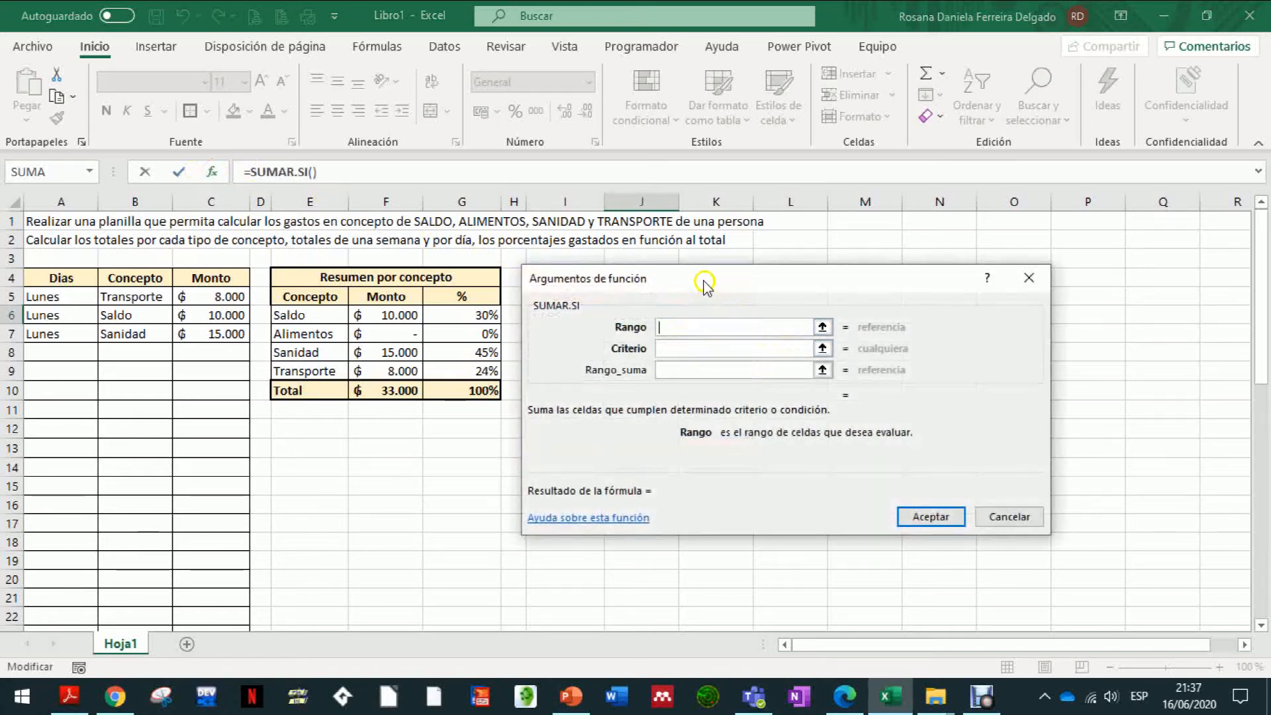
left_click_drag(705, 283, 869, 247)
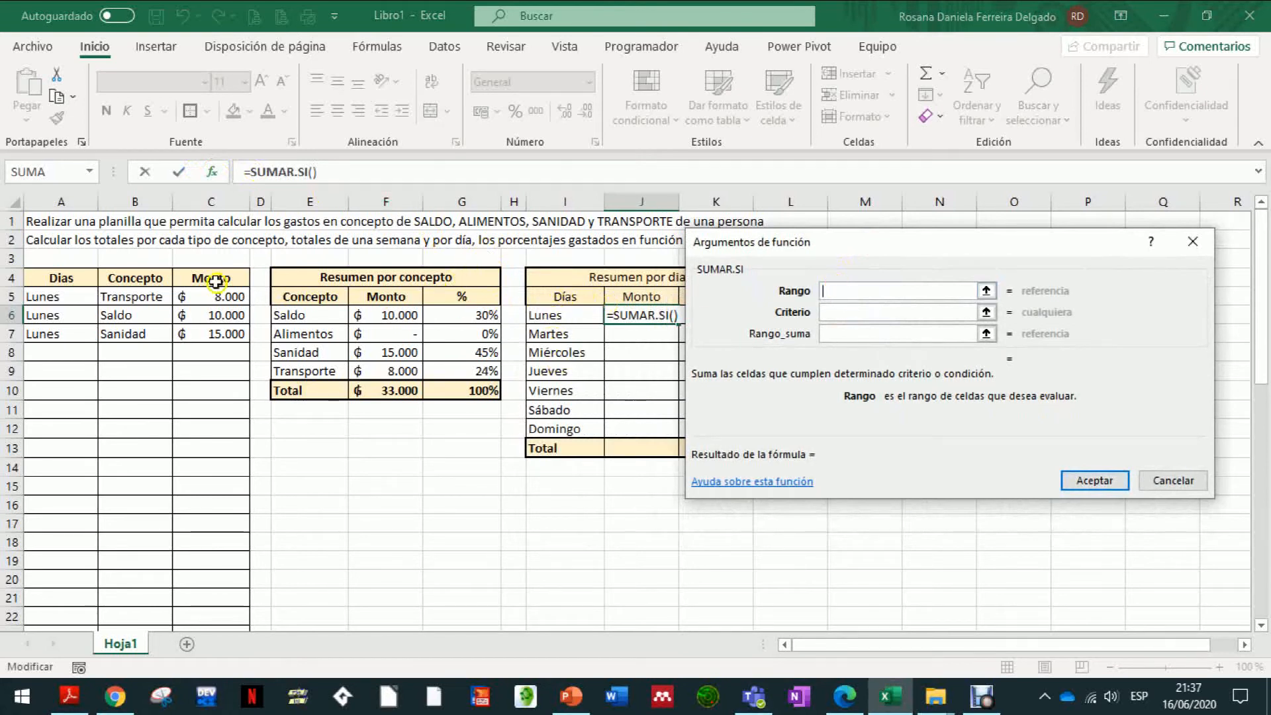
left_click(48, 203)
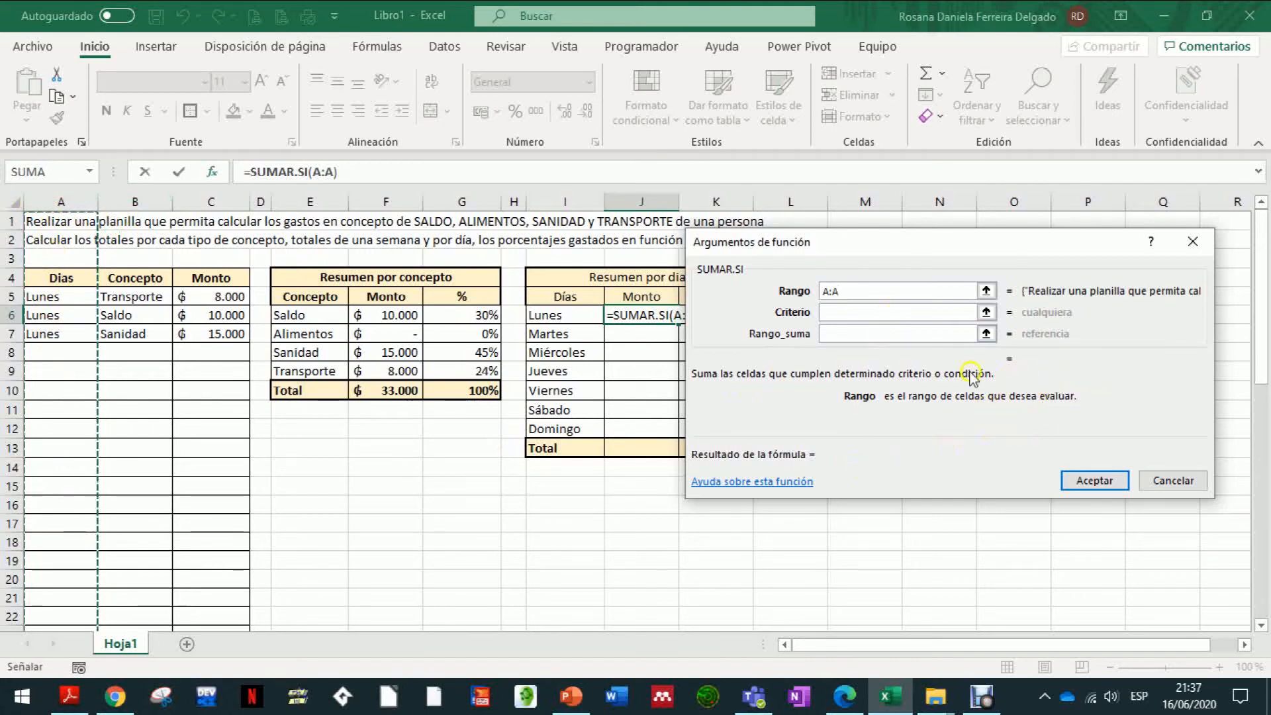
left_click(864, 314)
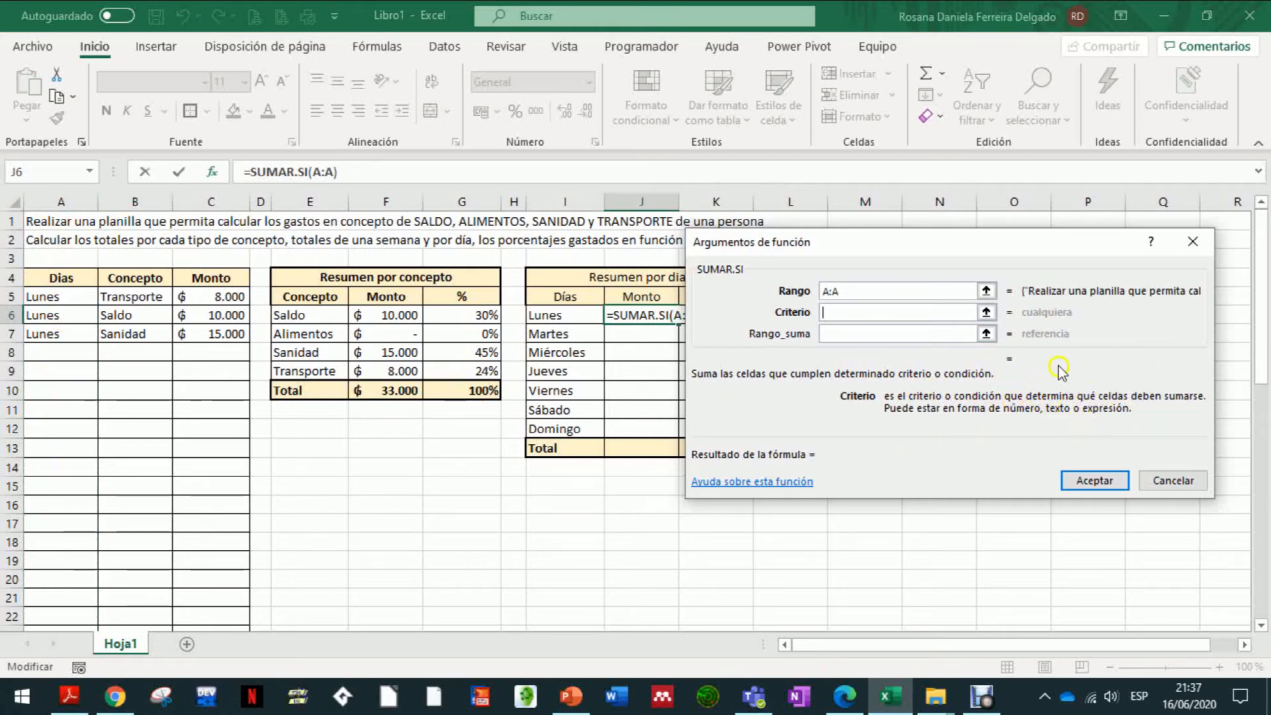
left_click(567, 315)
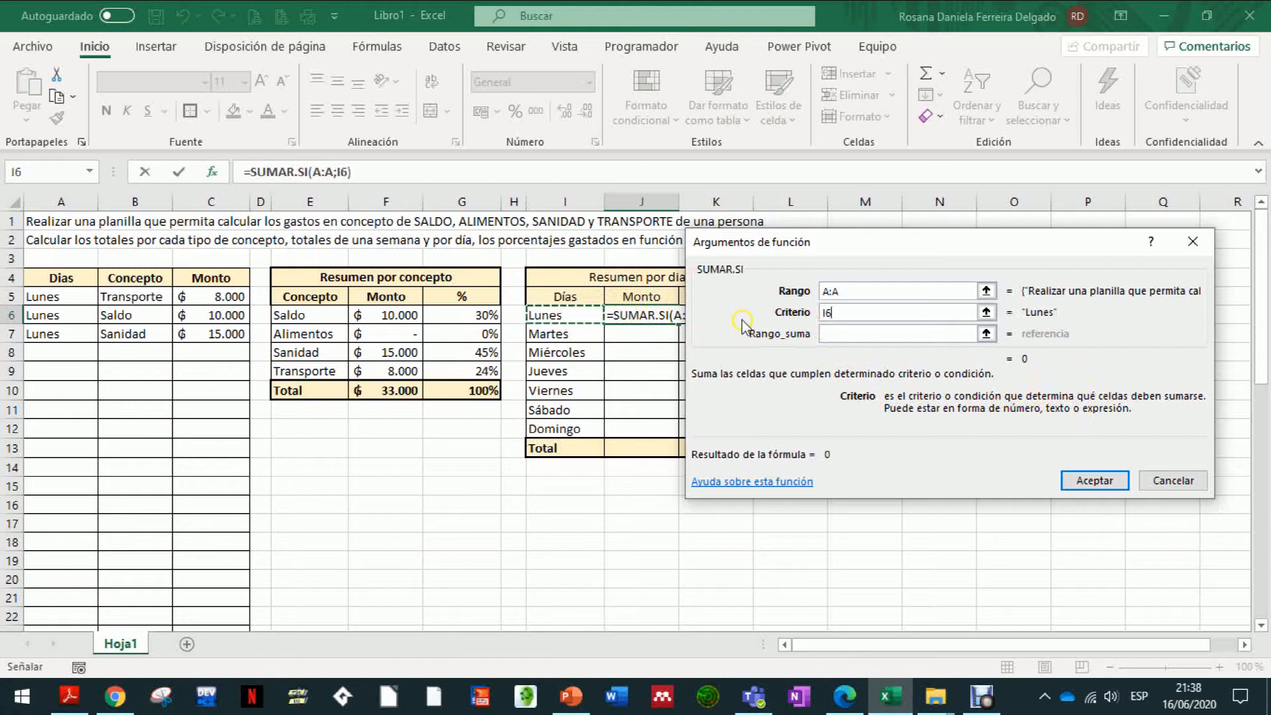
left_click(824, 334)
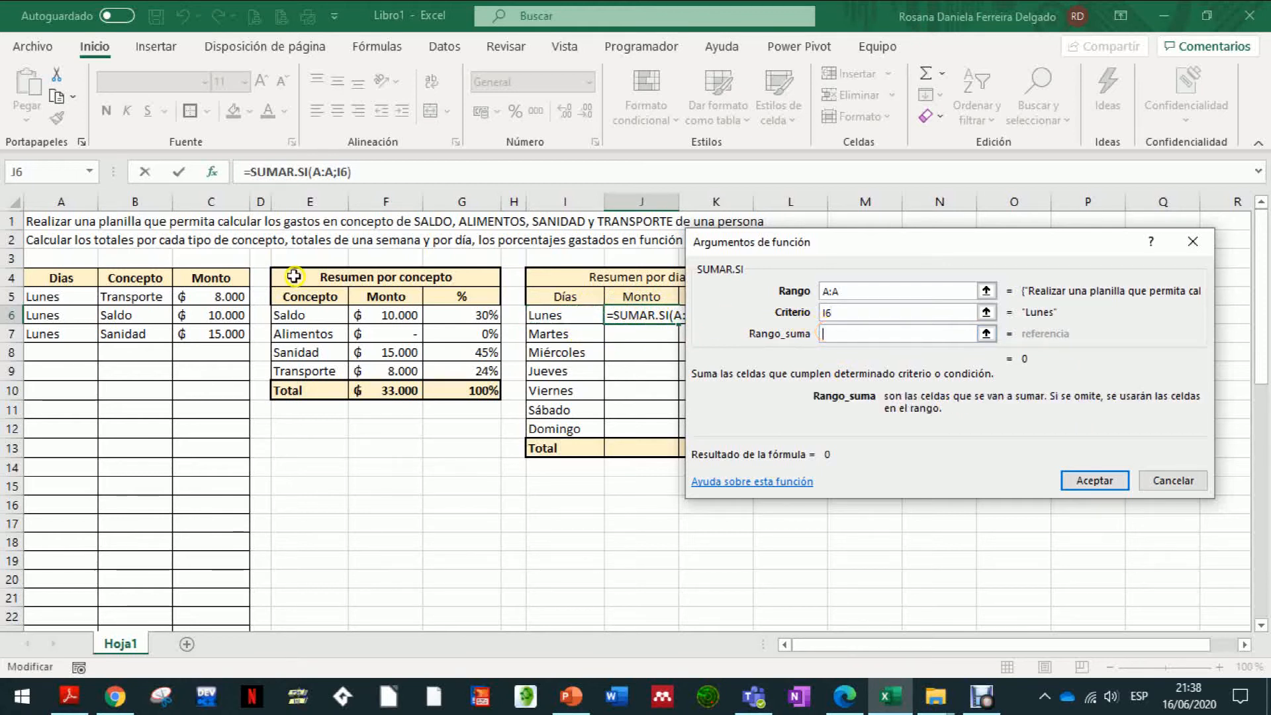
left_click(211, 205)
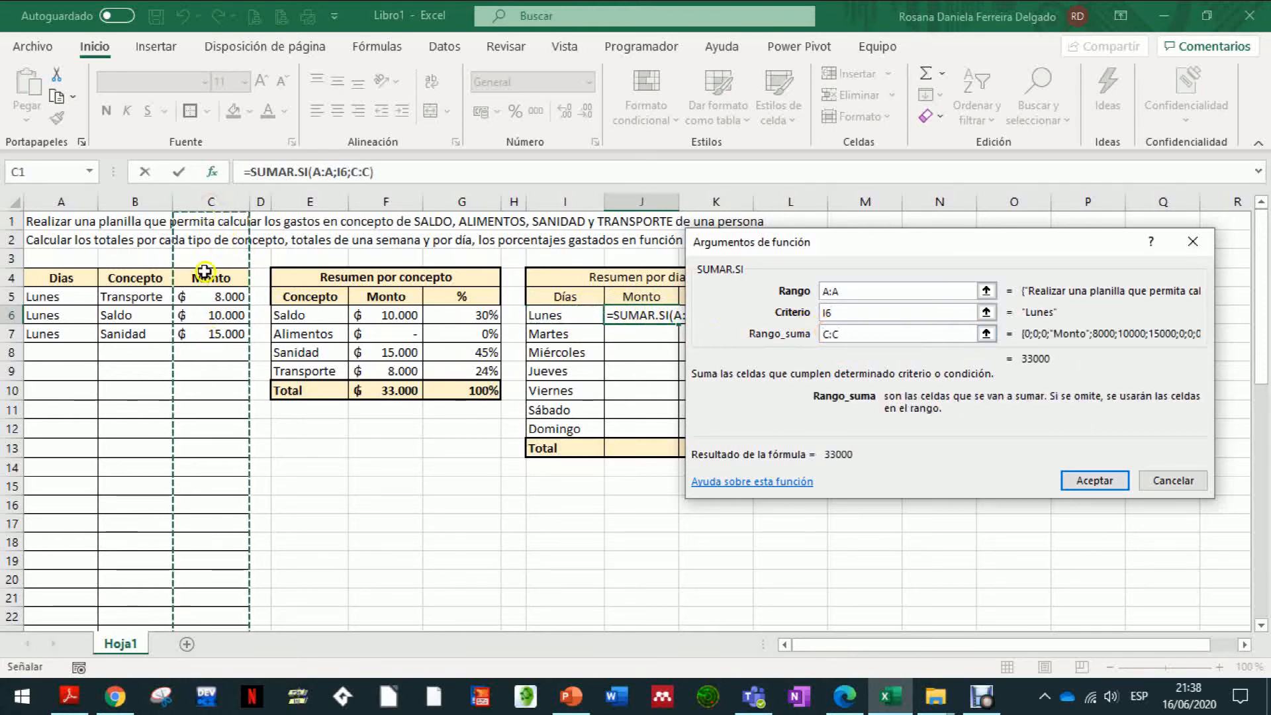
left_click(1090, 476)
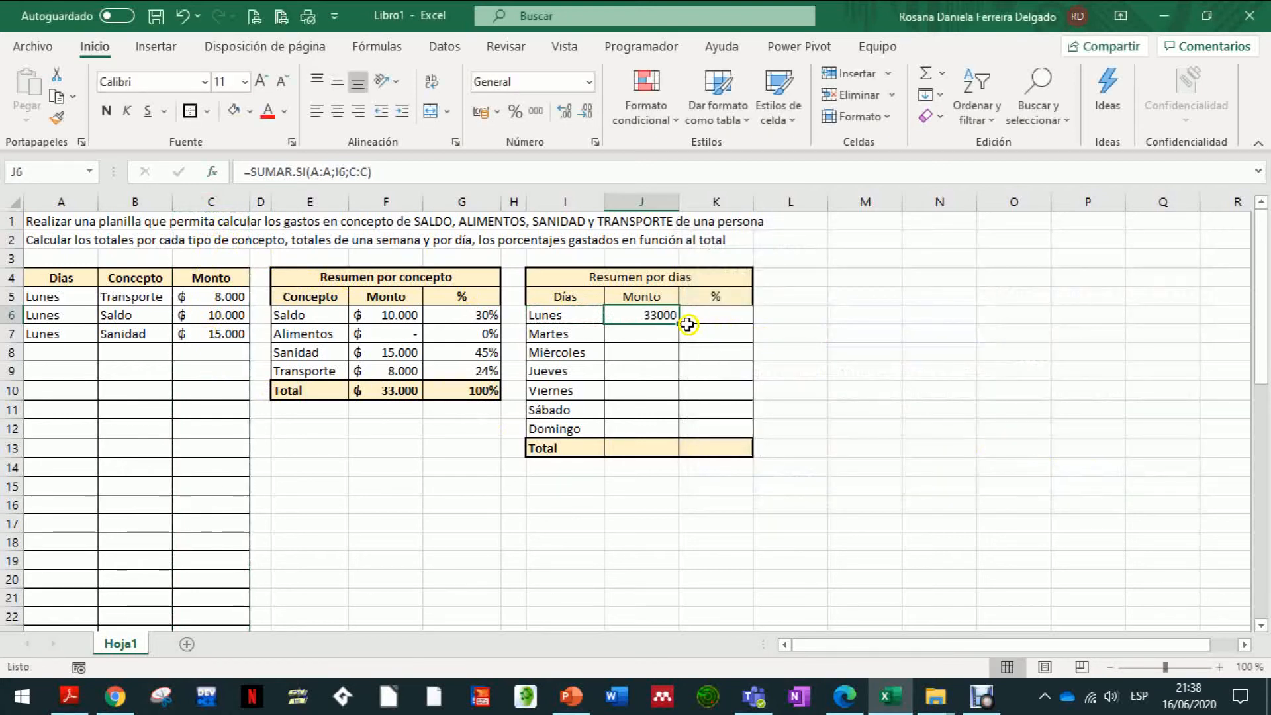
Copy the J6 formula down to J12 and add up the daily amounts in J13 with AutoSum.
left_click_drag(677, 323, 675, 433)
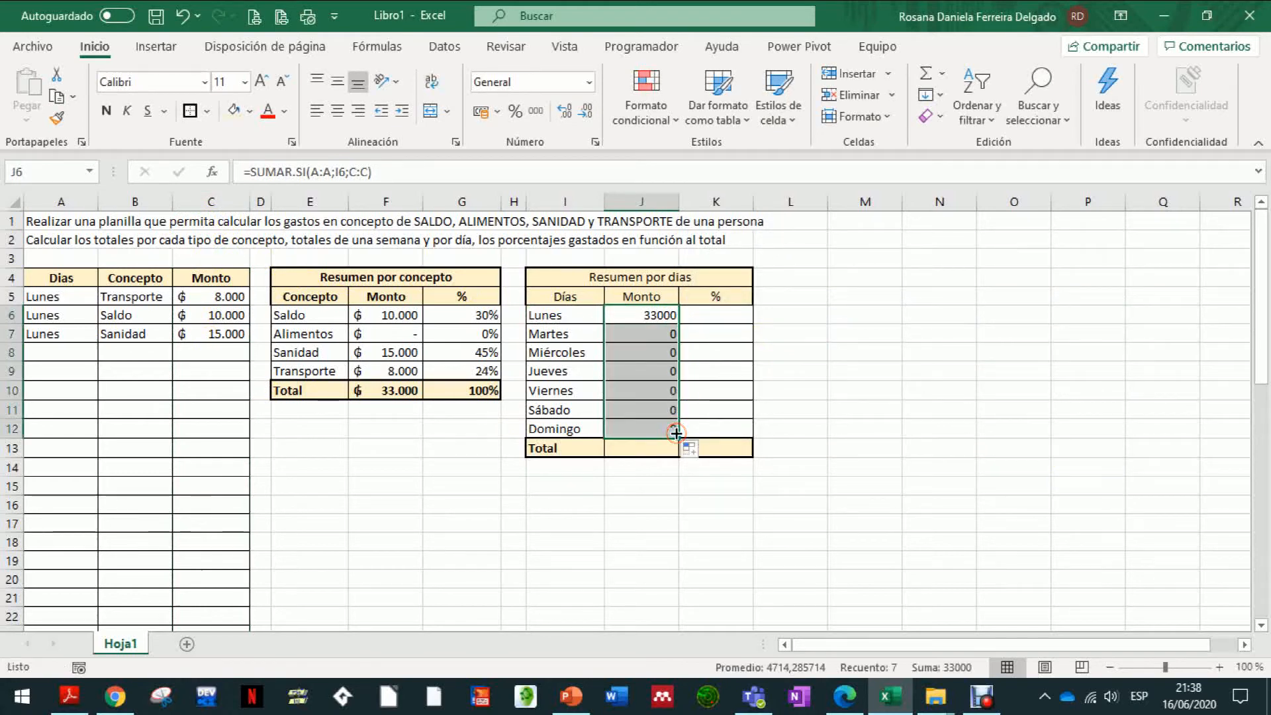
left_click(628, 448)
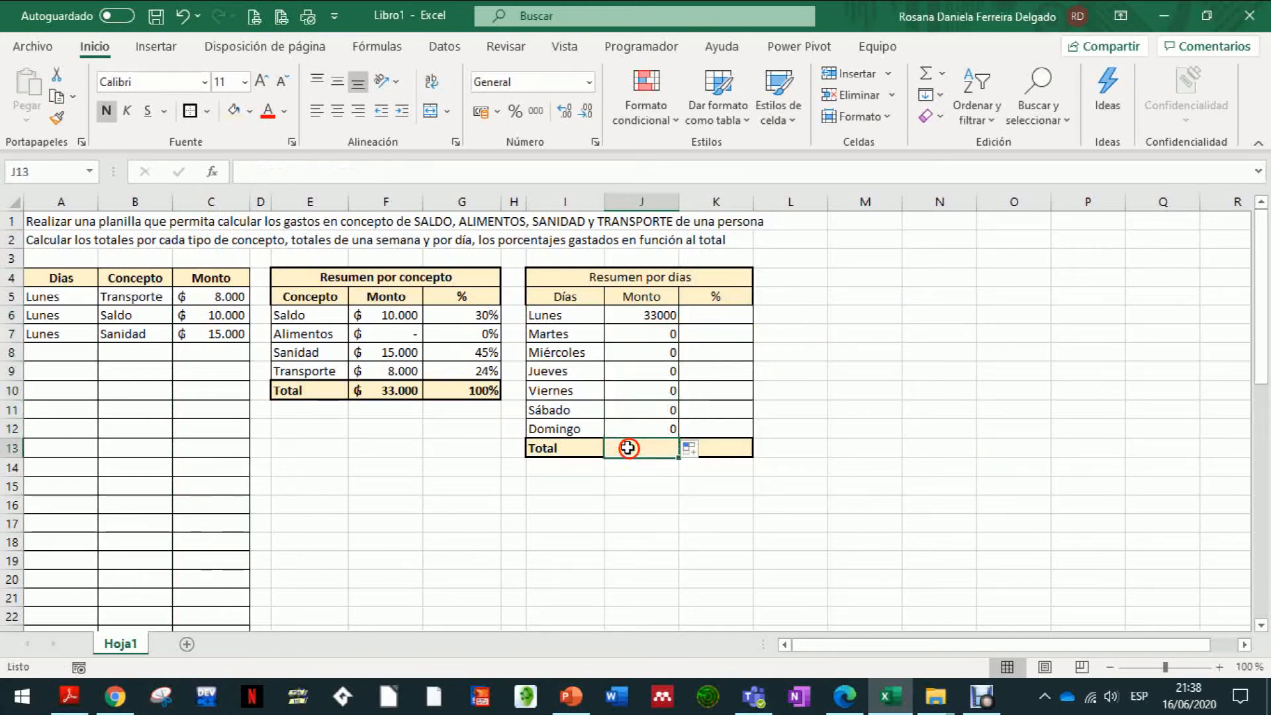
left_click(927, 70)
key("Return")
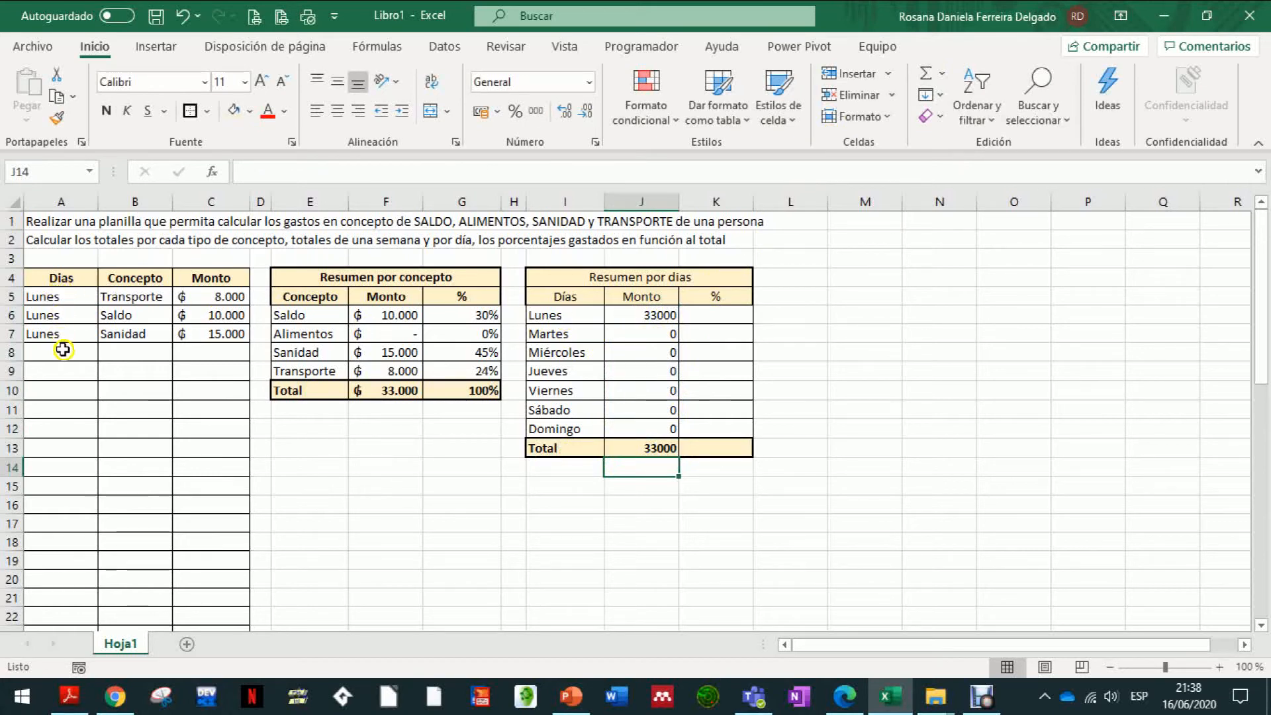
Enter a new expense in row 8 with Martes as day, Alimentos as concept and 15000 as amount.
left_click(46, 333)
left_click(41, 295)
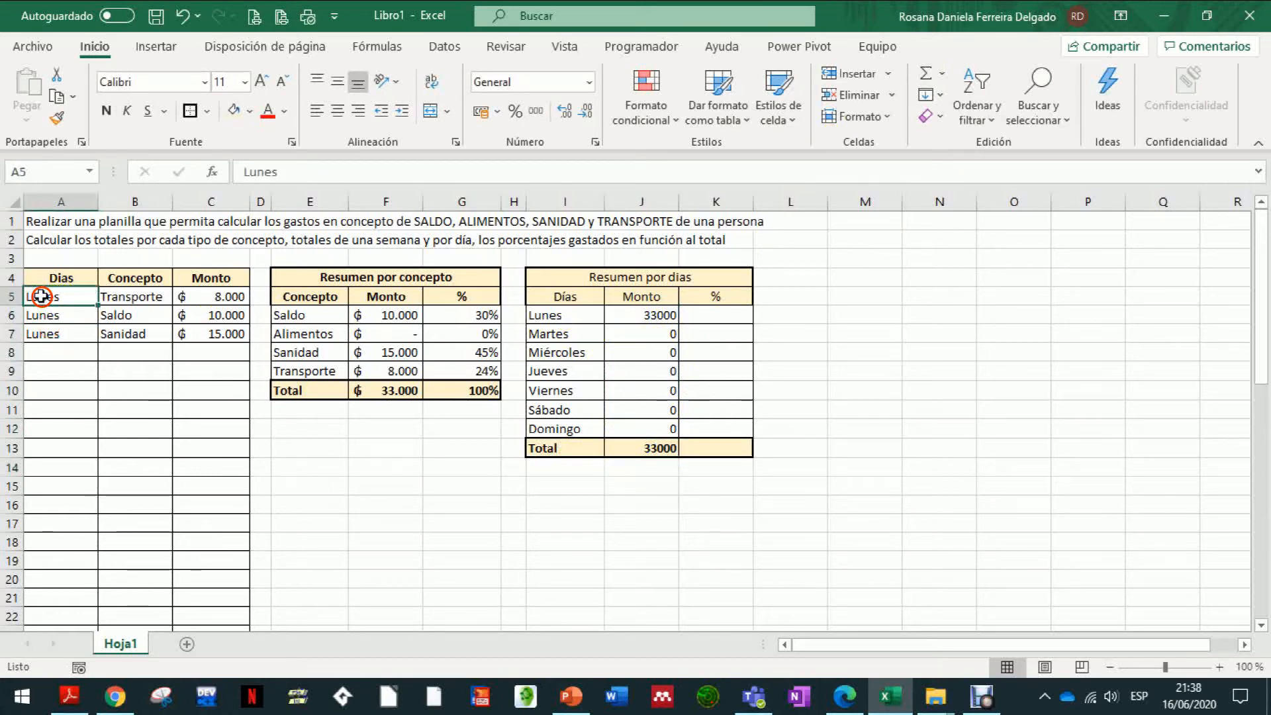
left_click(41, 314)
left_click(43, 333)
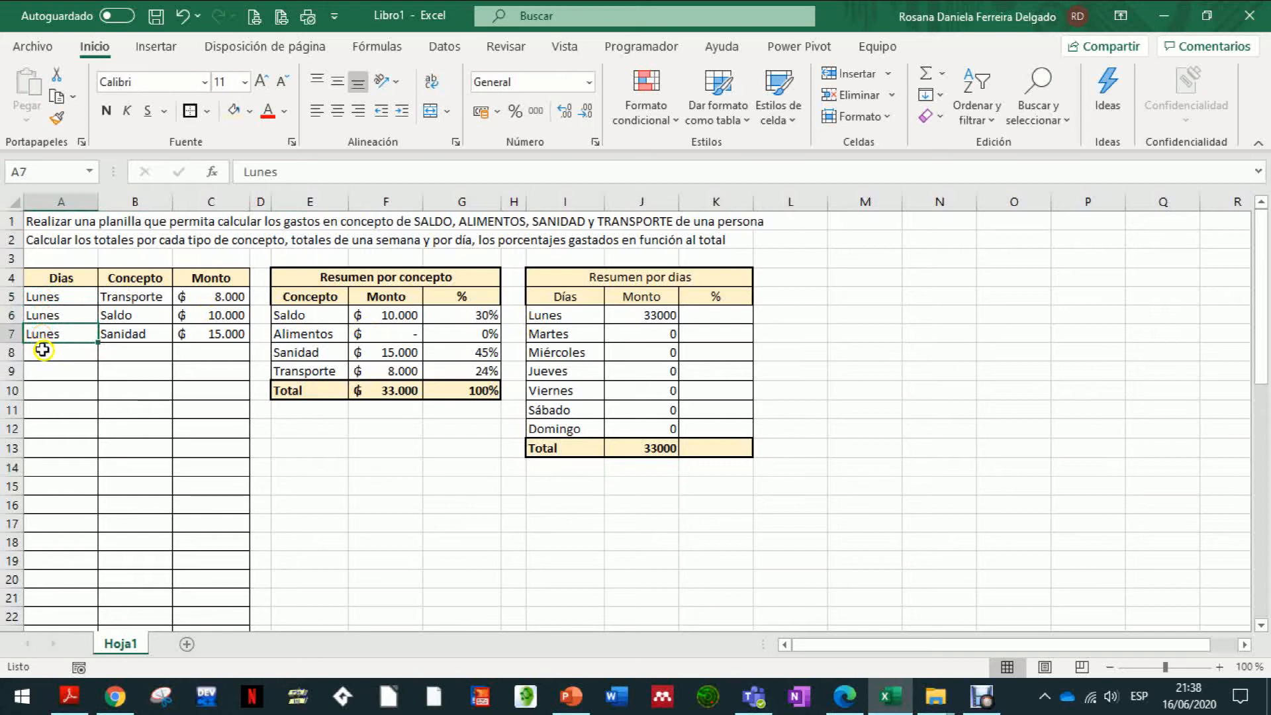
left_click(43, 351)
type("Ma")
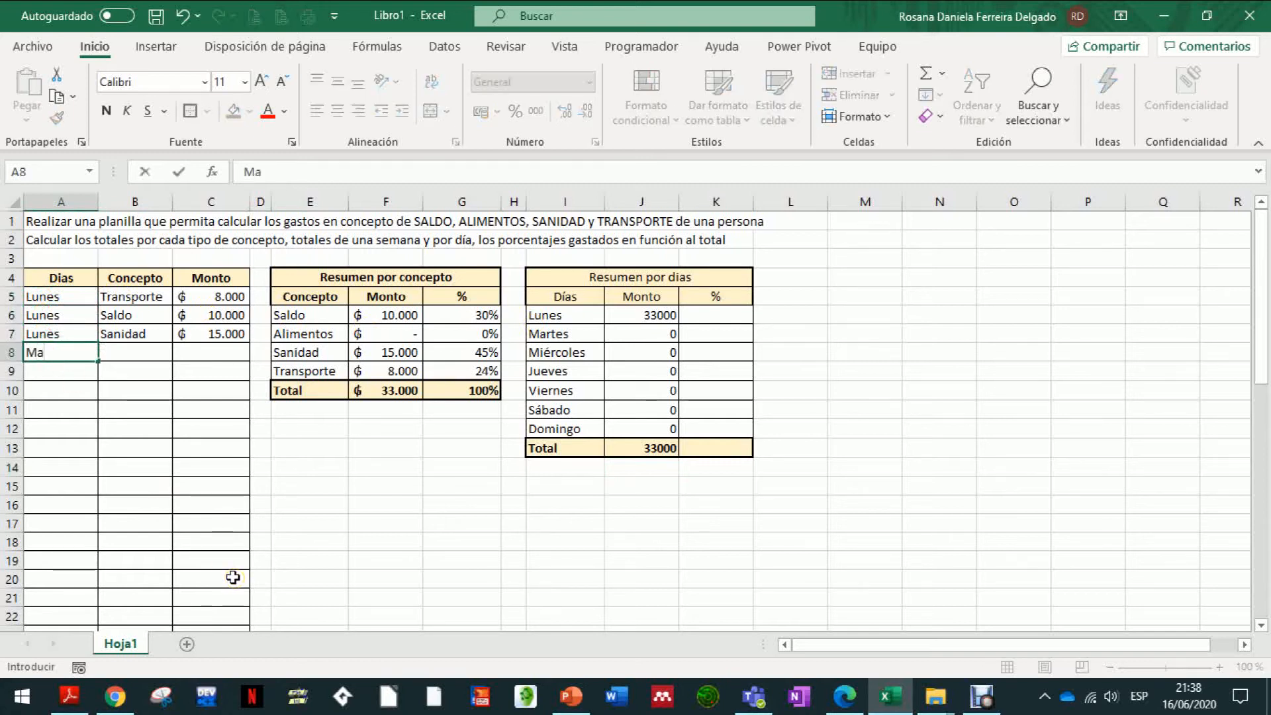
type("rtes")
key("Return")
key("Up")
key("Right")
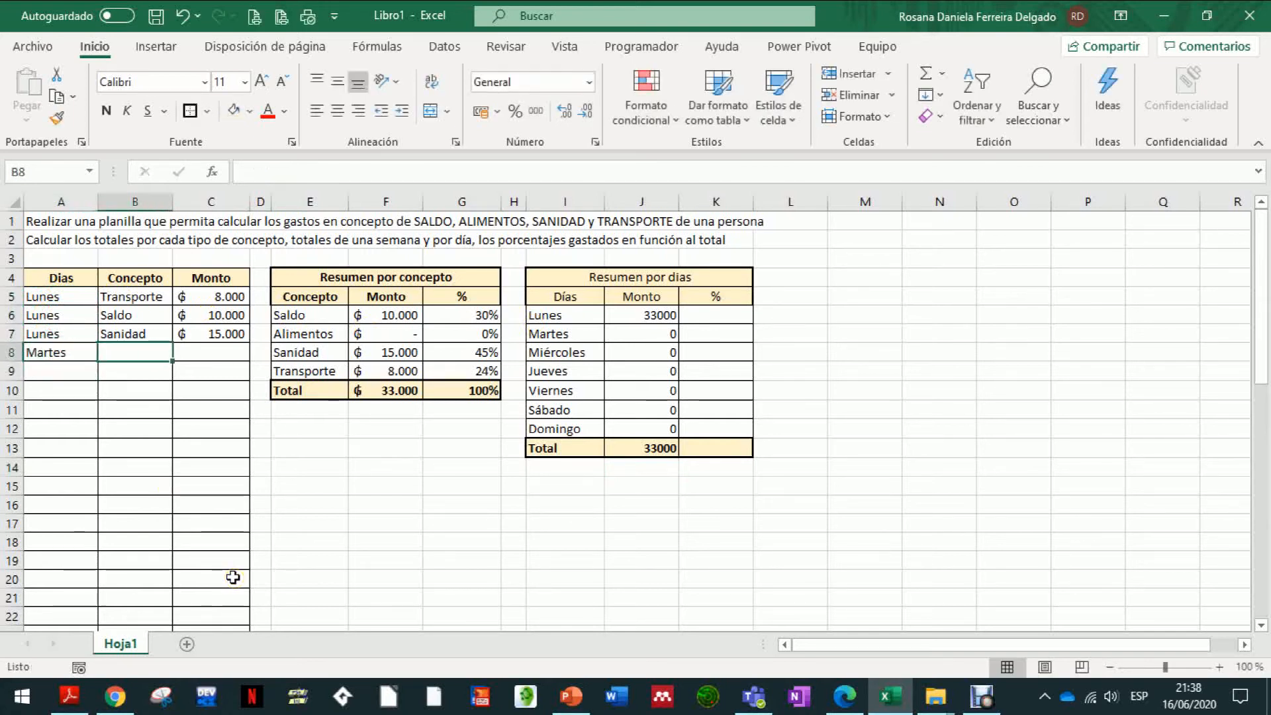
type("Alimentos")
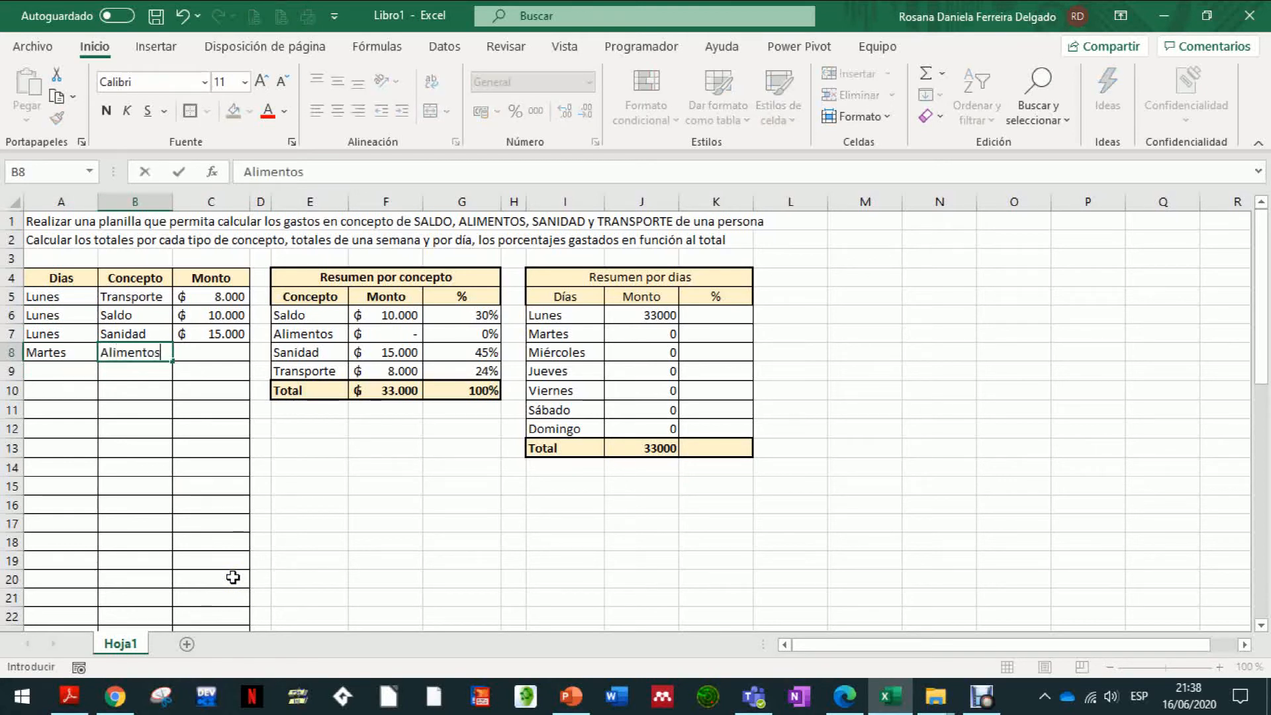
key("Tab")
type("1")
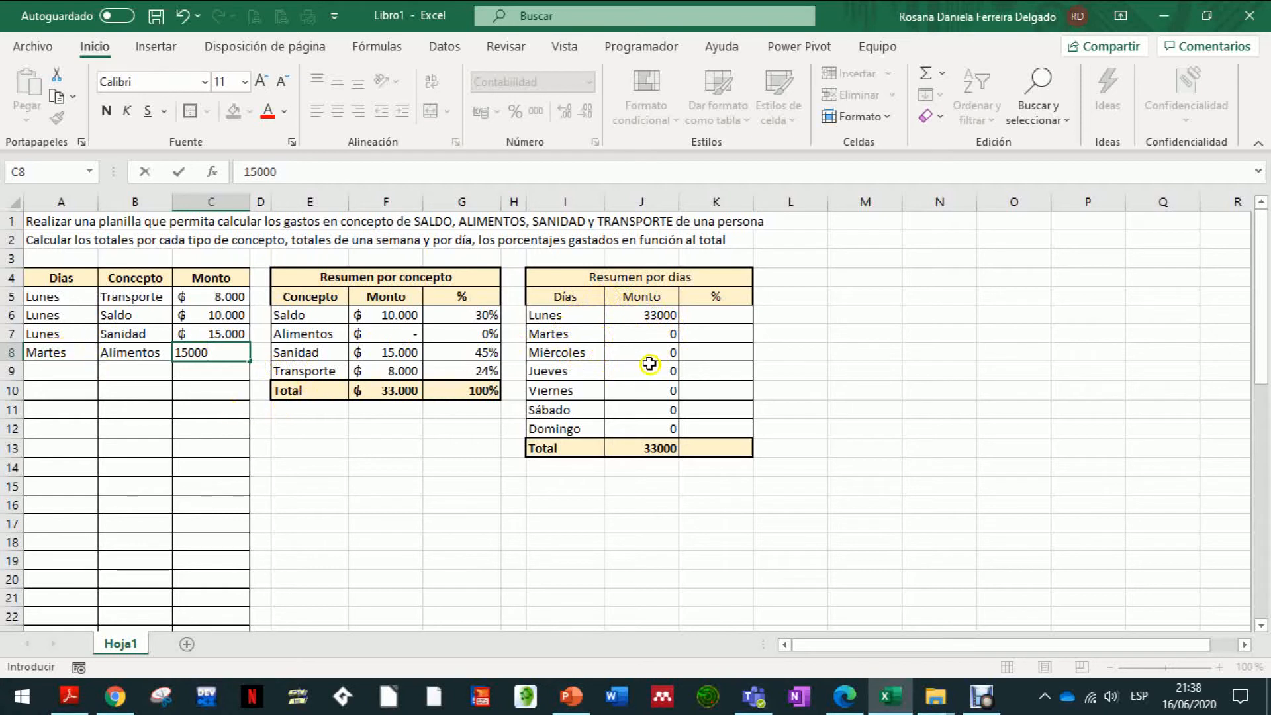
key("Return")
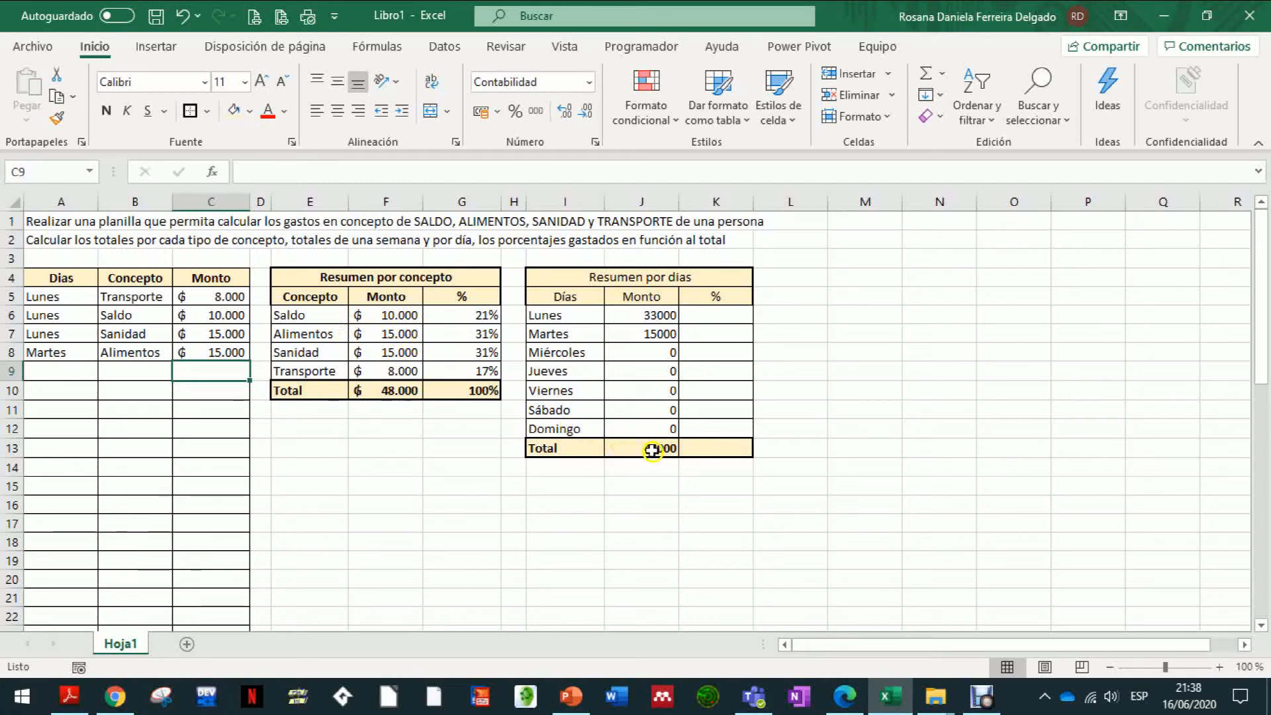
Format column J as accounting with the ₲ Español (Paraguay) symbol and 0 decimal places.
left_click(638, 203)
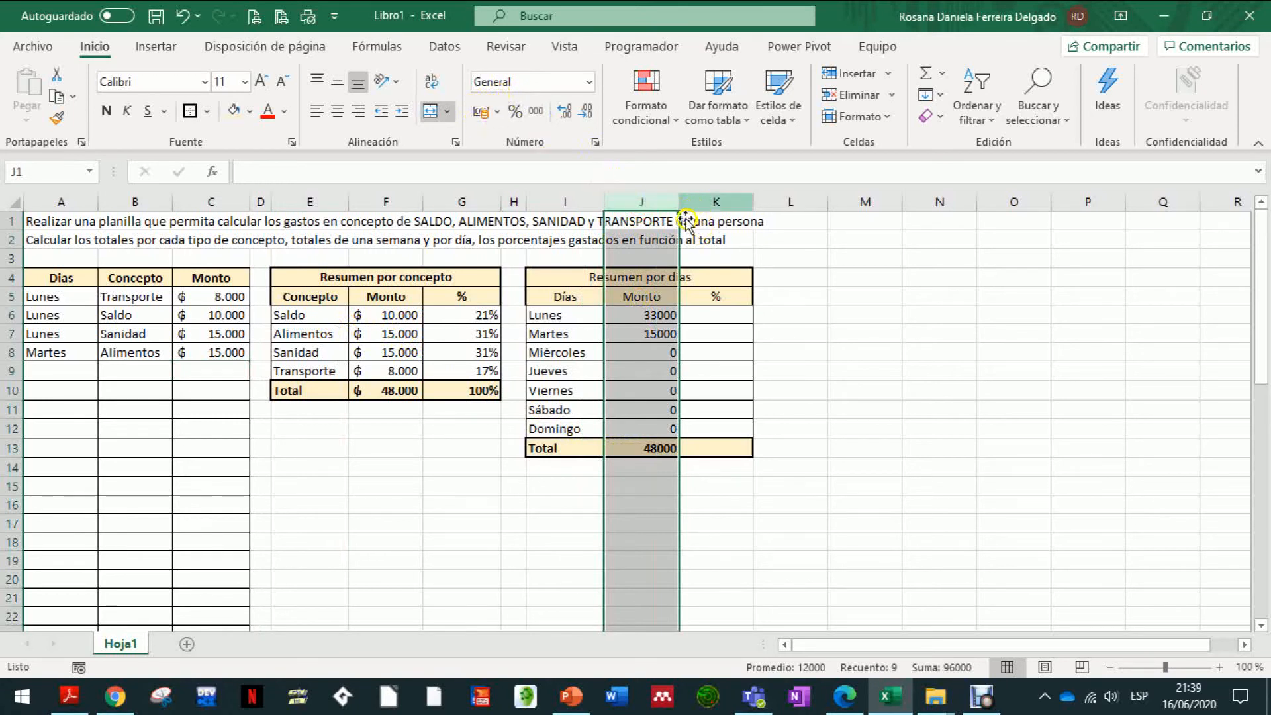
left_click(496, 111)
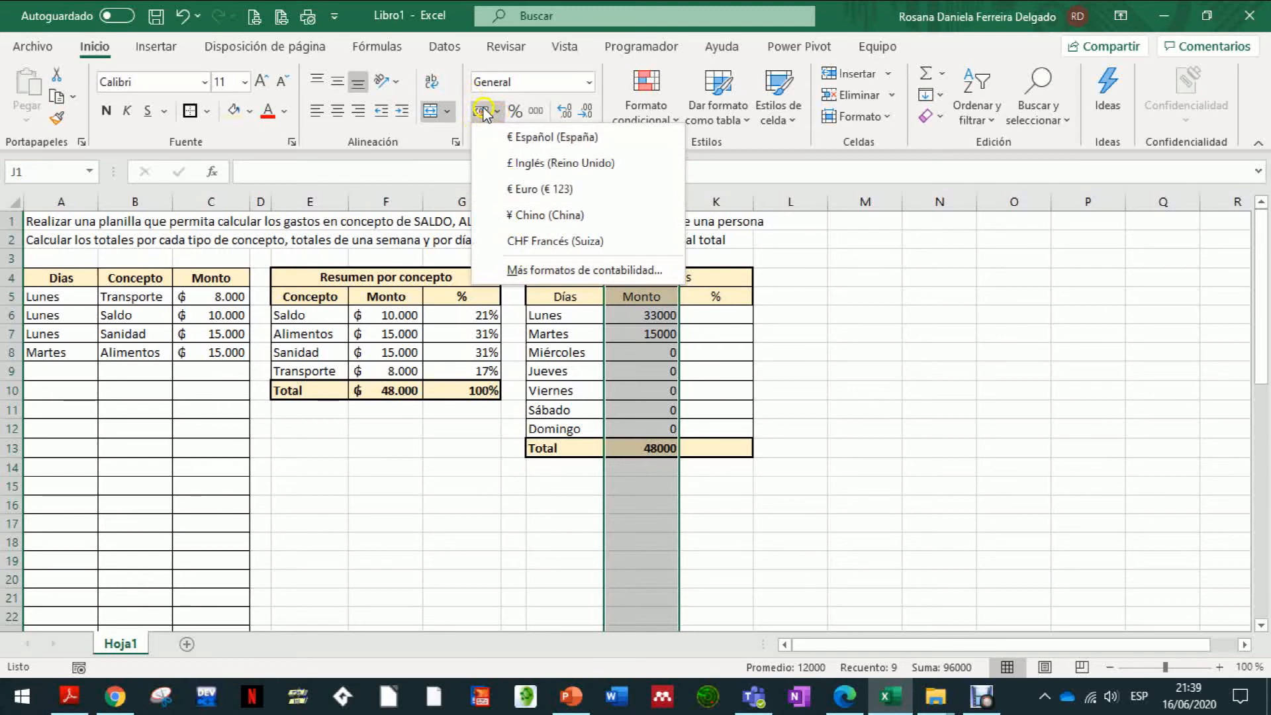
left_click(551, 272)
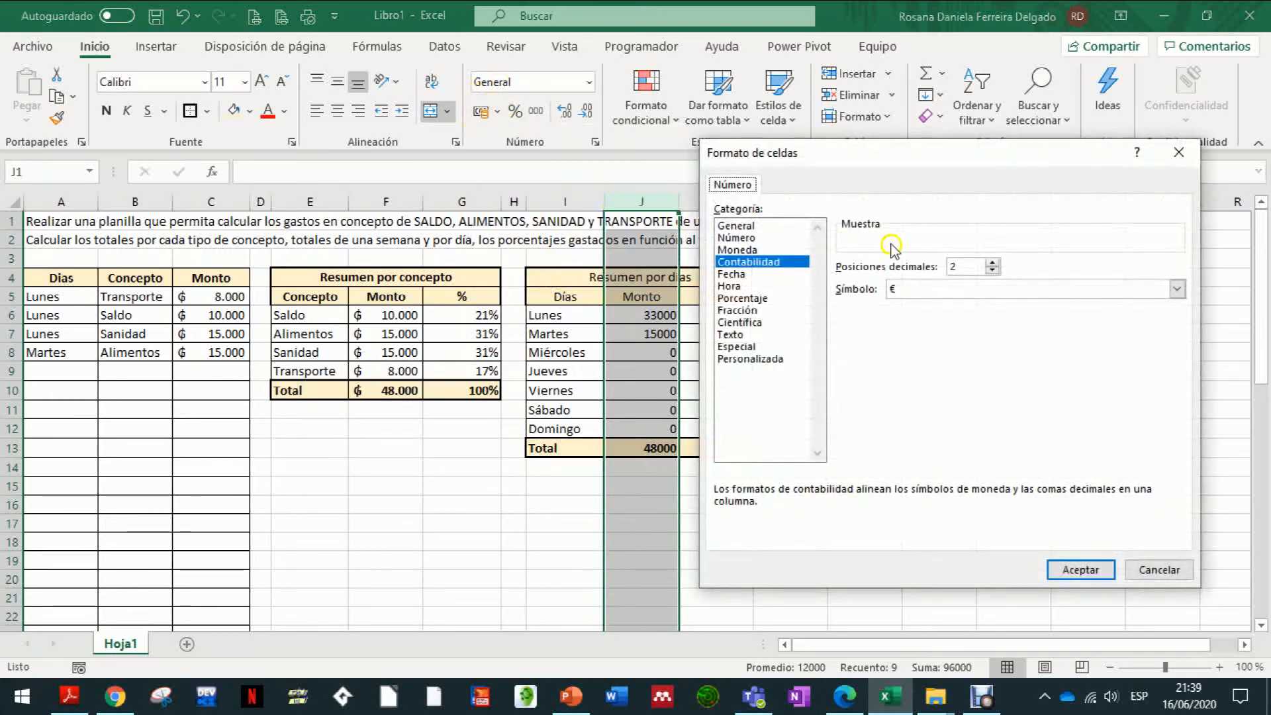
left_click(957, 289)
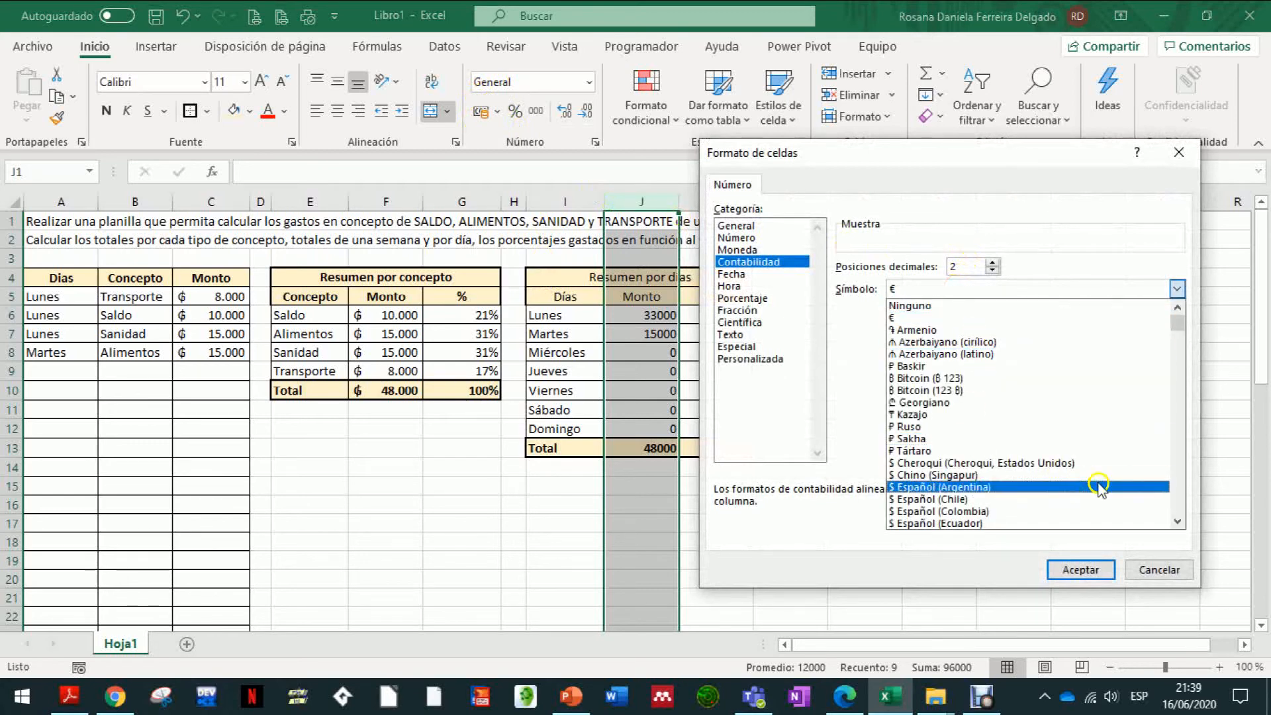
left_click(1177, 502)
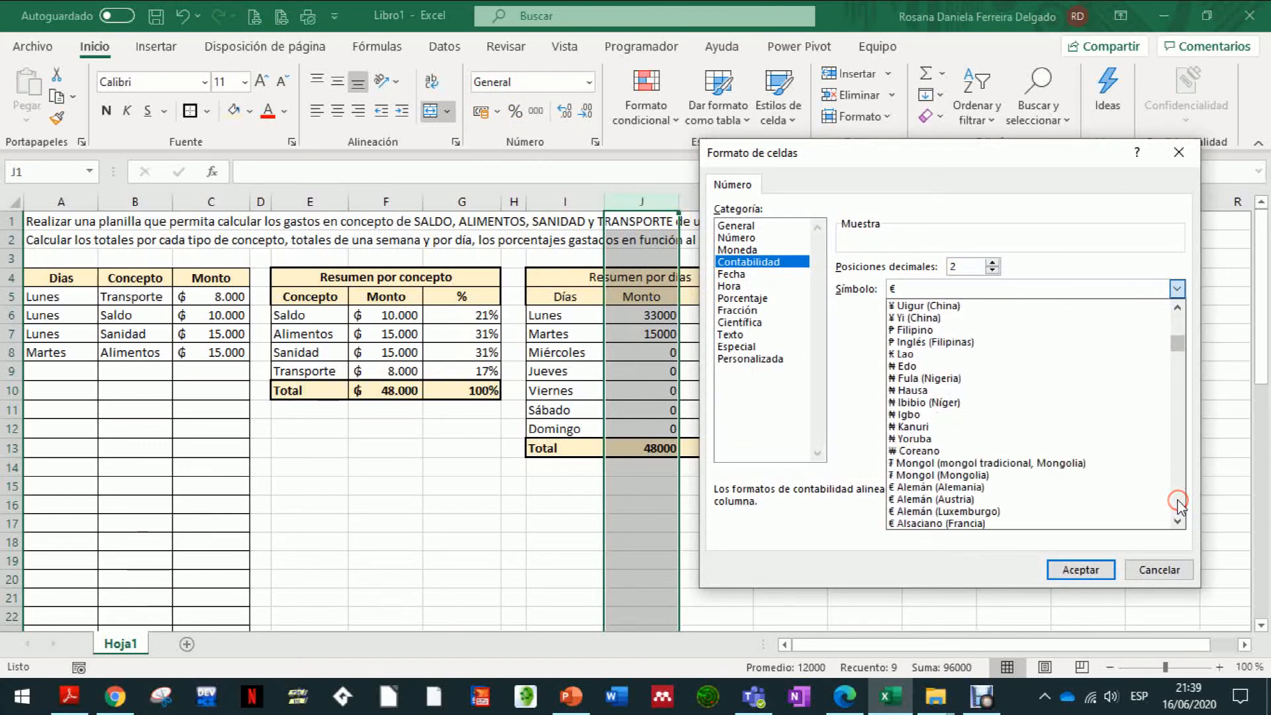
left_click(1177, 501)
left_click(1178, 501)
left_click(1178, 502)
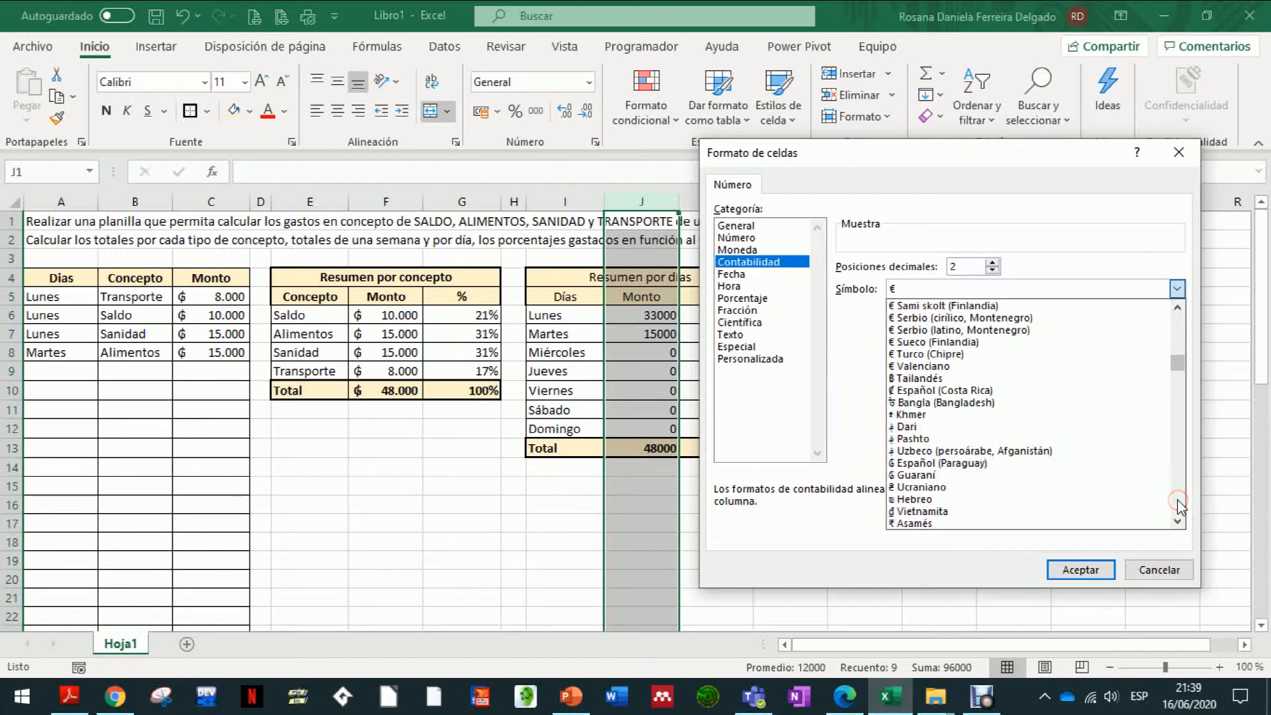
left_click(1178, 504)
left_click(1177, 503)
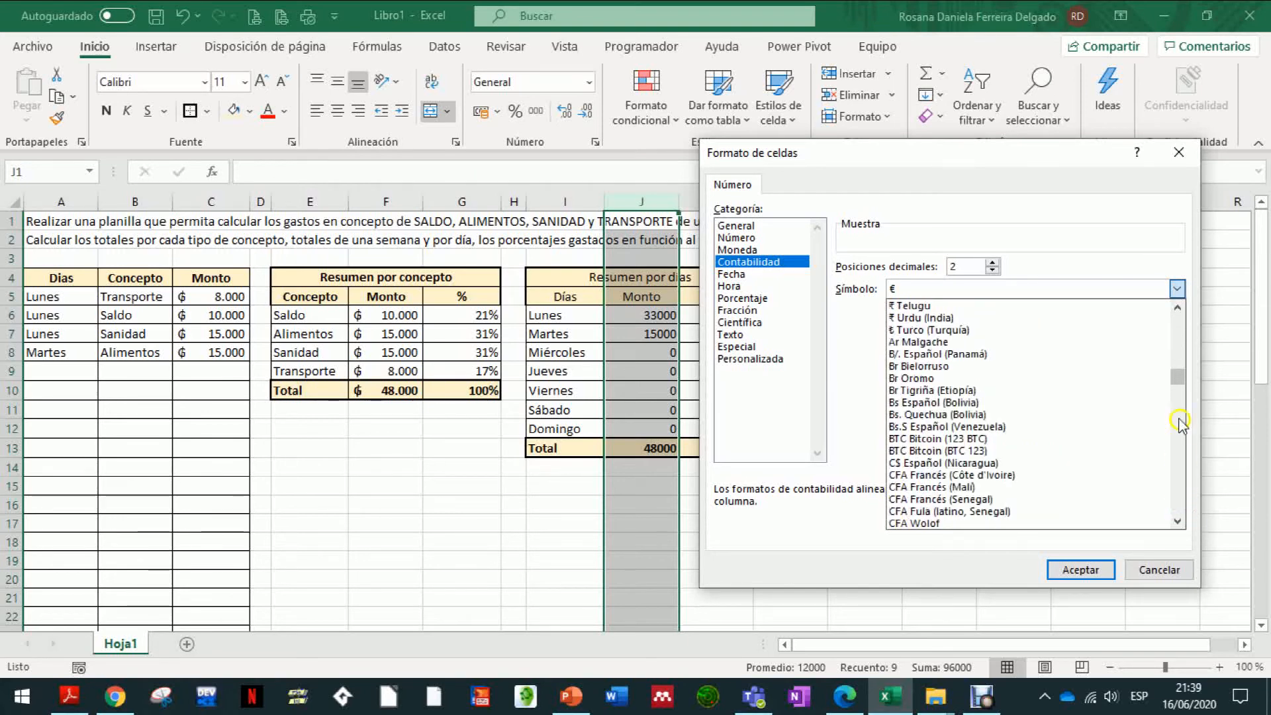
left_click(1178, 306)
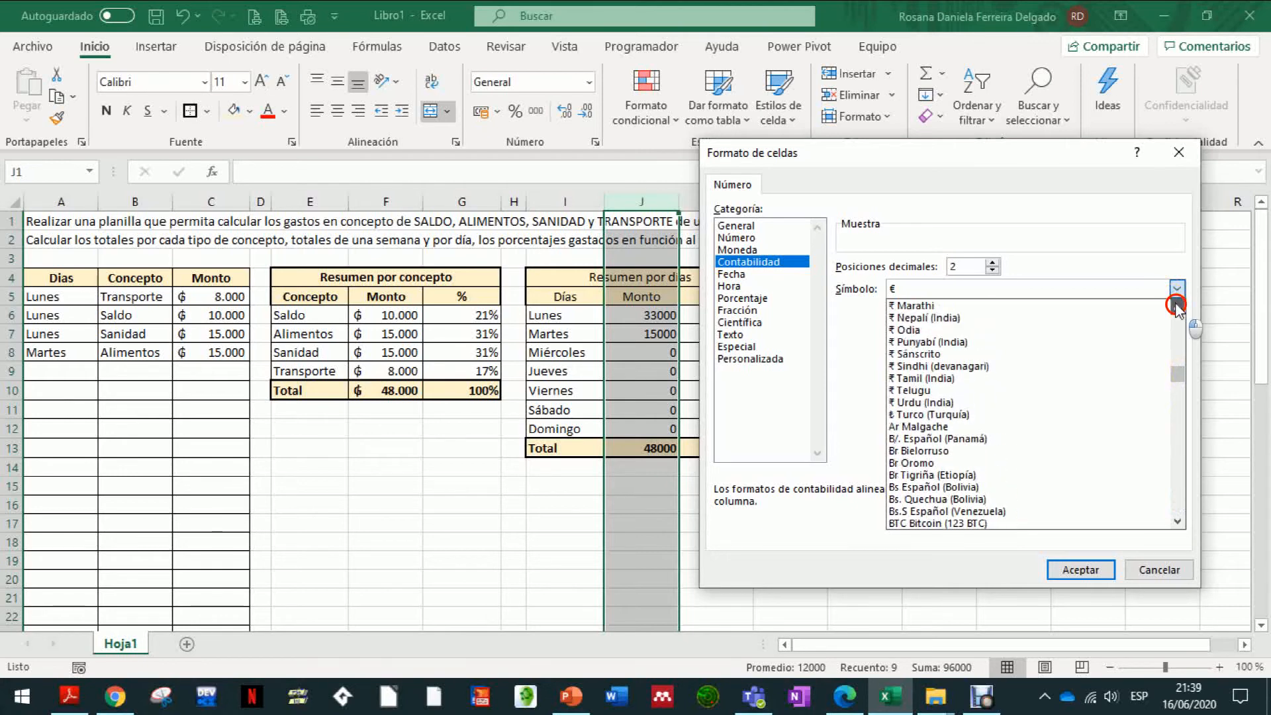
left_click(1177, 306)
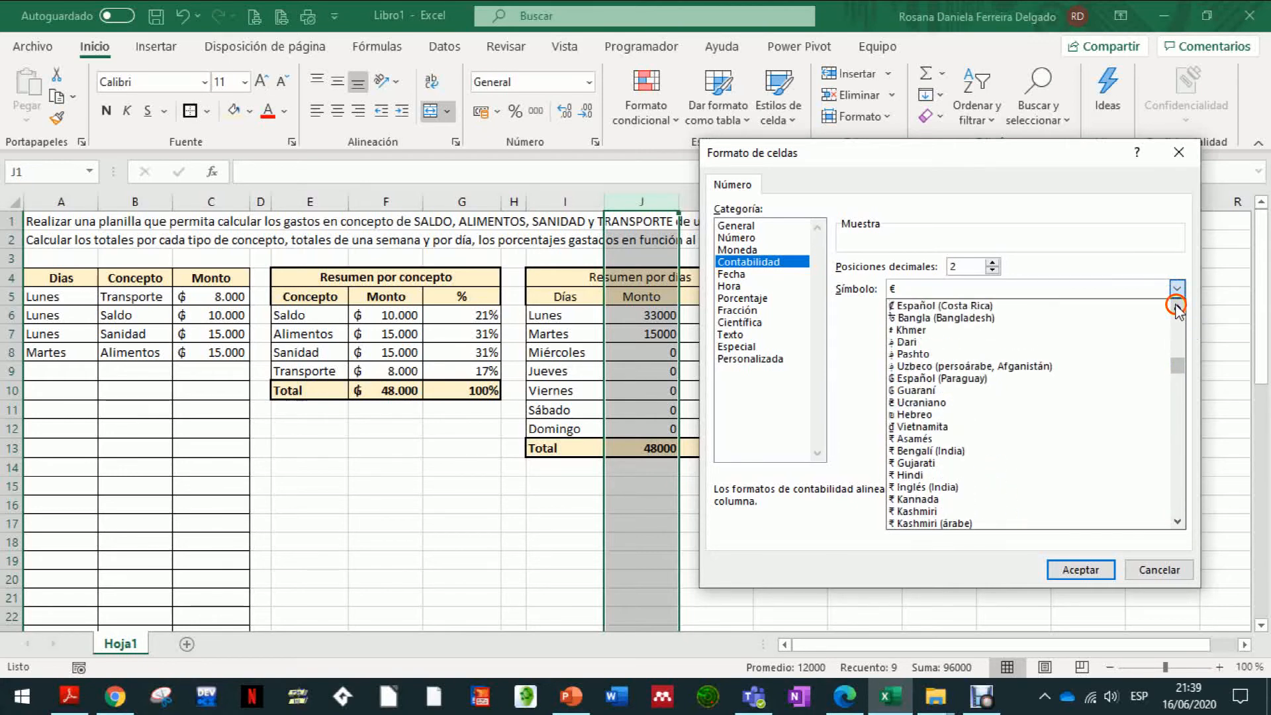
left_click(971, 377)
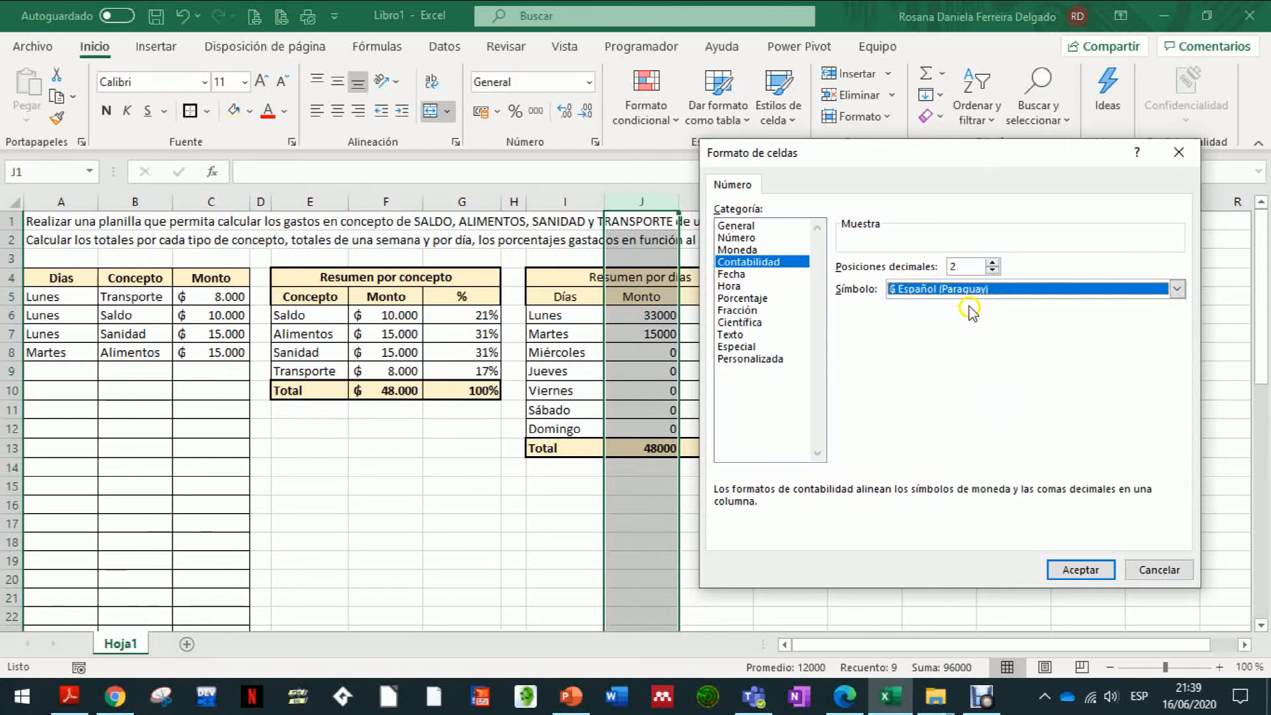
left_click(991, 271)
left_click(991, 271)
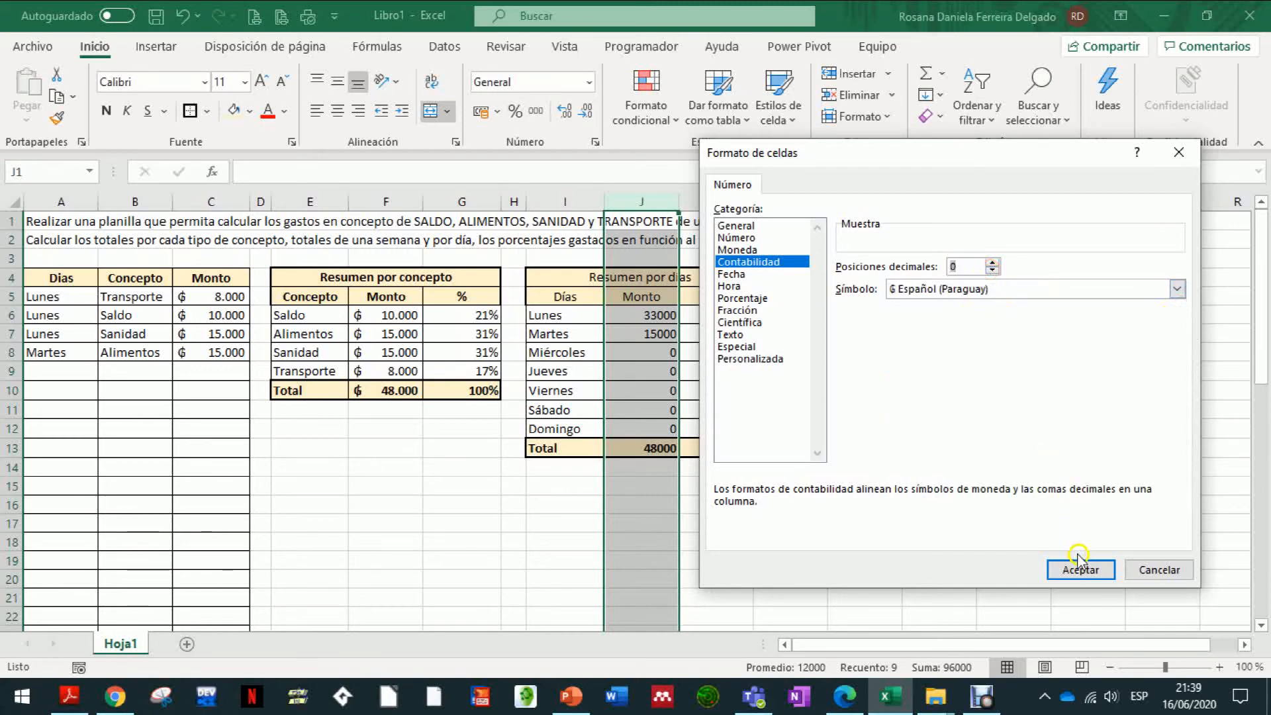
left_click(1079, 567)
left_click(821, 493)
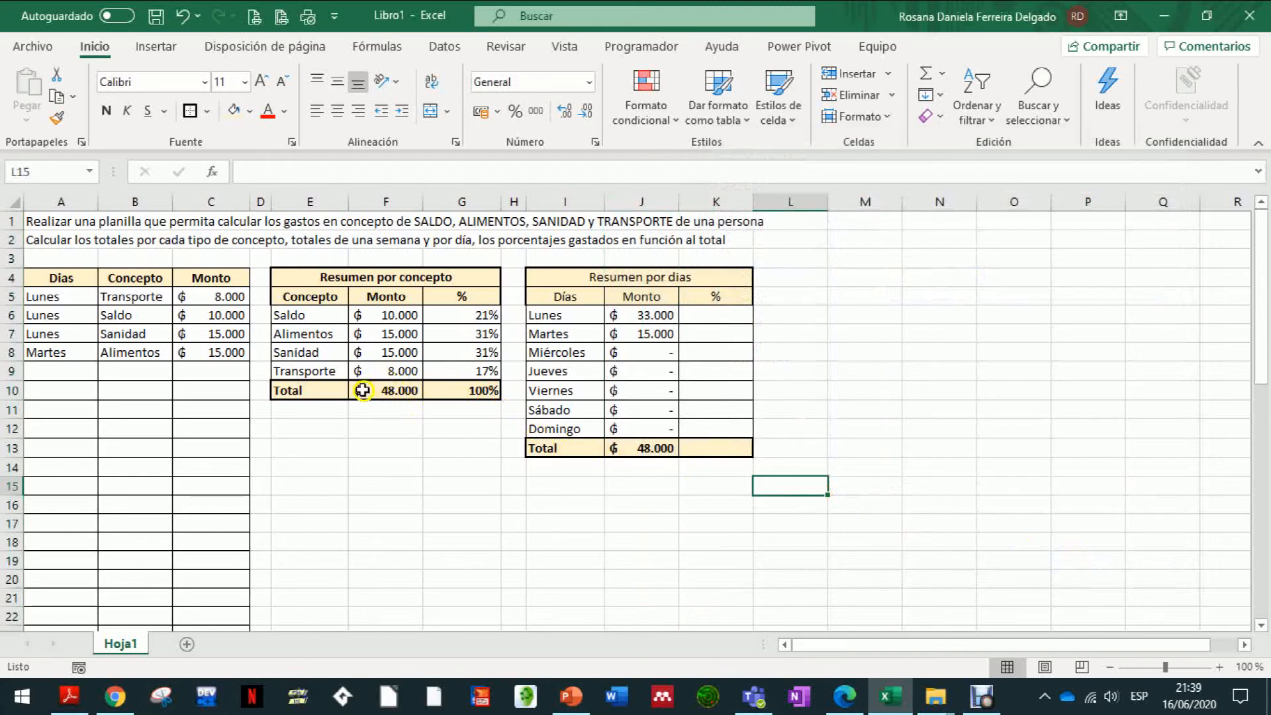
Compare the total of the summary by concept in F10 with the total of the summary by day in J13.
left_click(386, 409)
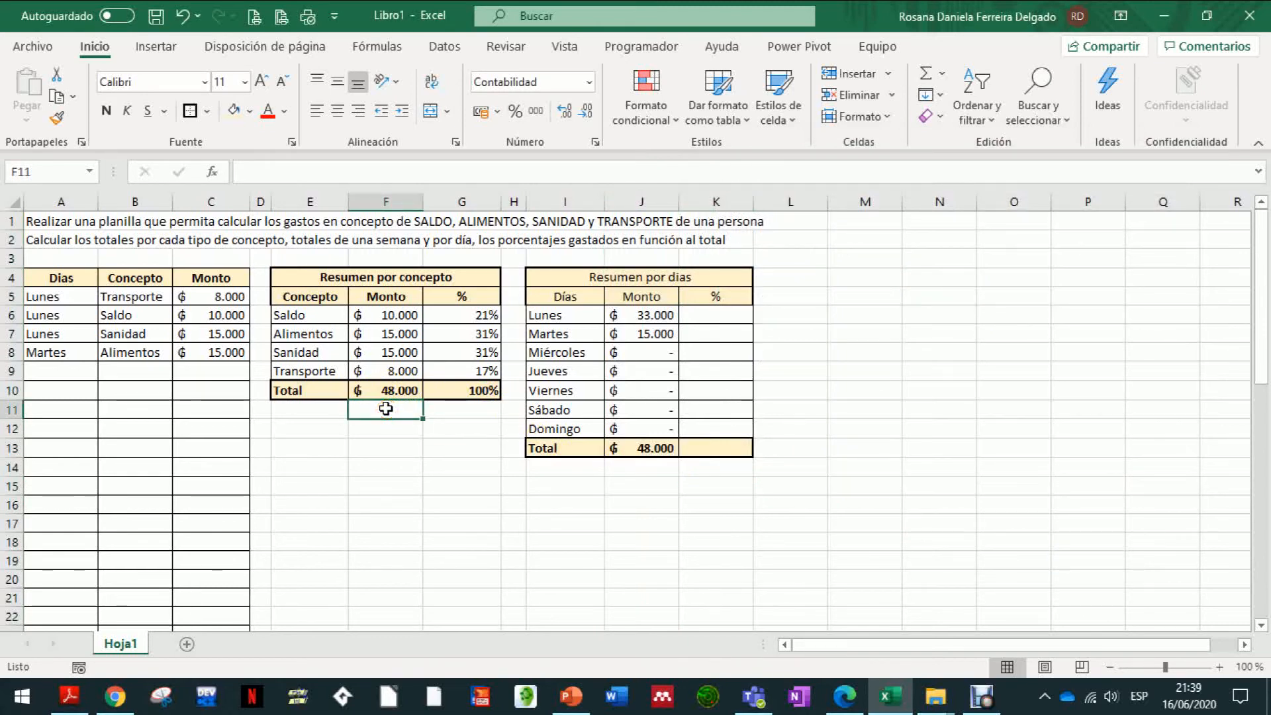
key("Up")
key("Up")
key("Down")
key("Down")
key("Up")
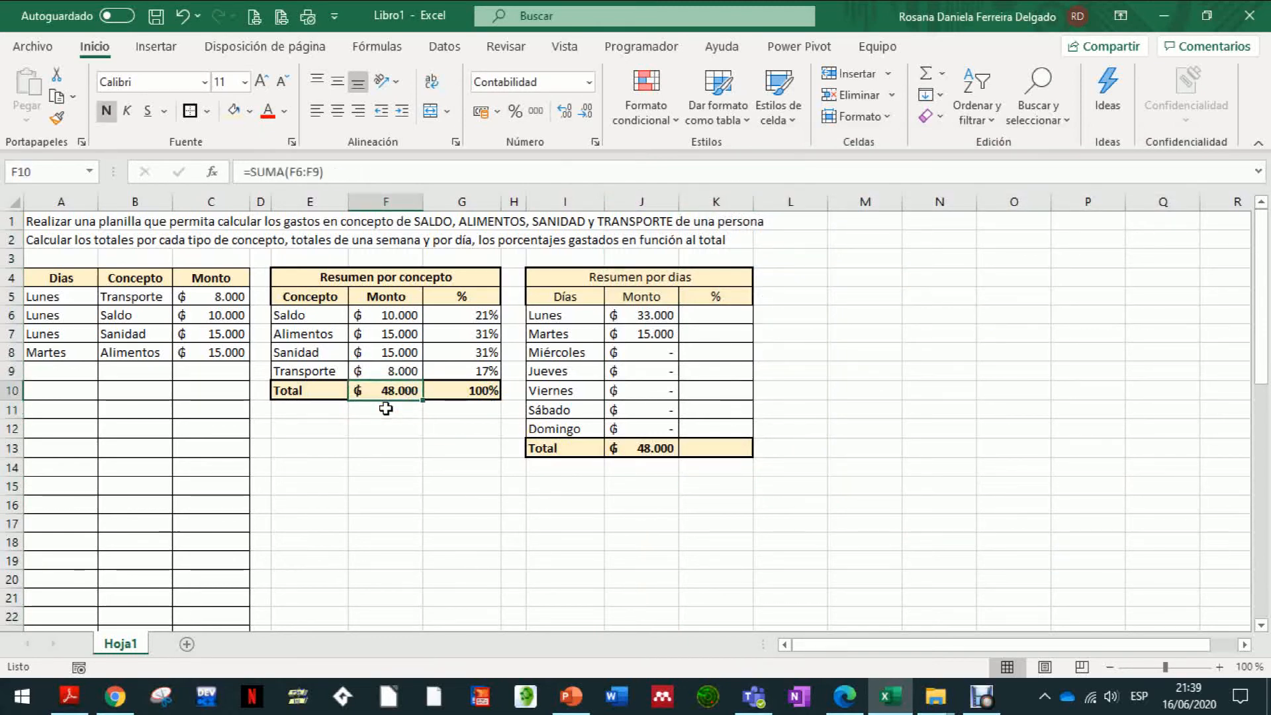
key("Up")
key("Down")
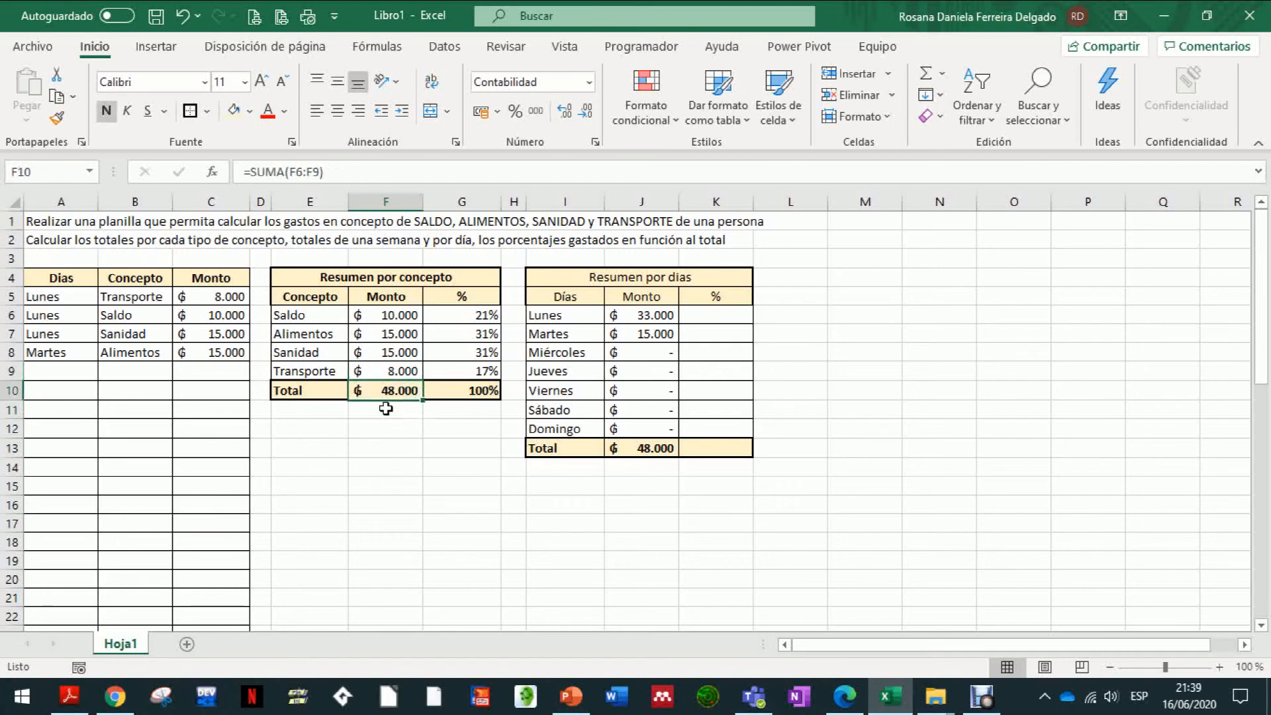
left_click(635, 460)
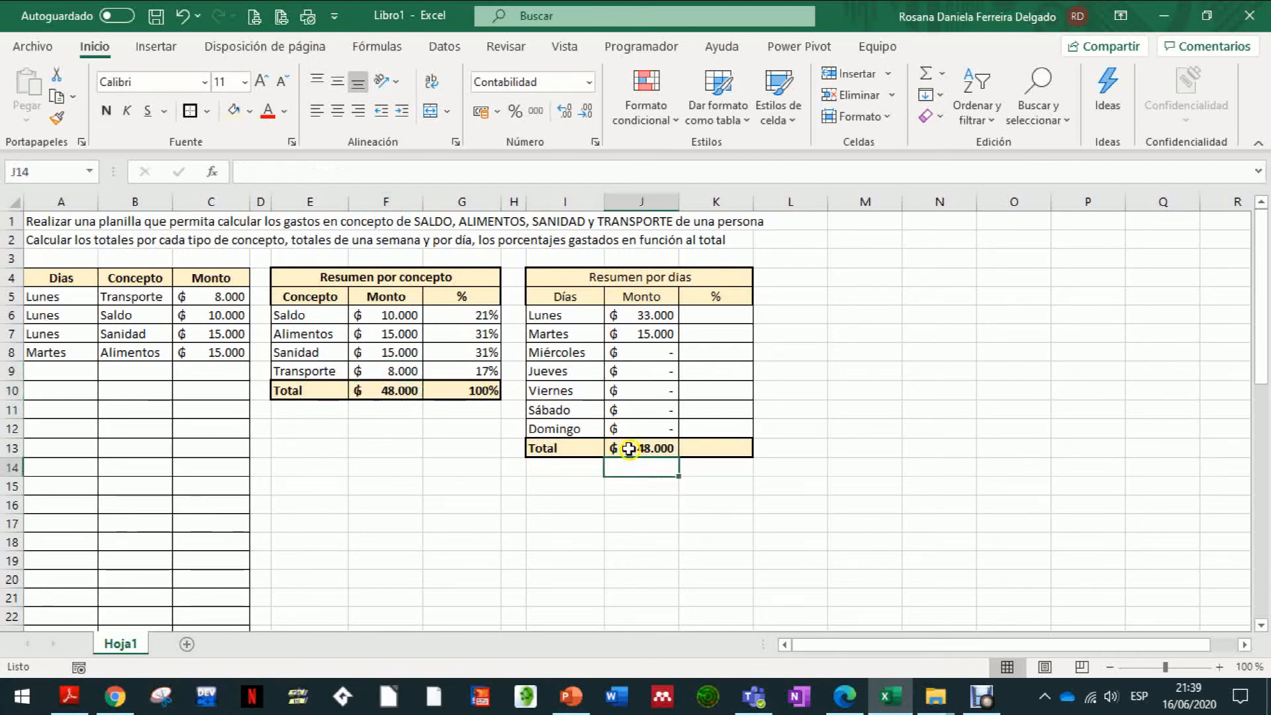
left_click(628, 448)
Make the title and column headings of the Resumen por días table, I4:K5, bold.
left_click_drag(614, 274, 619, 298)
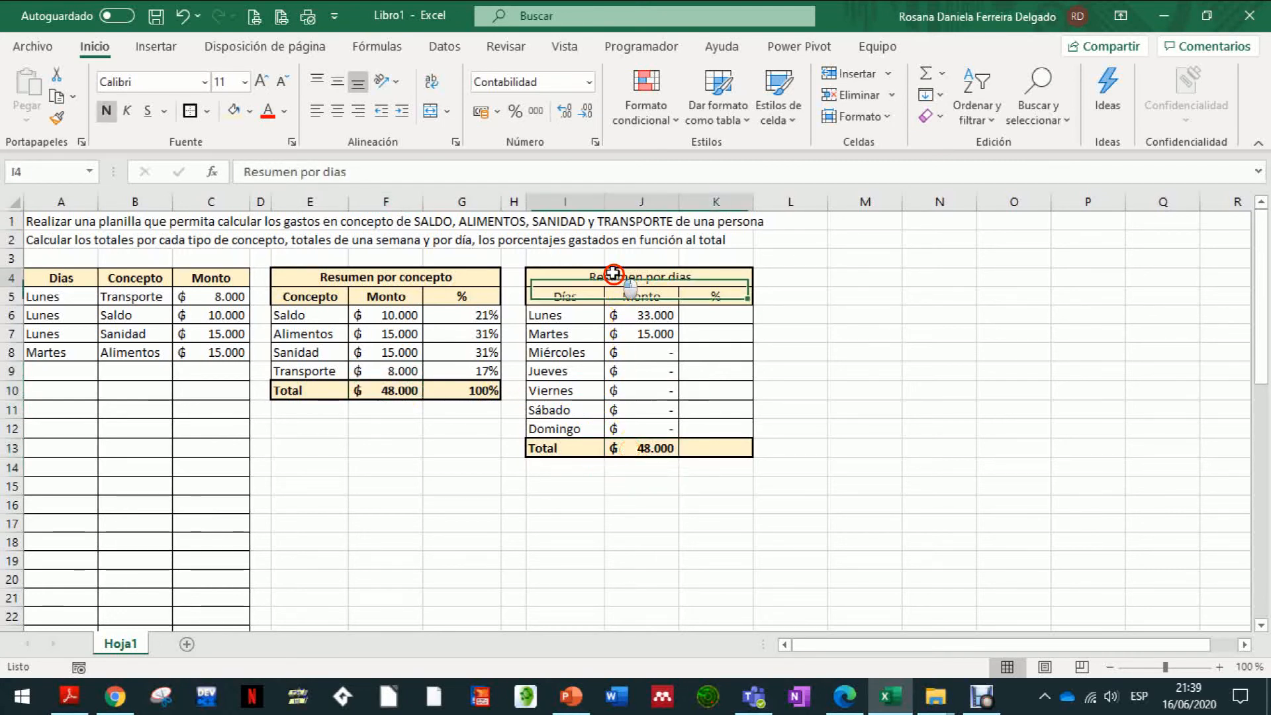
left_click(106, 110)
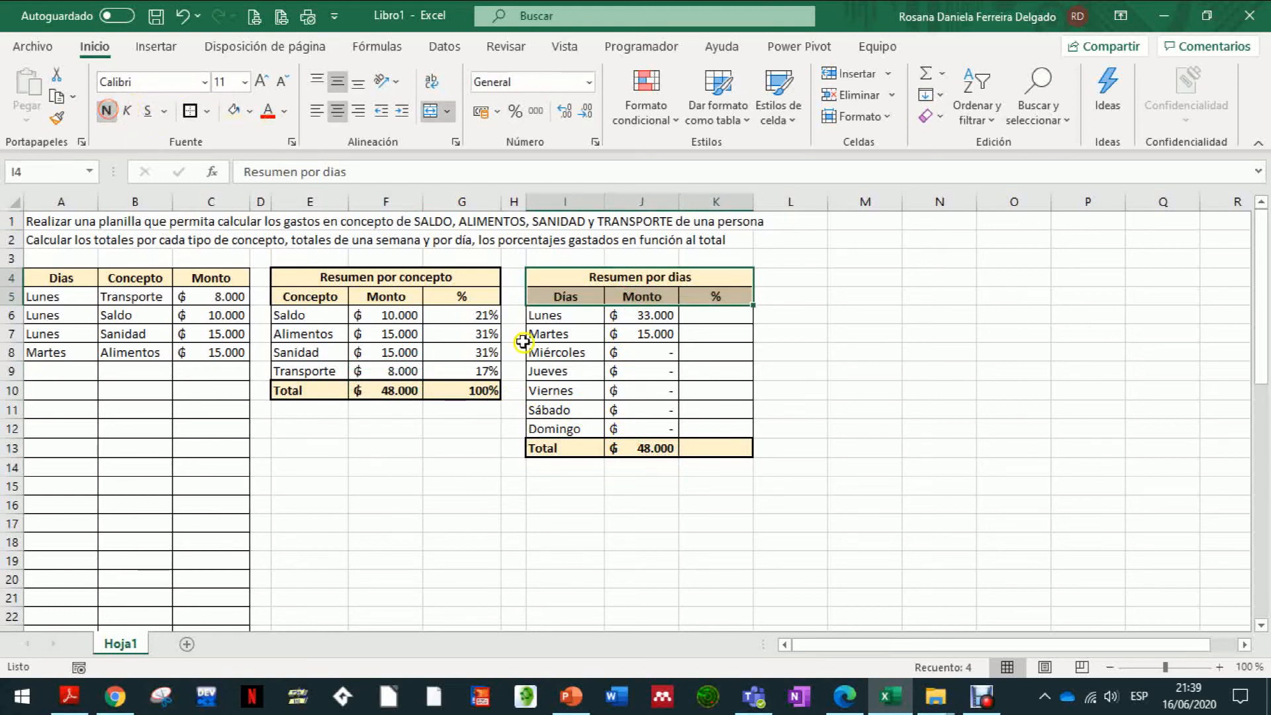
left_click(708, 445)
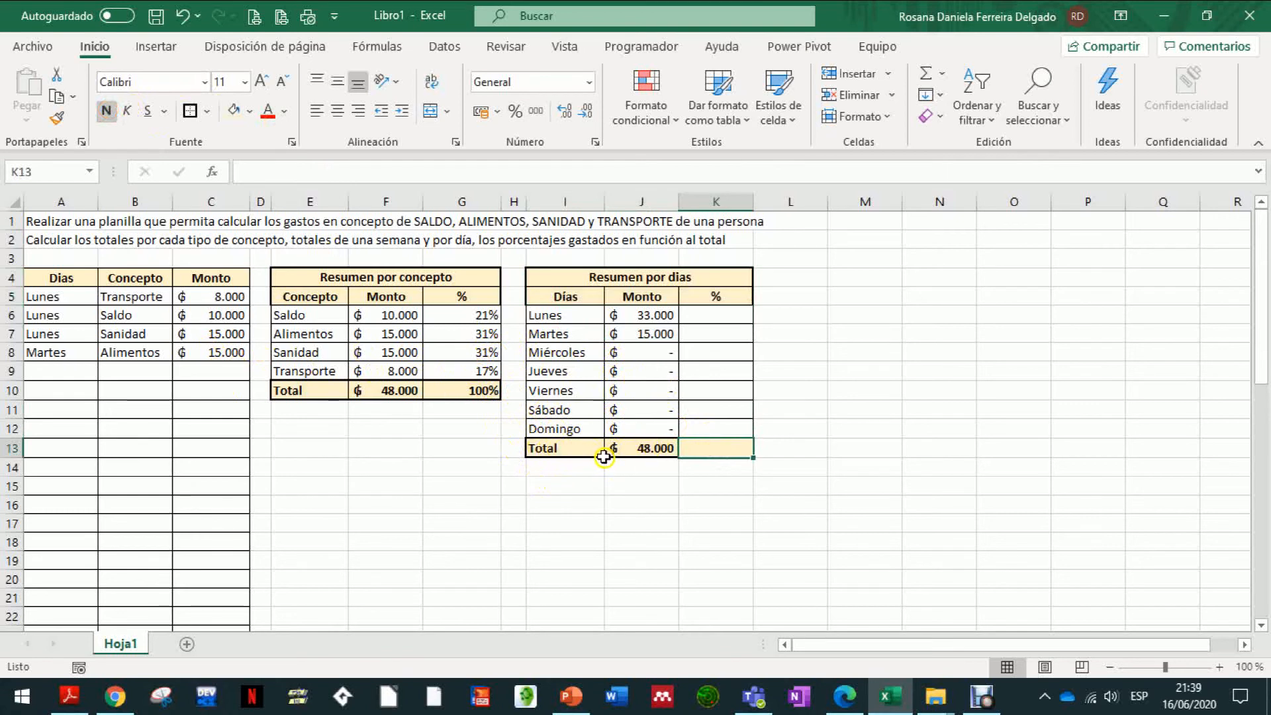
Calculate the Lunes percentage in K6 with the formula =J6/$J$13, keeping the total as an absolute reference.
left_click(698, 315)
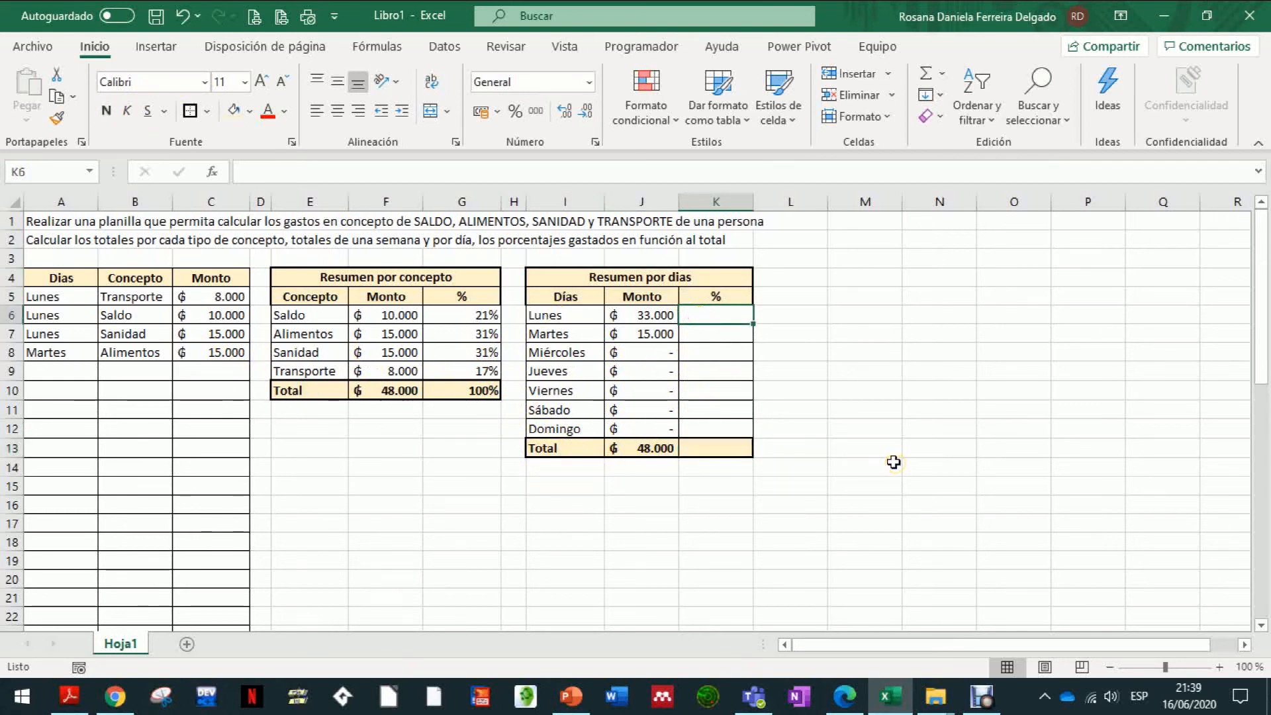
type("=")
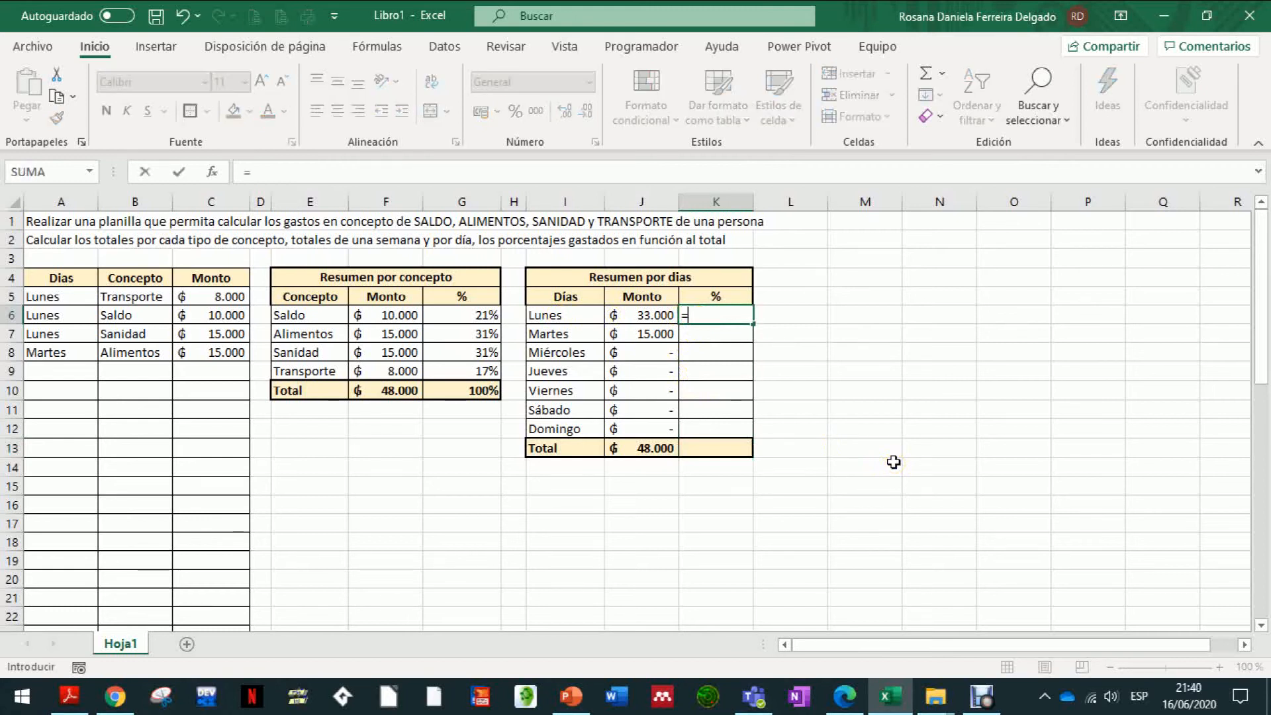
left_click(646, 313)
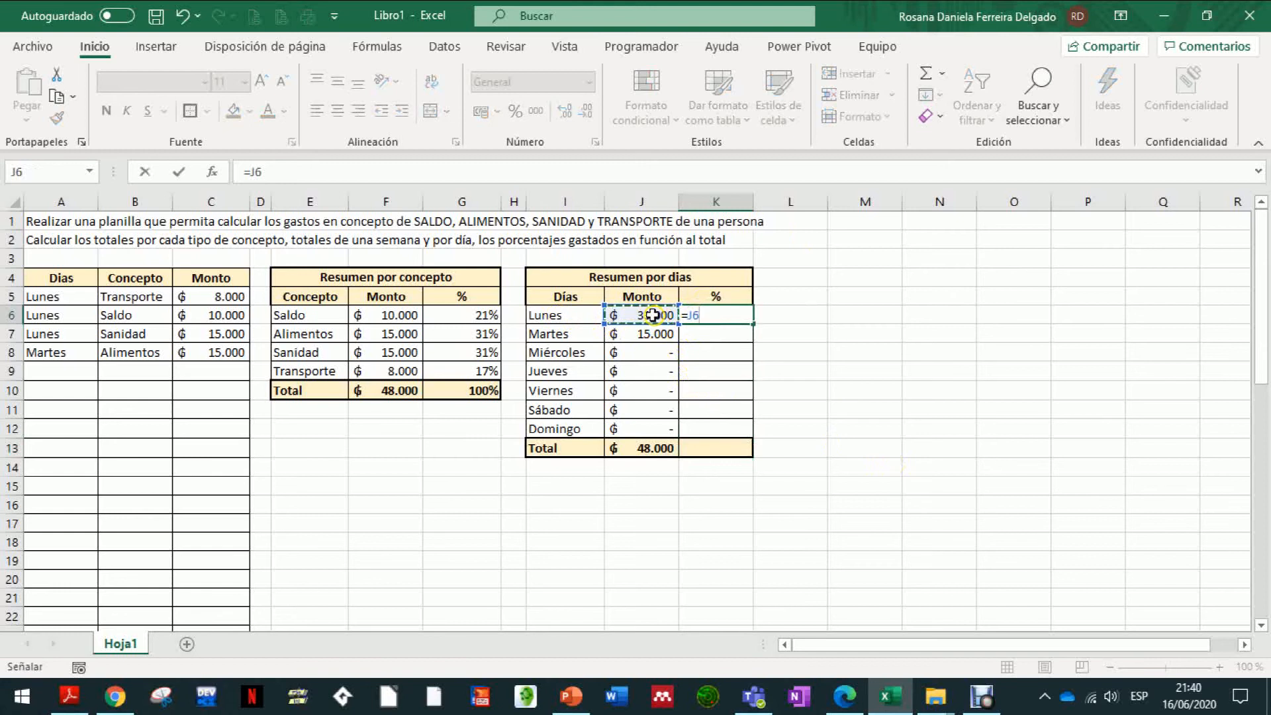
type("/")
left_click(633, 450)
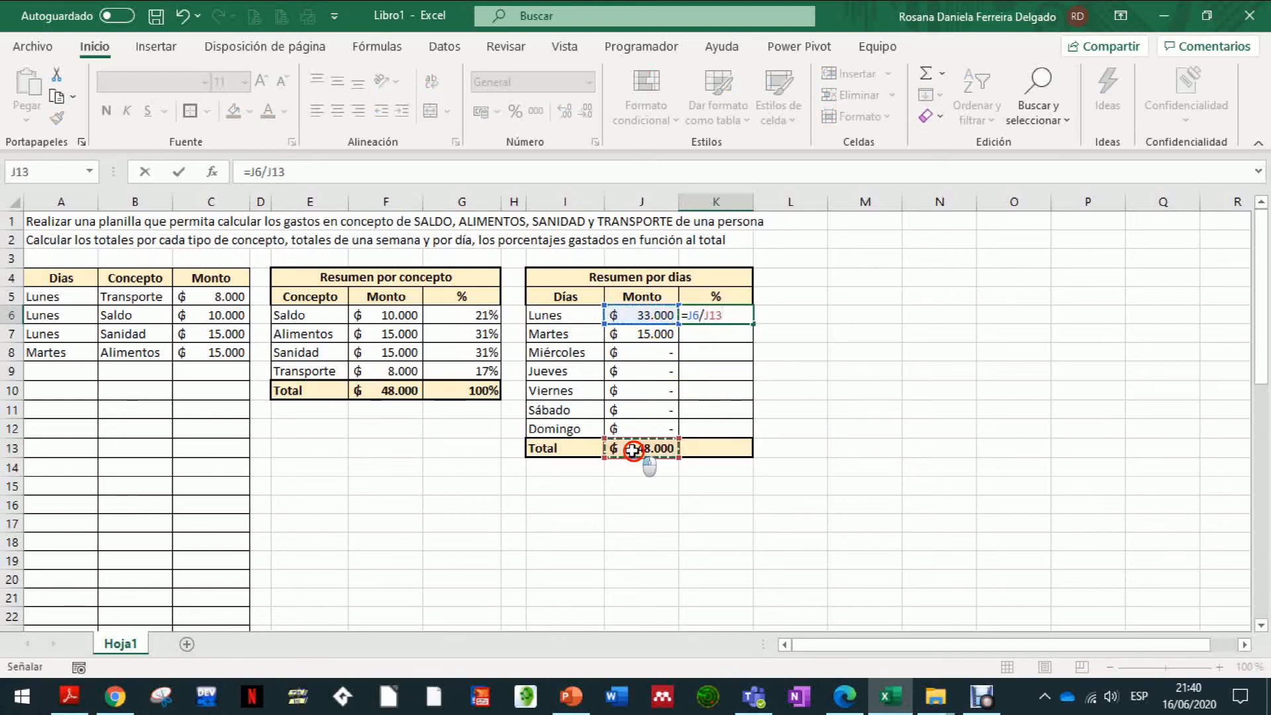
left_click(268, 172)
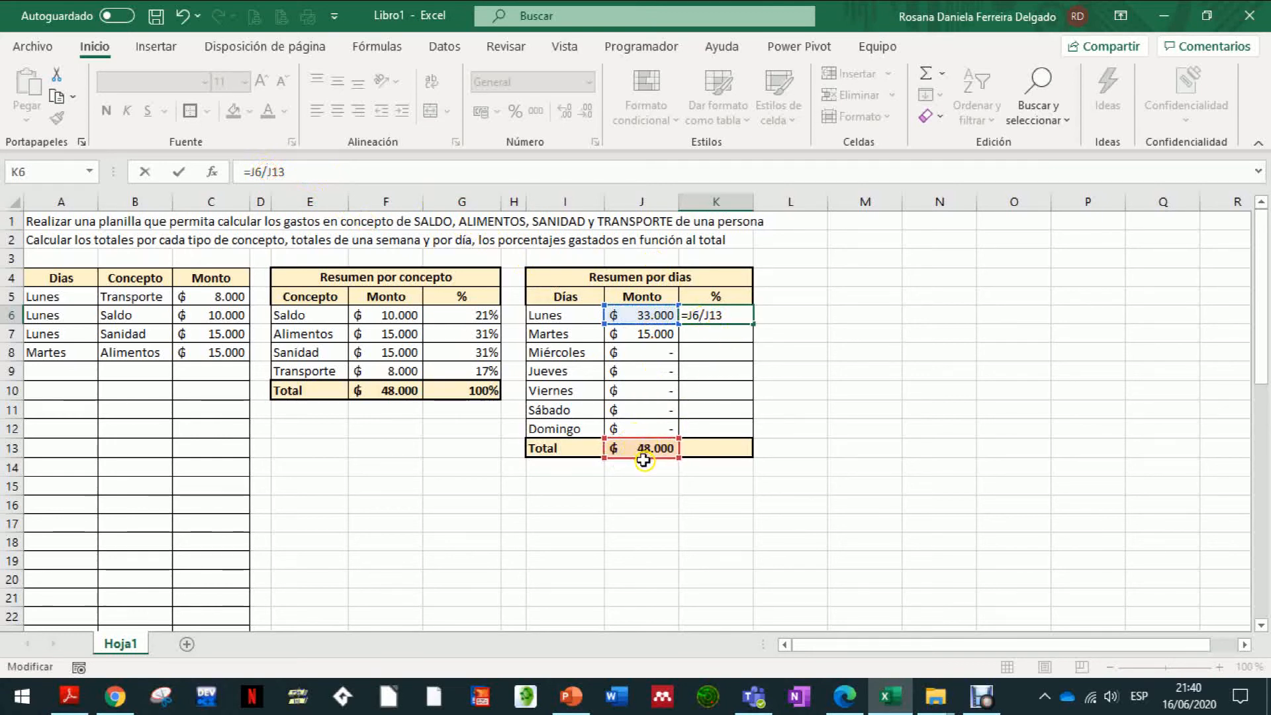
type("$J$")
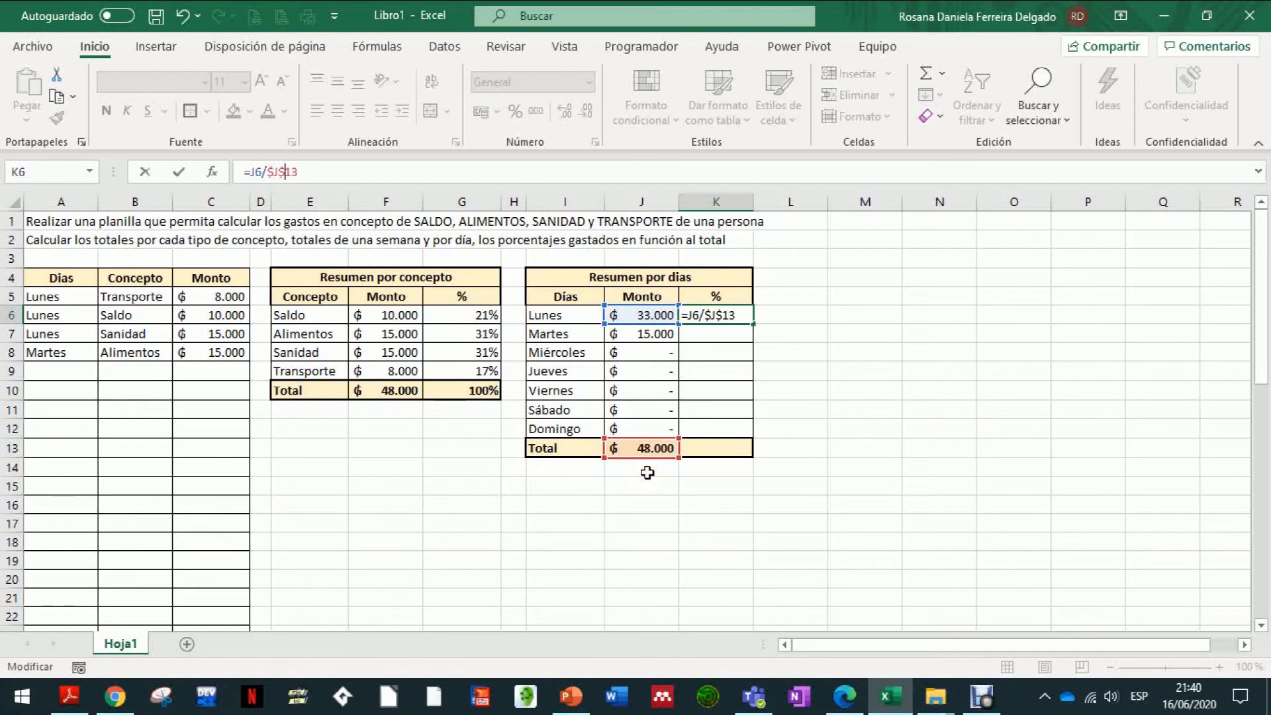
key("Return")
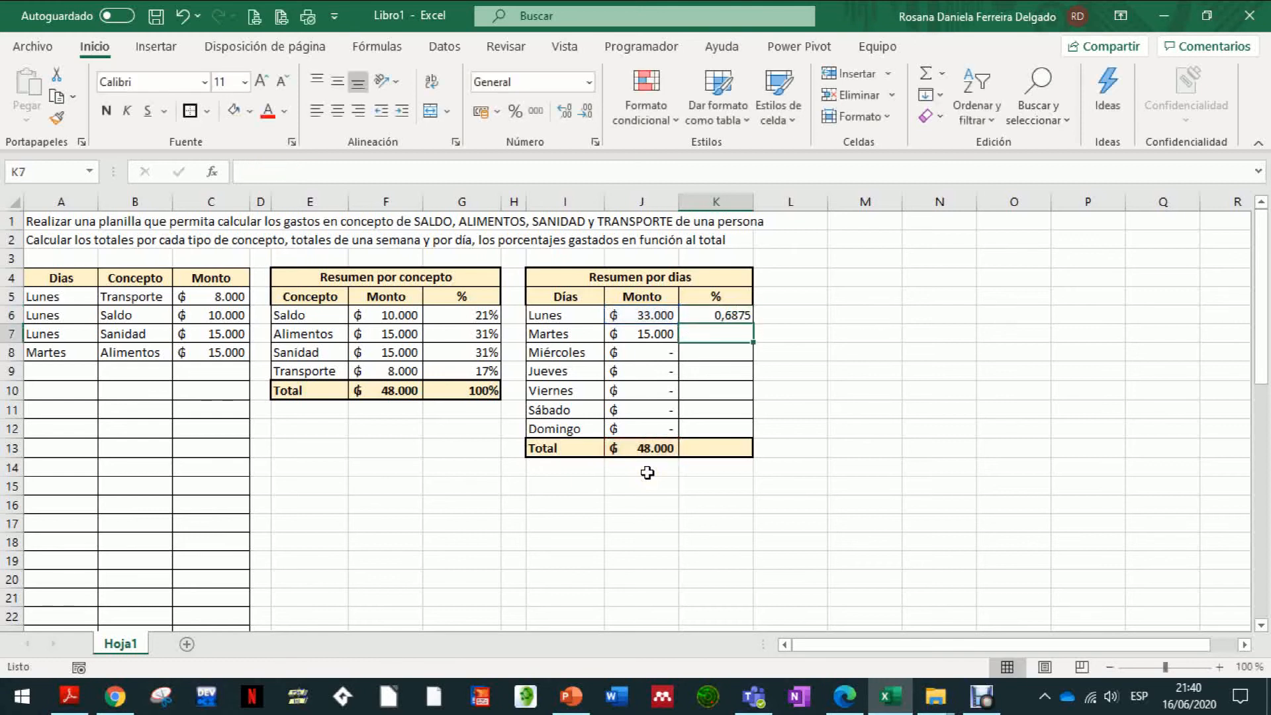
Format K6 as a percentage and copy its formula down to K12.
left_click(729, 311)
left_click(515, 110)
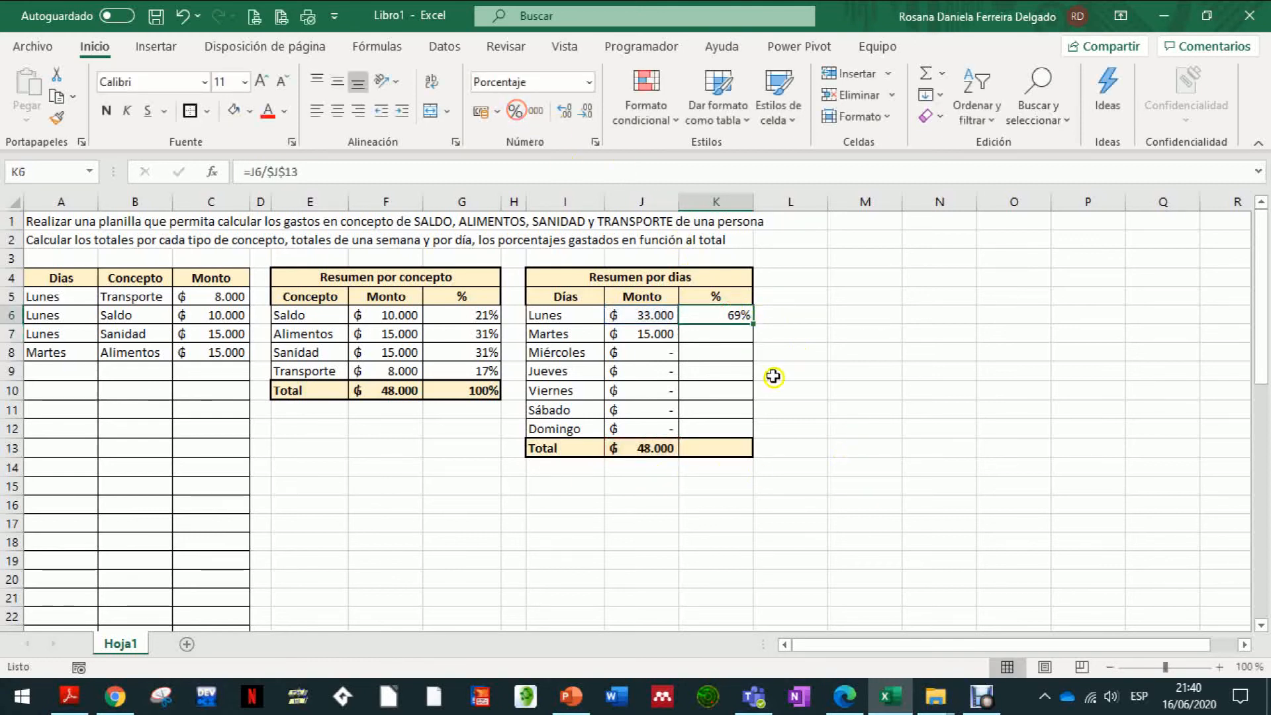
left_click_drag(753, 323, 756, 434)
left_click(717, 447)
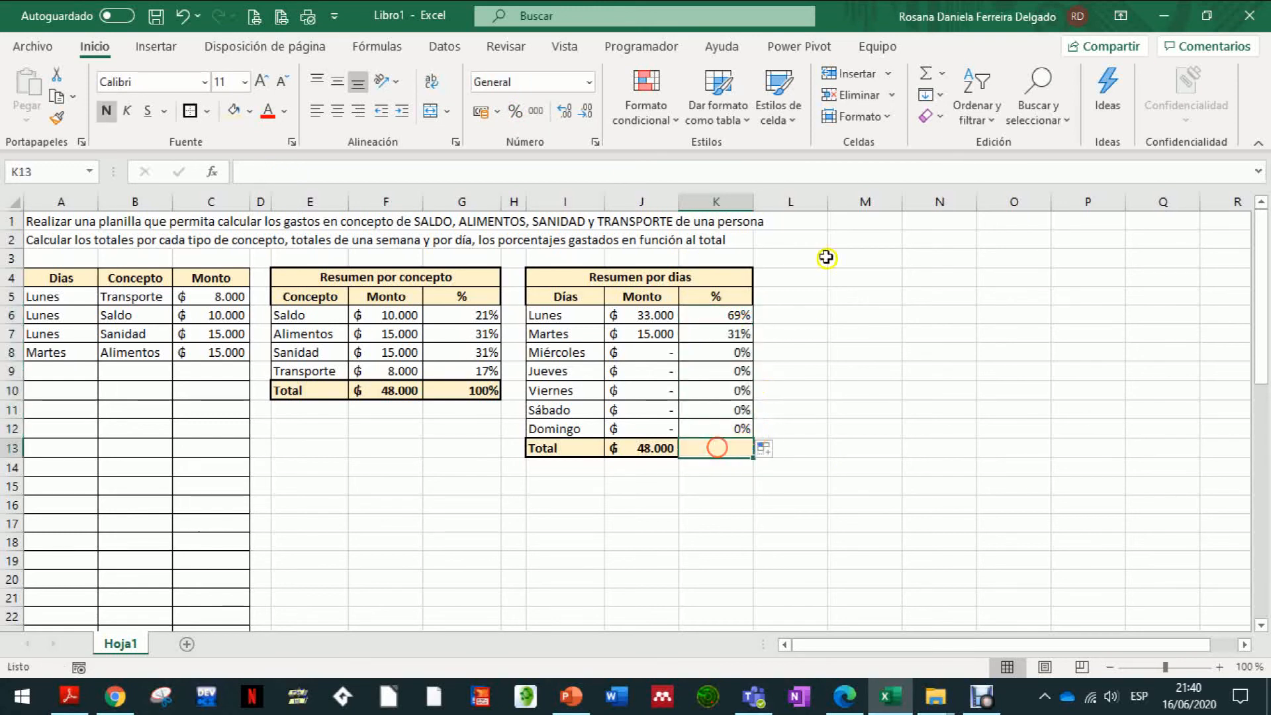
Sum the daily percentages of the Resumen por días table in its total cell K13 with AutoSum.
left_click(925, 71)
key("Return")
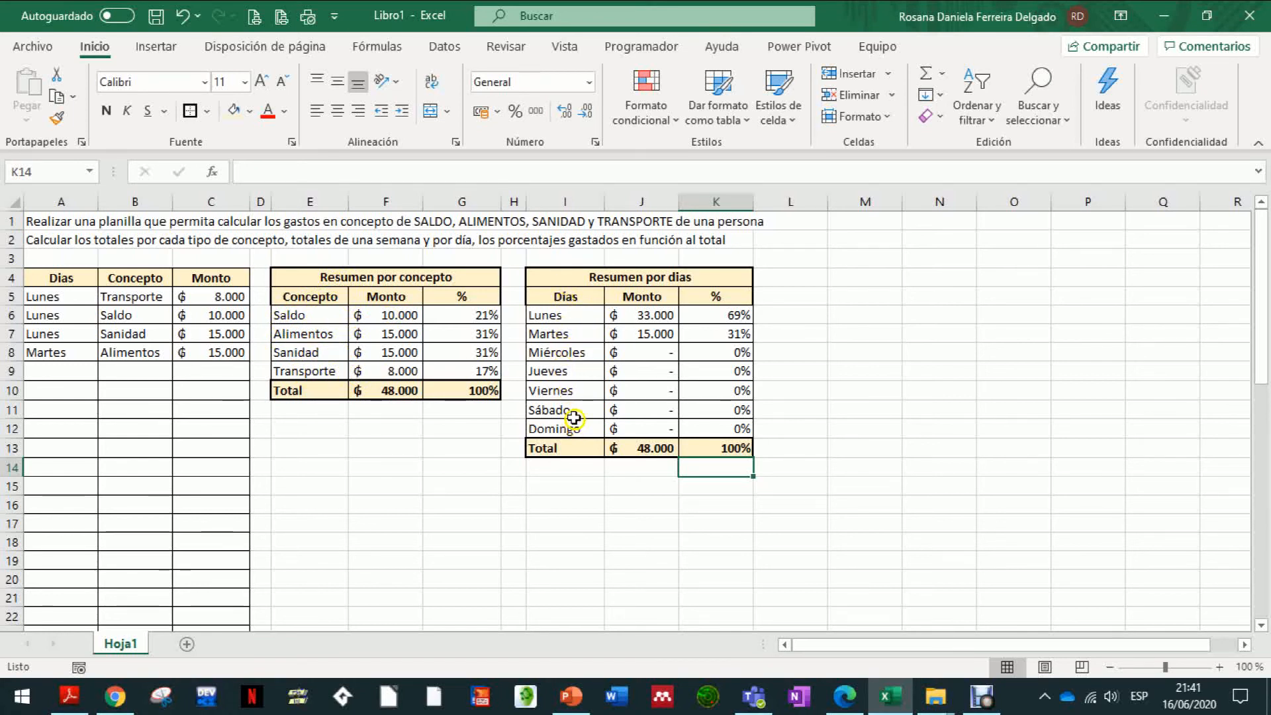
Add an expense in row 9 of the expense list: Martes, Transporte, 10000.
left_click(61, 369)
type("Majrtes")
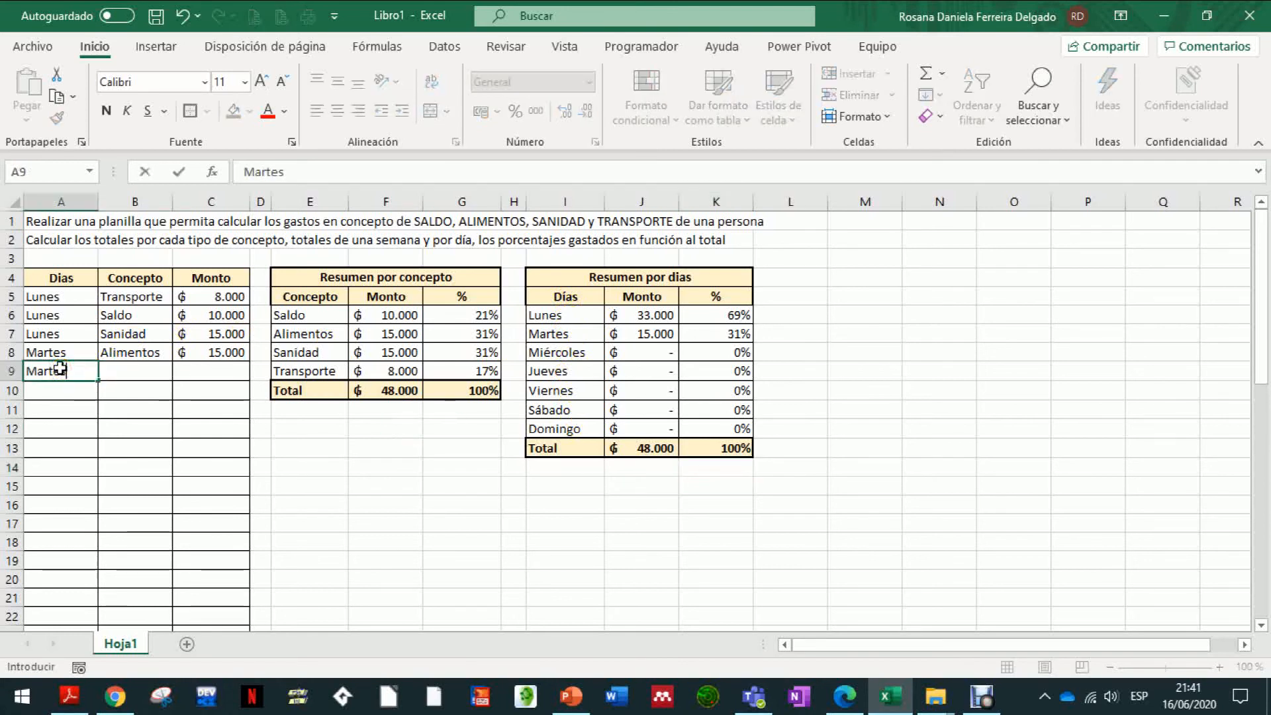
key("Tab")
type("T")
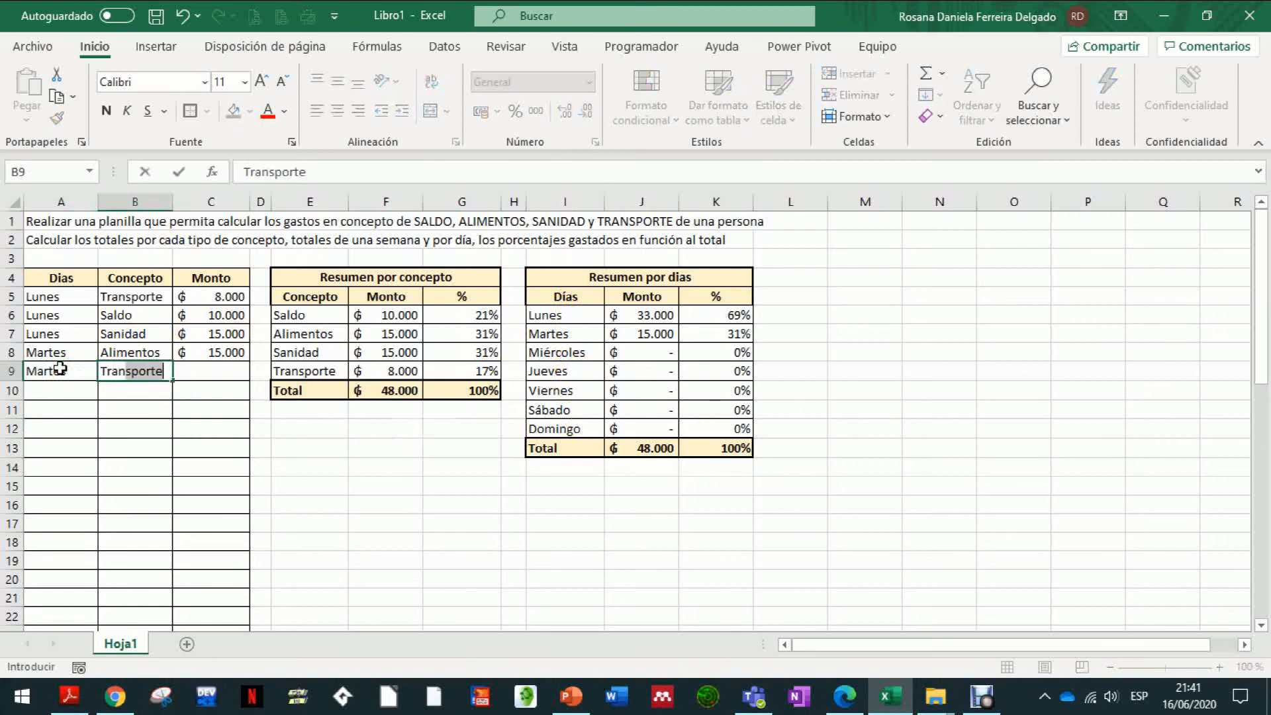
key("Tab")
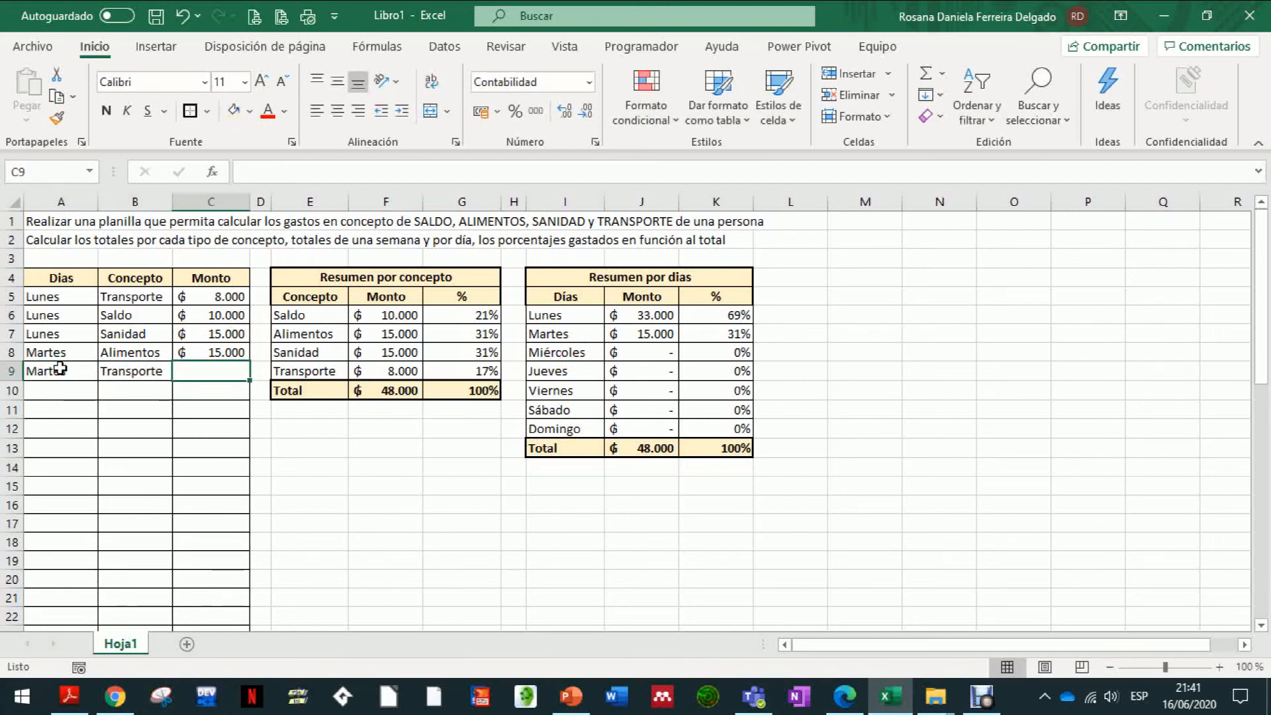
type("10000")
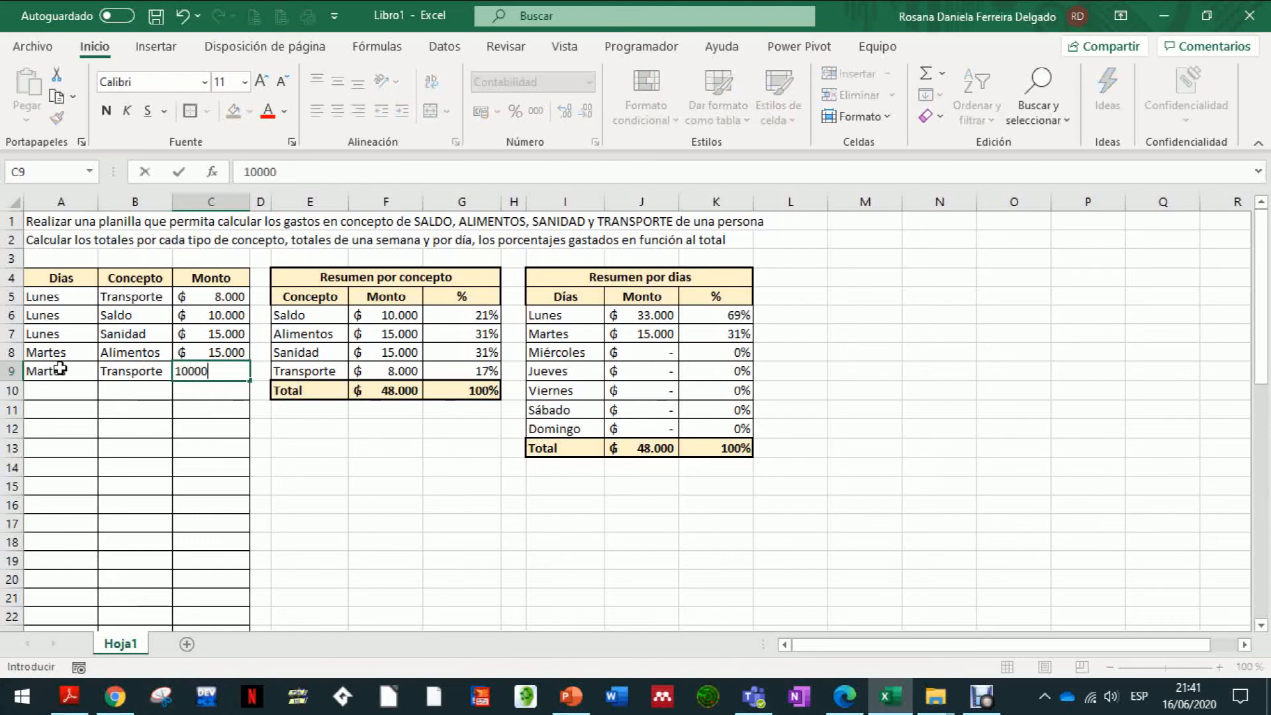
key("Return")
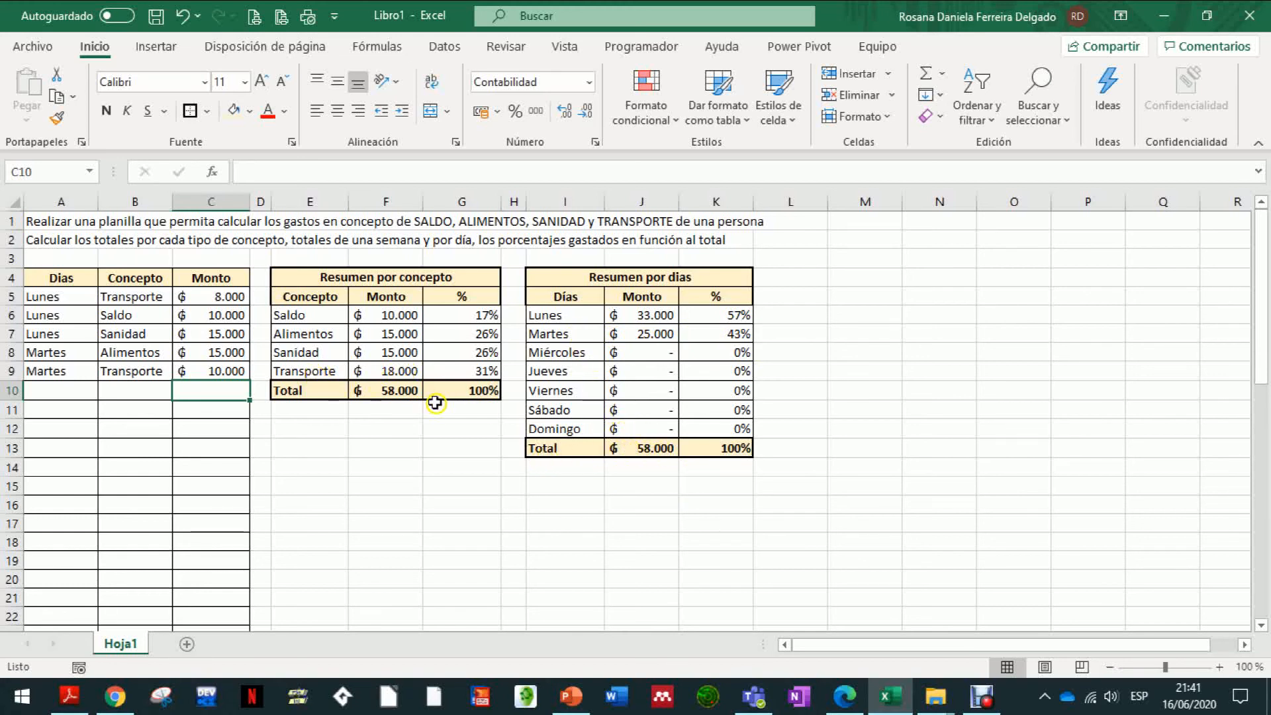
Add an expense in row 10 of the expense list: Viernes, Transporte, 5.000.
left_click(59, 395)
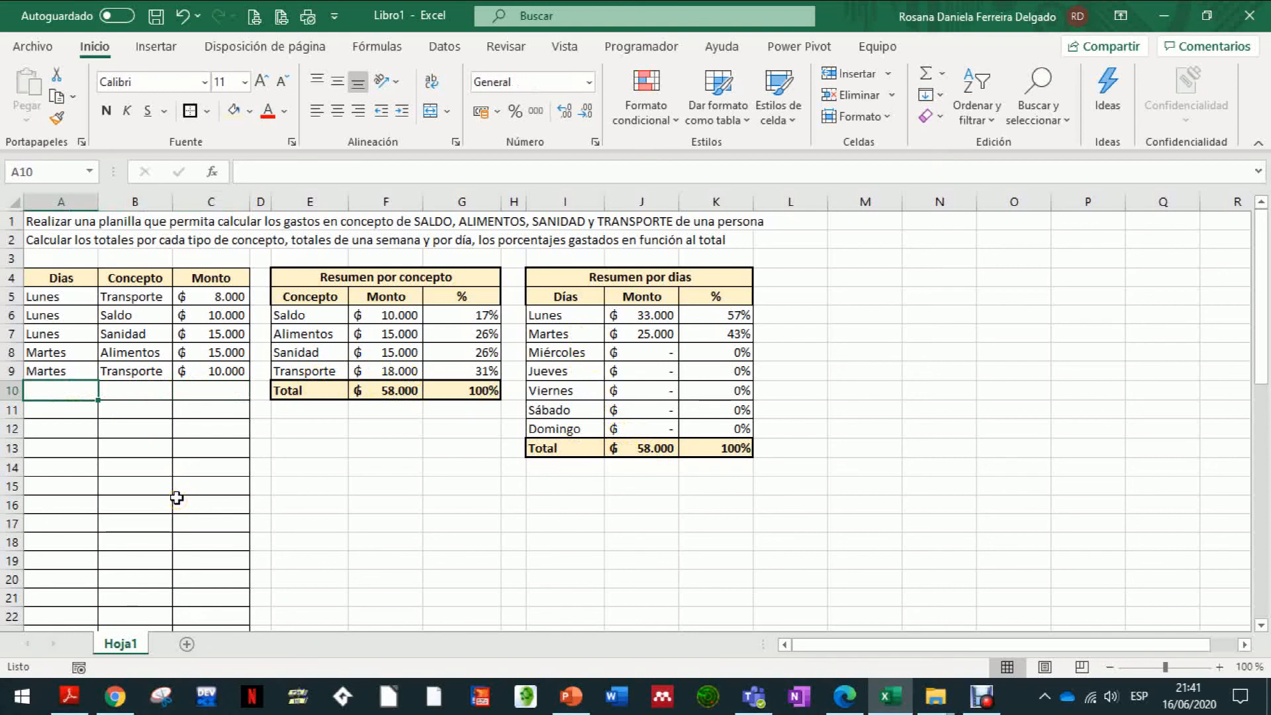
type("Viernes")
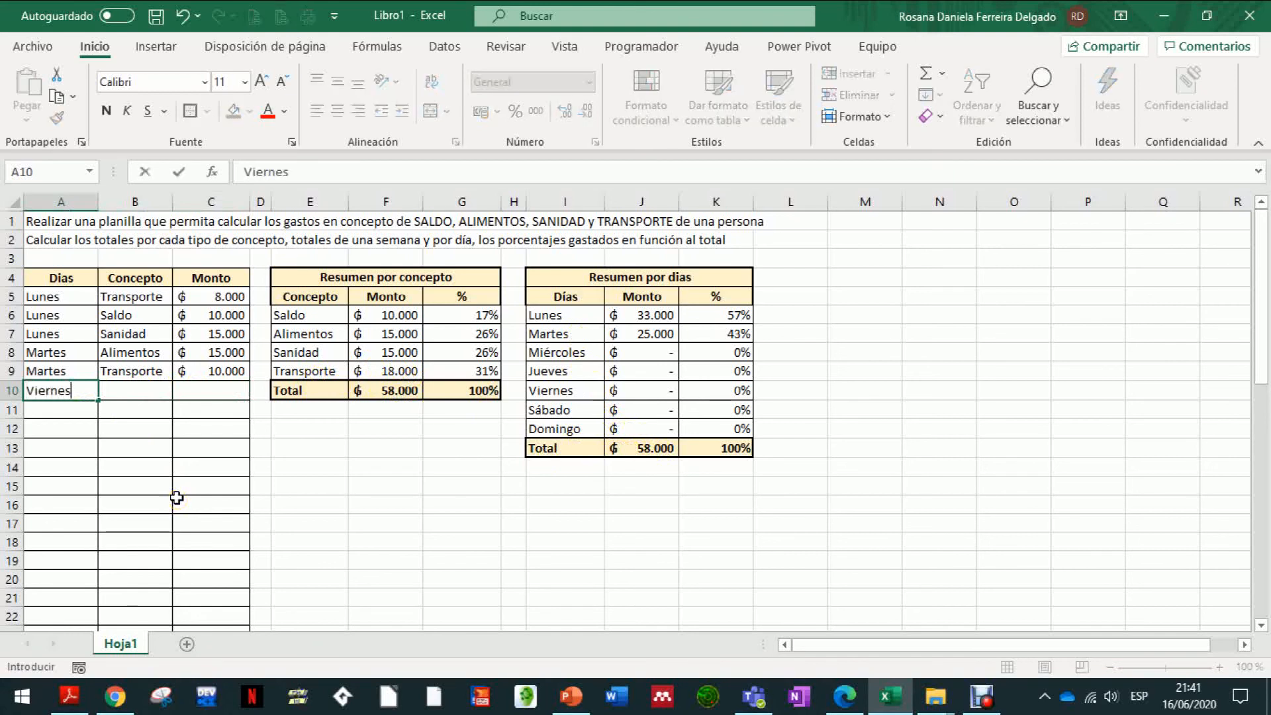
key("Tab")
type("T")
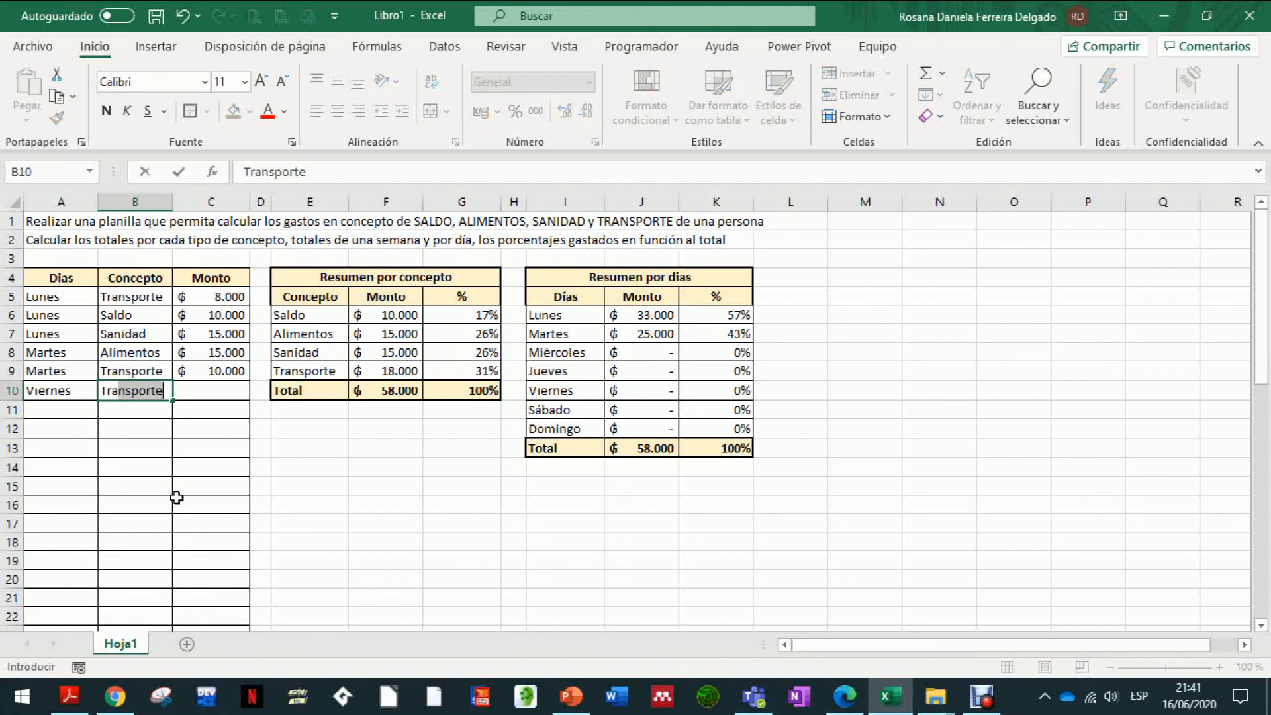
key("Tab")
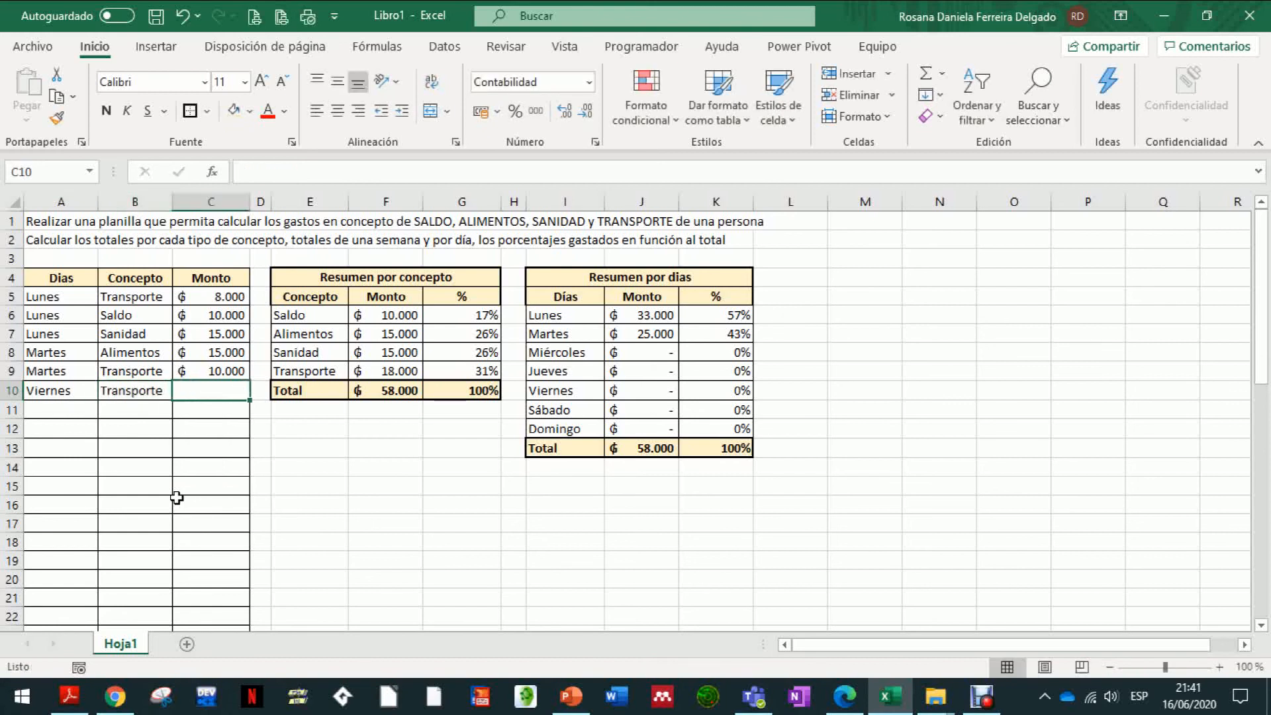
type("5.0")
type("000")
key("Return")
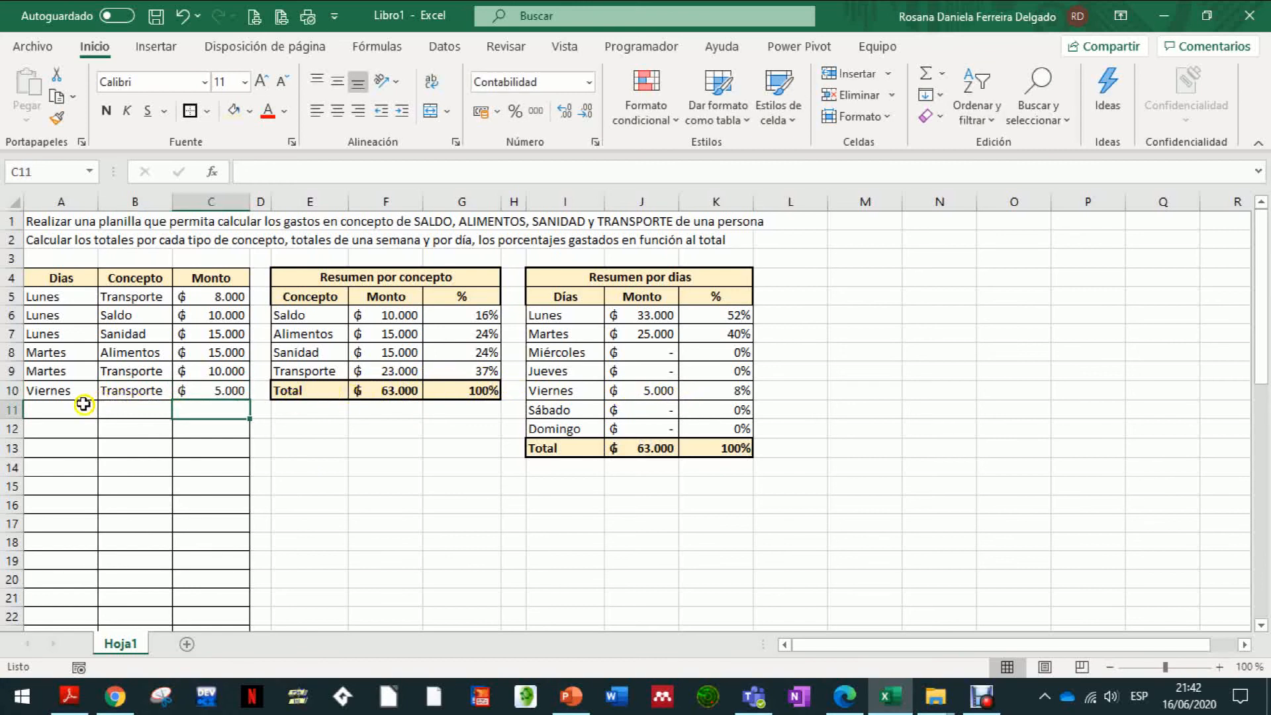
Record a Domingo expense for Alimentos of 35000 in row 55, below the bordered area, and return to the summaries.
left_click(83, 405)
key("Return")
key("Down")
key("Down")
key("Down")
key("Down")
key("Down")
key("Down")
key("Down")
key("Down")
key("Down")
key("Down")
key("Down")
key("Down")
key("Down")
key("Down")
key("Down")
key("Down")
key("Down")
key("Down")
key("Down")
key("Down")
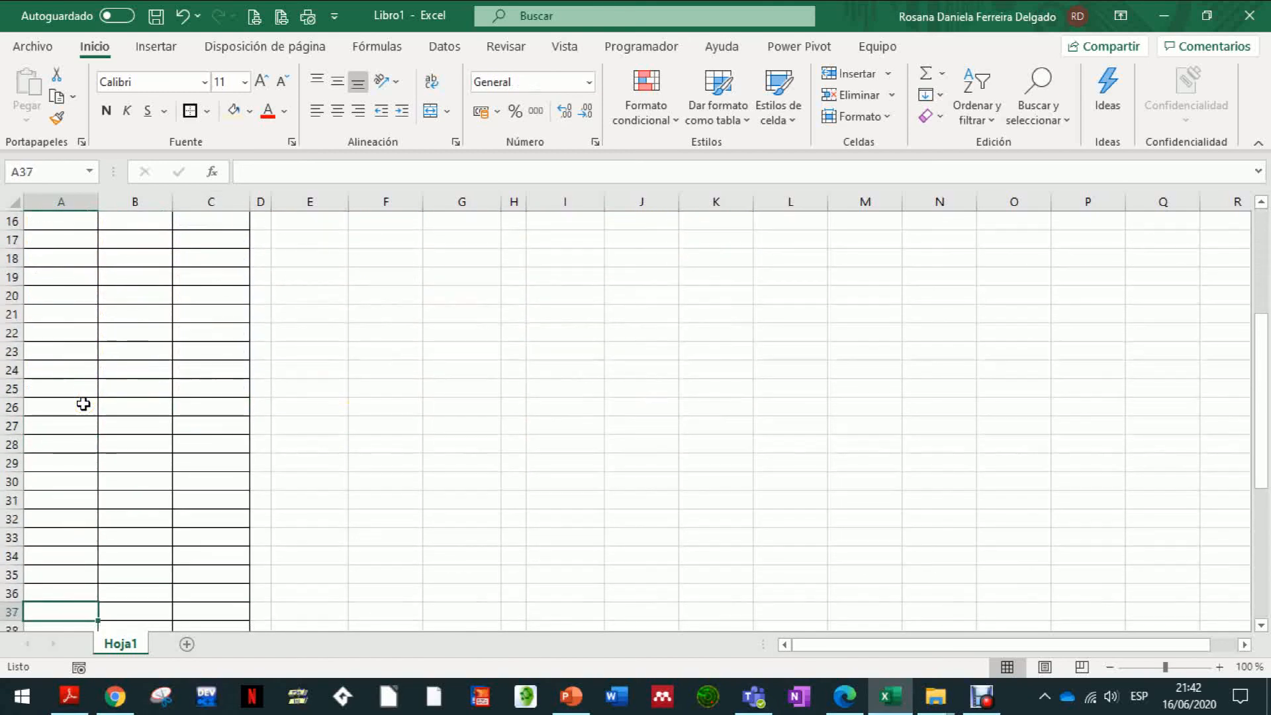
key("Up")
key("Up")
key("Up")
key("Up")
key("Up")
key("Up")
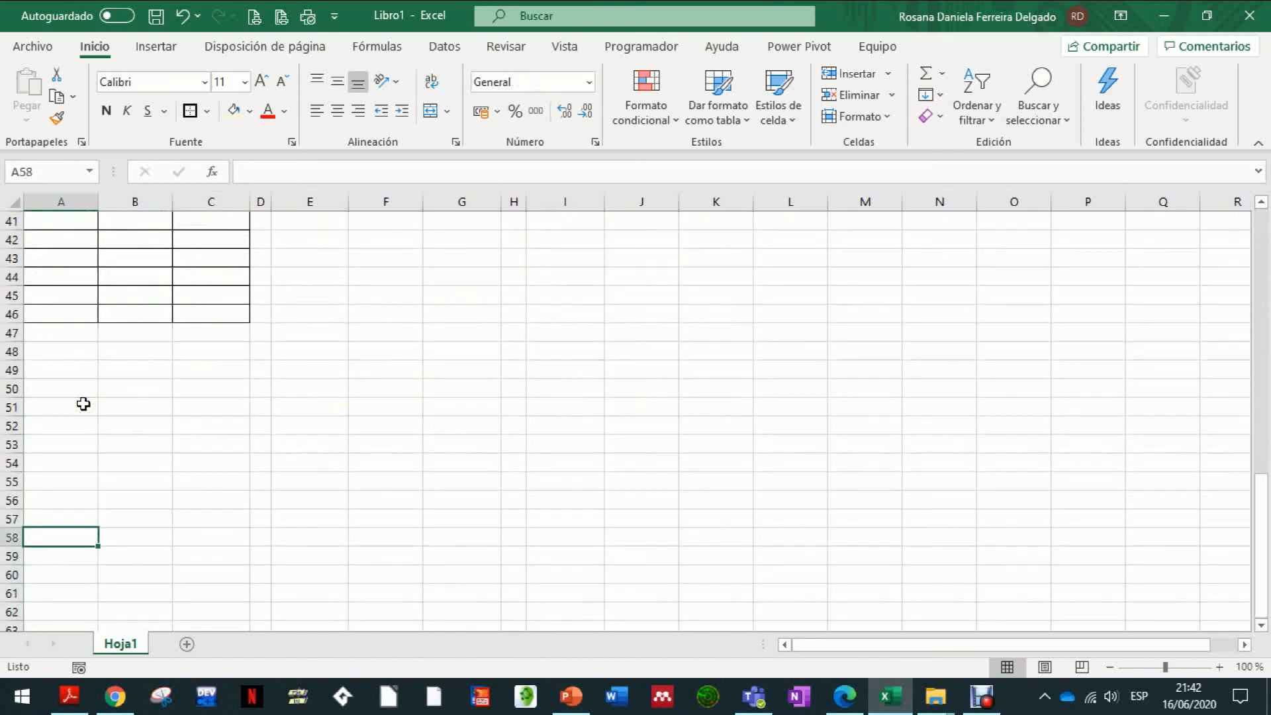
type("Domingo")
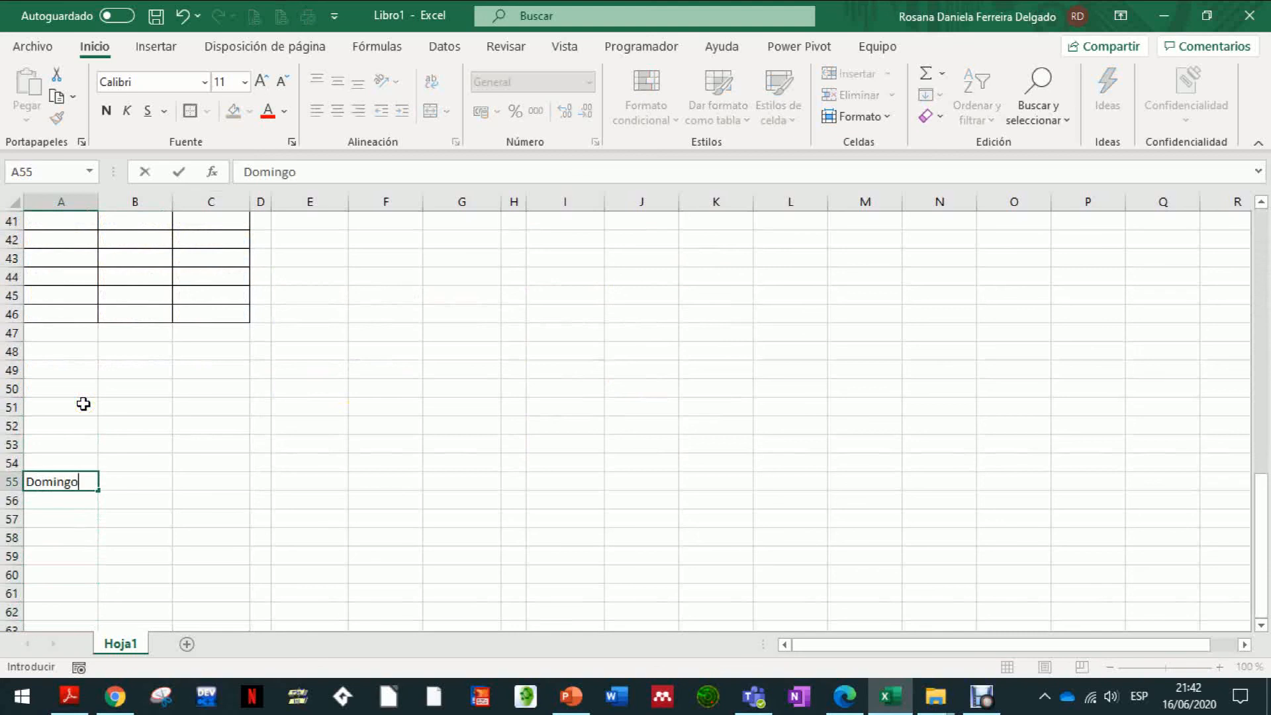
key("Tab")
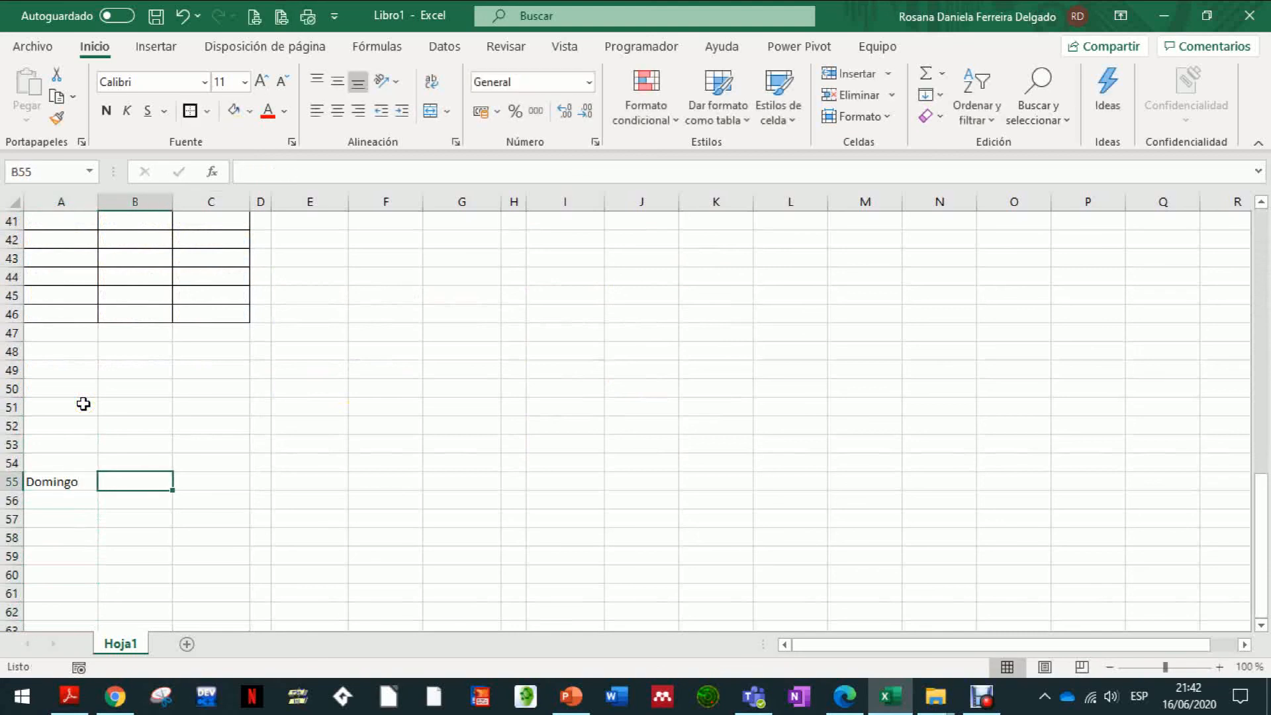
type("Alimentos")
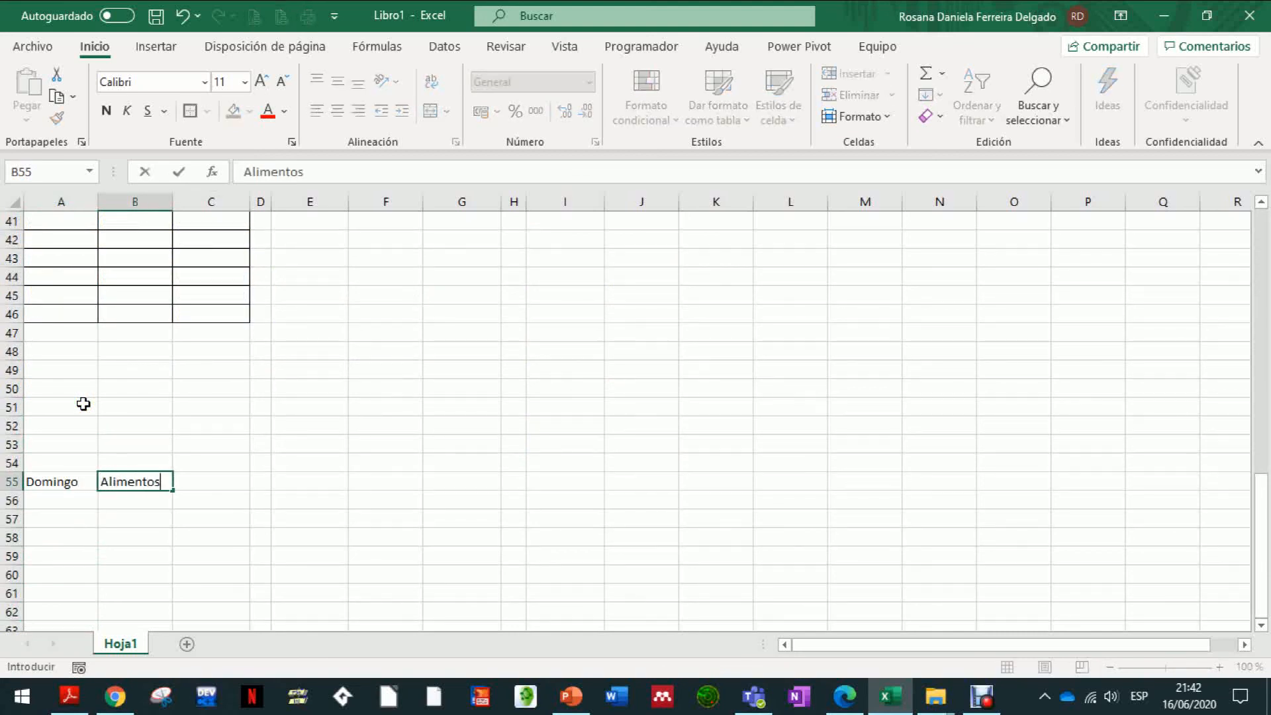
key("Tab")
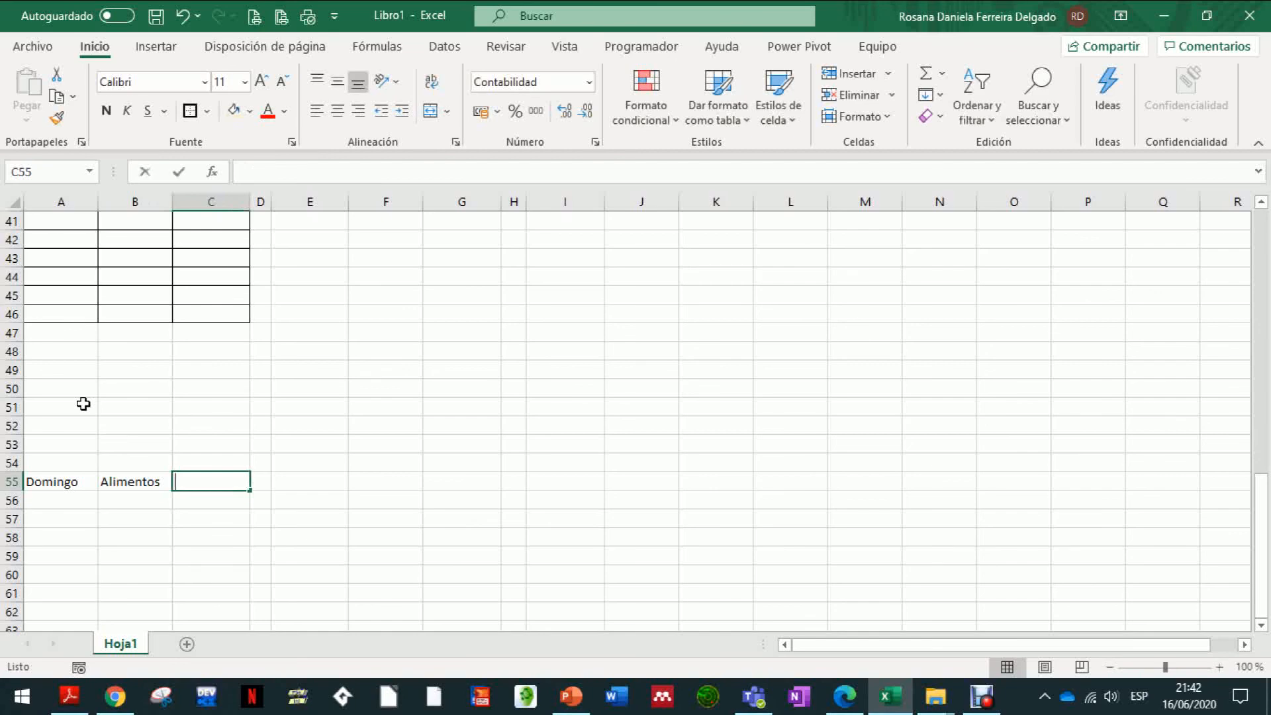
type("35000")
key("Return")
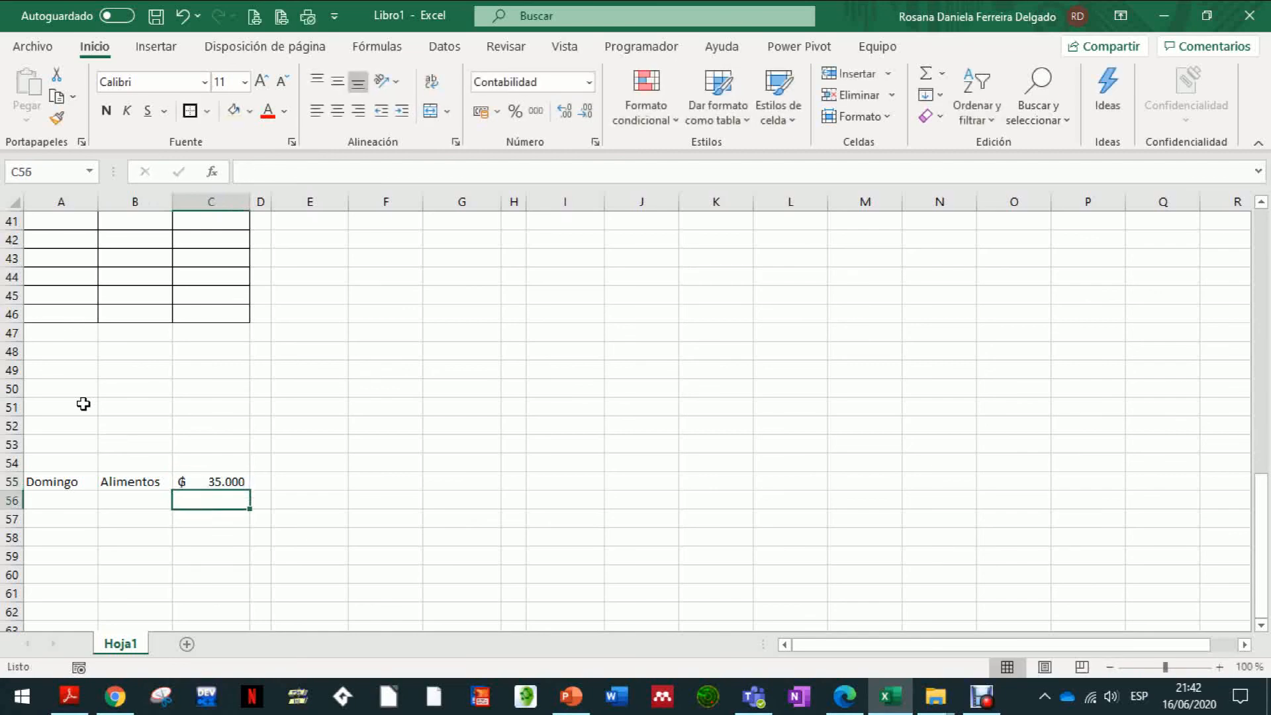
key("ctrl+Home")
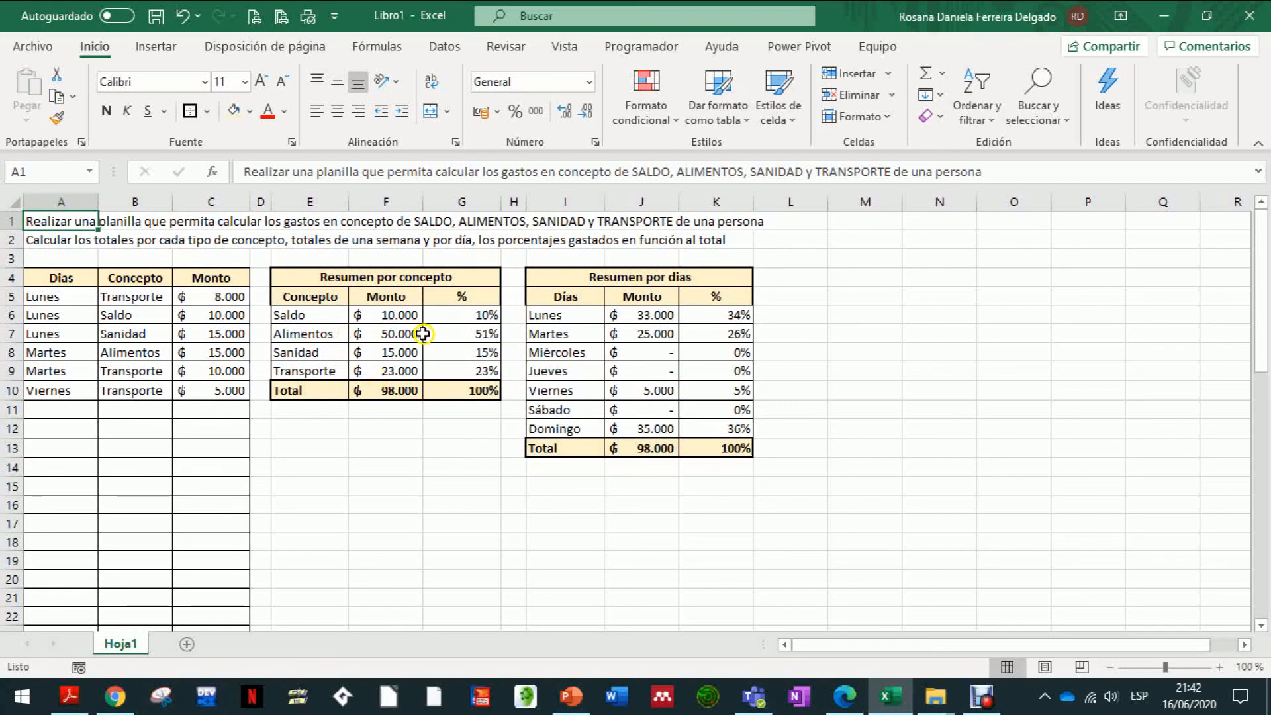
Apply all borders to the range A47:C60 to extend the expense table's grid around the Domingo entry.
left_click(163, 477)
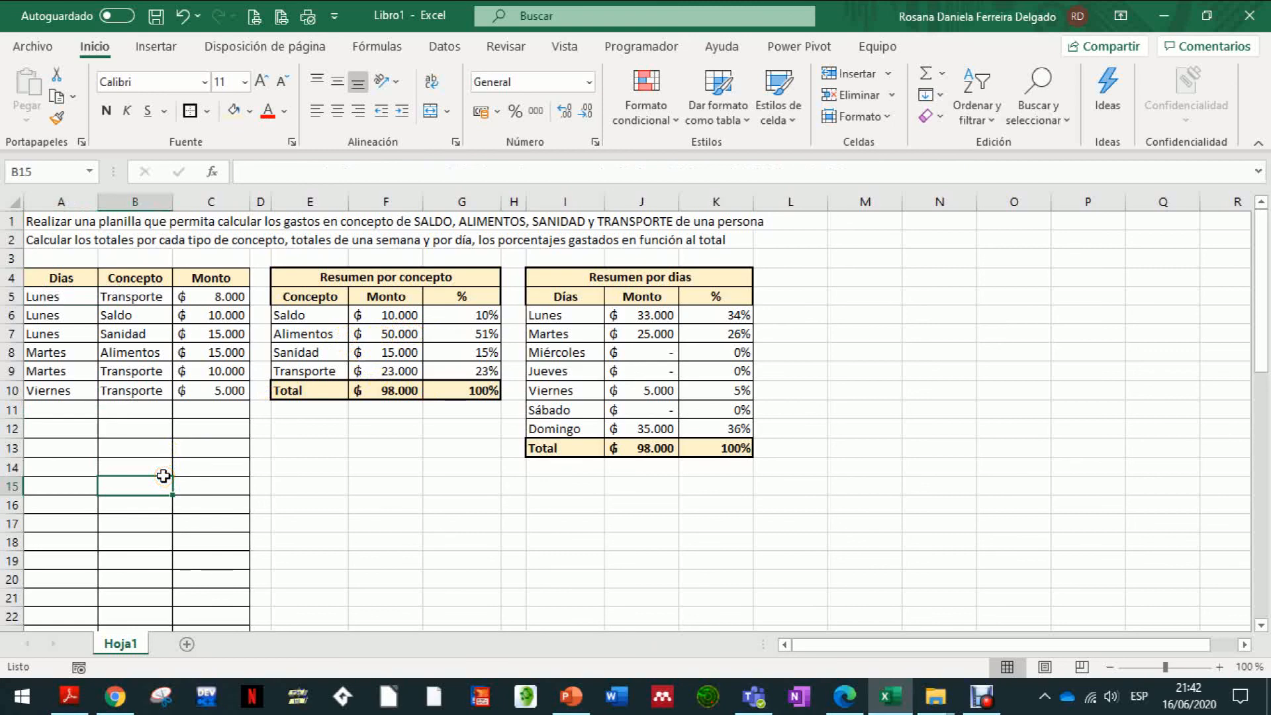
key("Down")
key("Down")
key("Down")
key("Down")
key("Down")
key("Down")
key("Down")
key("Down")
key("Down")
key("Down")
key("Down")
key("Down")
key("Down")
key("Down")
key("Down")
key("Down")
key("Down")
key("Down")
key("Down")
key("Down")
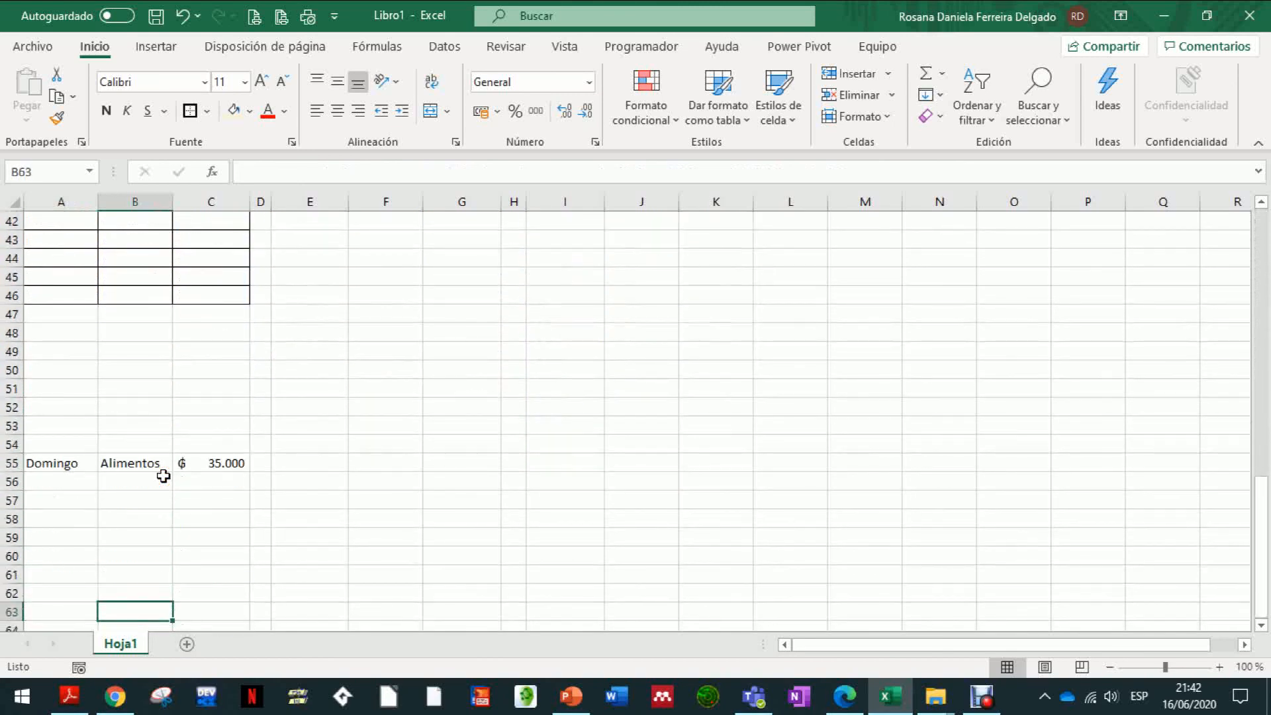
key("Up")
left_click_drag(66, 318, 234, 552)
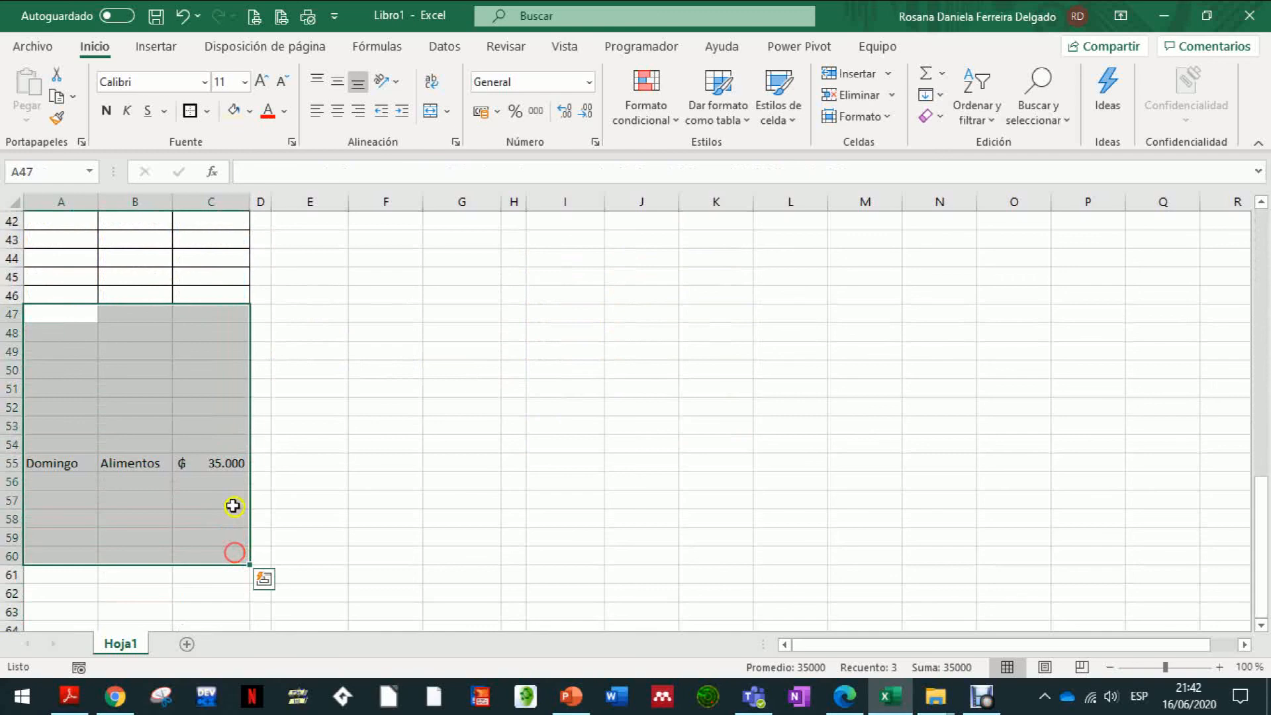
left_click(209, 113)
left_click(205, 295)
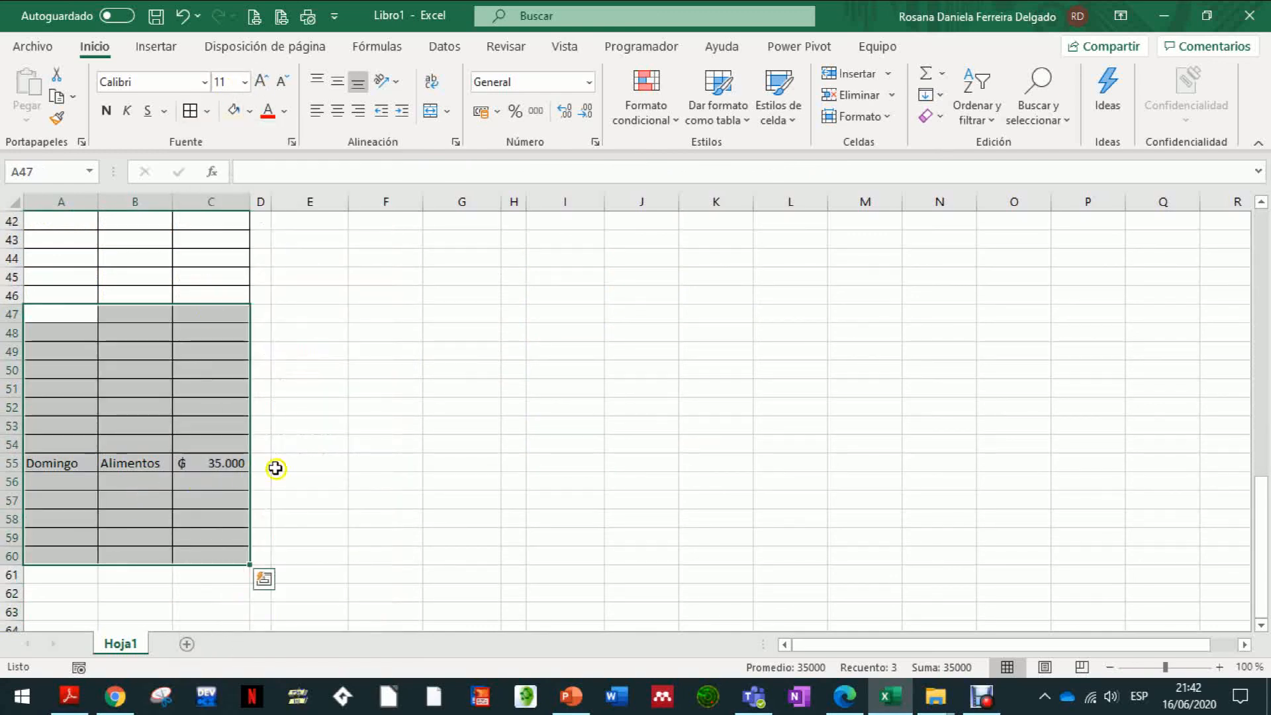
left_click(196, 364)
Examine which whole columns the SUMAR.SI formula for Saldo in F6 references, down past the last bordered rows.
key("ctrl+Home")
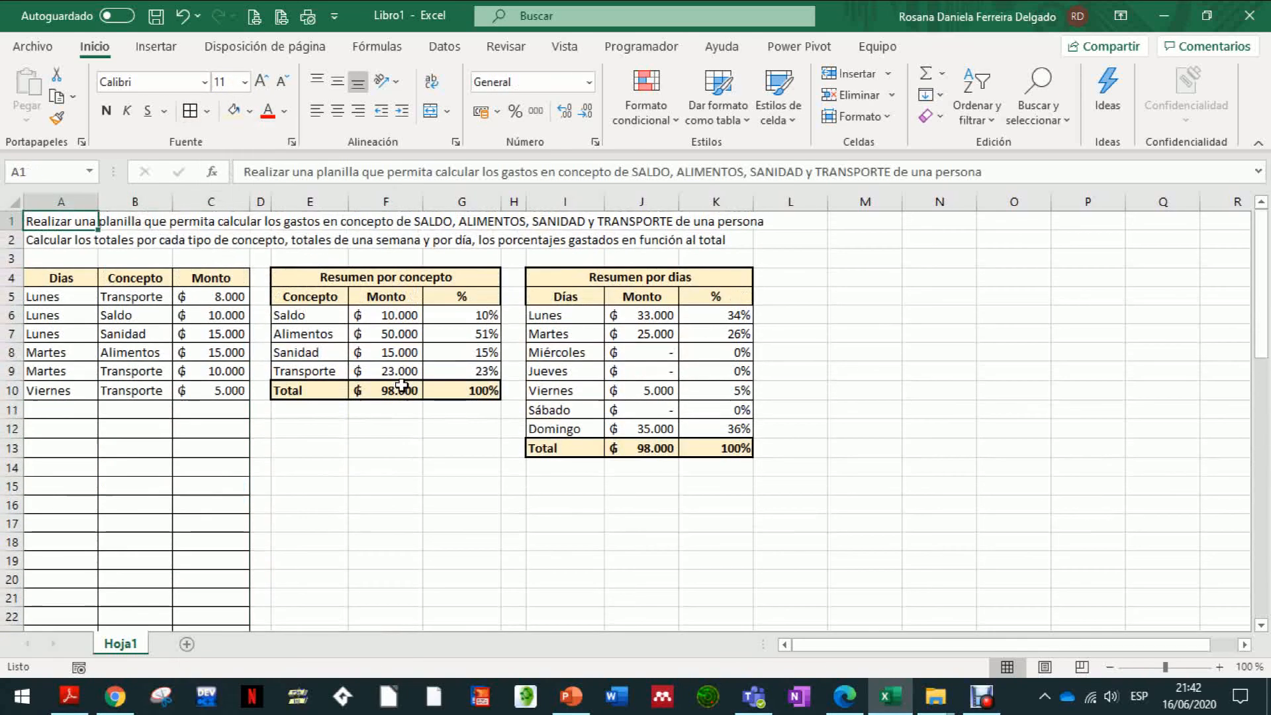
left_click(398, 314)
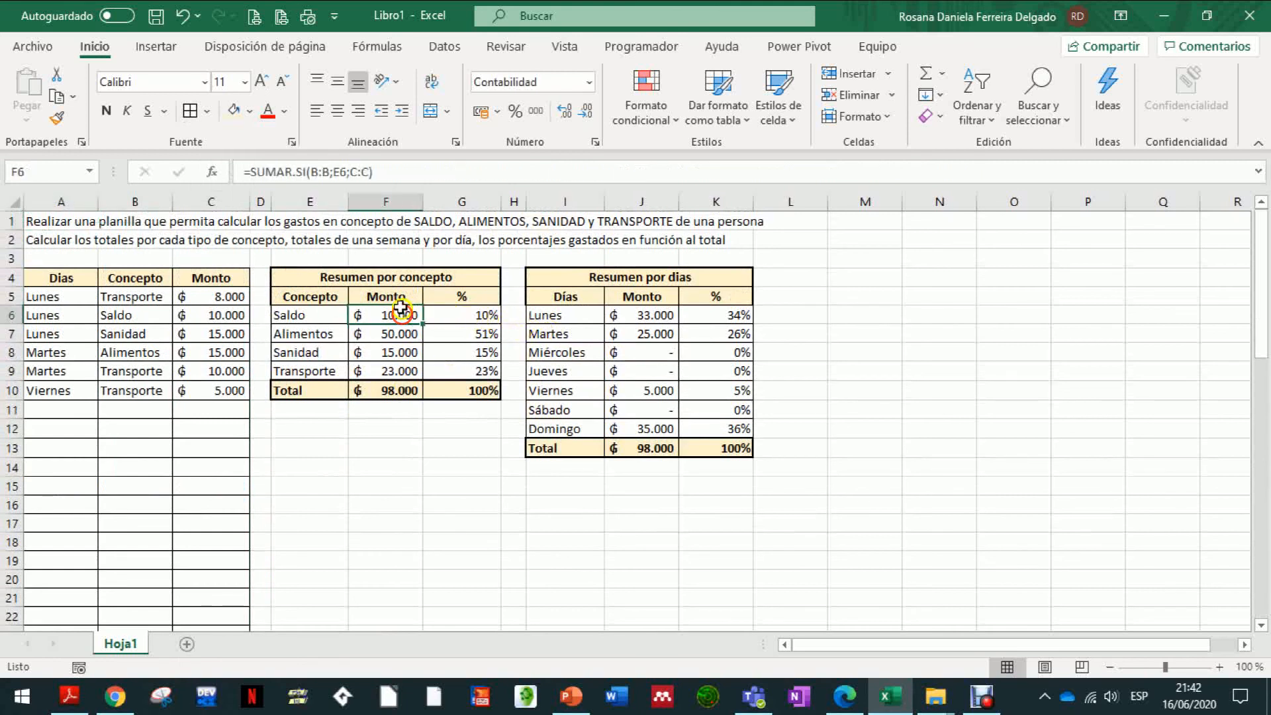
left_click(358, 173)
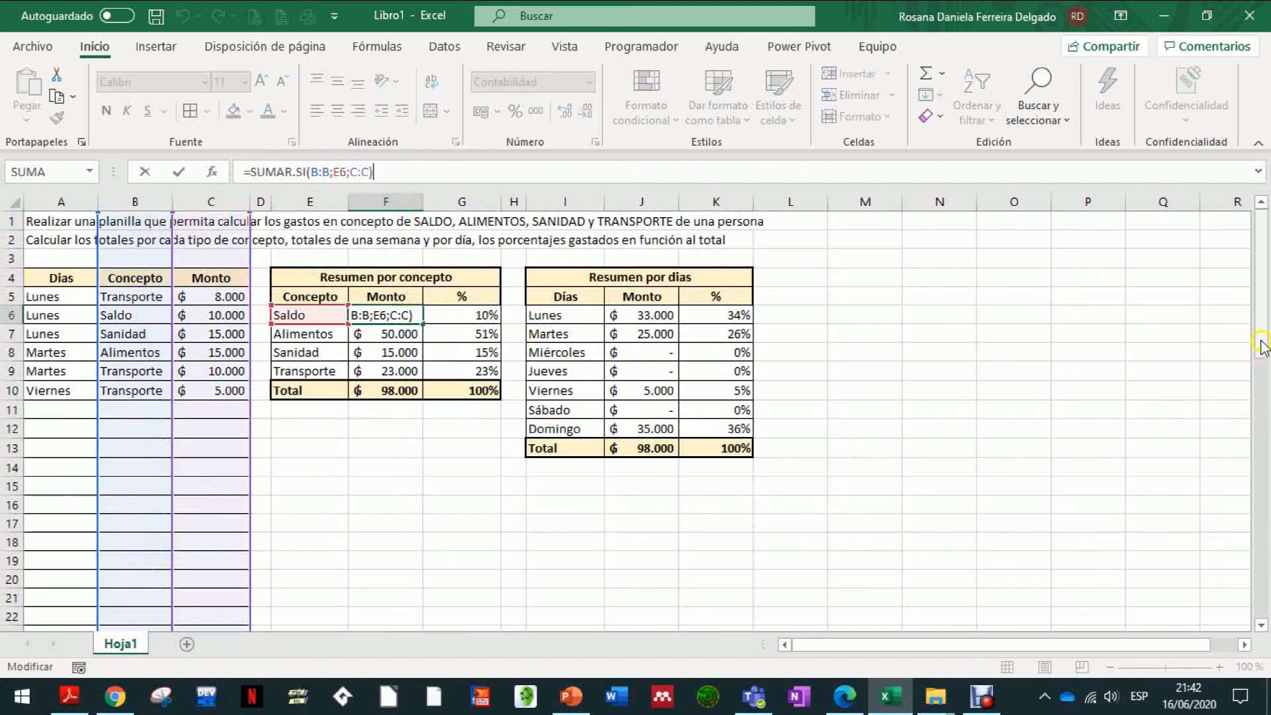
left_click_drag(1263, 346, 1264, 601)
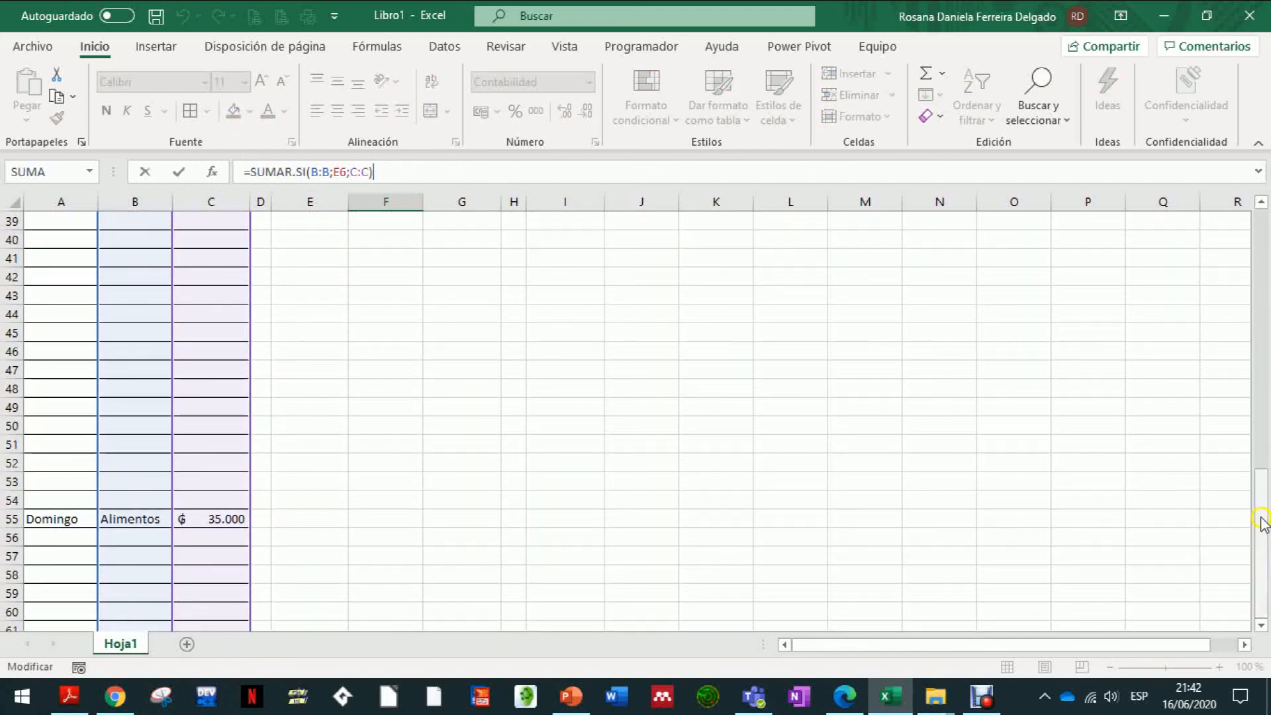
left_click(1263, 625)
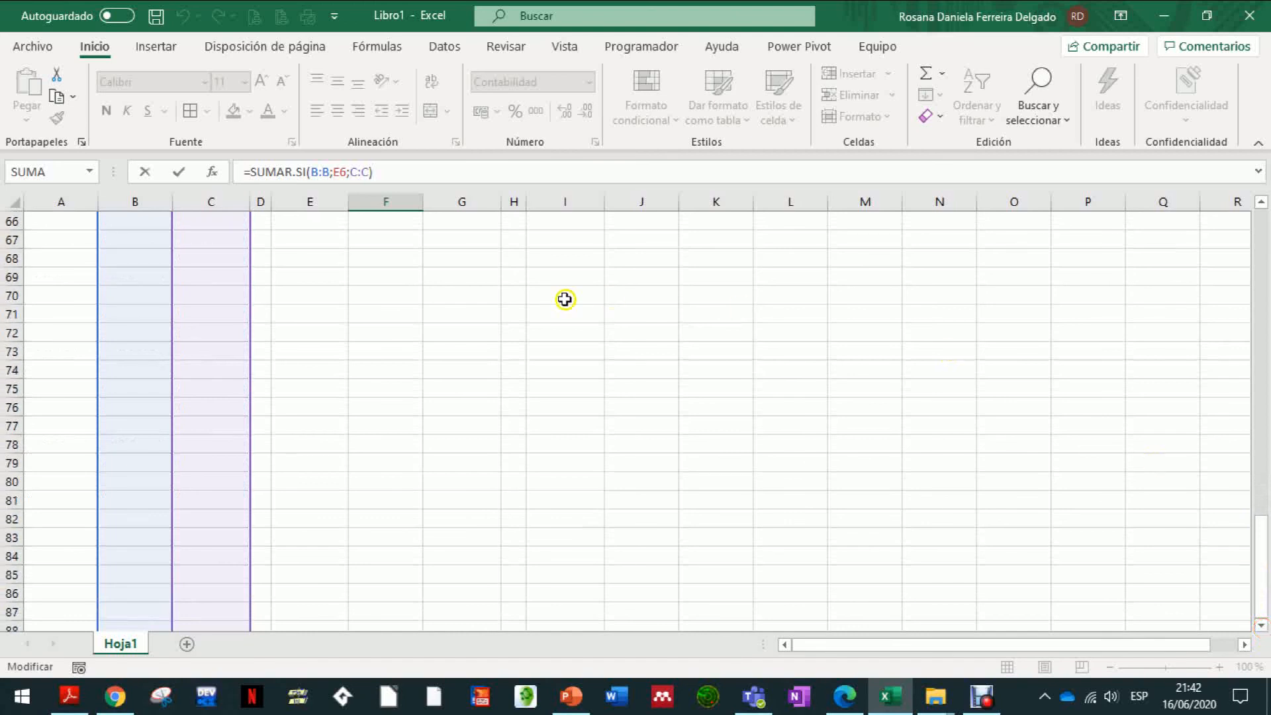
left_click(450, 388)
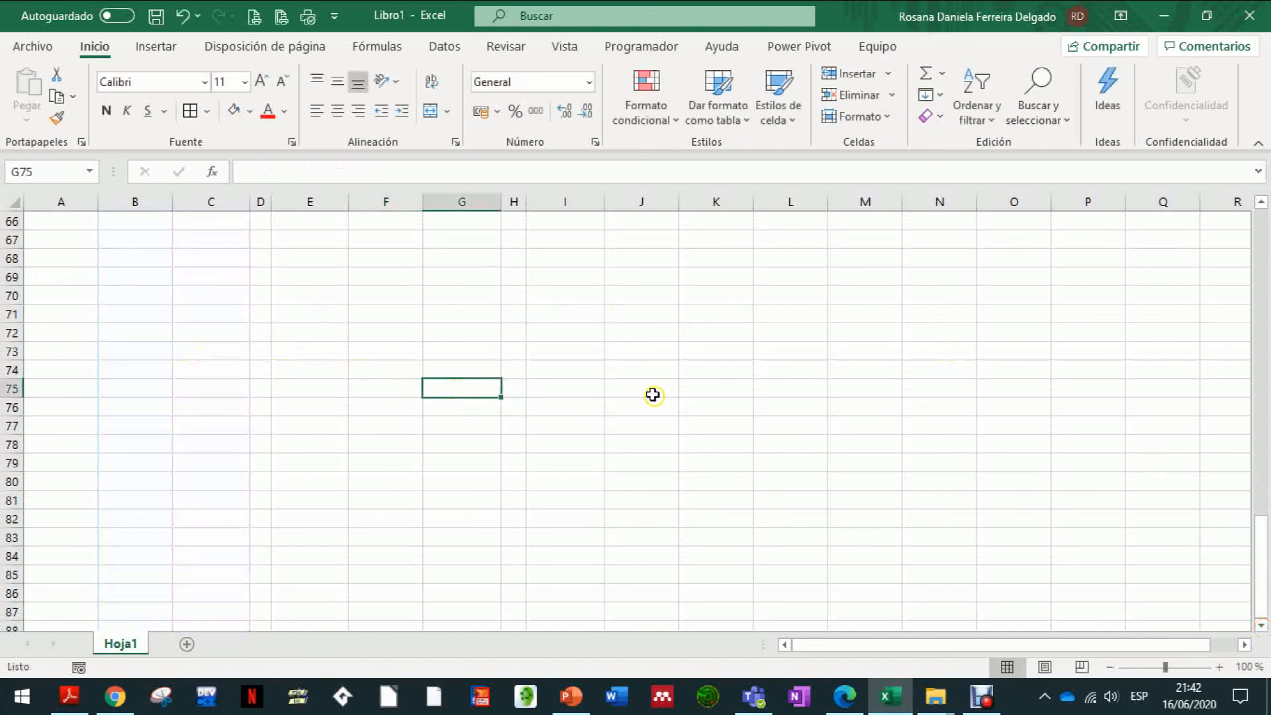
Hide the worksheet's gridlines and return to the tables at the start of the sheet.
left_click(565, 47)
left_click(263, 112)
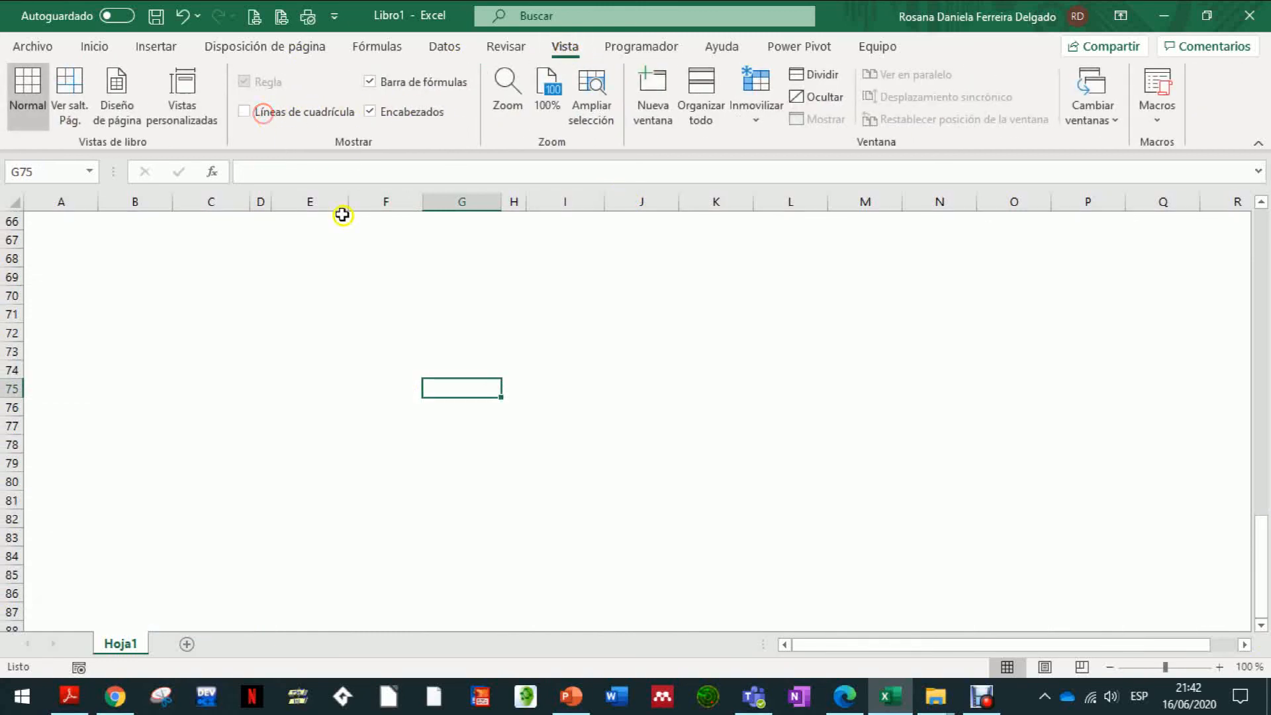
left_click_drag(1262, 618, 1261, 309)
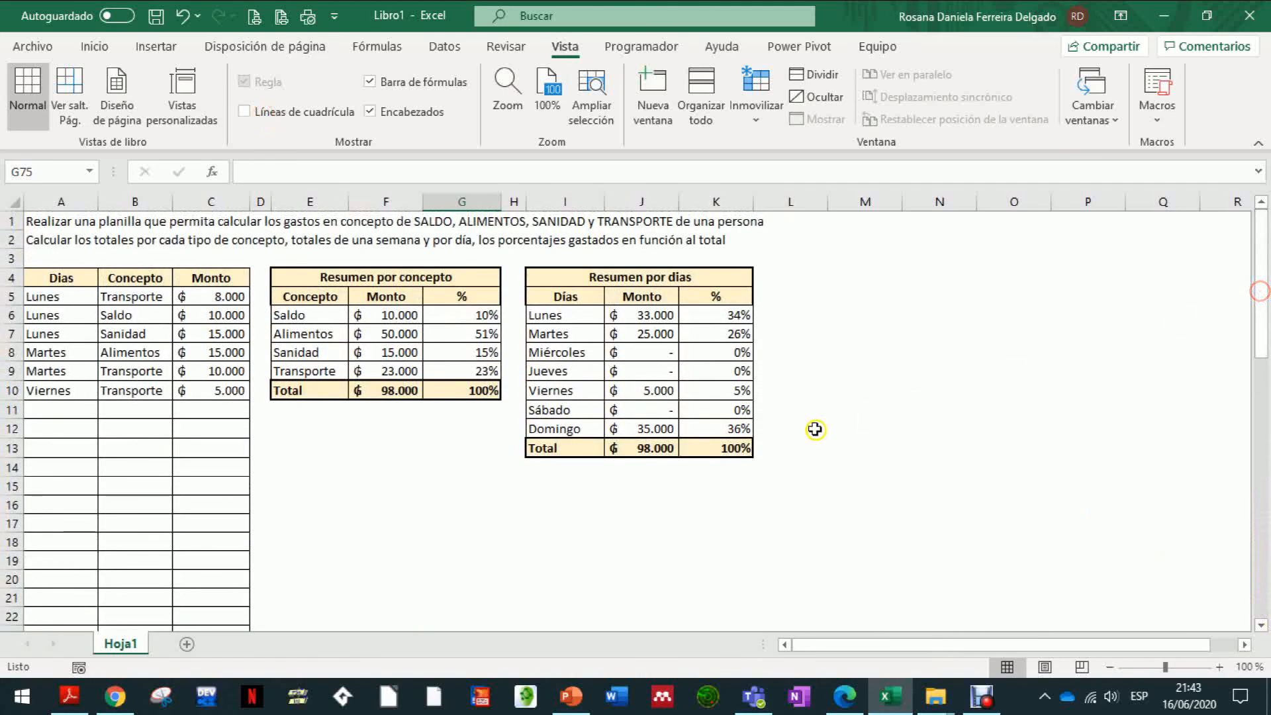
Examine the column ranges and function arguments of the SUMAR.SI formula for Lunes in J6.
left_click(670, 324)
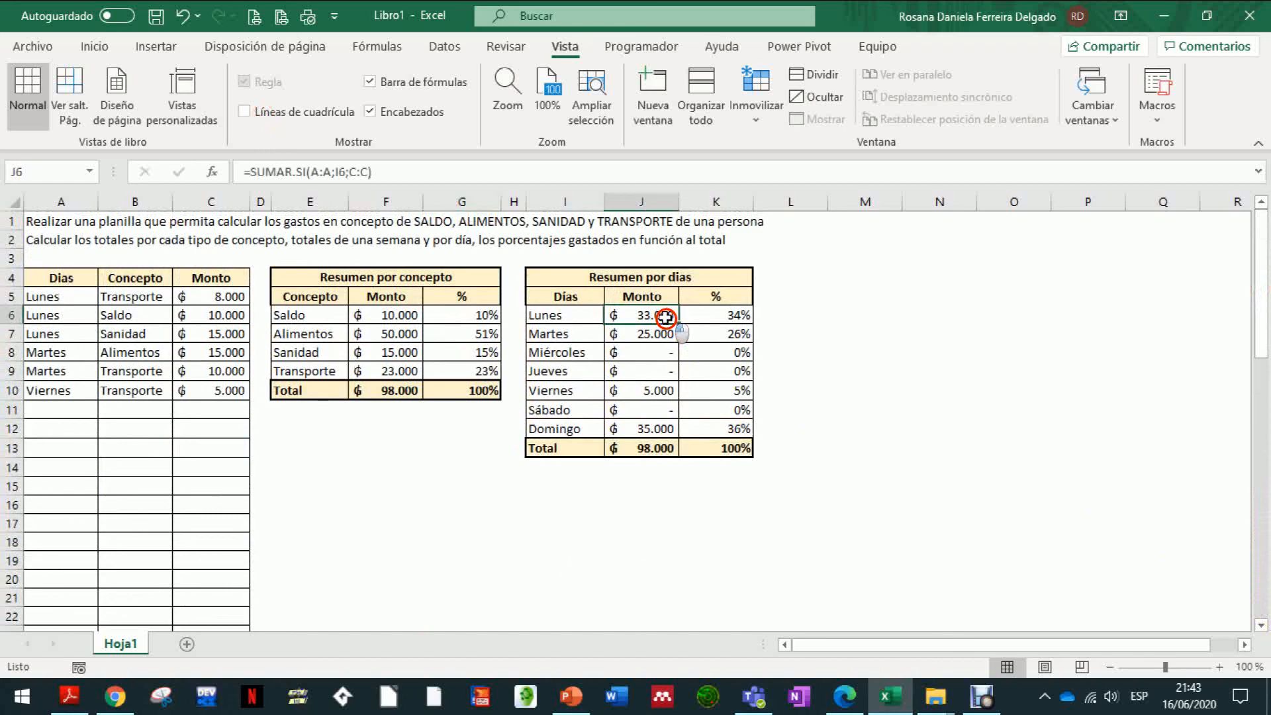
left_click(560, 174)
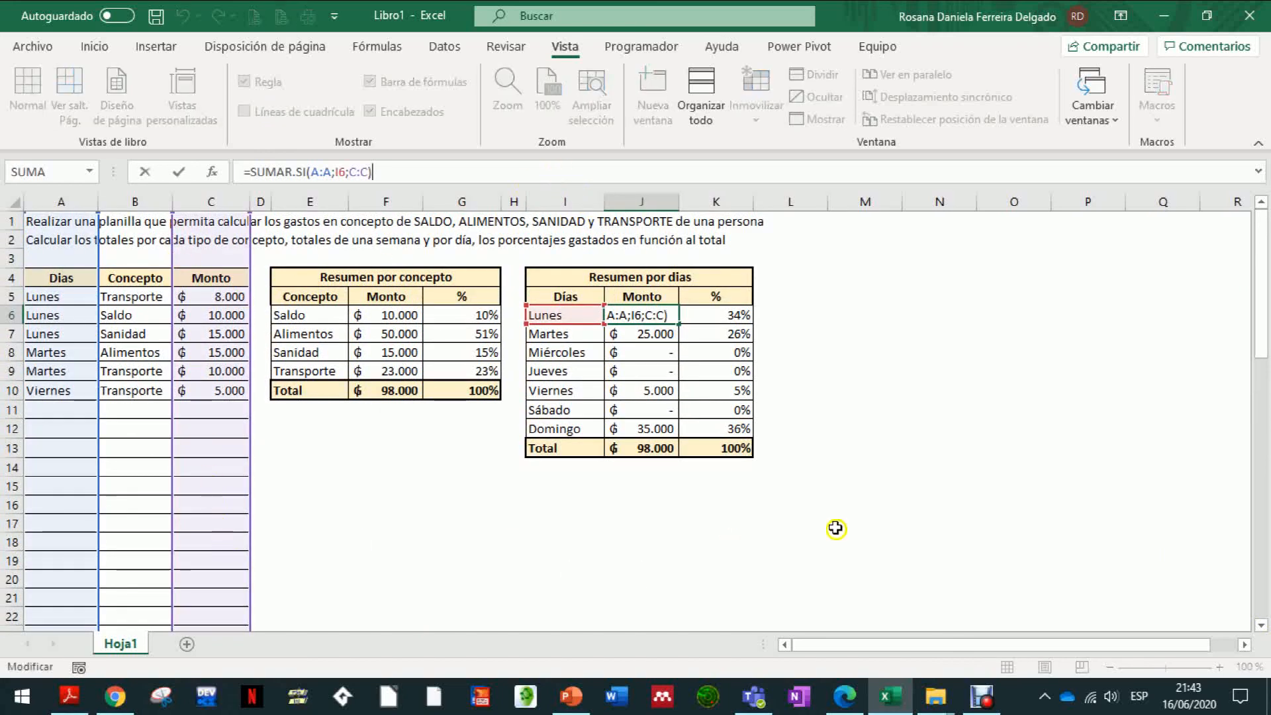
left_click_drag(1262, 304, 1267, 557)
left_click(1261, 624)
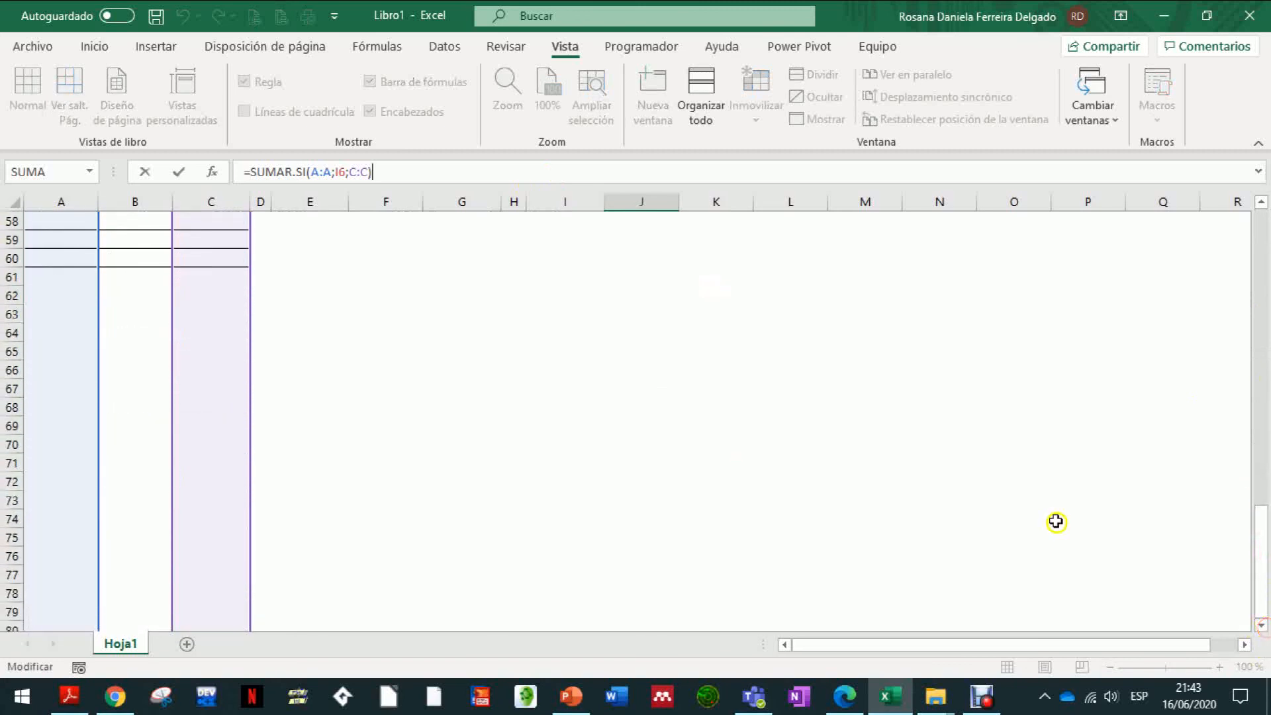
left_click_drag(1265, 606, 1242, 240)
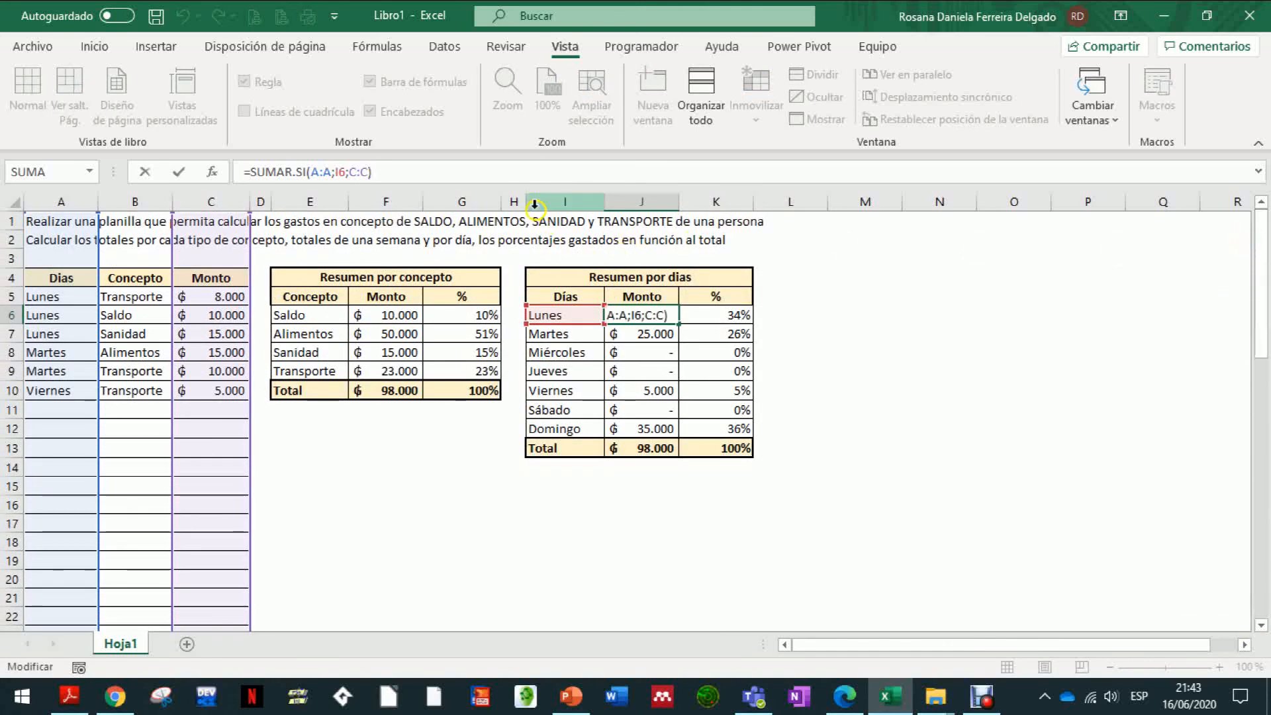
left_click(210, 172)
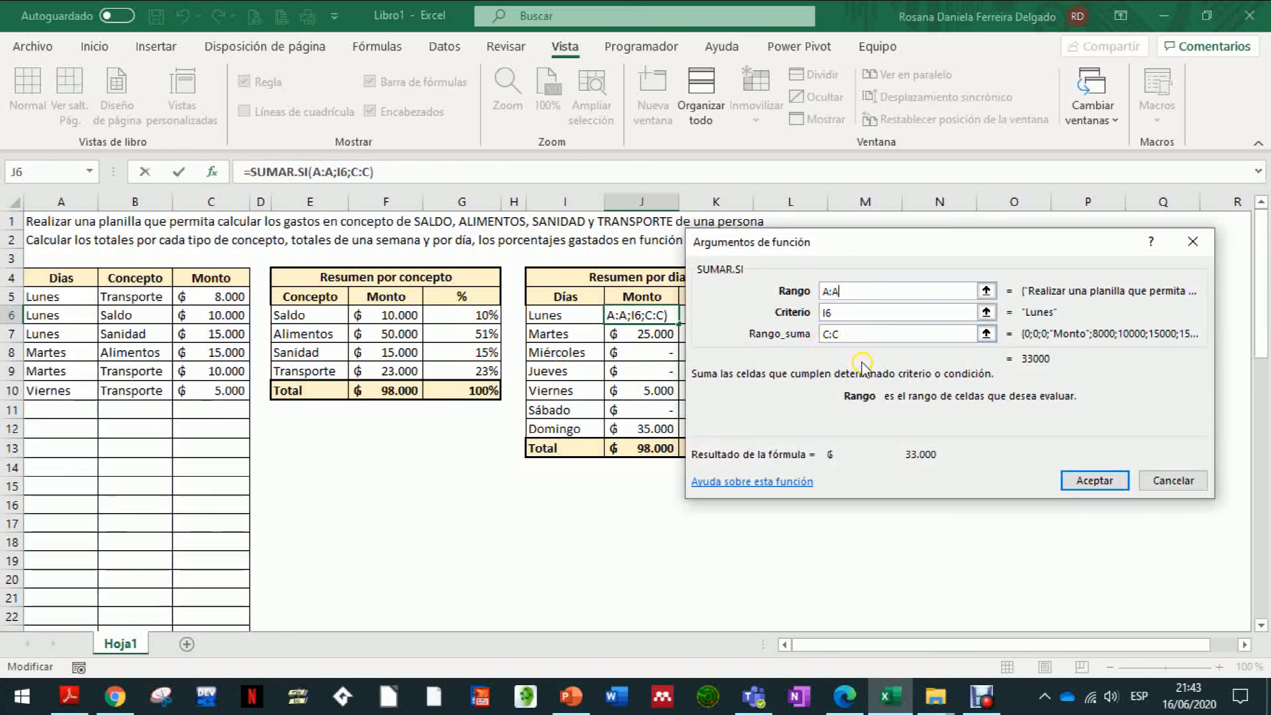
left_click(1066, 480)
left_click(930, 433)
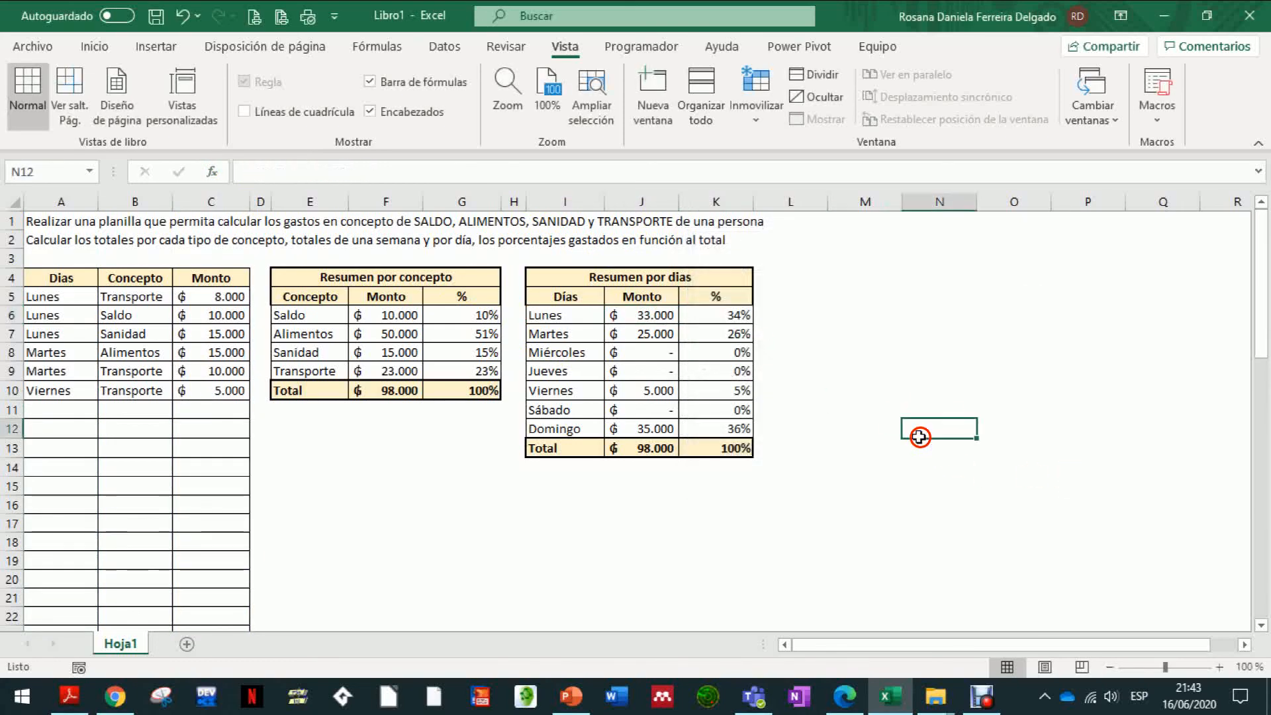